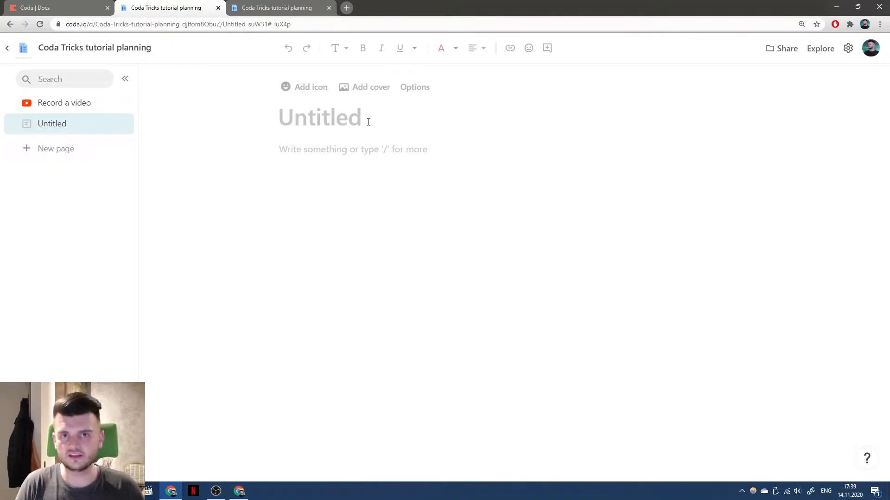
Title the untitled page Database and give it the purple database icon
type("Database")
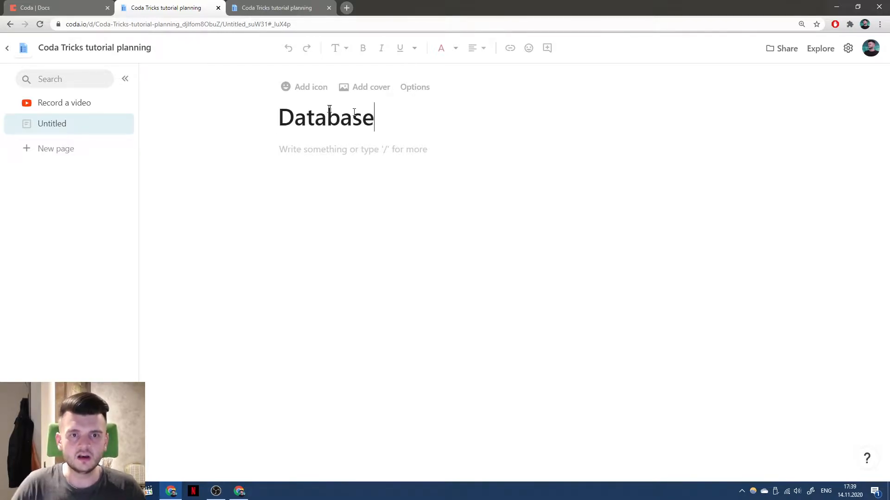
left_click(282, 87)
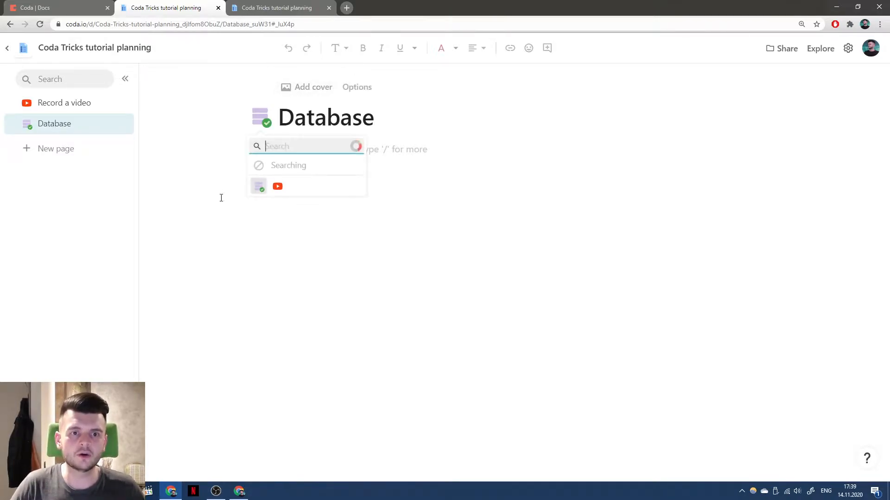
left_click(322, 166)
Set the Database page's content alignment to Wide
left_click(352, 88)
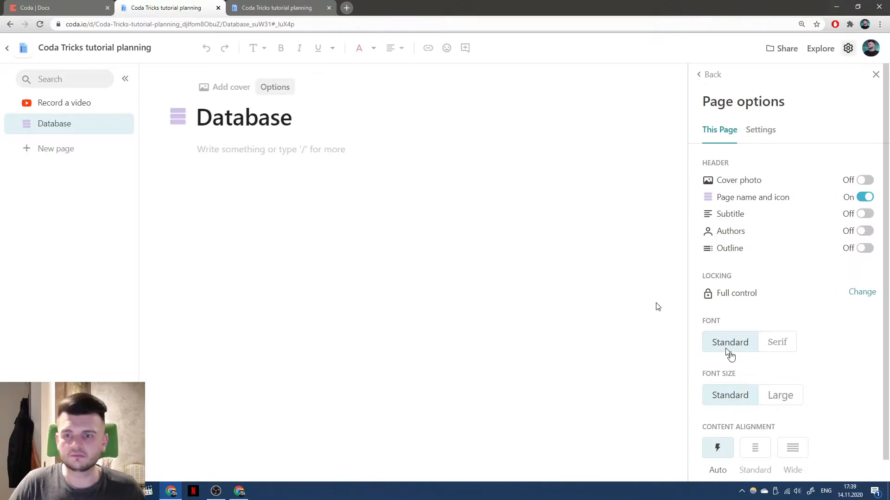
left_click(793, 448)
left_click(875, 75)
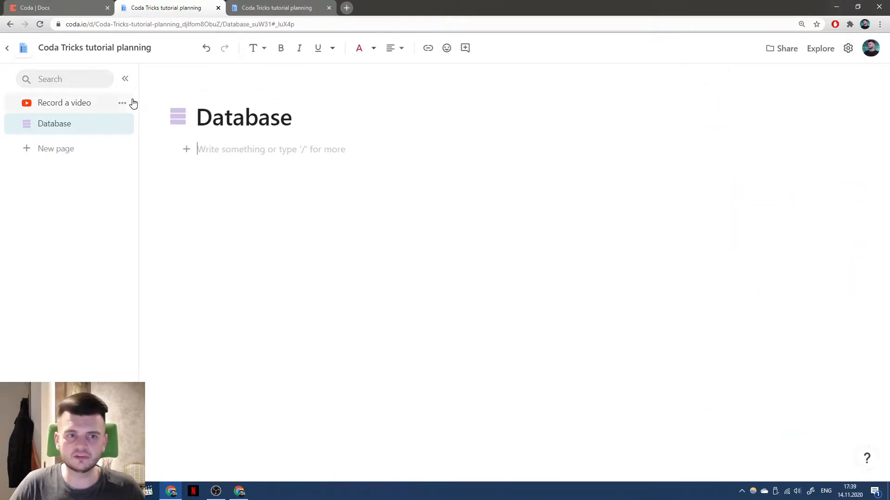
Add a subpage under Database titled DB Videos, with its content alignment set to Wide
left_click(123, 125)
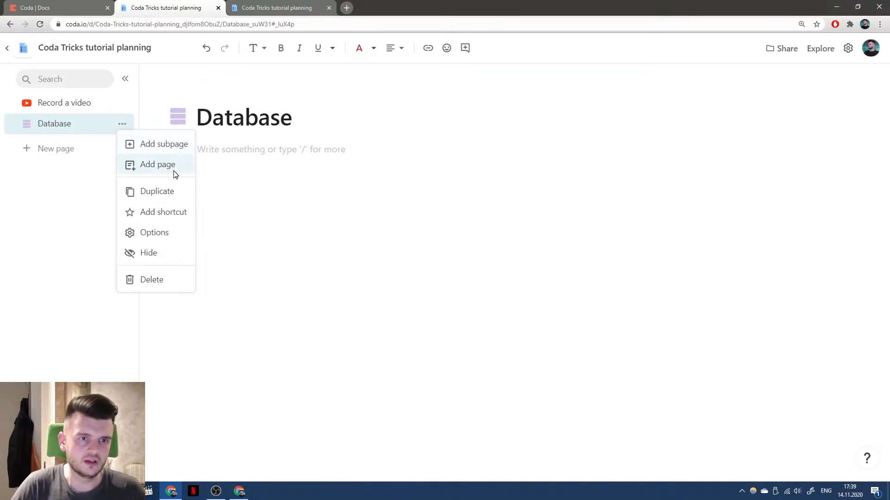
left_click(170, 144)
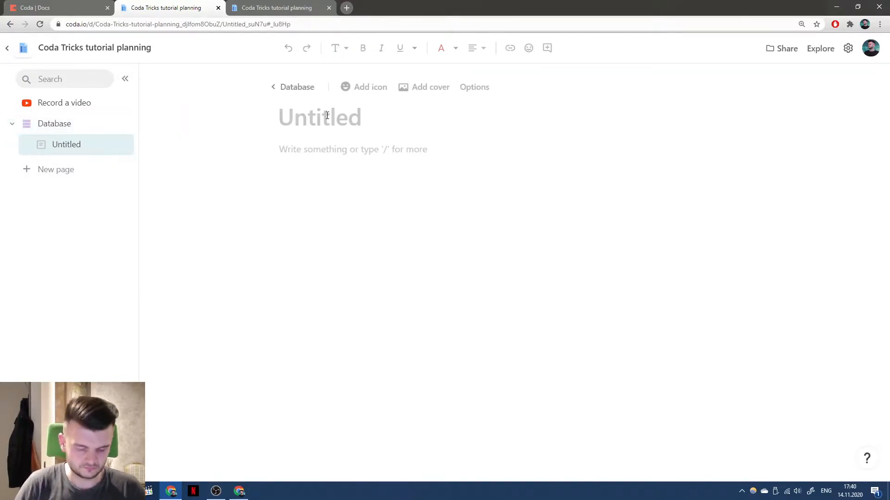
type("DB")
left_click(470, 87)
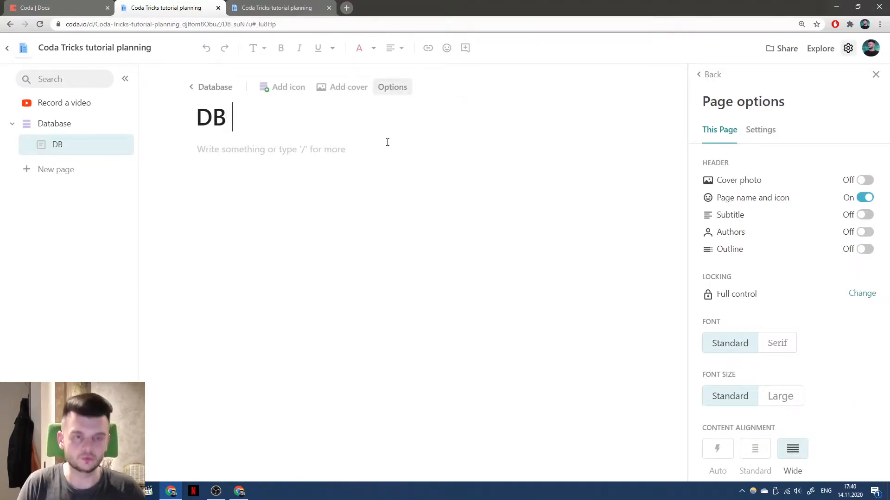
type("Videon")
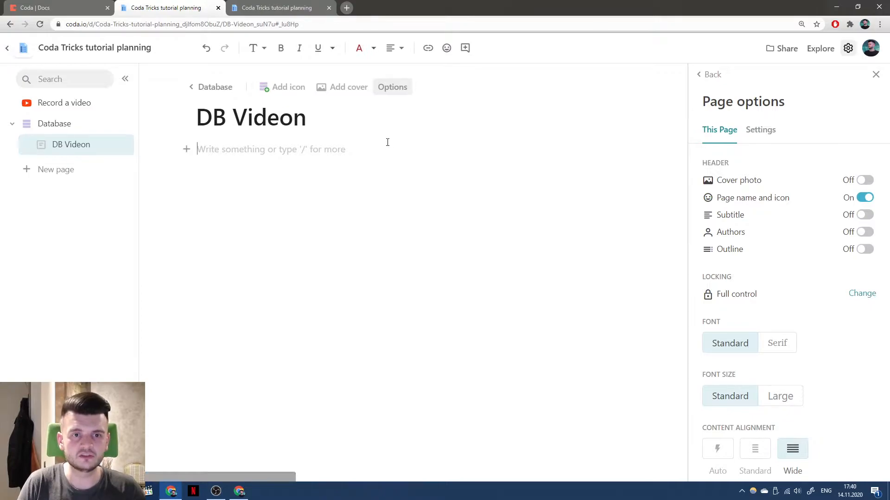
key("BackSpace")
type("s")
key("Return")
Insert a table on the DB Videos page and name it DB Videos
type("/tab")
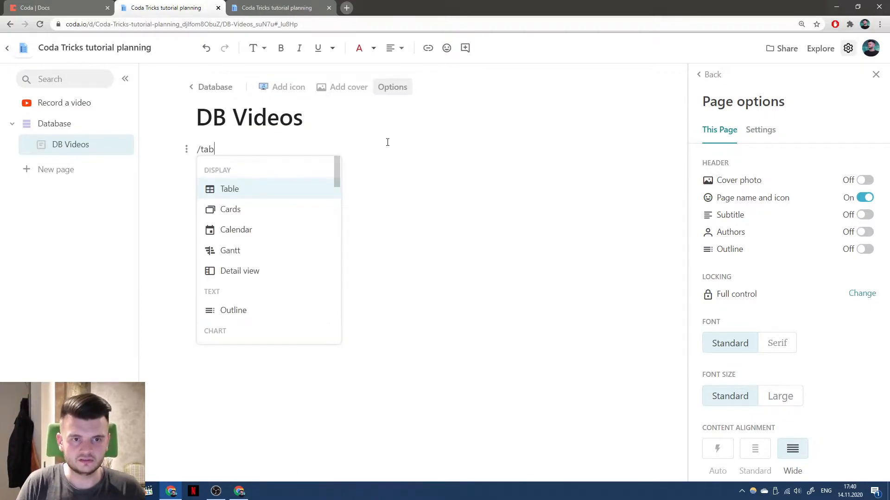
key("Return")
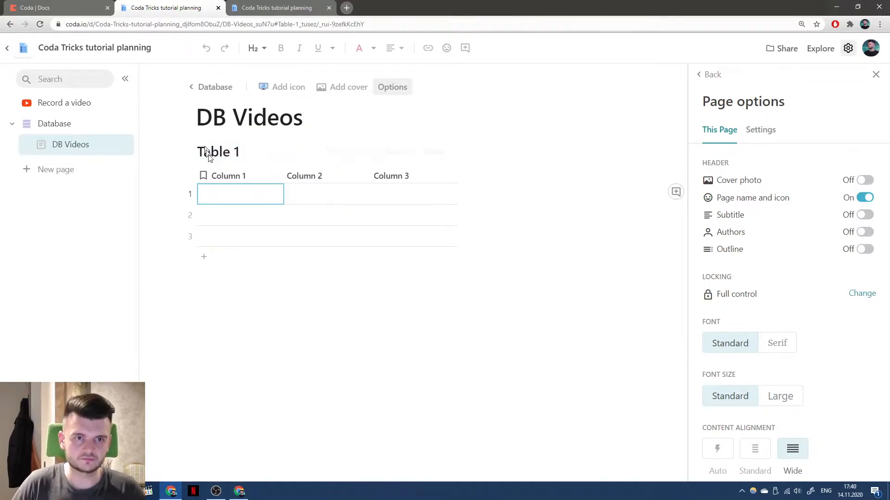
left_click(213, 157)
type("DB Videos")
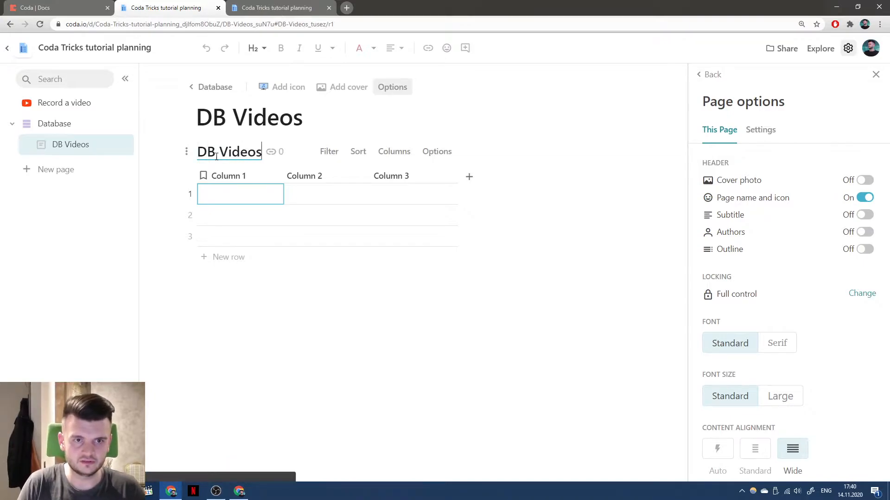
Rename the table's first column Title and fill its rows with Intro, Expressions pt.1 and Expressions pt.2
left_click(225, 176)
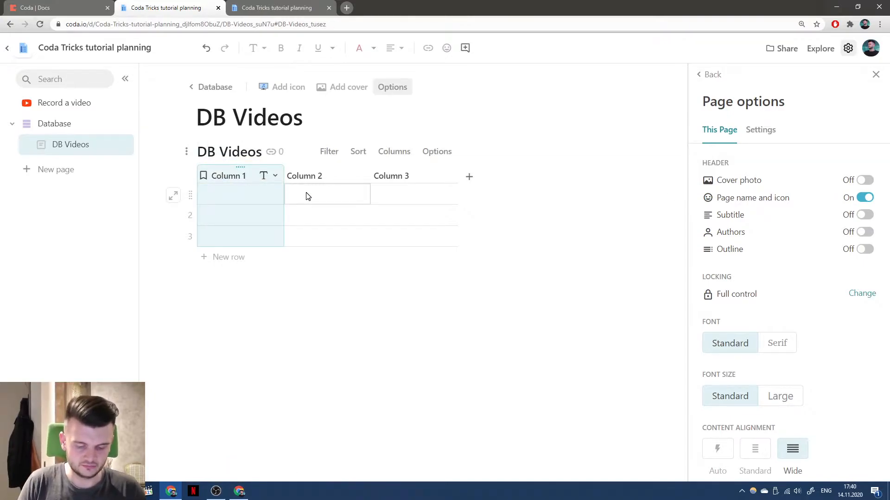
type("Videotle")
key("Return")
type("Intro")
key("Return")
type("Expressions pt.1")
key("Return")
type("Expres")
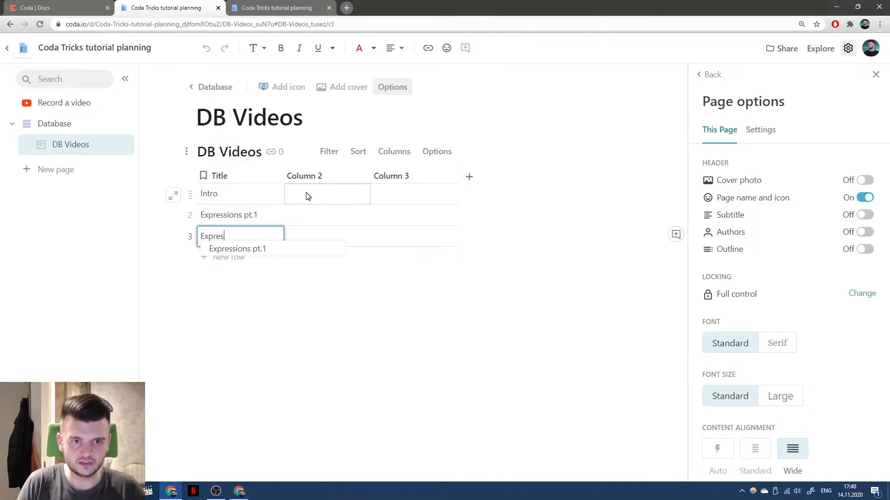
type("sions pt.2")
key("Return")
Add a second subpage under Database and give both it and DB Videos the purple database icon
left_click(87, 174)
left_click_drag(89, 167, 45, 150)
left_click(280, 88)
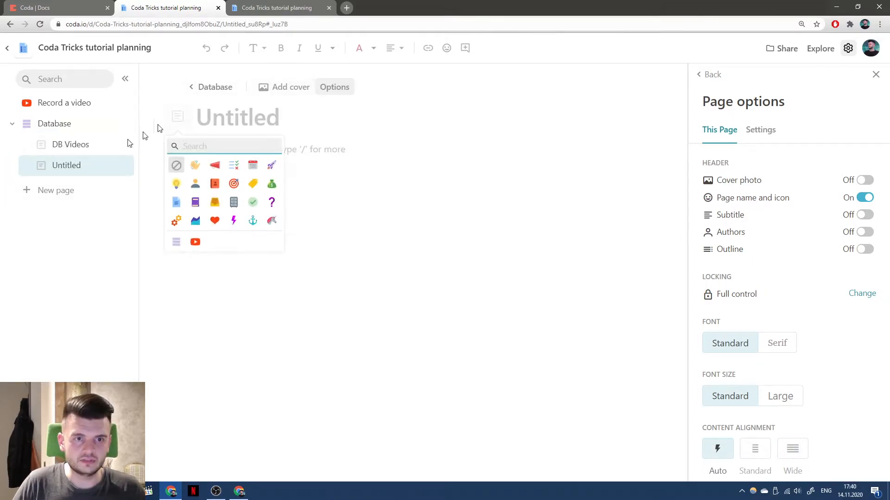
left_click(70, 144)
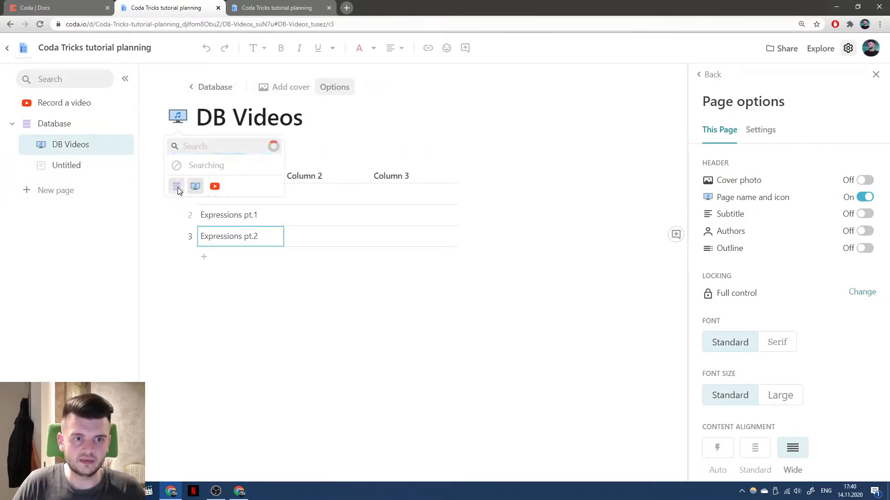
left_click(177, 187)
left_click(44, 165)
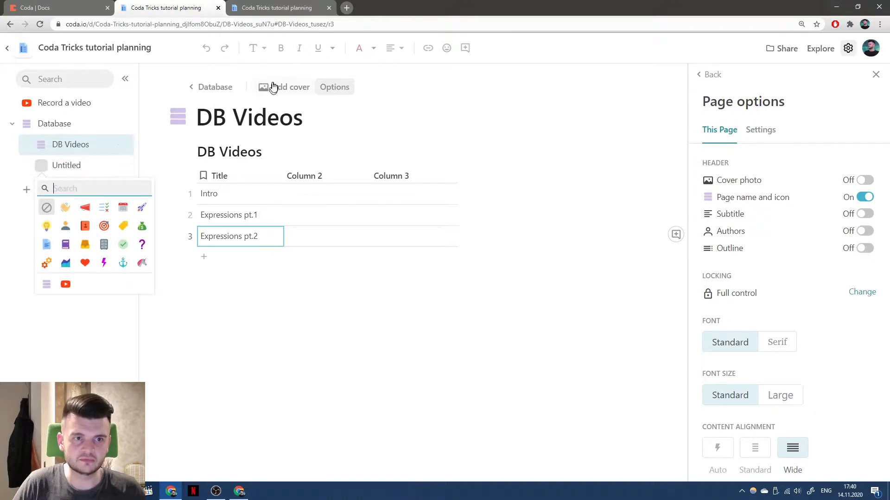
left_click(47, 284)
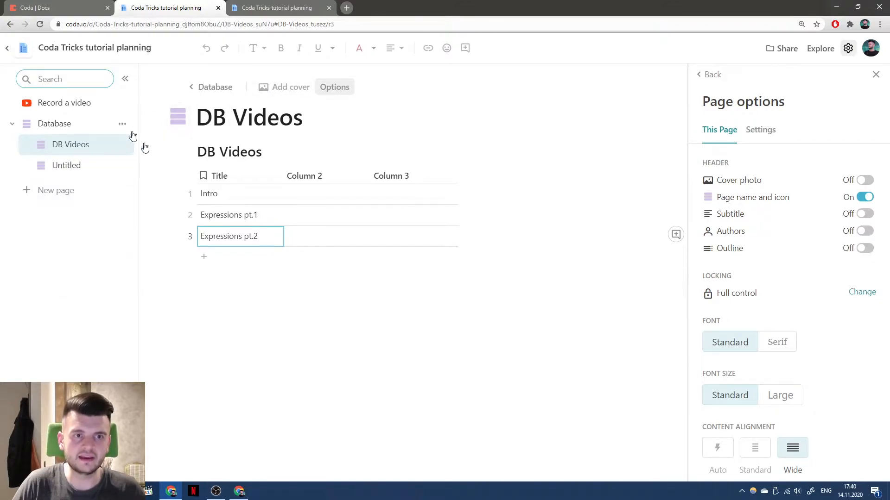
Open the new untitled subpage and title it DB Talking points
left_click(66, 165)
left_click(279, 120)
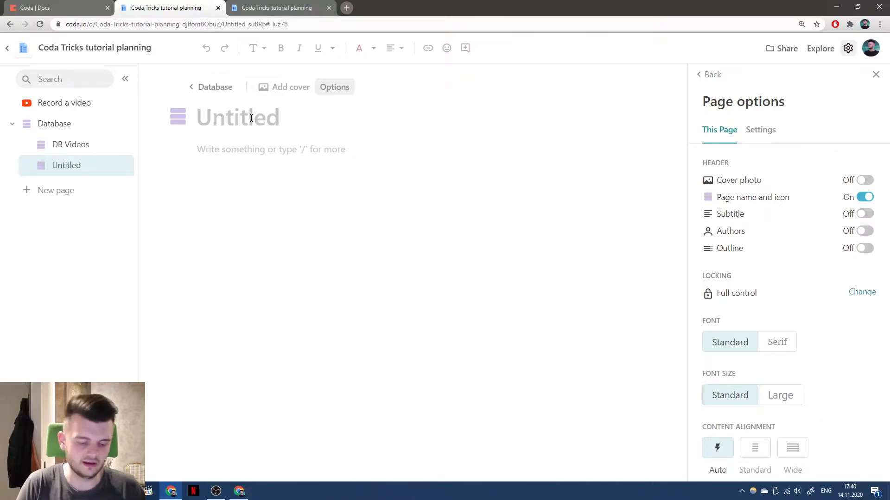
type("DB Talking points")
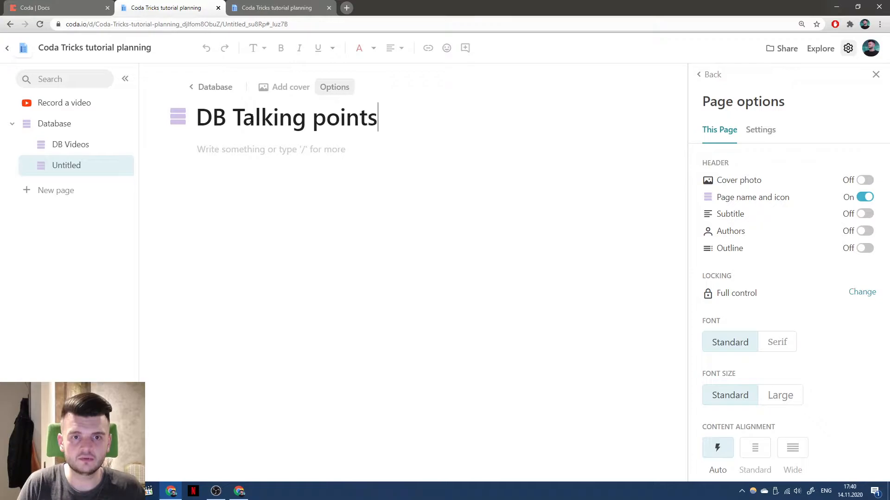
key("Return")
Insert a table on the page and name the table DB Talking points
type("/ta")
key("Return")
key("Return")
type("DB Talkki")
key("BackSpace")
key("BackSpace")
type("ing points")
key("Return")
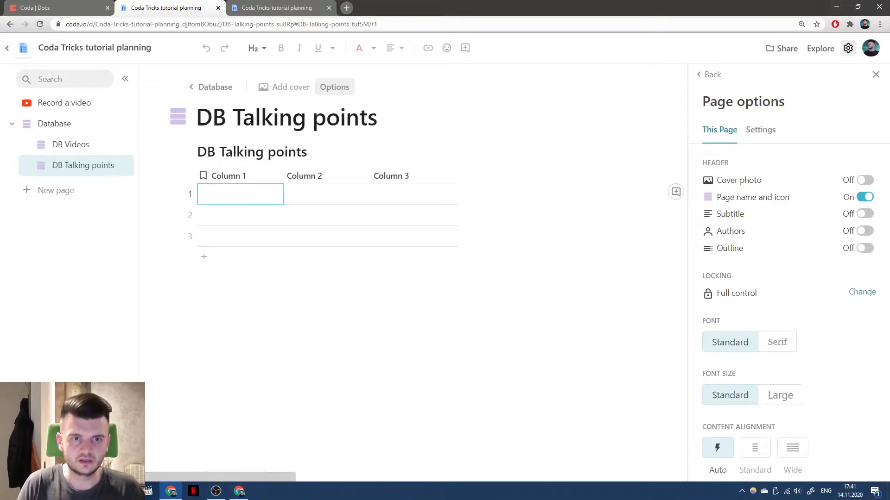
Rename the first column Talking point, move it after Column 2, and rename Column 2 to Video
key("Up")
type("Talking point")
key("Return")
left_click_drag(199, 175, 334, 176)
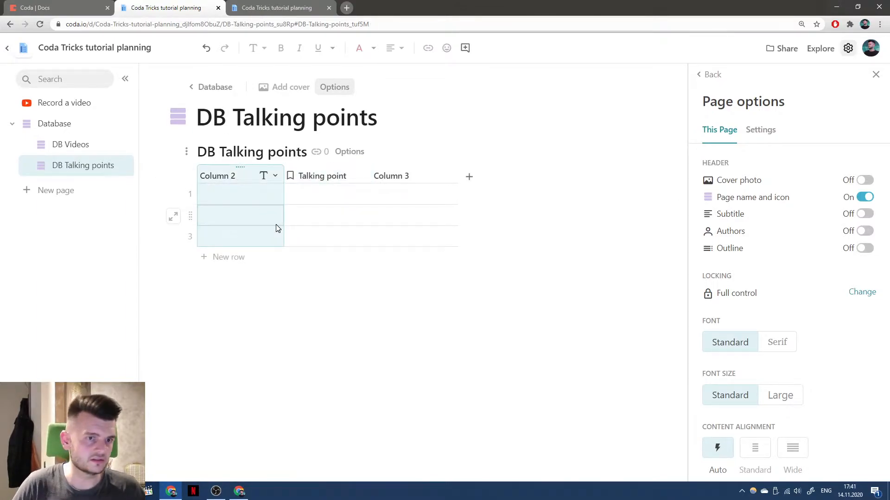
type("Video")
key("Return")
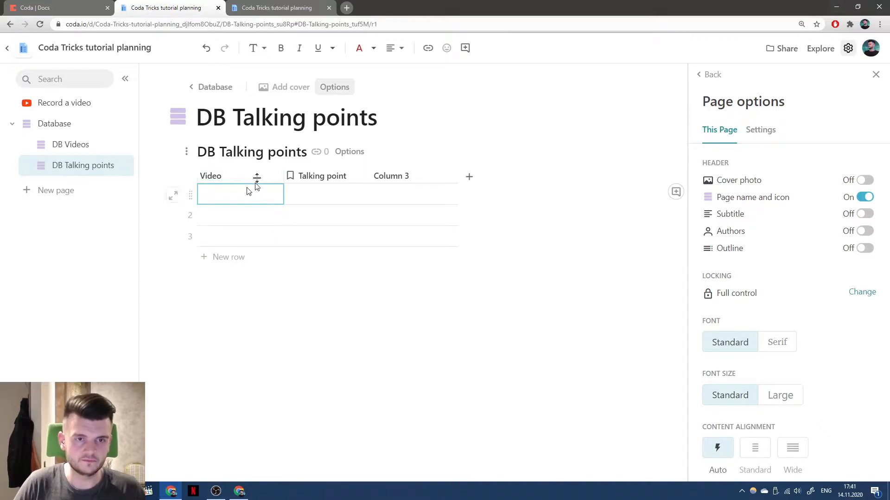
Change the Video column's type to a lookup into the DB Videos table
left_click(275, 176)
left_click(288, 214)
mouse_move(288, 402)
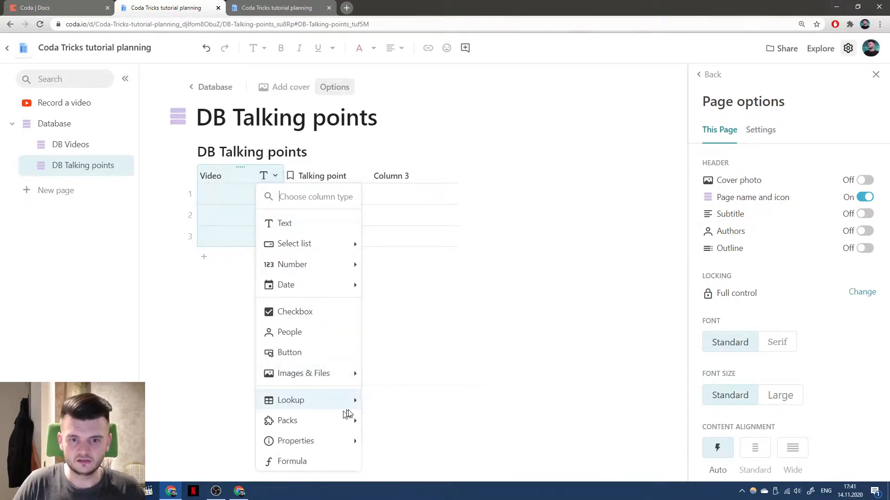
left_click(390, 401)
Choose Expressions pt.1 as the video in all three rows and widen the Video column to fit it
double_click(260, 194)
left_click(250, 227)
left_click(287, 178)
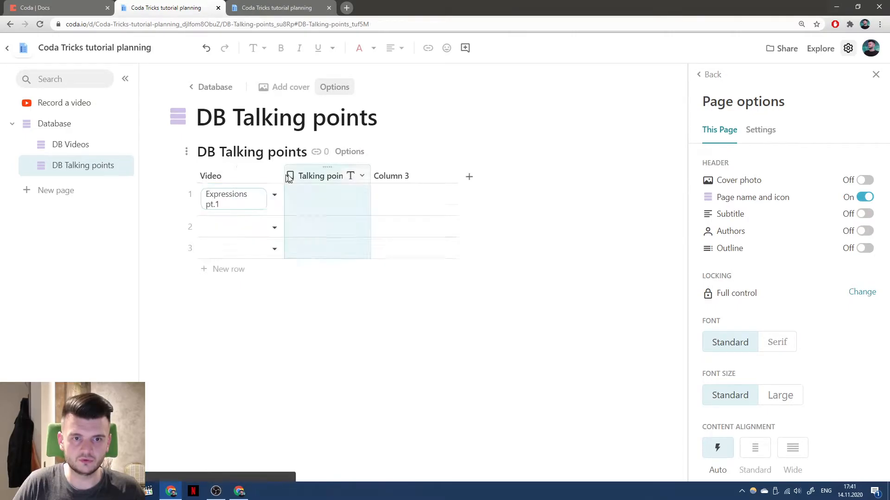
double_click(284, 218)
left_click(260, 249)
double_click(284, 243)
left_click(278, 275)
left_click(328, 200)
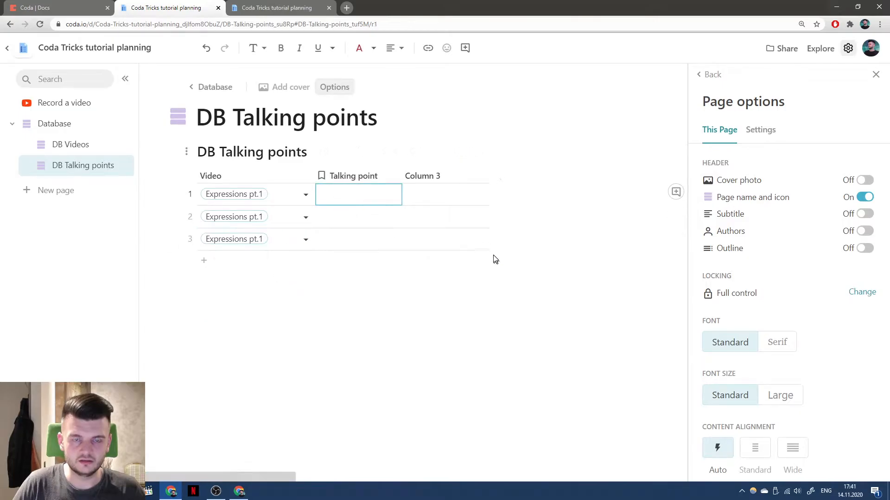
left_click(431, 176)
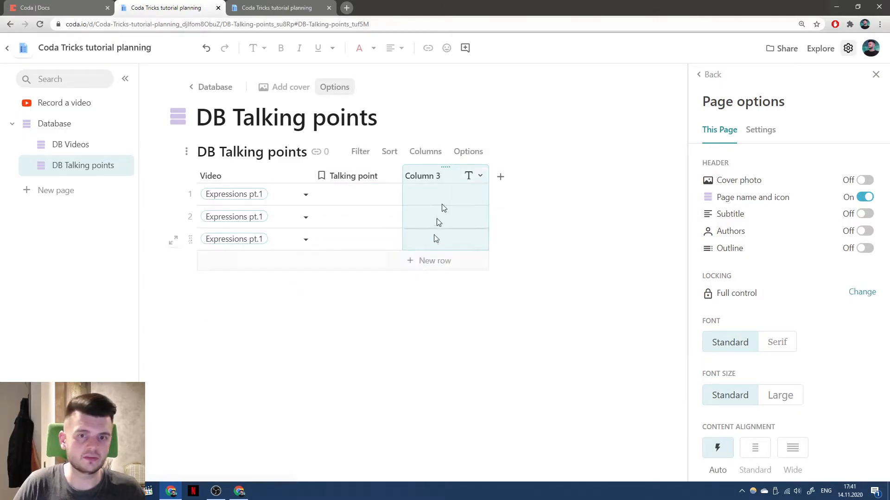
Add a page directly after Record a video, titled Plan out videos, with Wide content alignment
left_click(122, 106)
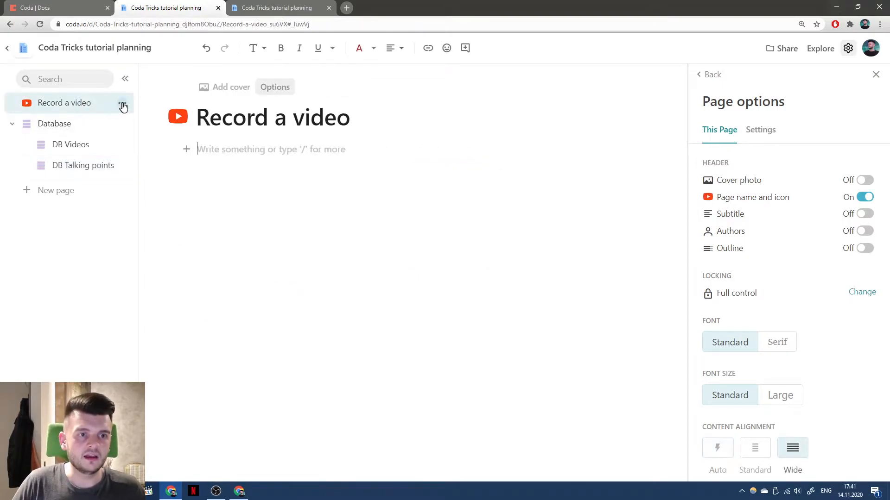
left_click(122, 105)
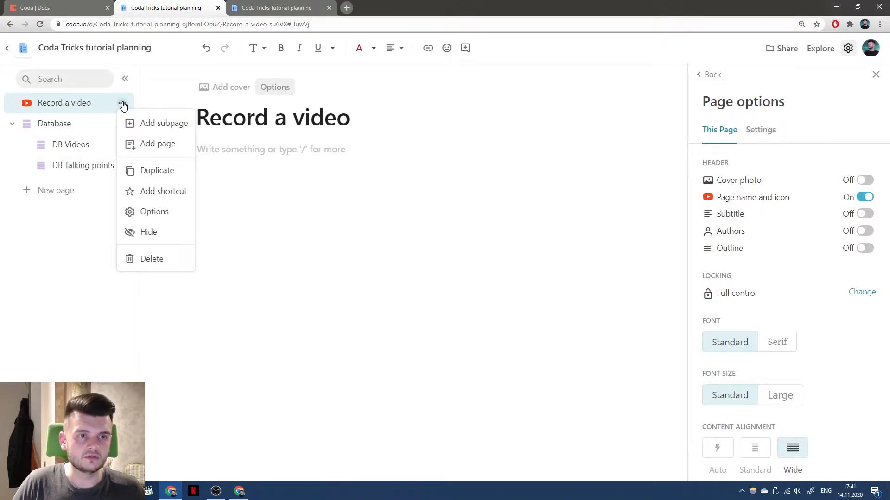
left_click(136, 147)
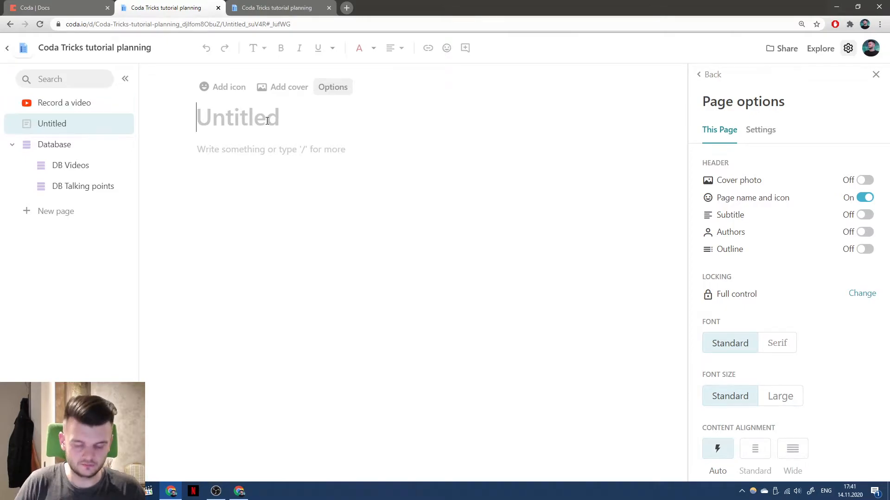
type("Plan out")
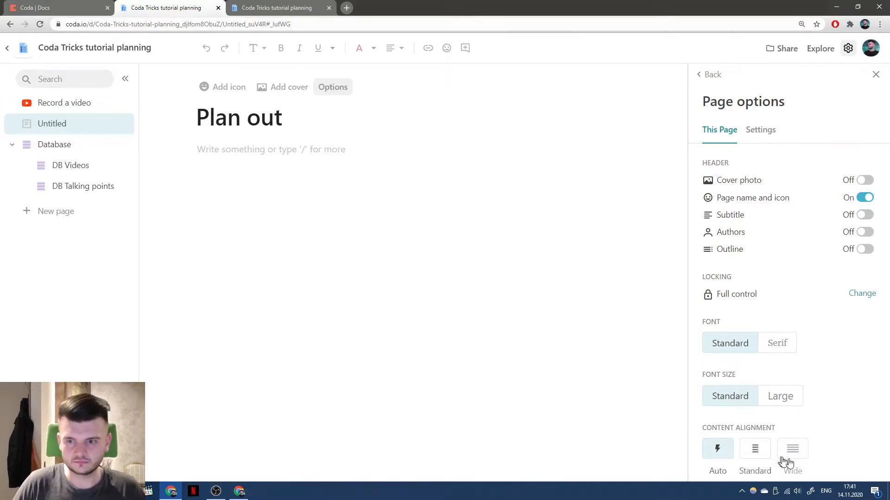
left_click(790, 450)
left_click(332, 112)
type("vi")
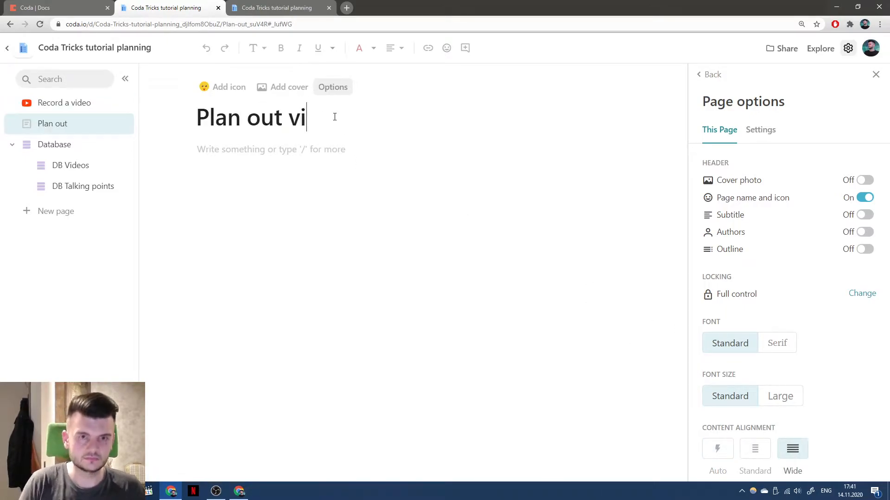
type("deon")
key("BackSpace")
type("s")
Search the icons for "checklist" and give the Plan out videos page the purple-and-blue list icon
left_click(225, 87)
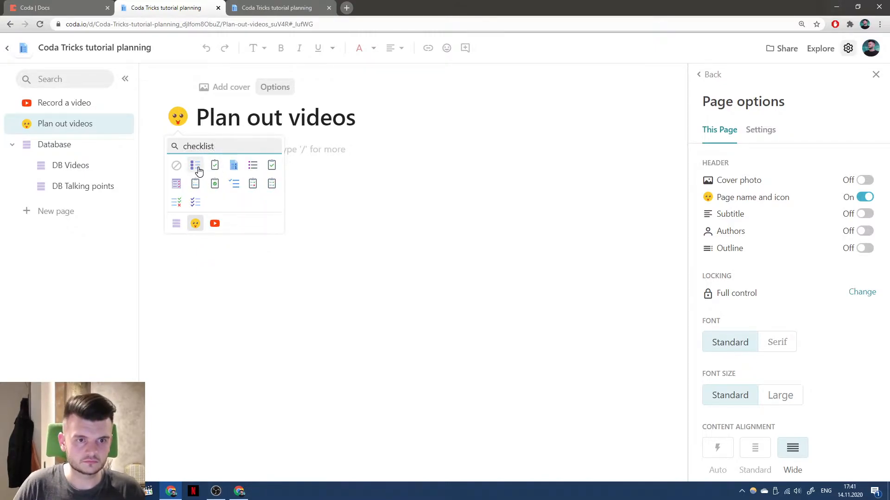
left_click(195, 165)
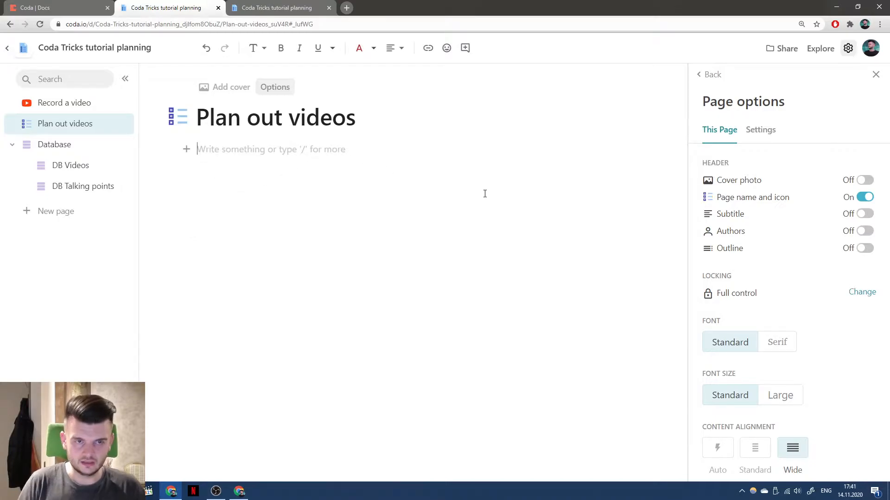
Insert a view of the DB Talking points table on the Plan out videos page
type("/DB")
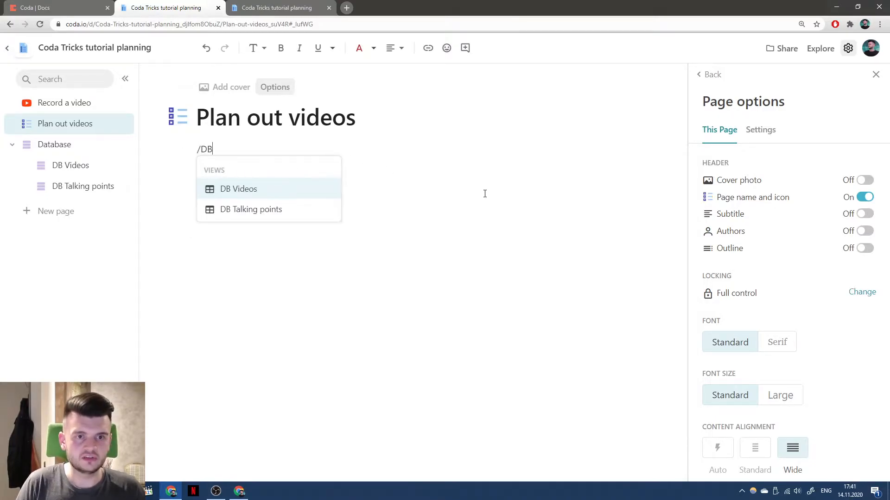
key("Down")
key("Return")
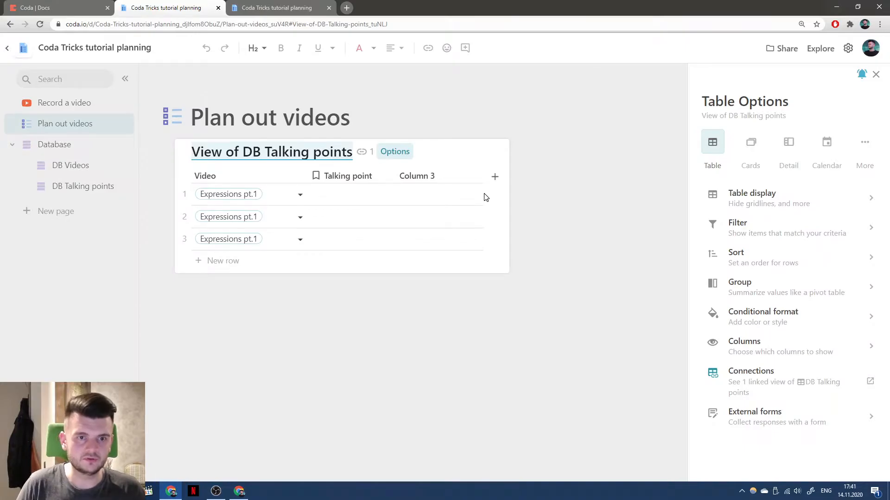
Rename the view on the Plan out videos page as Talking points and group it by the Video column
type("Talking ")
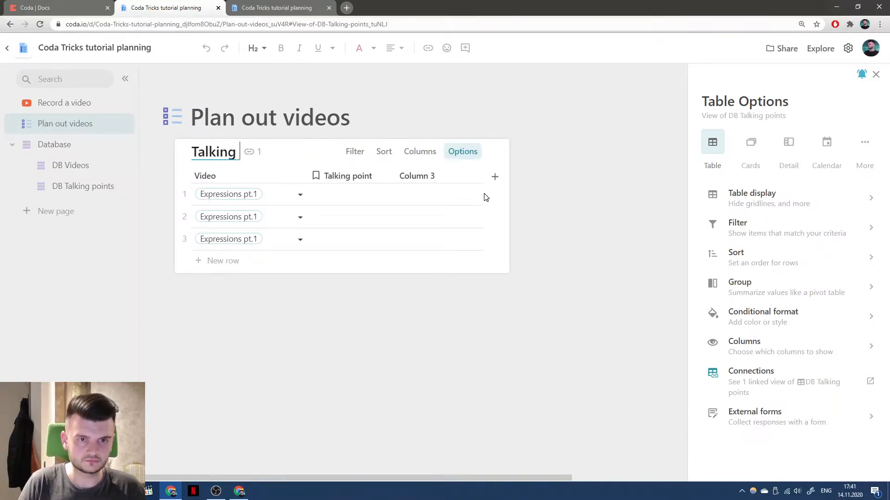
type("points")
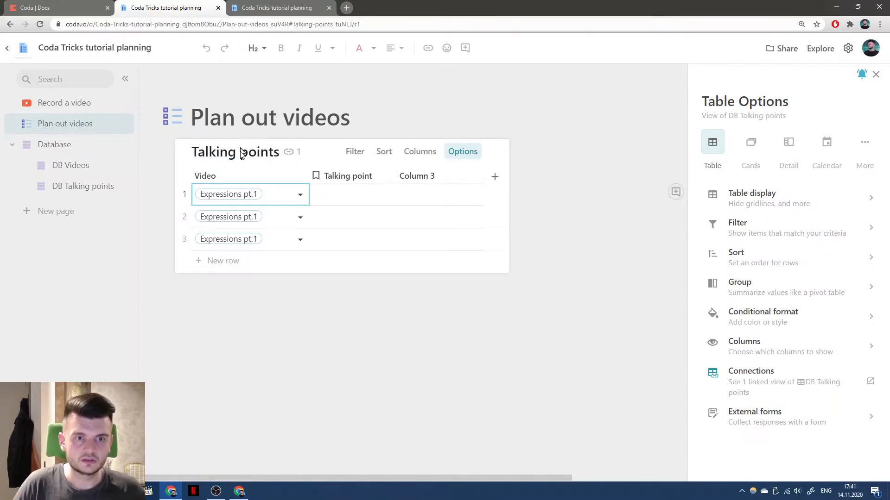
right_click(225, 173)
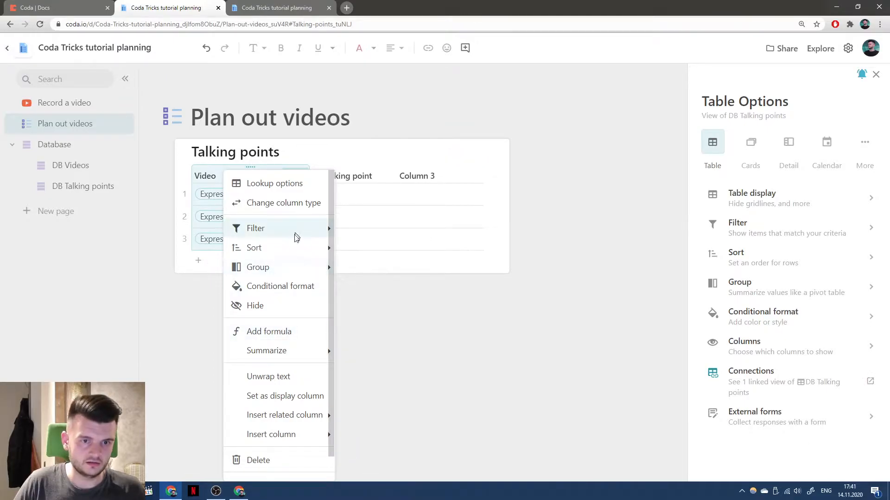
left_click(371, 265)
Rename Column 3 of the DB Talking points table as Order
left_click(326, 175)
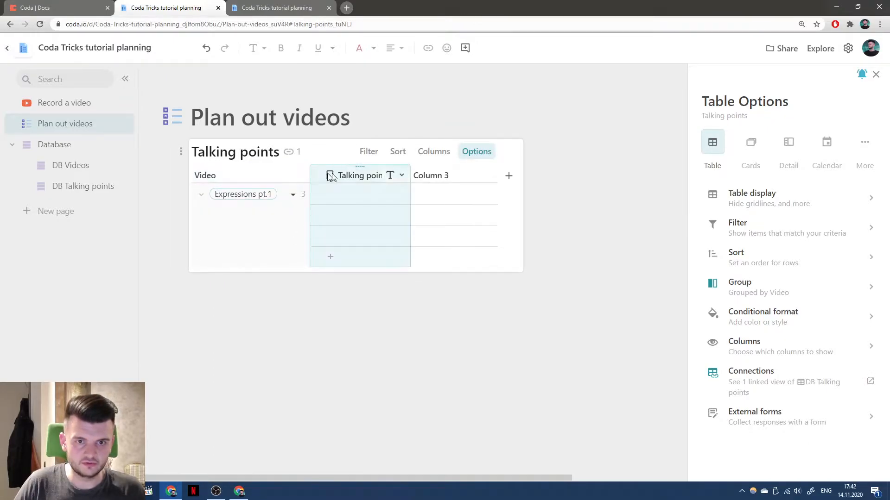
left_click(440, 175)
left_click(81, 188)
left_click(514, 178)
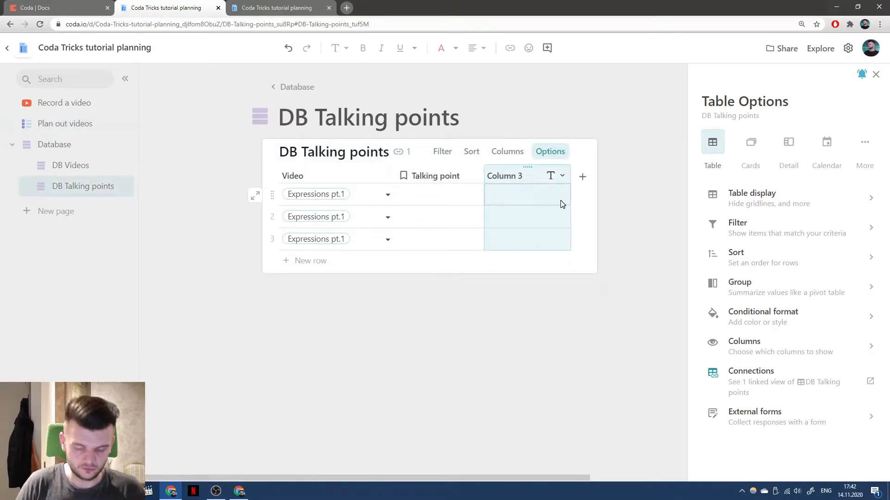
type("Order")
key("Return")
Give the Order column the formula thisTable.Filter(Video = thisRow.Video).Find(thisRow)
type("=thisTable.FIlter(")
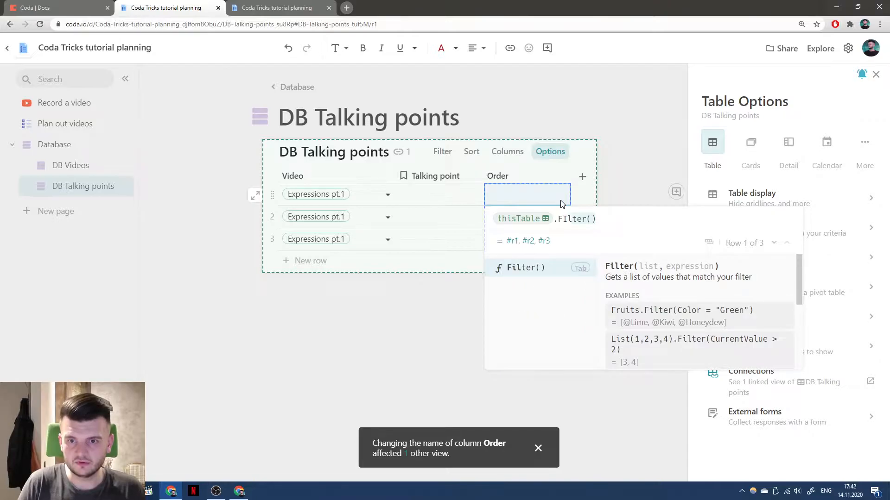
key("Tab")
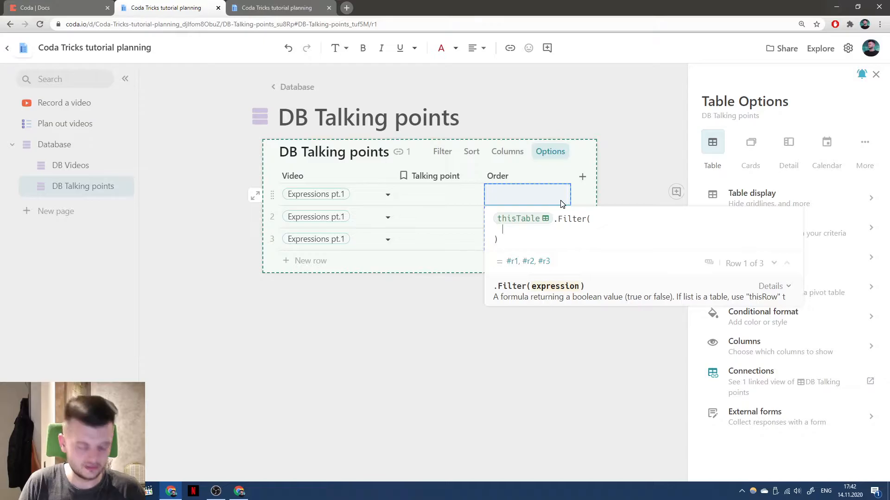
type("Video = thisRow")
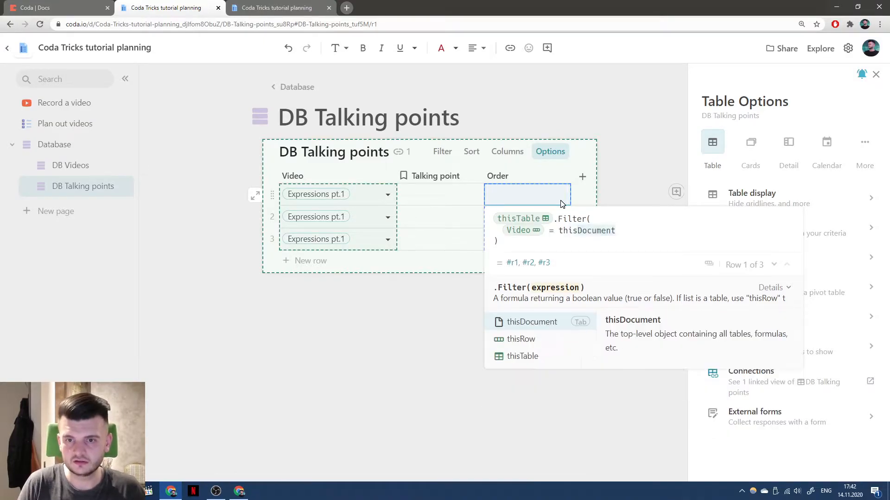
type(".Video")
key("Tab")
type(").Fin")
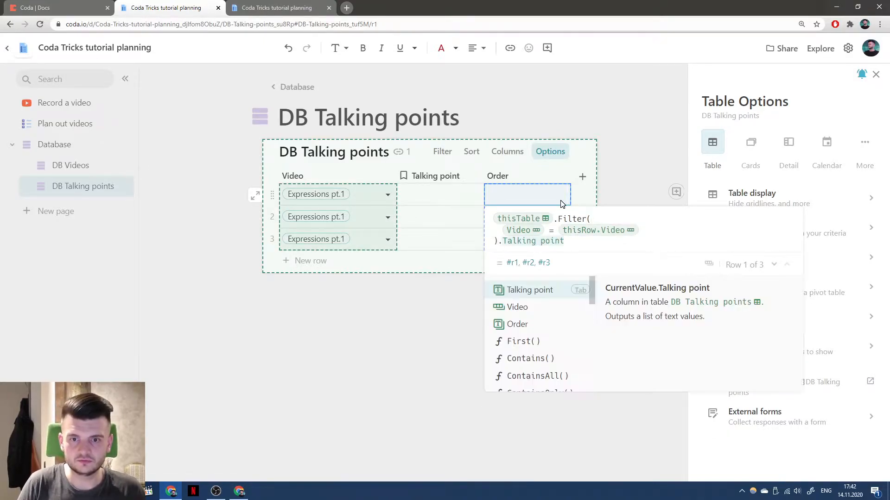
type("d(thisRow")
key("Return")
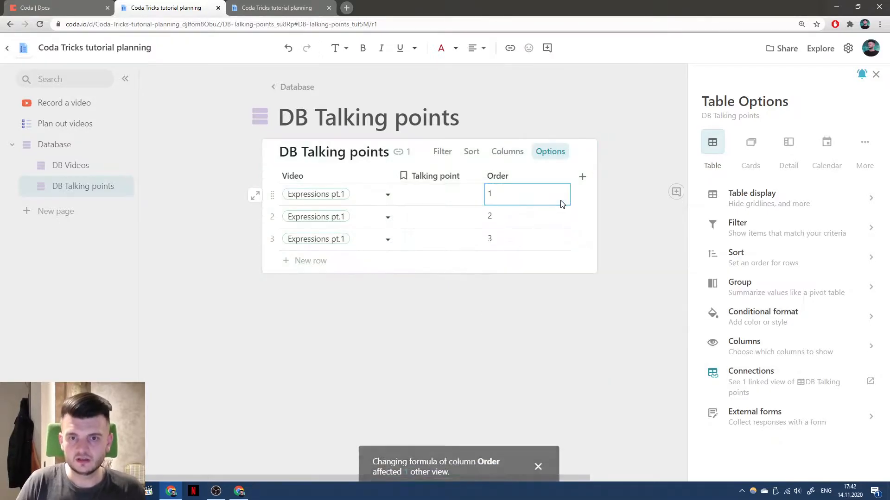
Move the Order column directly after Video, narrow it, and change its column type to Number
left_click_drag(533, 184, 422, 179)
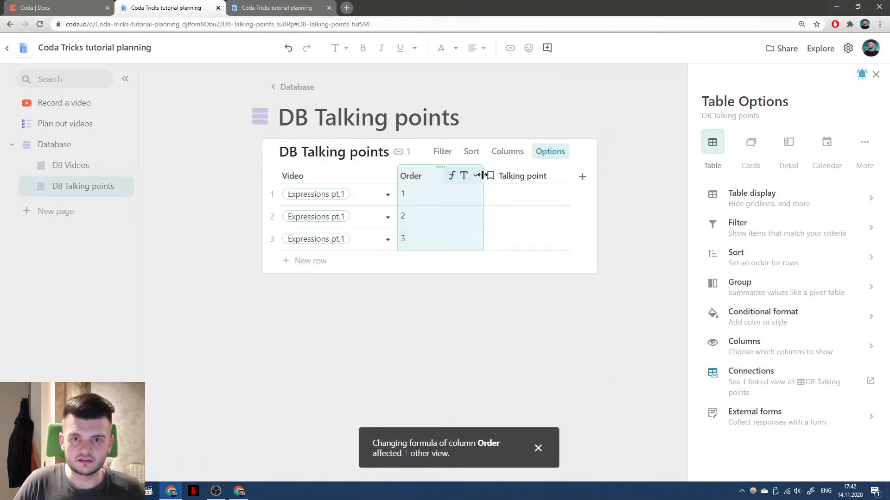
left_click(423, 176)
left_click(451, 215)
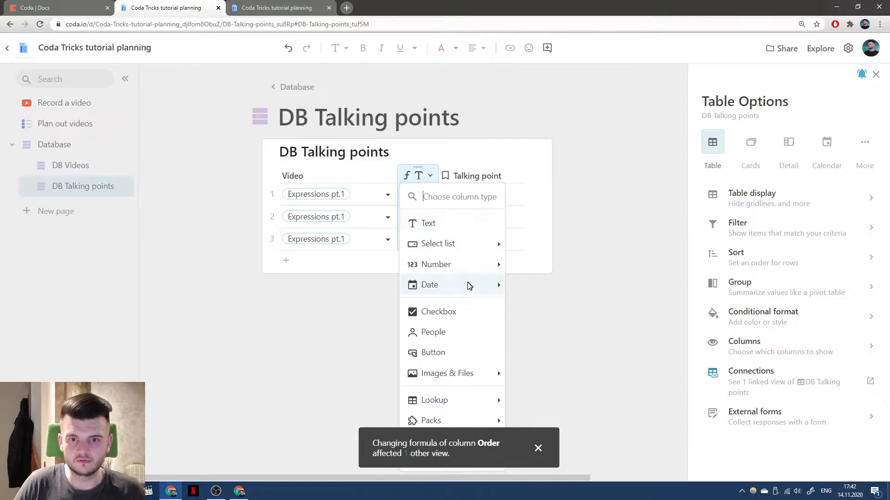
mouse_move(463, 265)
left_click(530, 265)
Add two rows to DB Talking points with Expressions pt.2 as their video
left_click_drag(274, 241, 325, 218)
left_click(335, 263)
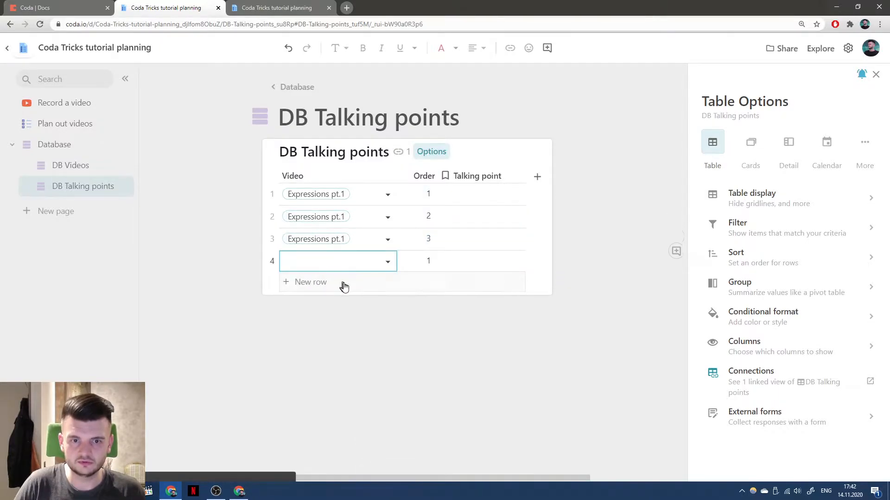
left_click(347, 312)
left_click(308, 284)
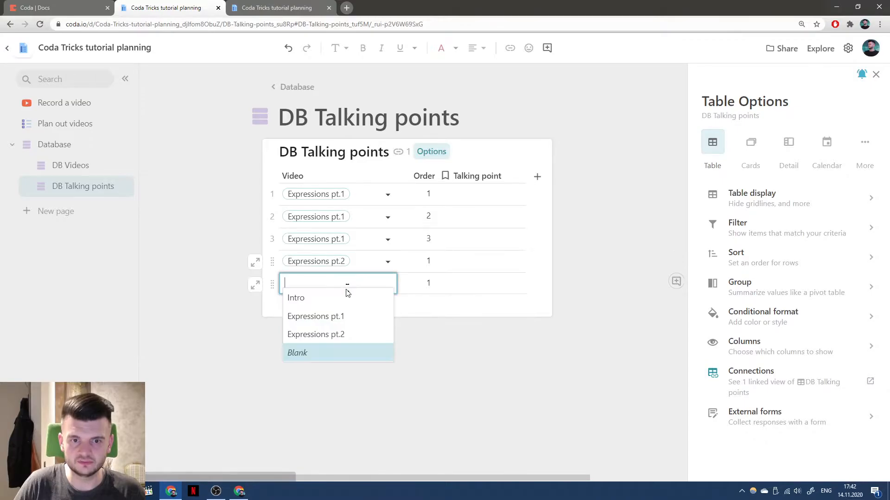
left_click(336, 340)
Try moving the last Expressions pt.2 row up among the Expressions pt.1 rows, and undo the move
left_click(429, 283)
type("2")
left_click_drag(272, 284, 374, 239)
key("ctrl+z")
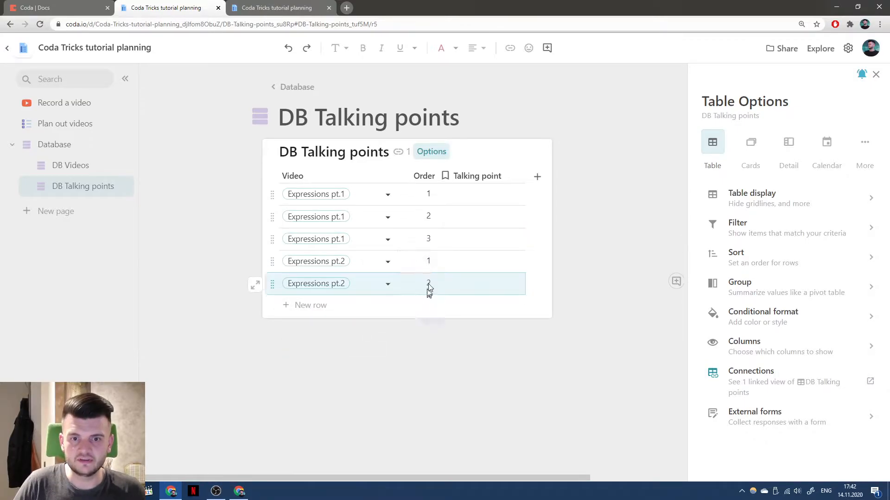
Widen the Talking point column and set the DB Talking points page's content alignment to Wide
left_click(460, 201)
left_click_drag(525, 170, 574, 171)
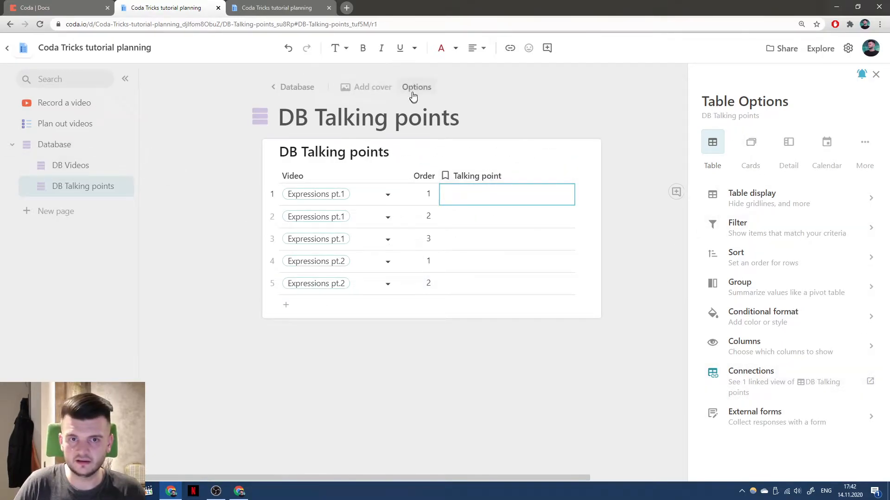
left_click(413, 86)
left_click(792, 450)
left_click(63, 166)
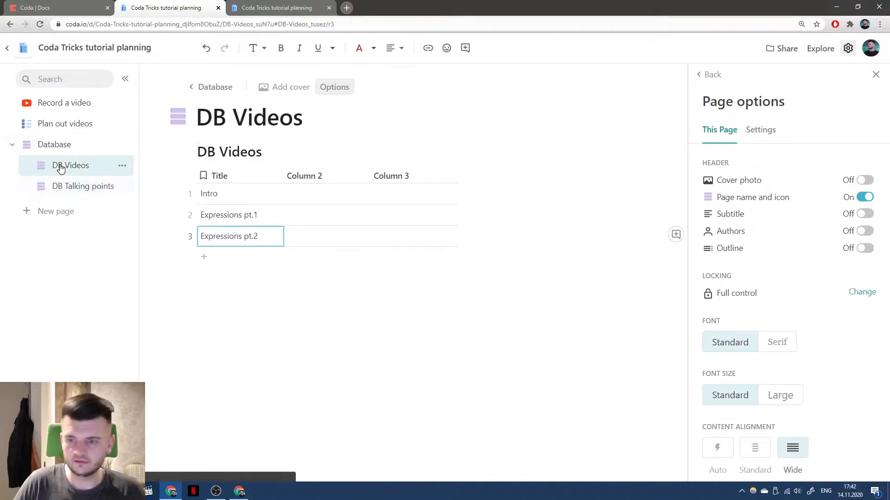
left_click(68, 142)
left_click(79, 106)
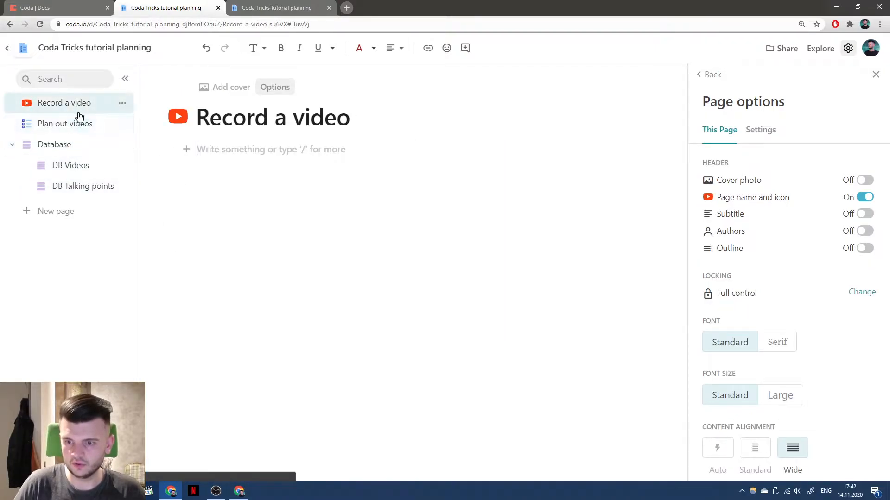
In the Plan out videos view, move Order before Talking point, narrow Order and widen the Talking point column
left_click(60, 124)
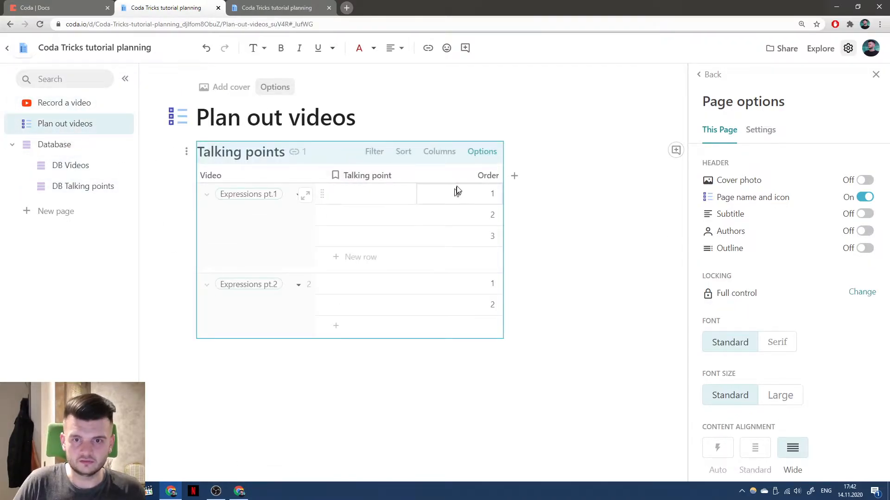
left_click(482, 176)
left_click_drag(482, 176, 358, 177)
left_click_drag(416, 172, 341, 175)
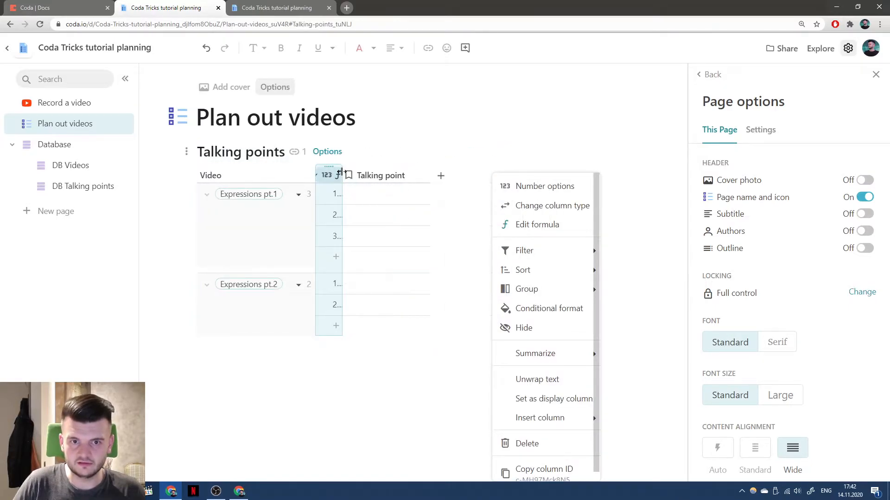
left_click(397, 178)
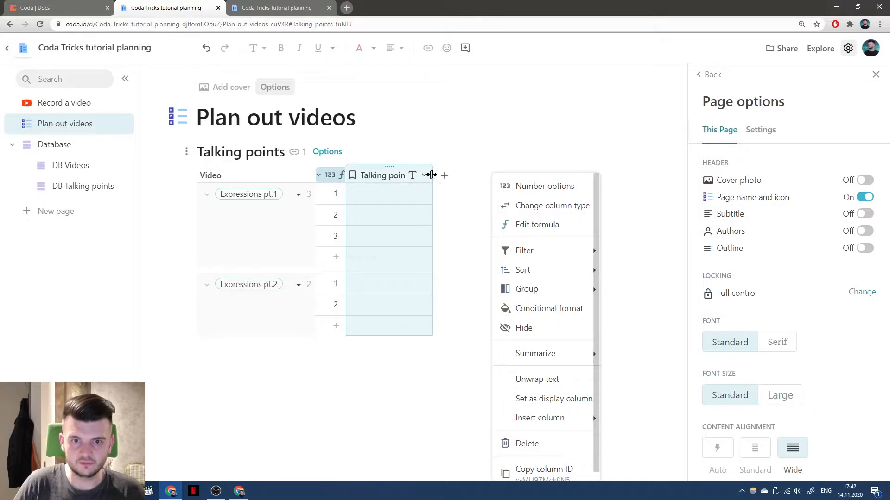
left_click_drag(432, 175, 516, 176)
left_click(449, 200)
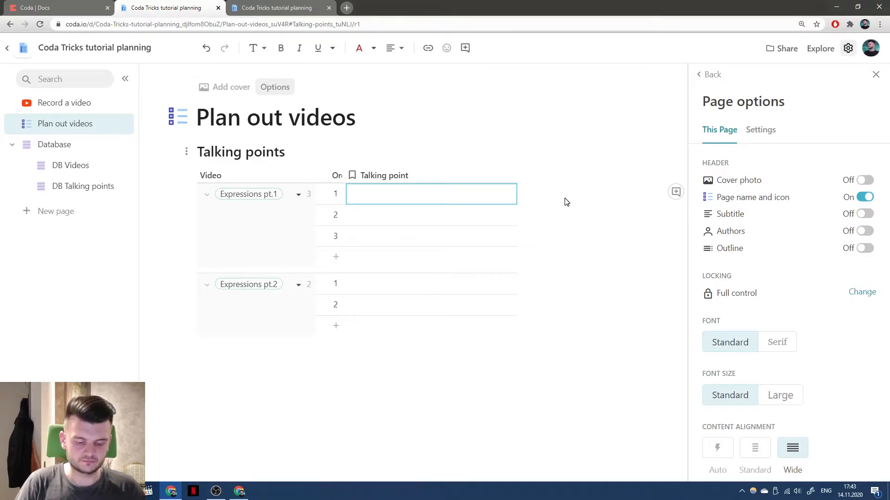
type("Expressions")
key("Escape")
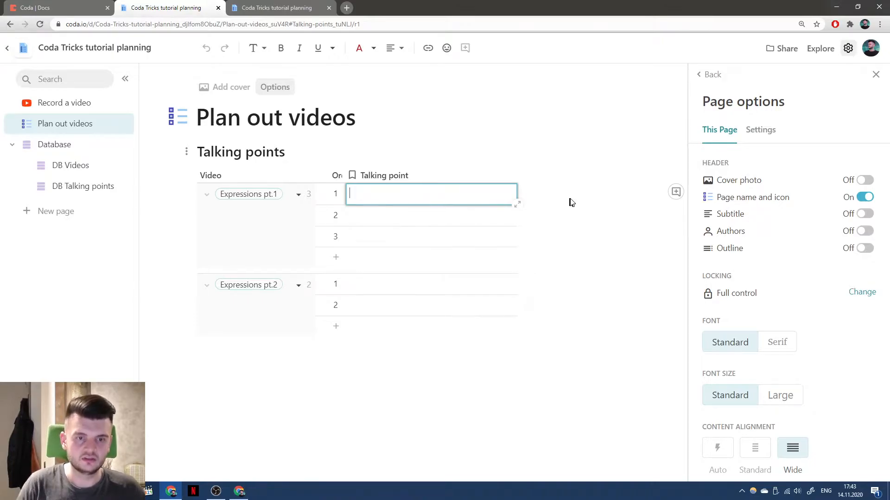
Enter "Intro" and "Expressions return a single output" as the first two talking points of Expressions pt.1
left_click(382, 199)
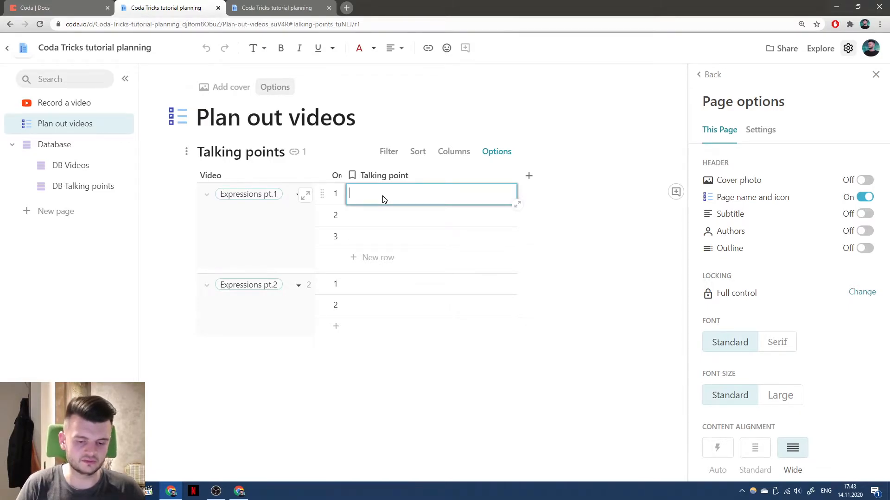
type("E")
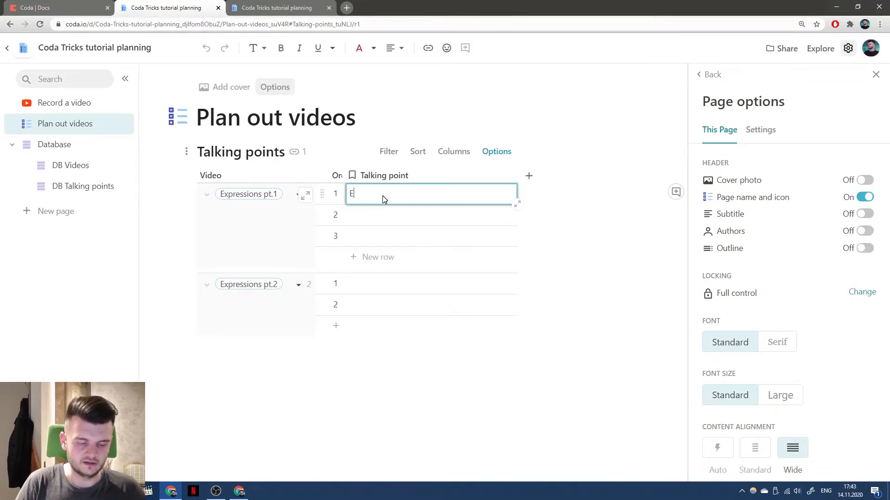
type("xpr")
key("BackSpace")
key("BackSpace")
key("BackSpace")
key("BackSpace")
type("Intro")
key("Return")
type("Expressions return a single output")
key("Return")
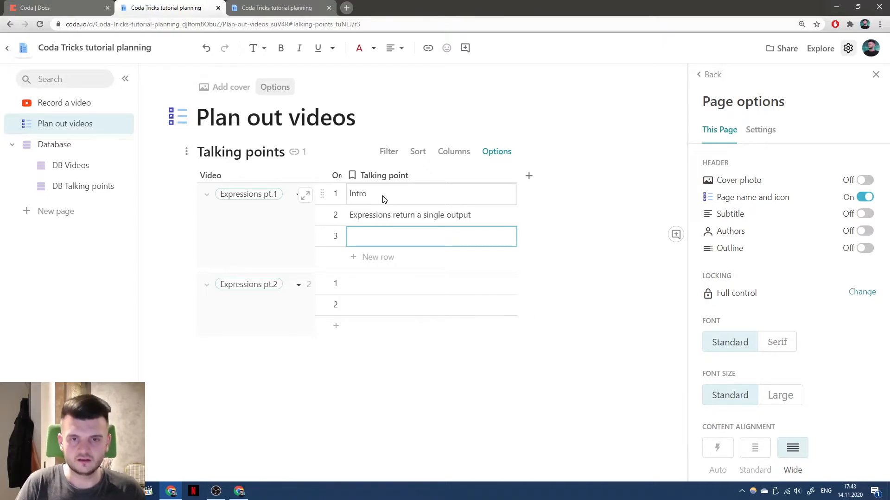
Enter "Types of expression output" as the third talking point of Expressions pt.1 and delete the extra empty row below it
type("Types of")
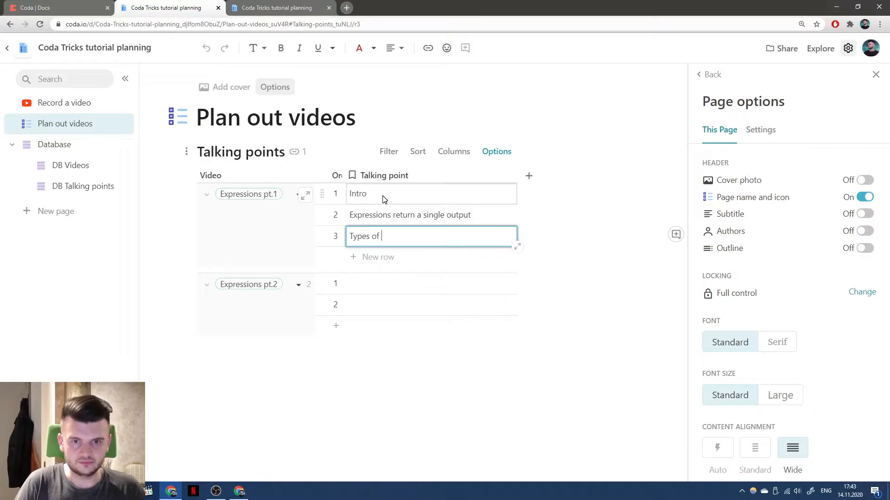
type(" expression ou")
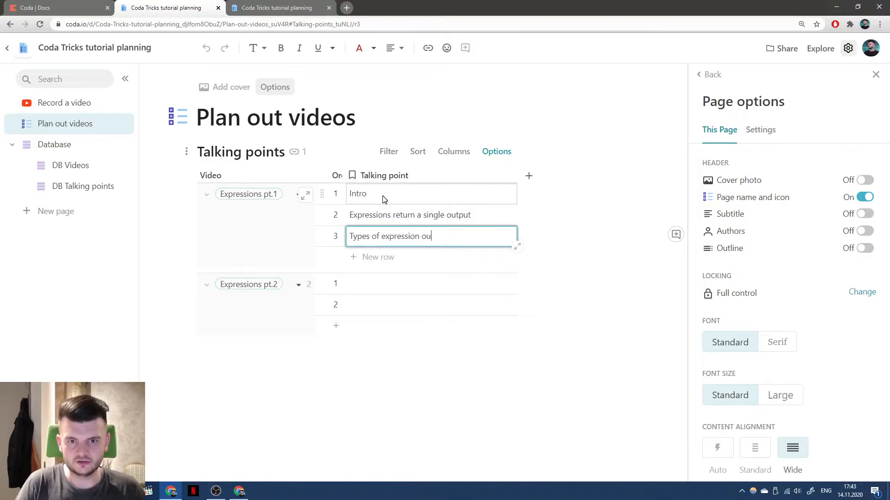
type("tput")
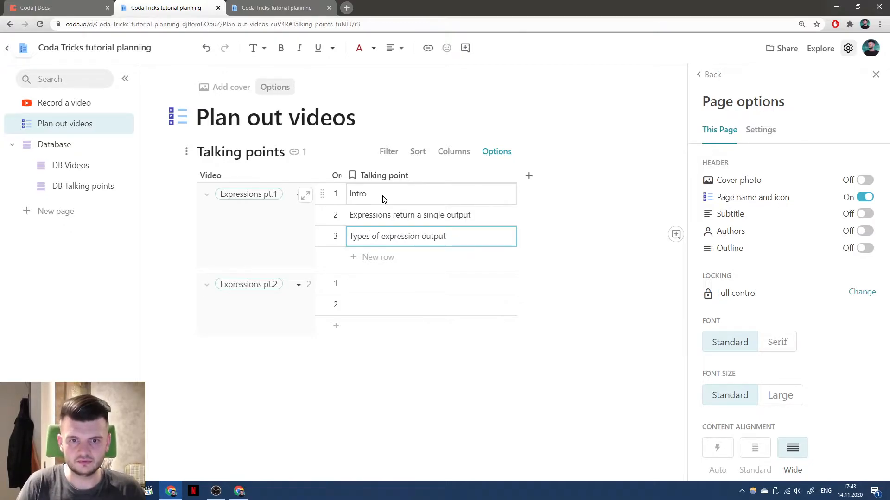
key("Return")
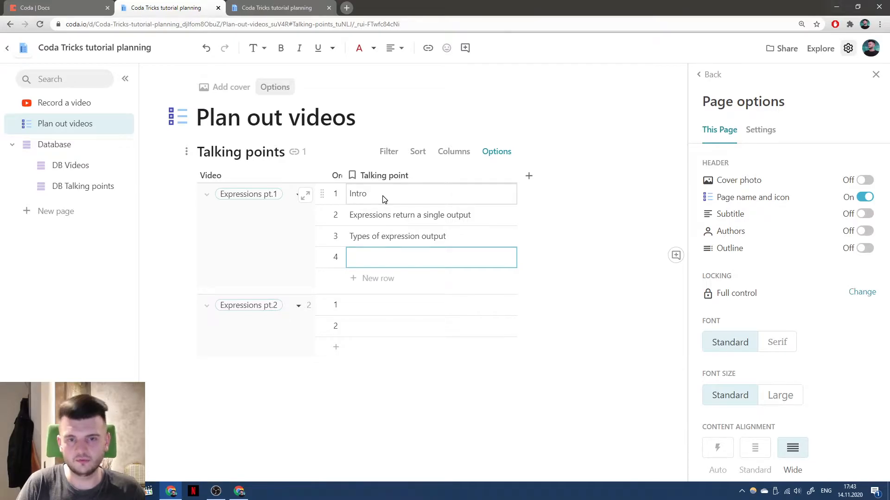
left_click(321, 259)
key("Delete")
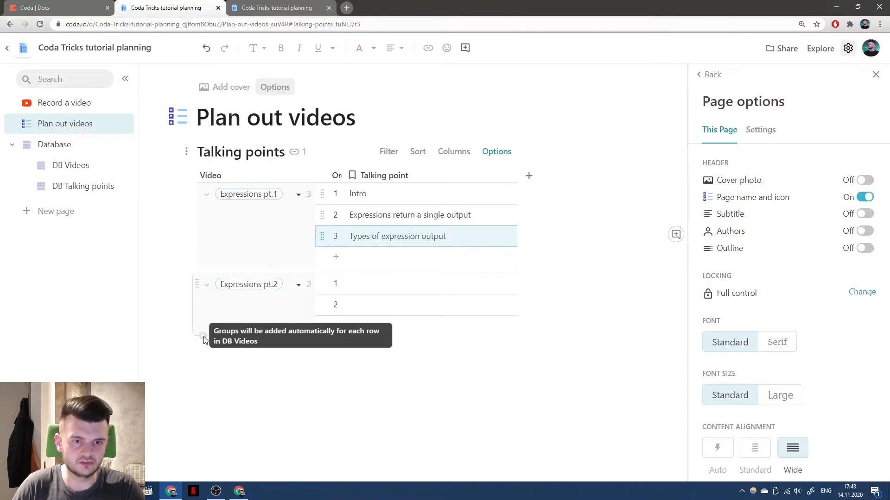
Insert a button below the Talking points view on the Plan out videos page and name it Add a video
left_click(73, 166)
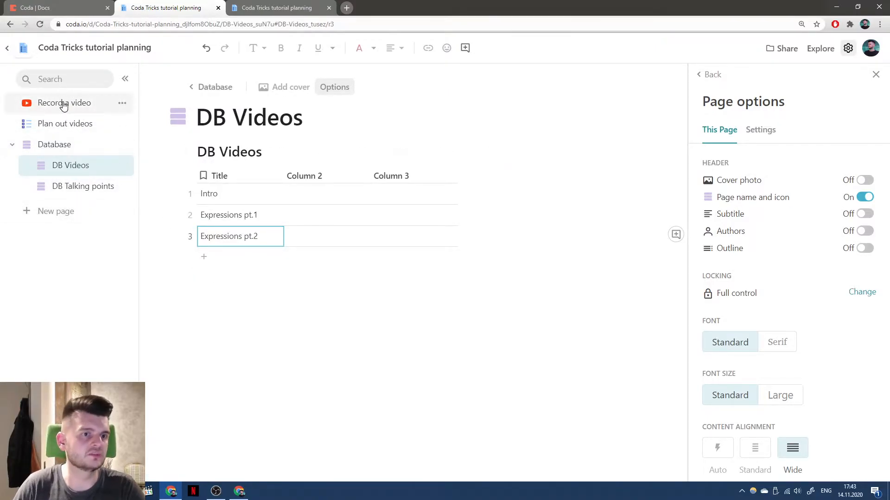
left_click(74, 125)
left_click(451, 346)
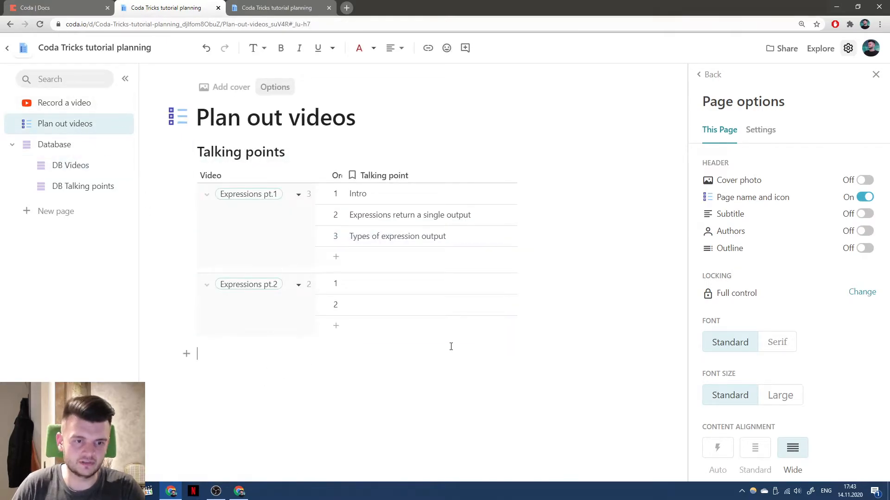
type("/button")
key("Return")
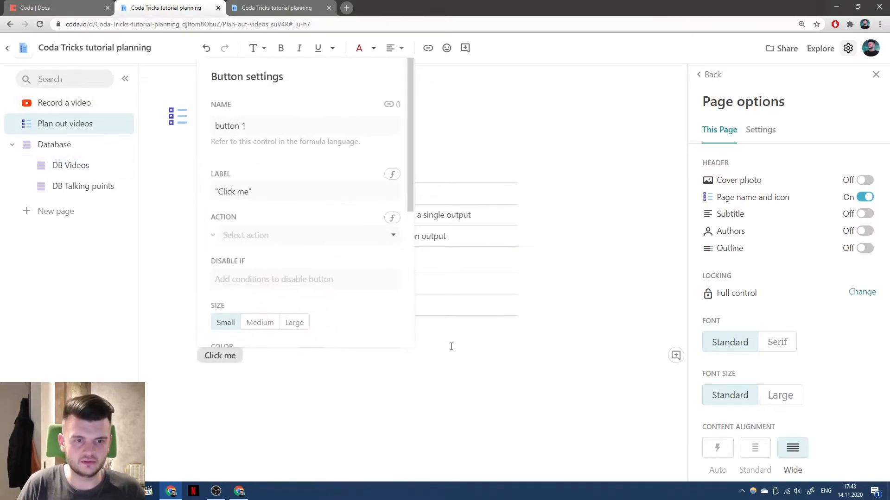
left_click(298, 126)
type("Add a video")
key("Return")
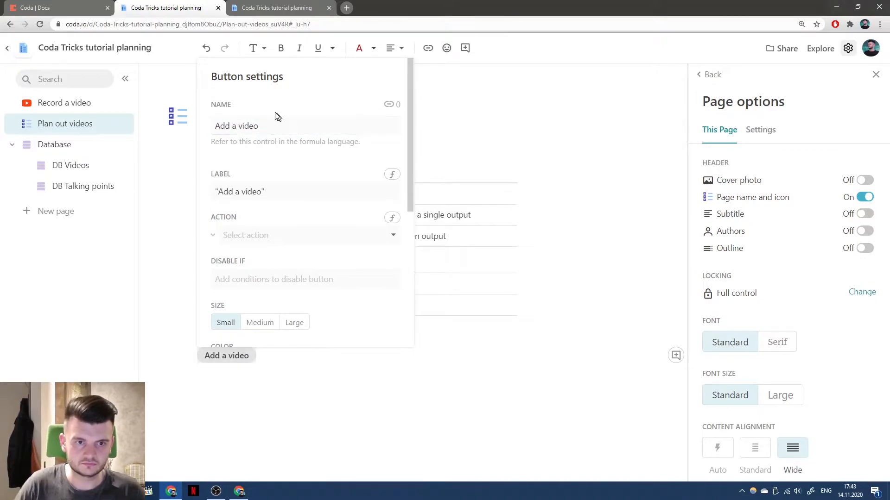
left_click(389, 216)
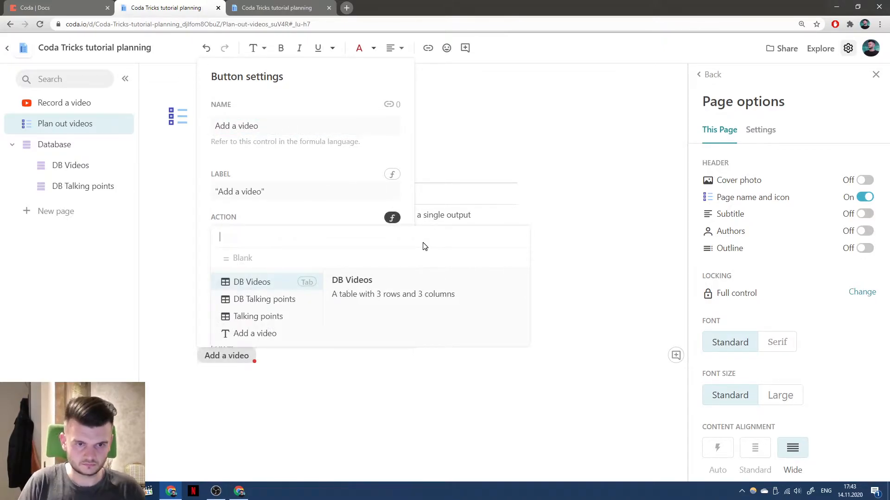
type("RunActions()")
key("Tab")
key("shift+Return")
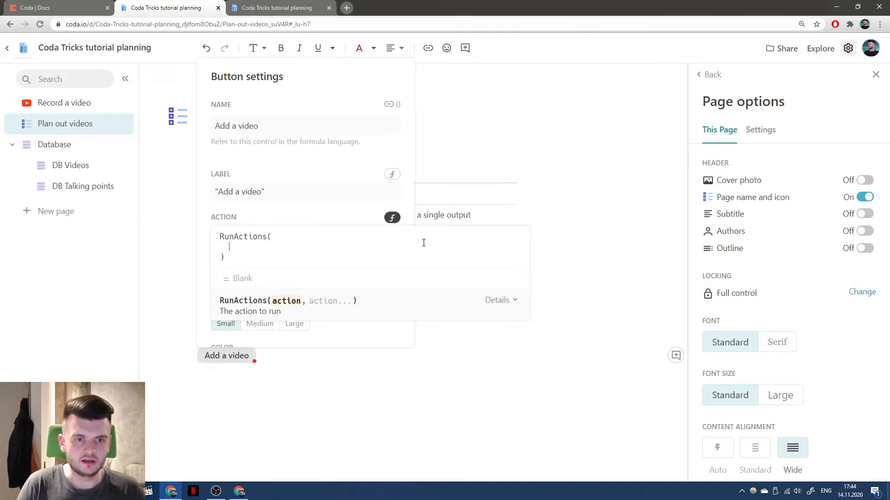
type("DB Videos")
key("Tab")
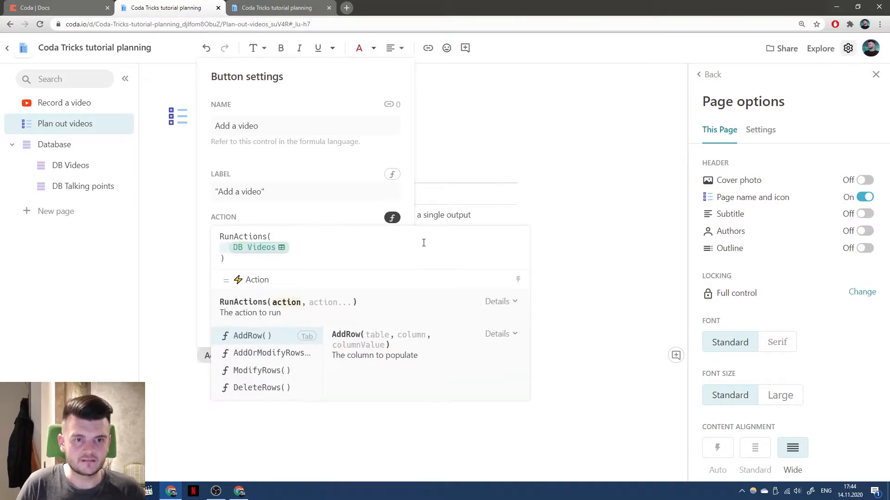
key("BackSpace")
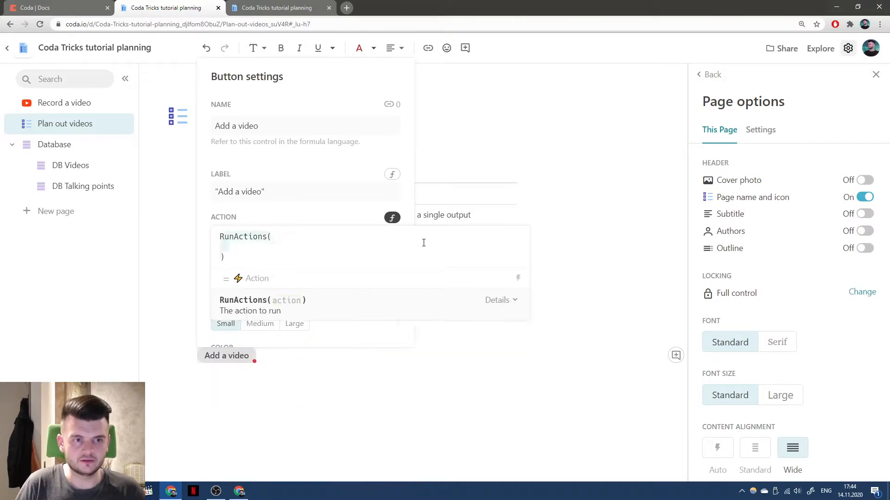
key("BackSpace")
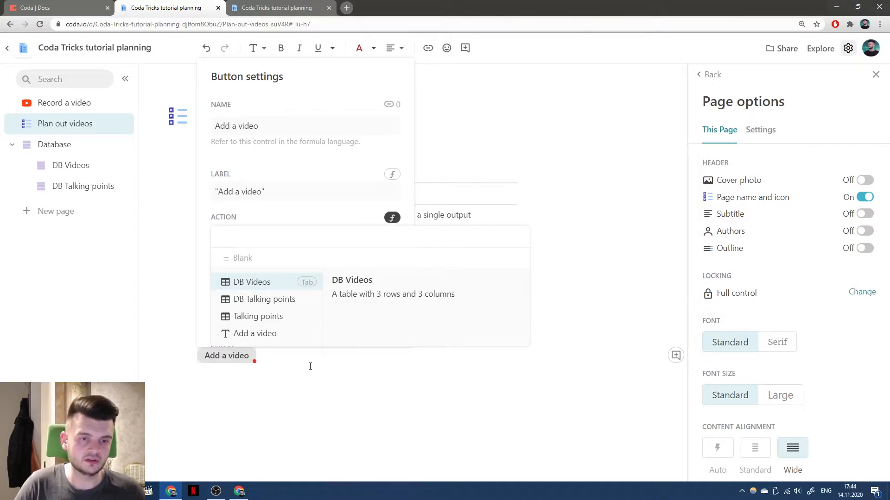
left_click(309, 365)
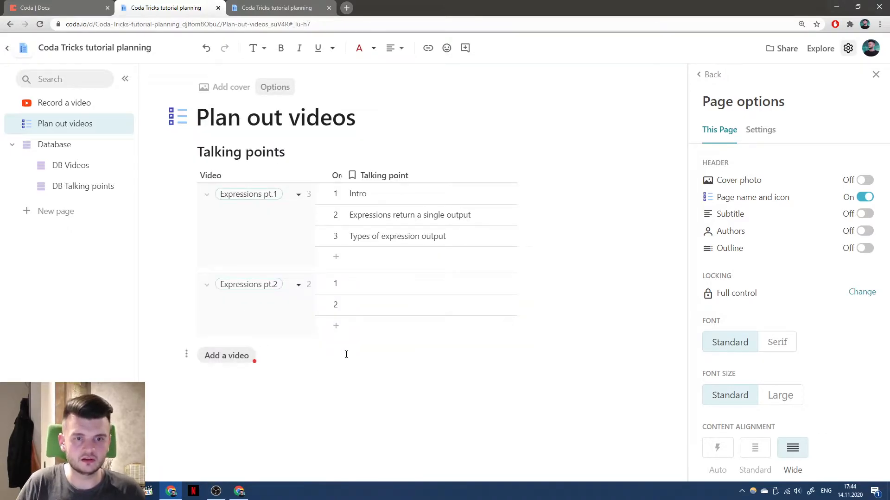
double_click(265, 288)
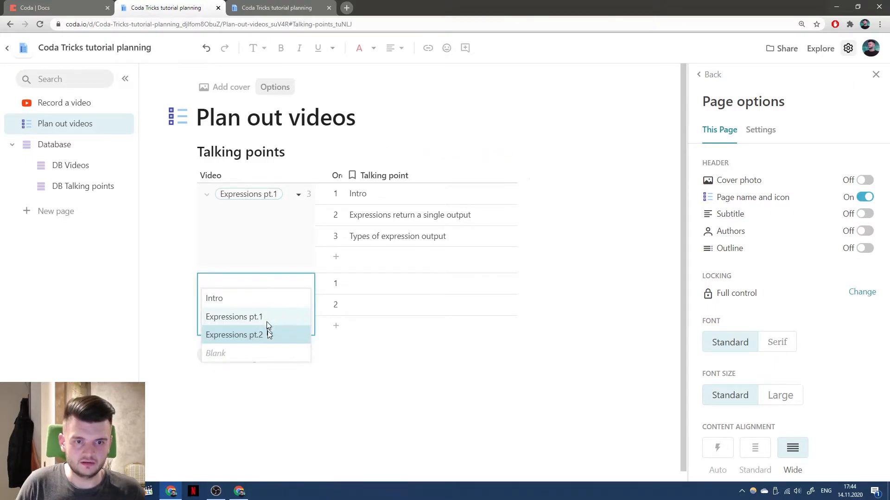
left_click(269, 340)
left_click(264, 286)
left_click(365, 325)
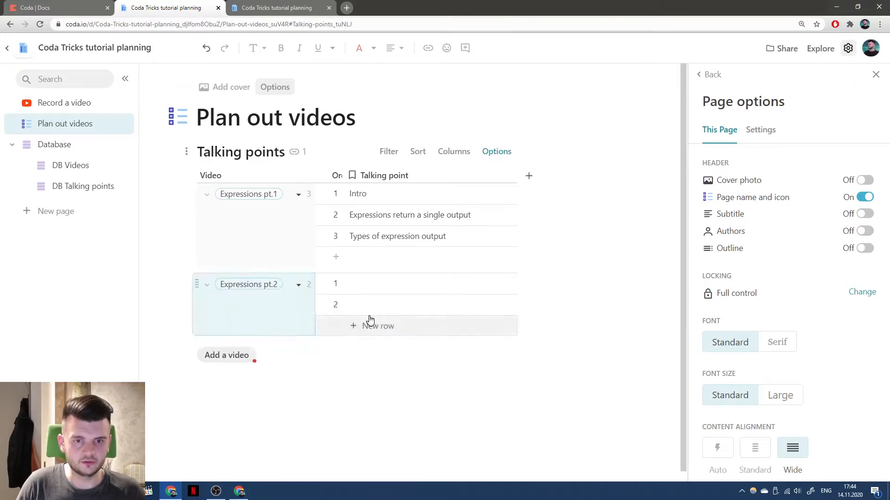
left_click(366, 324)
left_click(321, 326)
key("Delete")
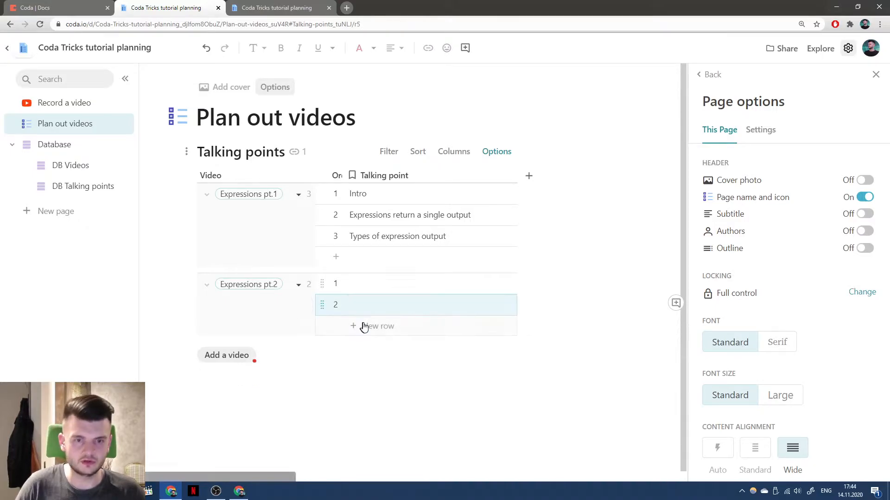
Delete the Add a video button below the Talking points view
left_click(298, 359)
key("BackSpace")
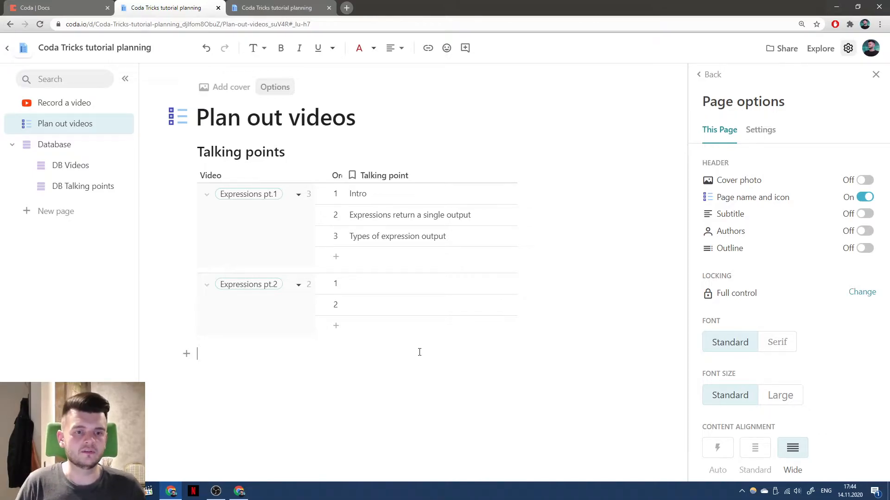
type("/")
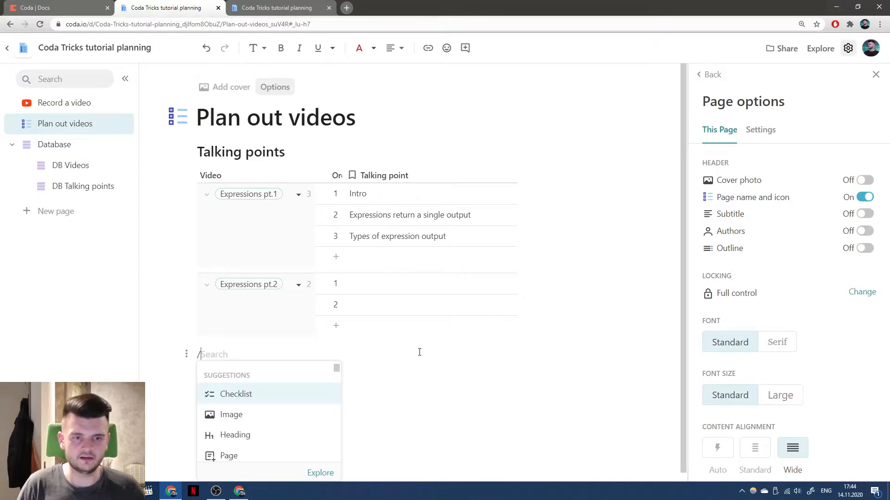
key("BackSpace")
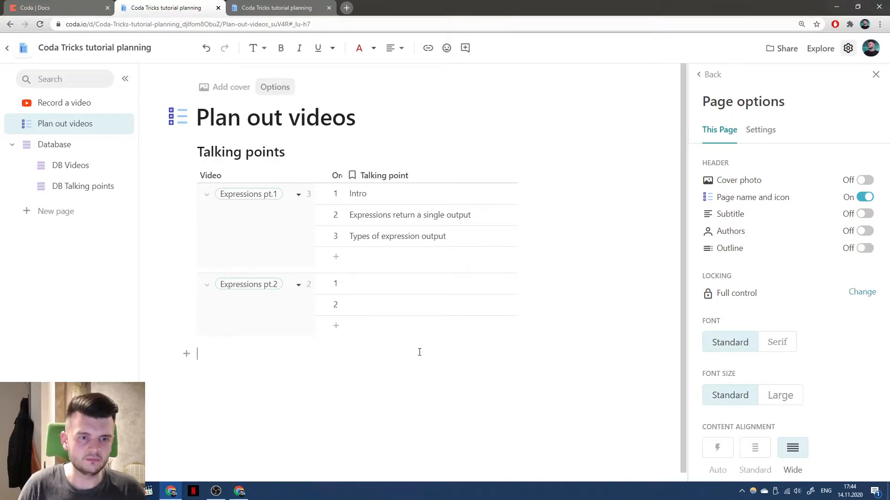
Insert a new table below the Talking points view and name it HLP Add a video
type("/ta")
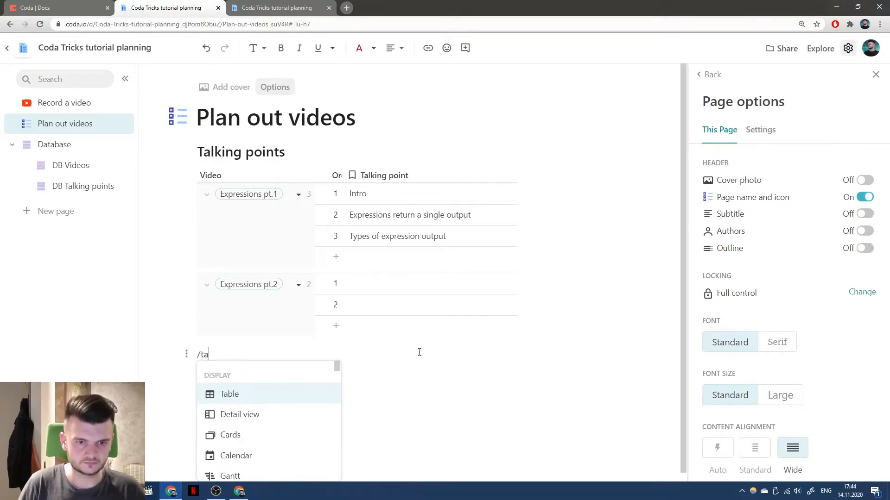
key("Return")
key("Return")
type("HLP Add a video")
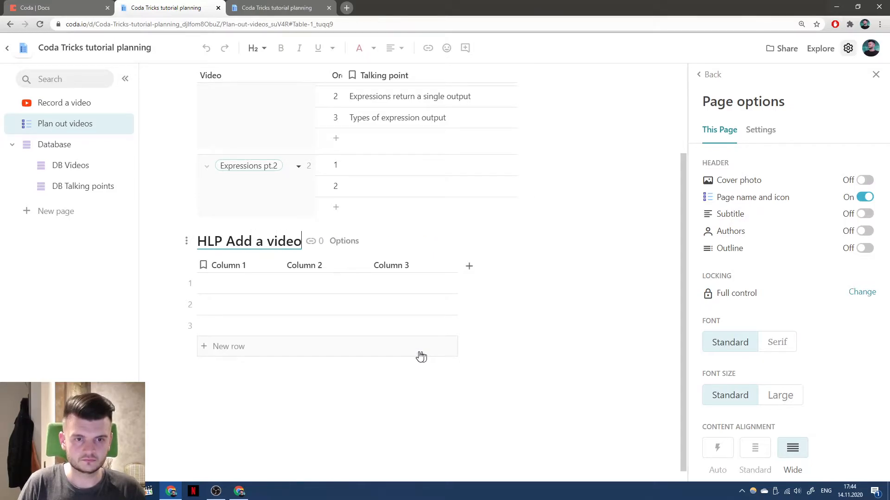
key("Return")
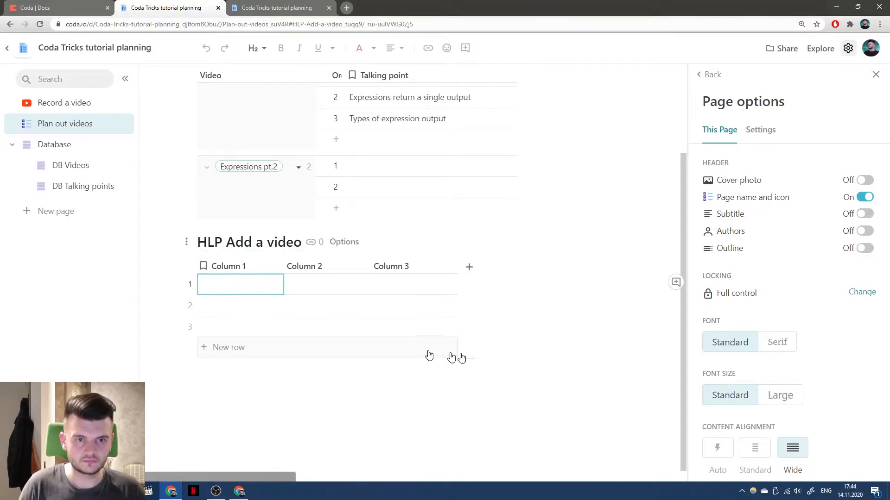
Rename the first column of the HLP Add a video table as Handle
left_click(231, 266)
type("Pan")
key("BackSpace")
key("BackSpace")
key("BackSpace")
type("Ha")
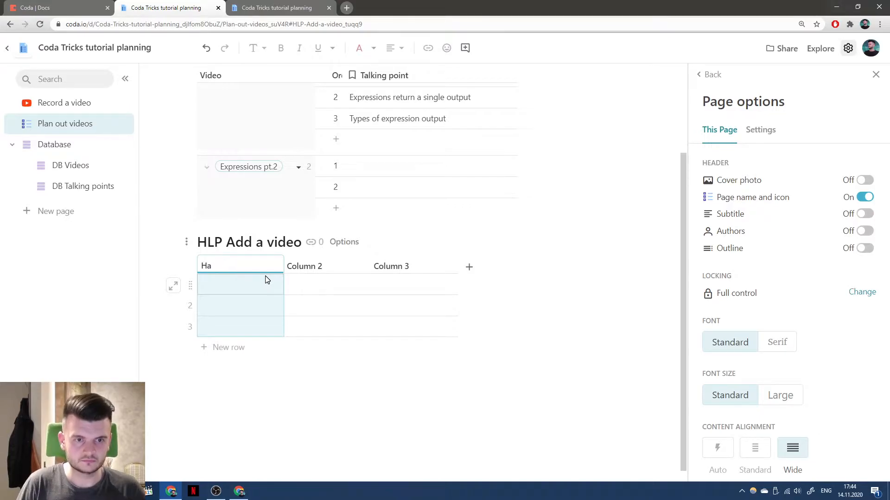
type("nfdndle")
key("Tab")
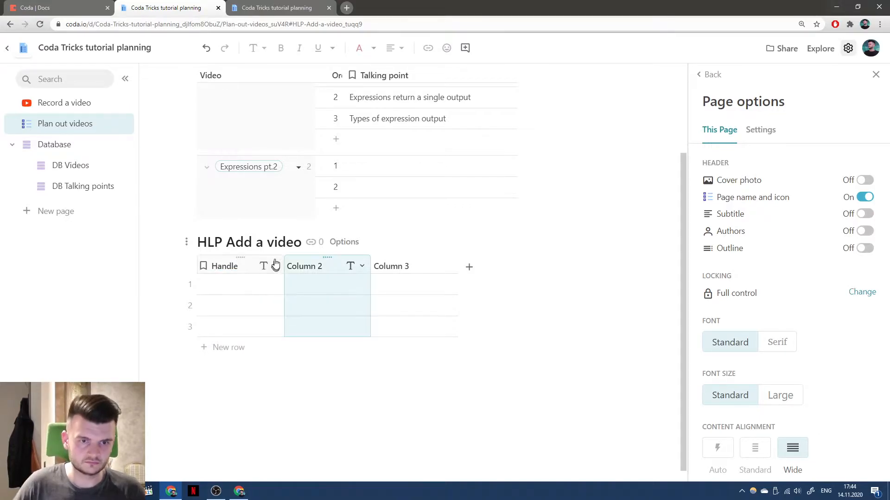
Paste "HLP Add a video" into the first Handle cell and delete the two empty rows below it
key("ctrl+c")
left_click(245, 281)
key("ctrl+v")
left_click(192, 305)
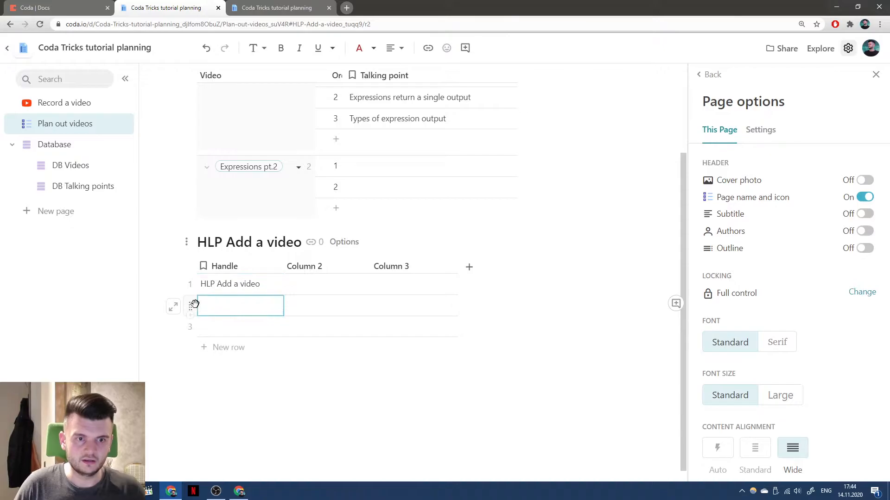
key("Delete")
key("Delete")
Rename Column 2 of the HLP Add a video table as New video name
left_click(303, 314)
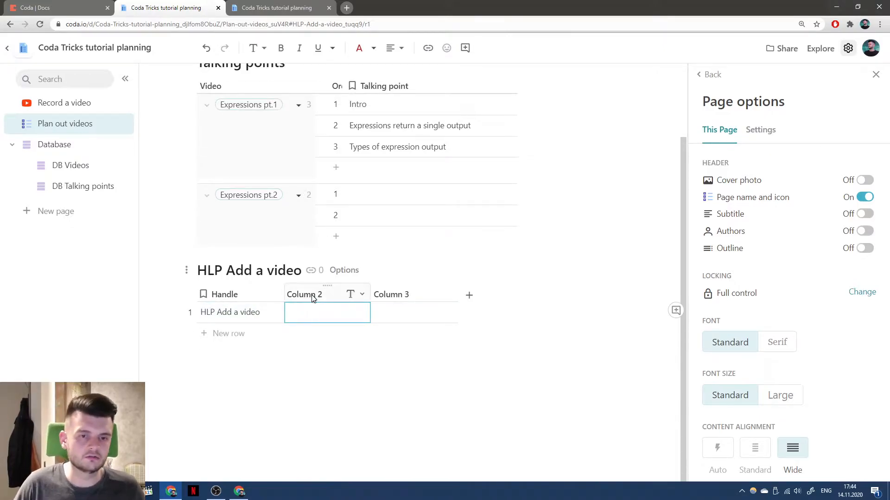
left_click(312, 297)
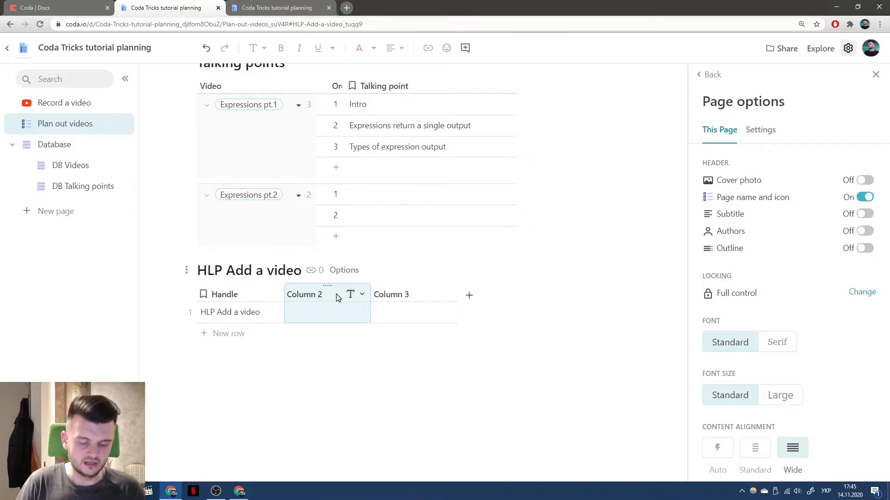
type("Ту")
key("BackSpace")
key("BackSpace")
key("alt+shift")
type("New video name")
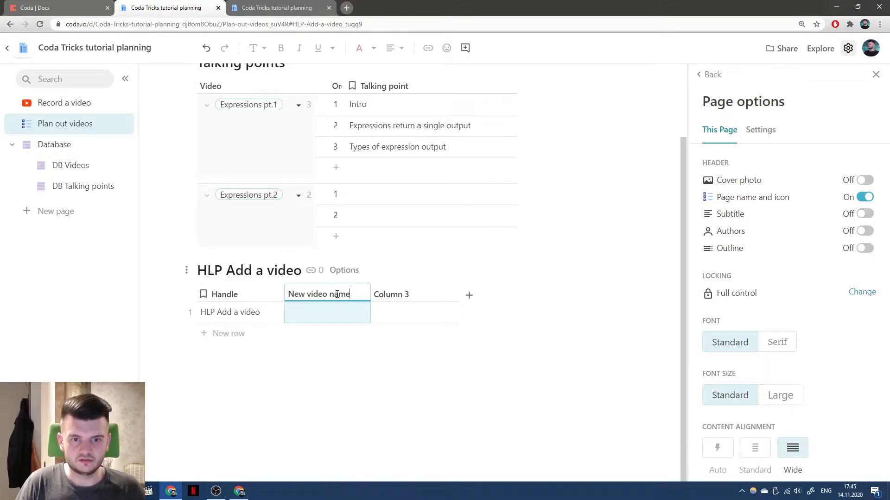
key("Return")
Rename the second column of the HLP Add a video table as Add a video
double_click(319, 295)
type("Add a video")
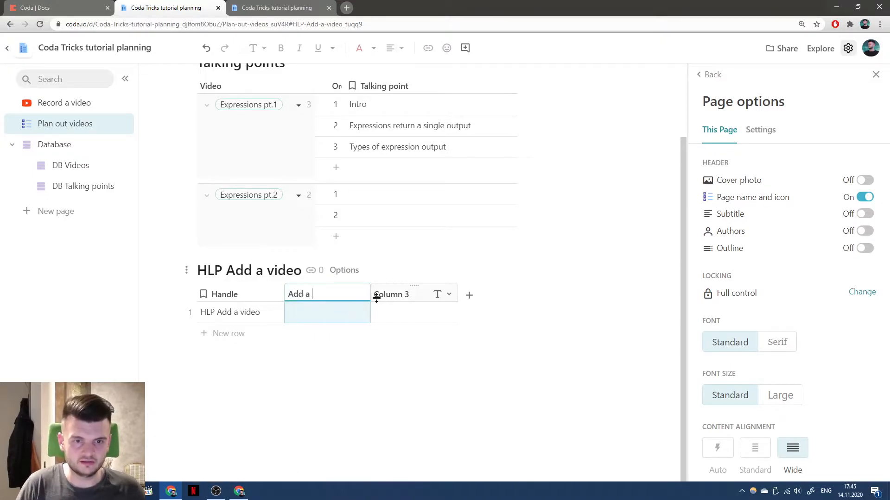
key("Return")
Change Column 3 of the HLP Add a video table to the Button column type
left_click(398, 297)
left_click(437, 294)
left_click(466, 334)
scroll(468, 417, "down", 1)
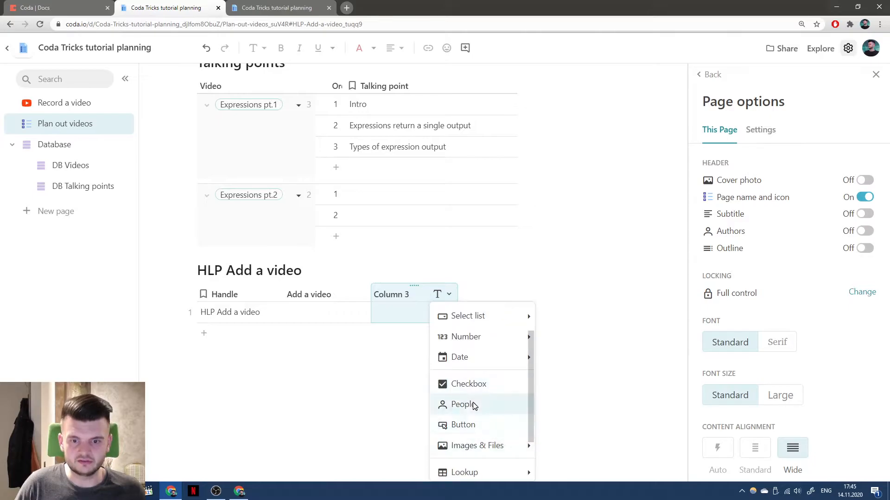
left_click(468, 423)
Add a fourth column to the HLP Add a video table as a Lookup from DB Videos
left_click(469, 295)
left_click(469, 296)
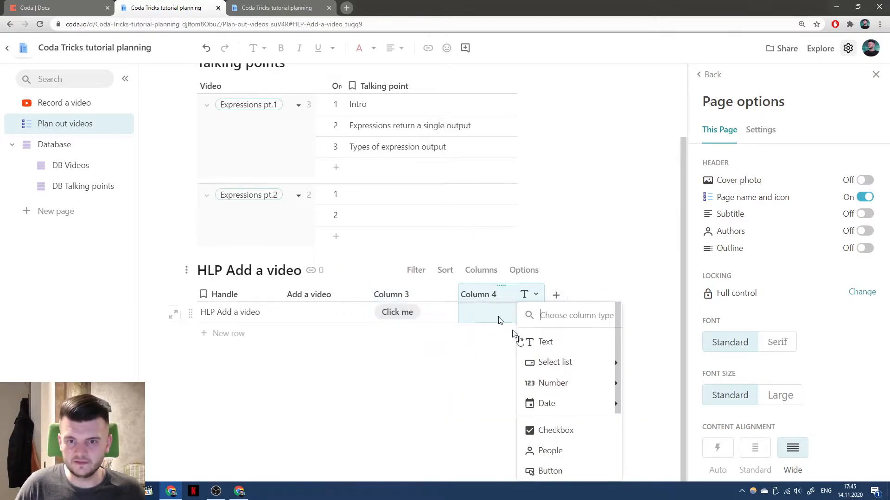
scroll(578, 440, "down", 3)
mouse_move(591, 415)
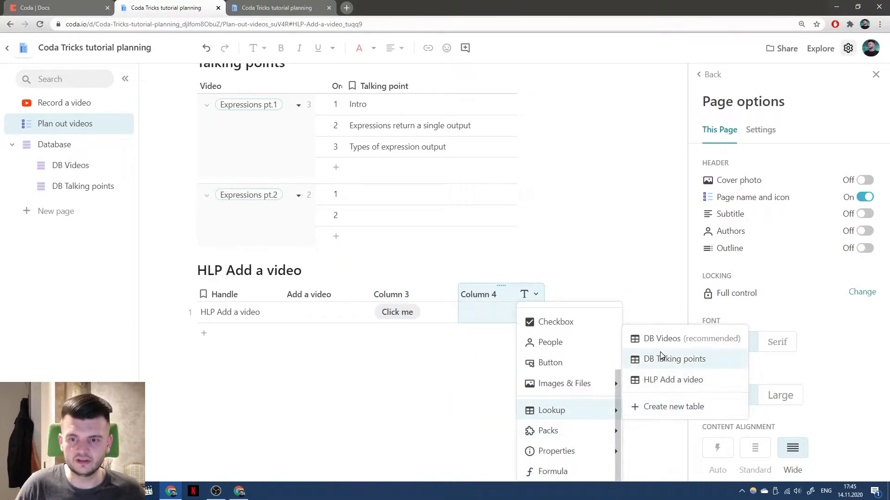
left_click(658, 338)
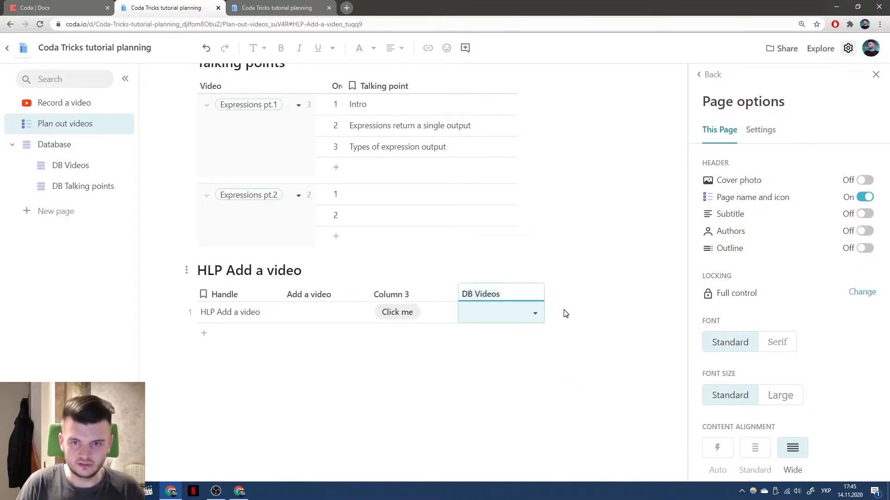
Name the new lookup column Last added video
type("Ф")
key("BackSpace")
key("alt+shift")
type("Added video")
key("Home")
key("Delete")
type("Last a")
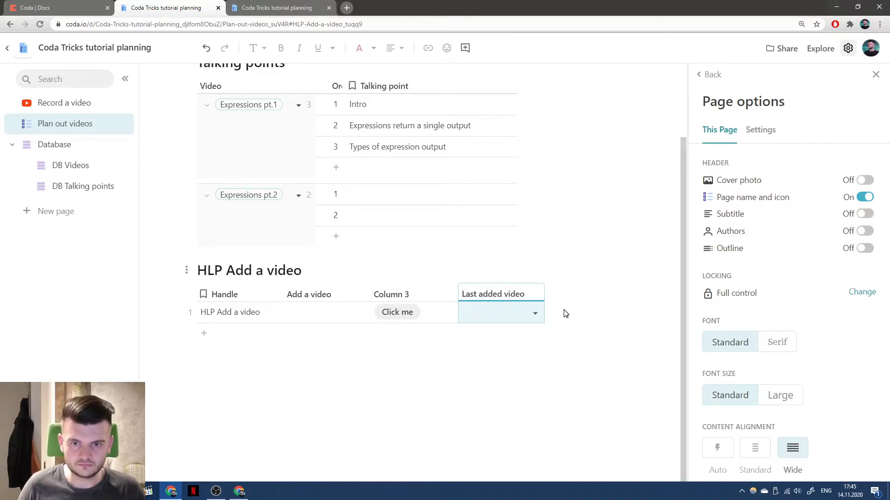
left_click(406, 295)
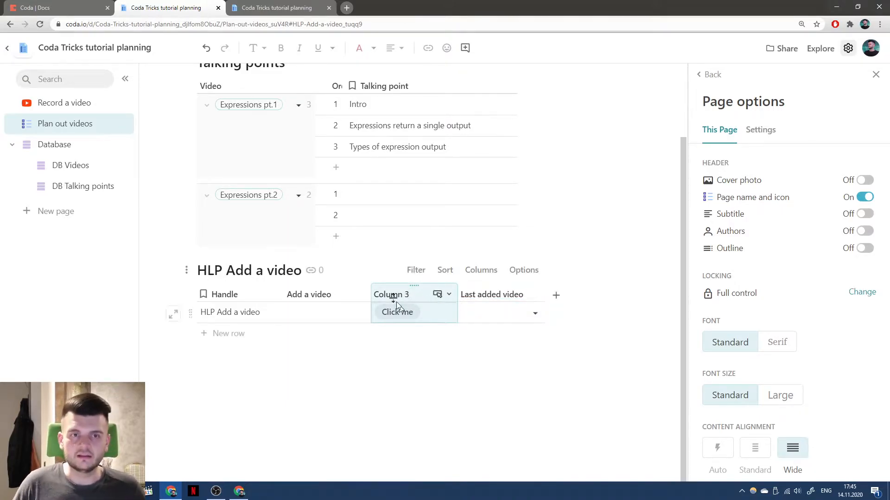
left_click(318, 295)
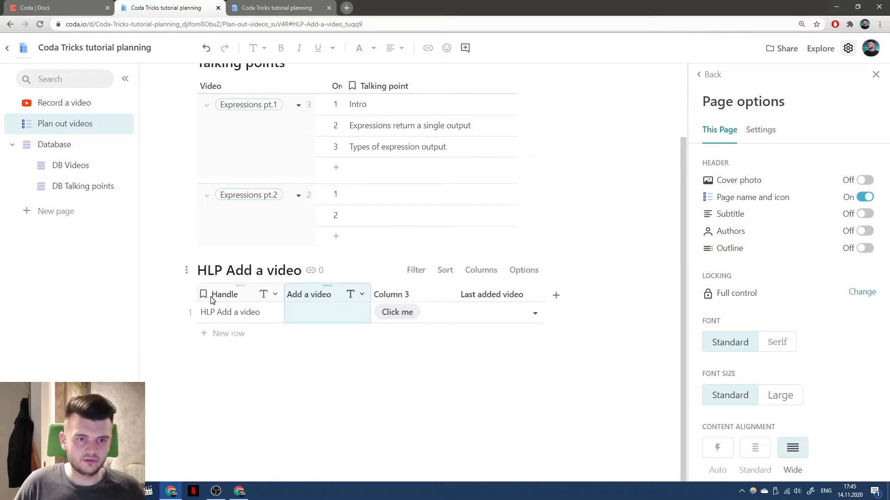
left_click(230, 296)
left_click(589, 285)
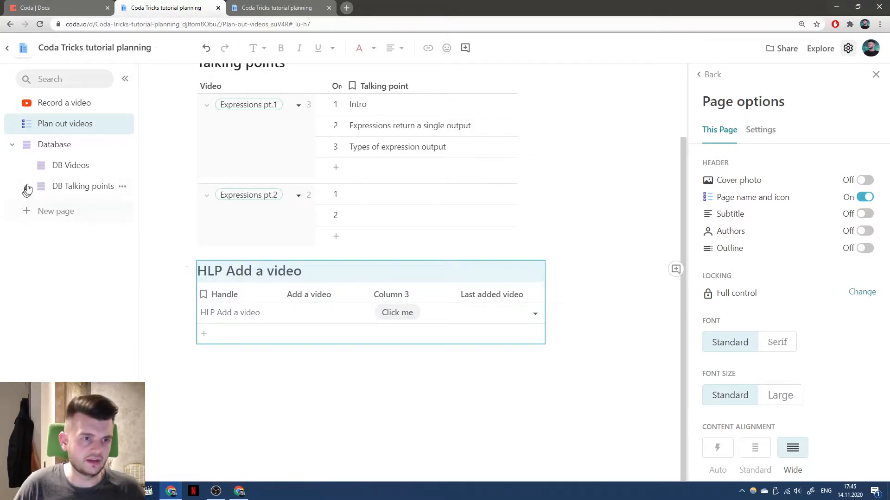
Create a new page under Database, below DB Talking points, and set its content alignment to Wide
left_click(122, 187)
left_click(166, 206)
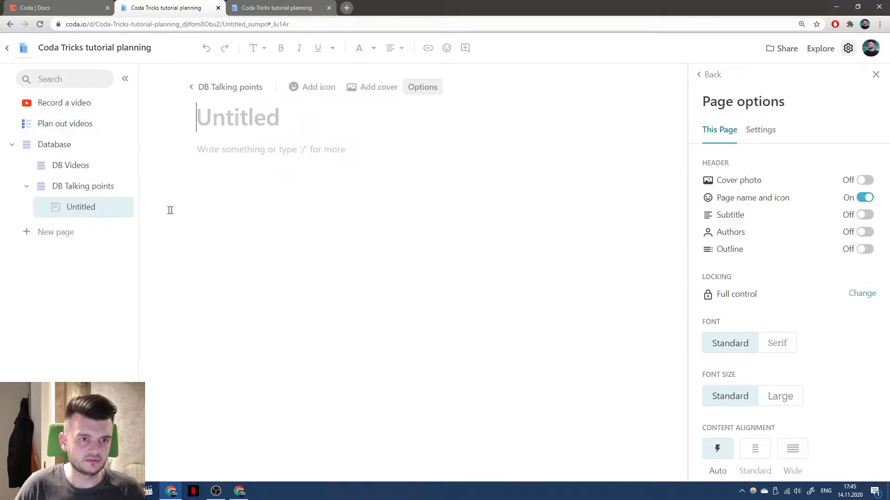
left_click_drag(69, 206, 171, 204)
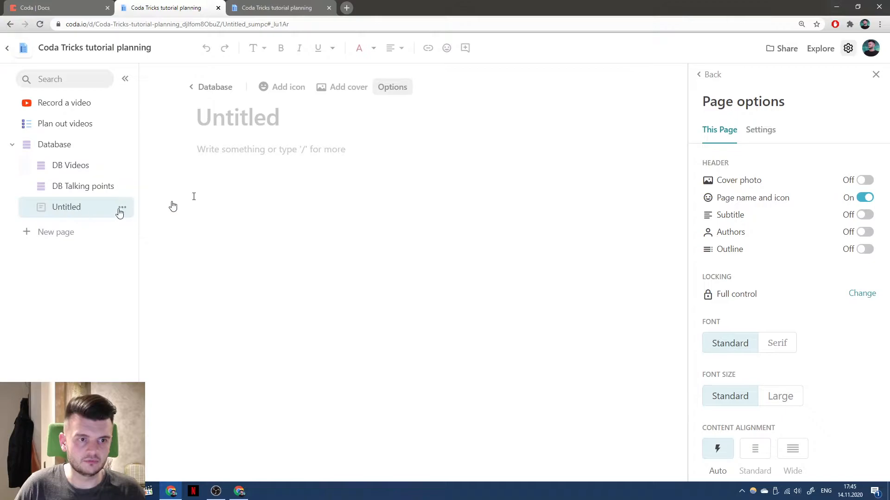
left_click(791, 456)
Name the new untitled page under Database HLP Add a video
left_click(244, 123)
type("HLP")
left_click(43, 125)
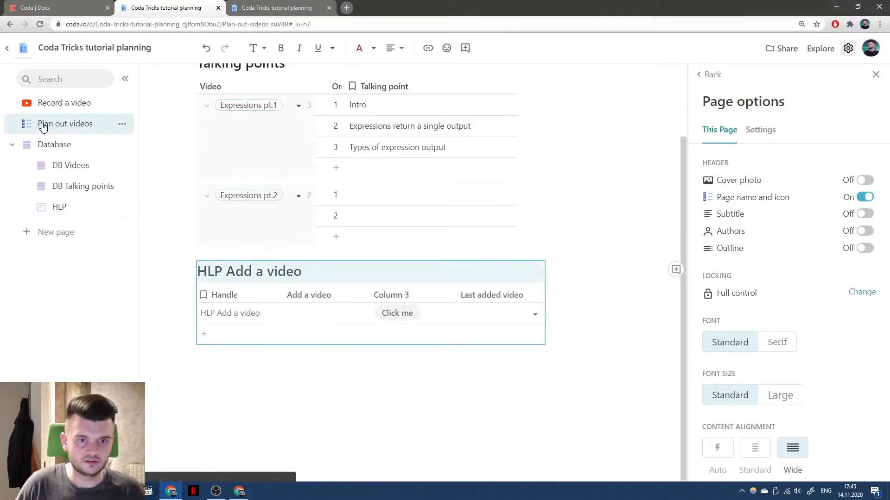
left_click(64, 207)
left_click(322, 116)
type("Add a video")
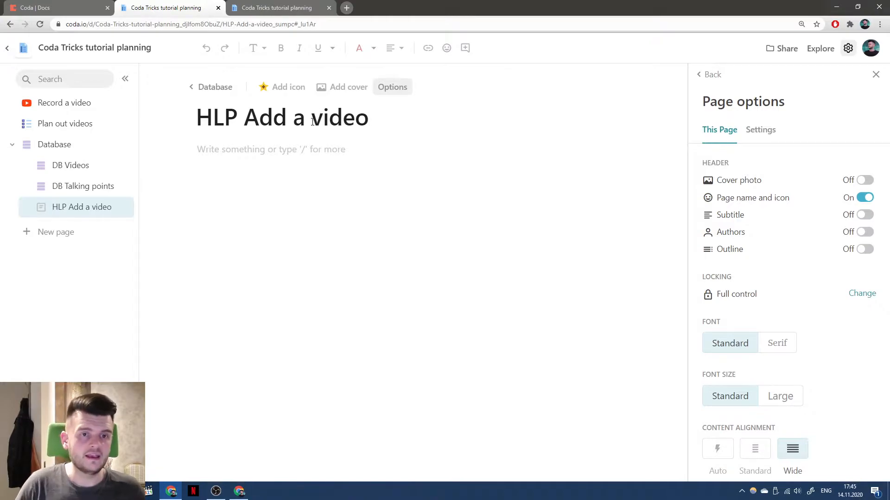
Give the HLP Add a video page the blue double-cog icon found by searching for cogs
left_click(40, 209)
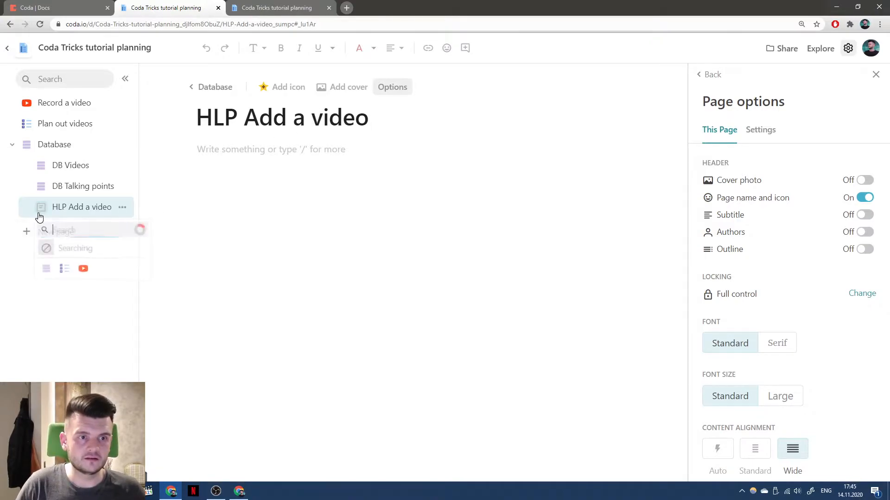
type("help")
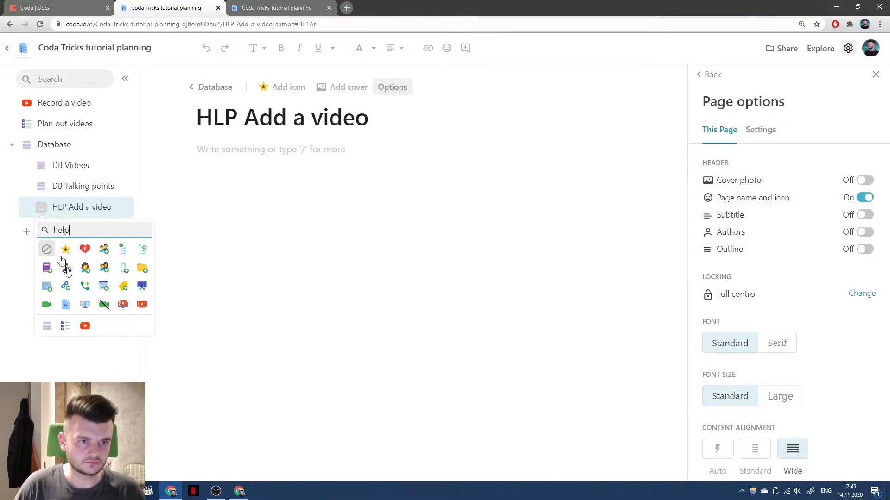
key("ctrl+a")
type("cogs")
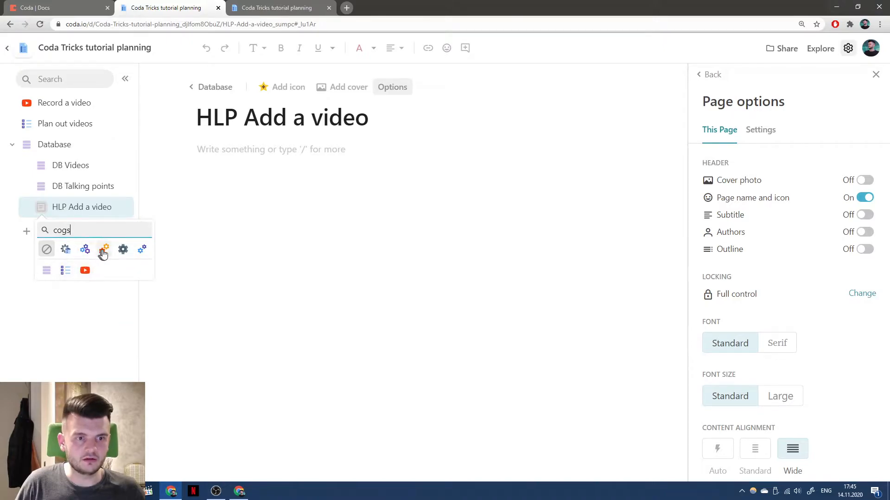
left_click(142, 249)
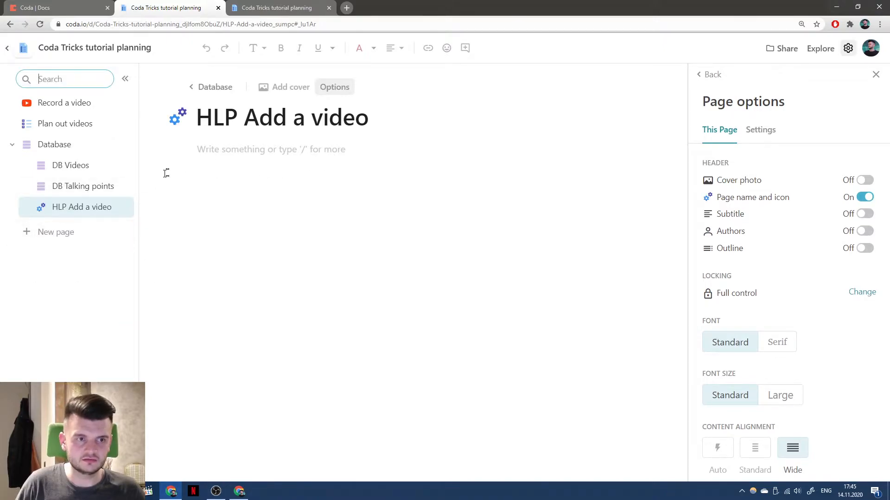
Move the HLP Add a video table from the Plan out videos page to the HLP Add a video page, without a blank line above it
left_click(81, 126)
left_click_drag(84, 184, 80, 206)
left_click(80, 207)
left_click(300, 153)
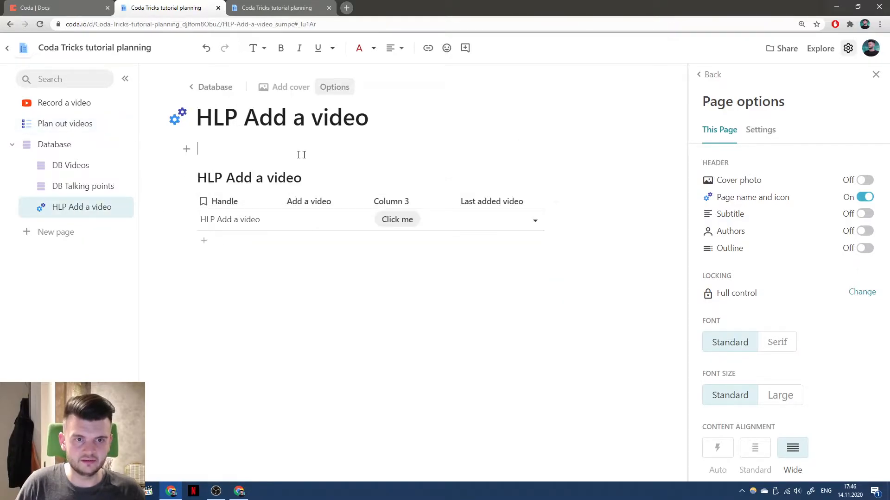
key("BackSpace")
Open emptycharacter.com in a new browser tab and copy an empty character to the clipboard
left_click(305, 199)
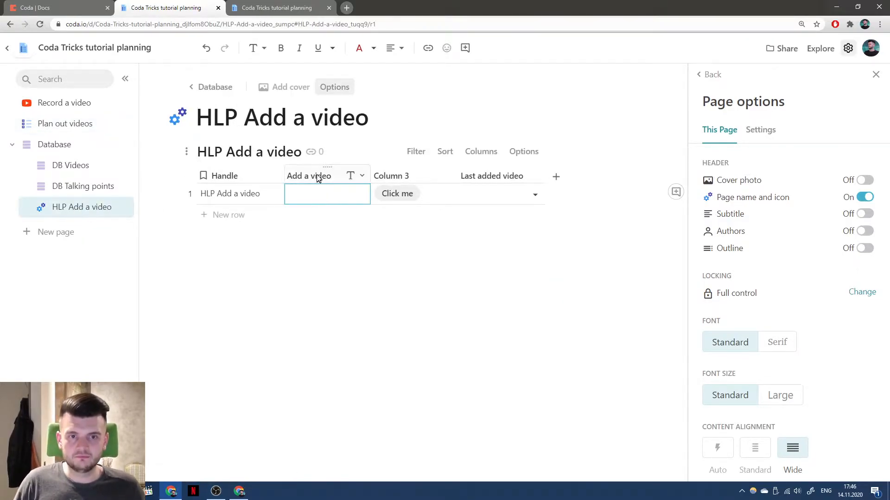
left_click(411, 176)
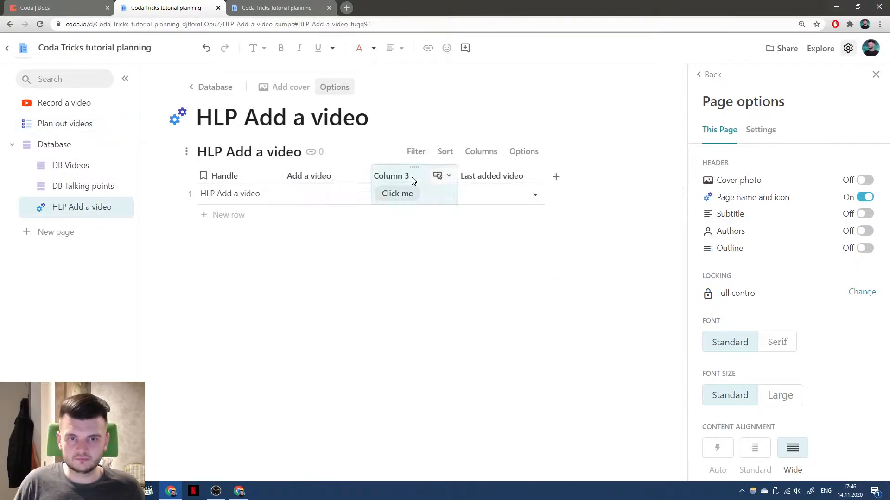
left_click(346, 7)
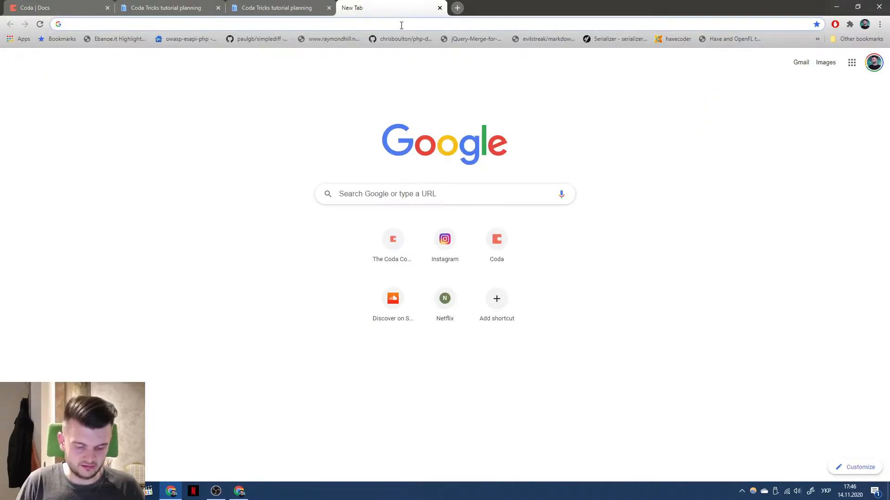
type("уьзен")
key("ctrl+a")
key("alt+shift")
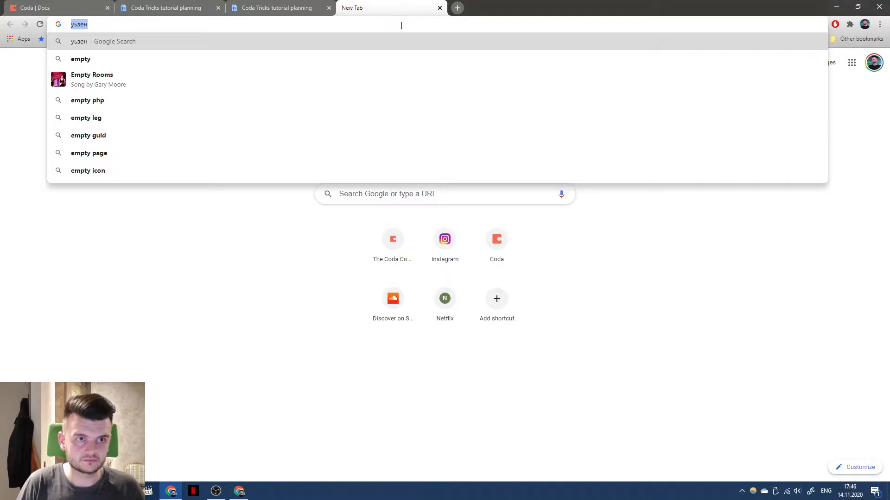
type("empty")
key("Return")
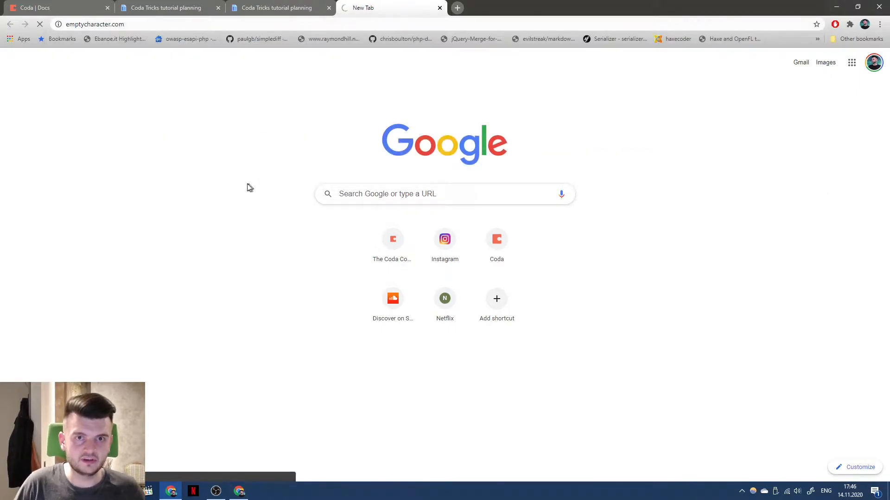
scroll(331, 189, "down", 8)
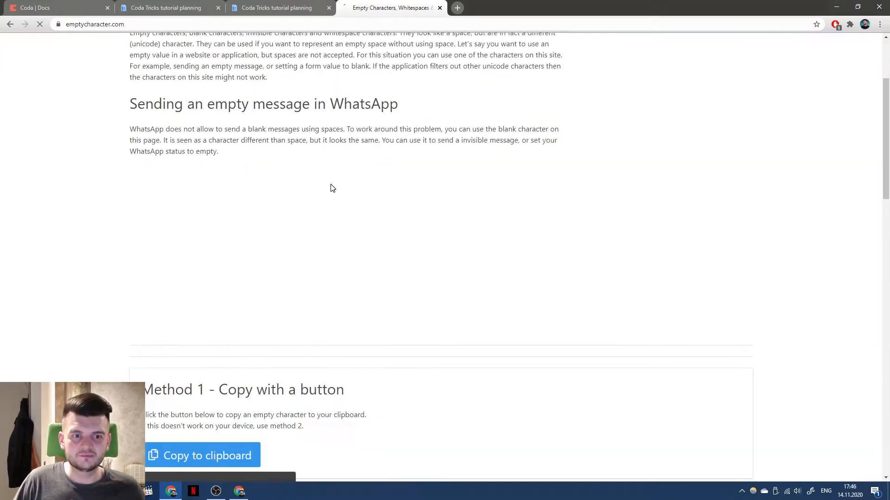
left_click(230, 230)
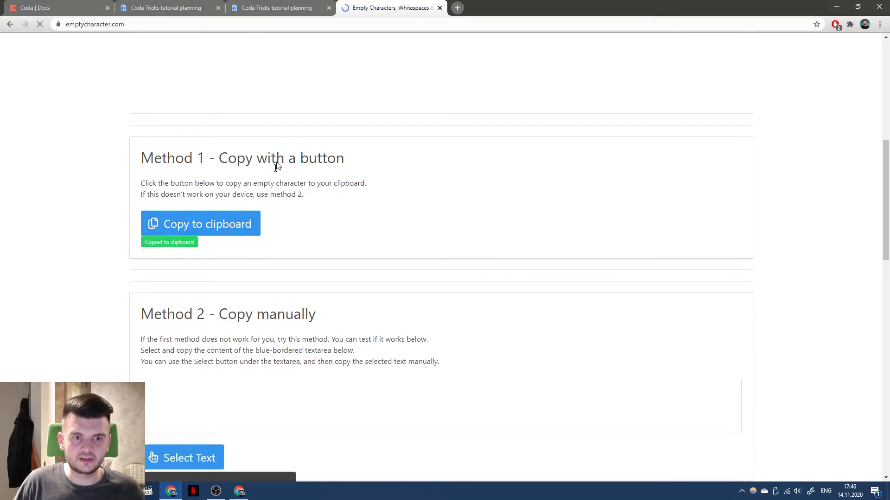
Back in the Coda doc, replace the name of Column 3 with the copied empty character
left_click(280, 8)
left_click(186, 8)
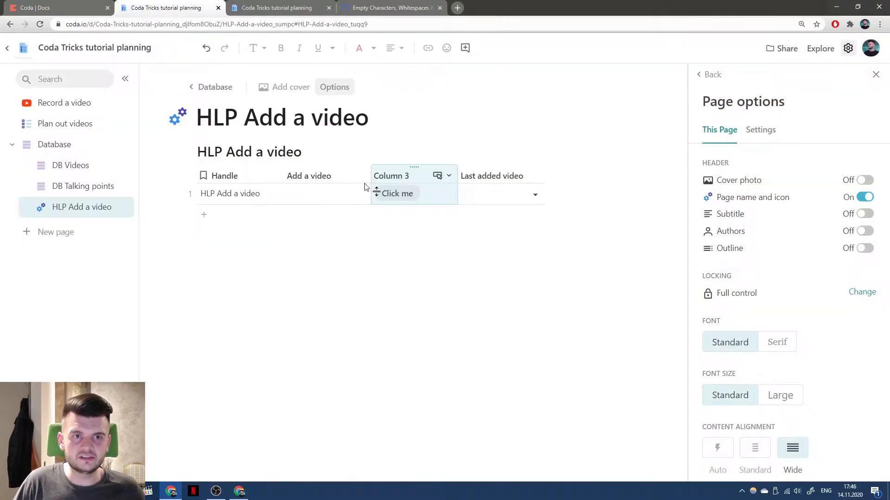
left_click(415, 175)
key("ctrl+a")
key("BackSpace")
type("ㅤ")
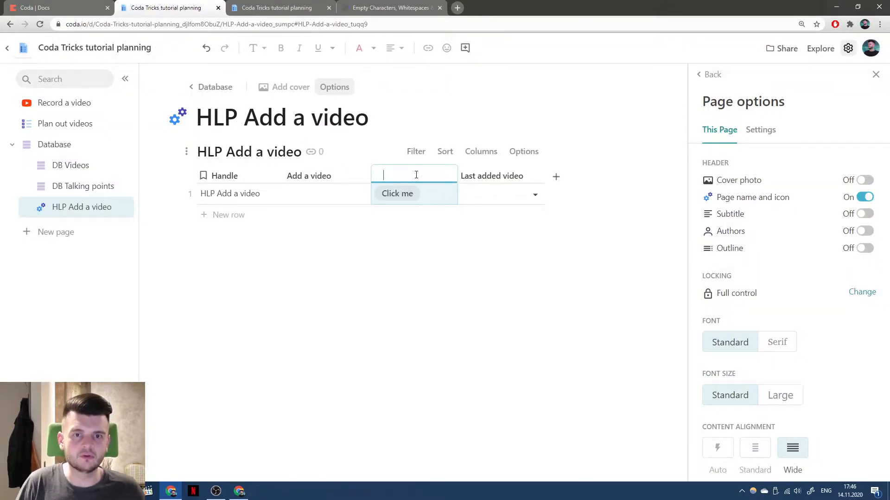
key("Return")
left_click(416, 176)
key("ctrl+a")
key("BackSpace")
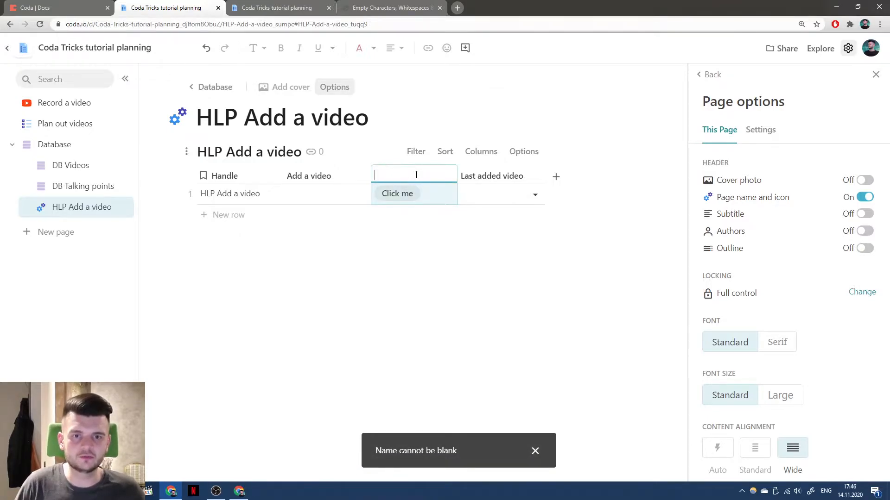
key("ctrl+v")
key("Return")
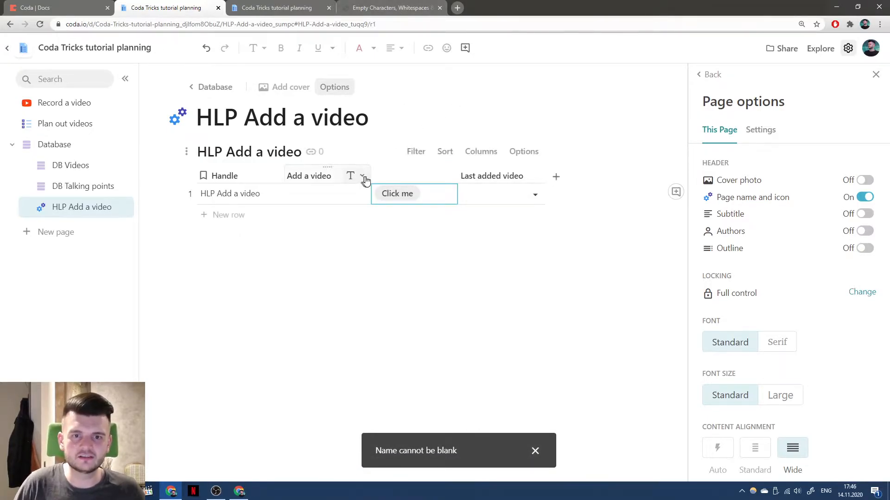
Set the label of the button column to "Add this video"
left_click(437, 176)
left_click(477, 195)
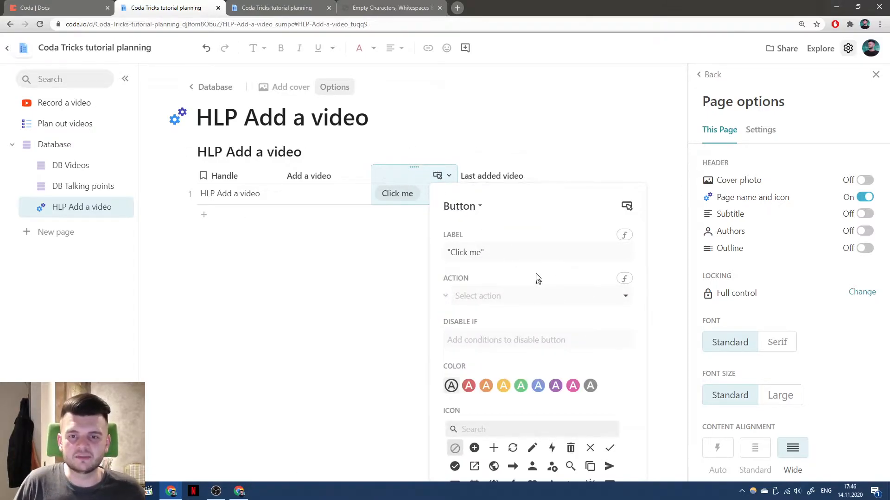
left_click(488, 252)
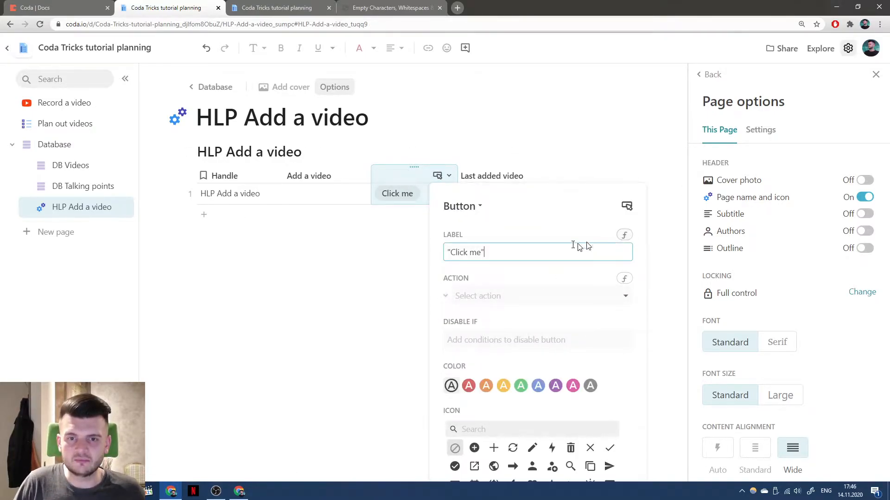
left_click_drag(452, 253, 598, 245)
type("Ad")
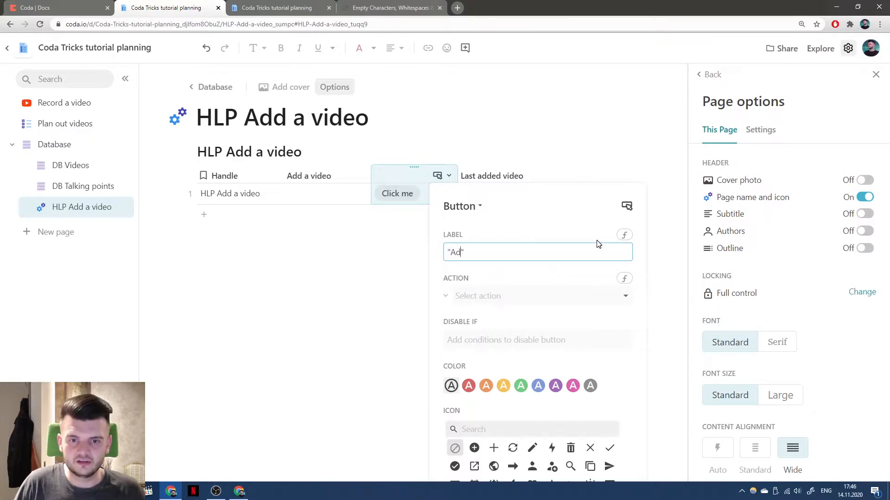
type("d this video")
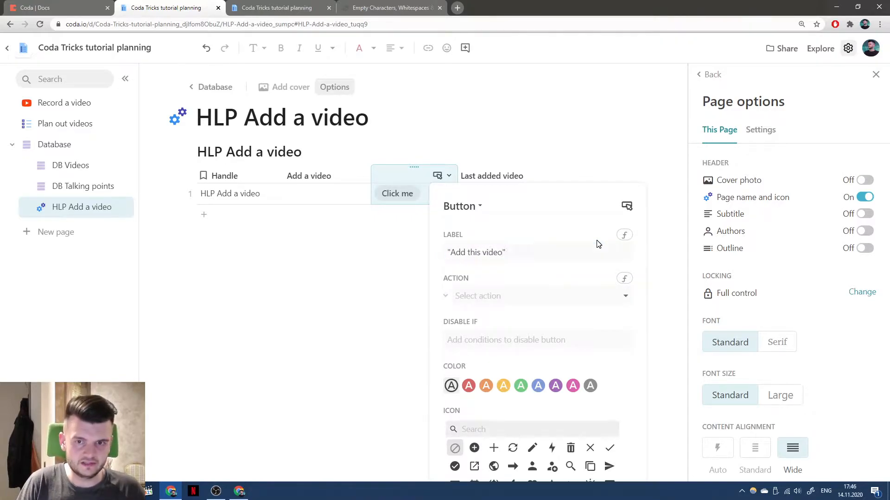
Search the button's icons for video and choose the stacked video player icon
scroll(517, 411, "down", 3)
left_click(510, 291)
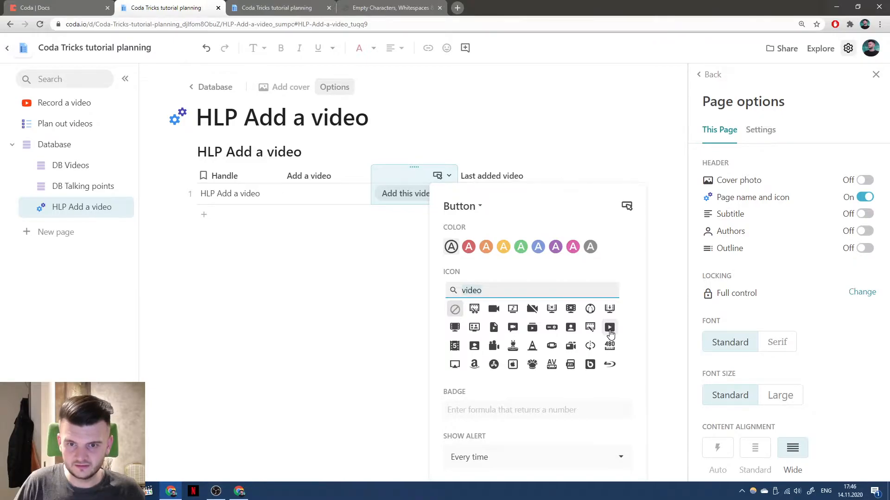
left_click(532, 327)
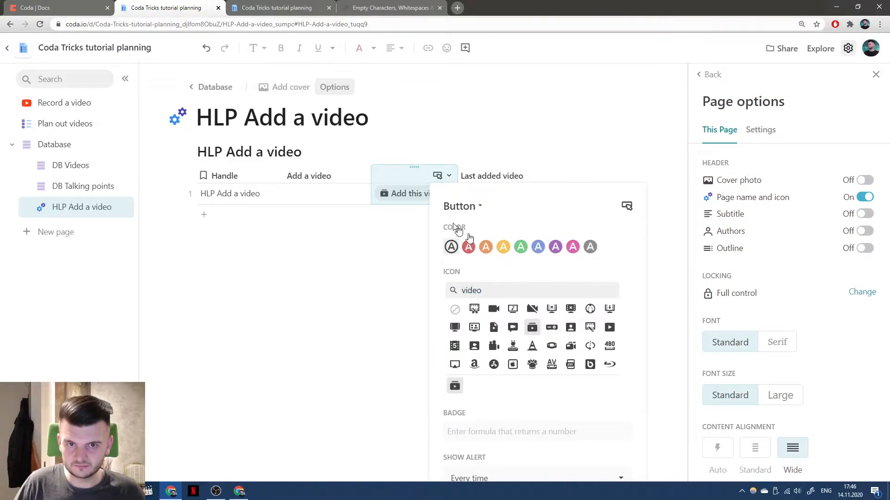
left_click(360, 188)
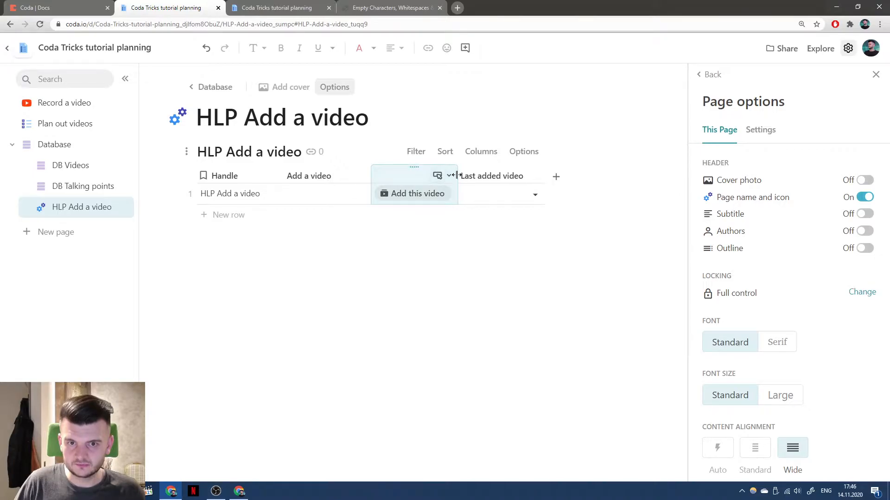
Begin a formula for the button's action with RunActions( ), spread over several lines
left_click(492, 177)
left_click(447, 175)
left_click(463, 196)
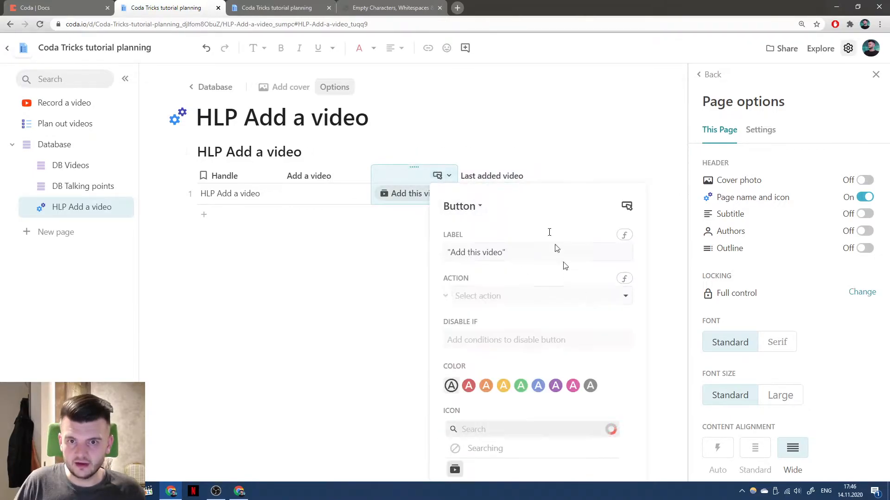
left_click(624, 278)
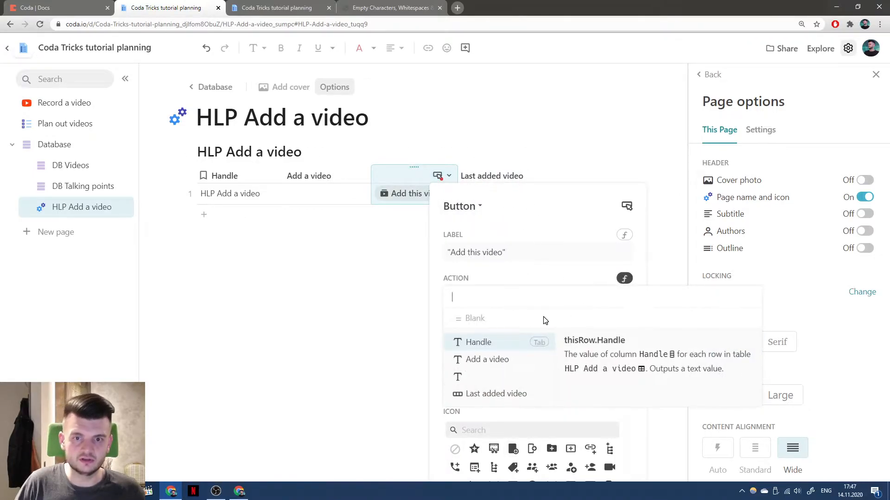
type("RunActions(")
key("shift+Return")
key("shift+Return")
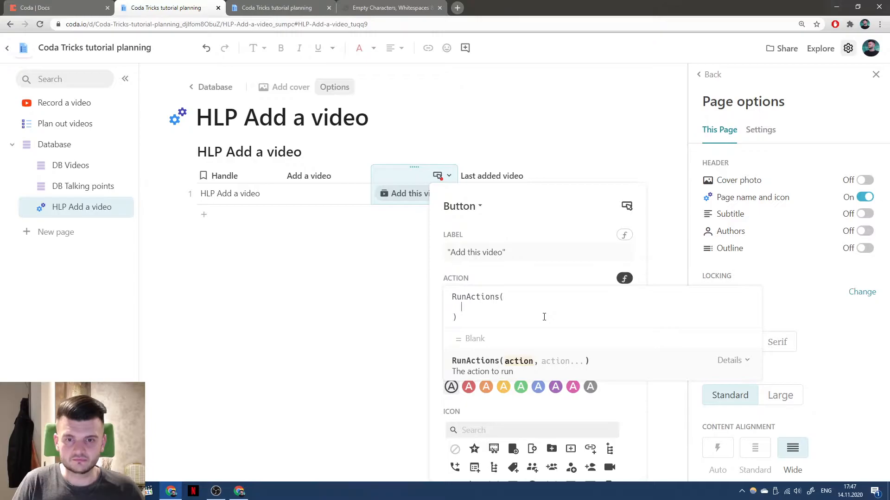
Inside RunActions, add thisRow.ModifyRows( ) with thisRow.Last added video as the column to modify
type("thisRow")
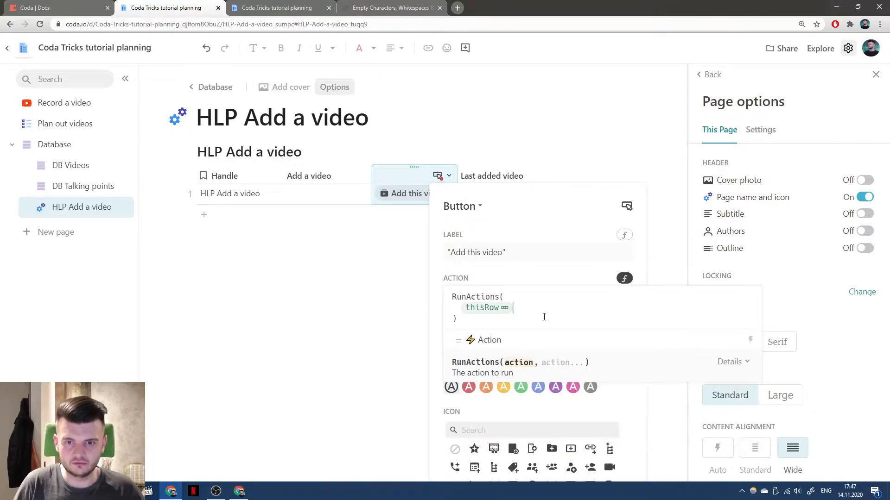
type(".ModifyRows(thisRow.Last added video,Handle")
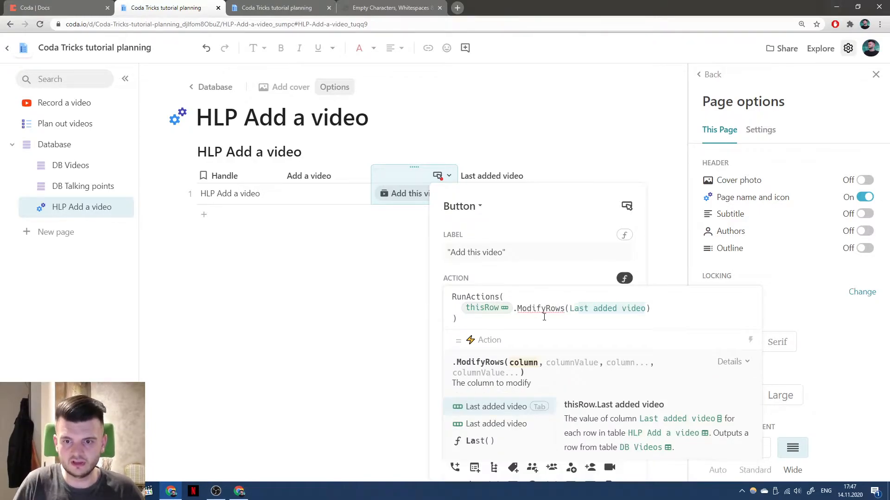
key("BackSpace")
key("BackSpace")
key("BackSpace")
key("BackSpace")
key("BackSpace")
key("BackSpace")
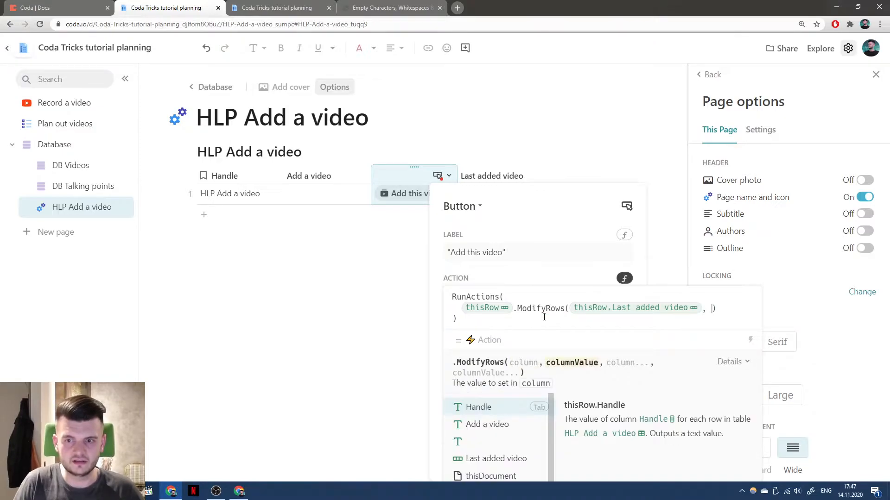
Use DB Videos.AddRow( ) as the value for Last added video, with its arguments on an indented new line
type("video, DB Videos.AddRow(")
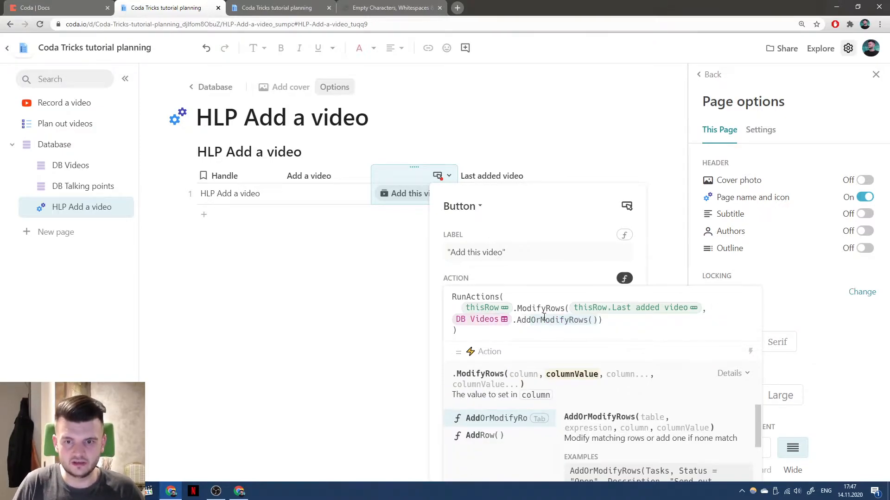
key("Return")
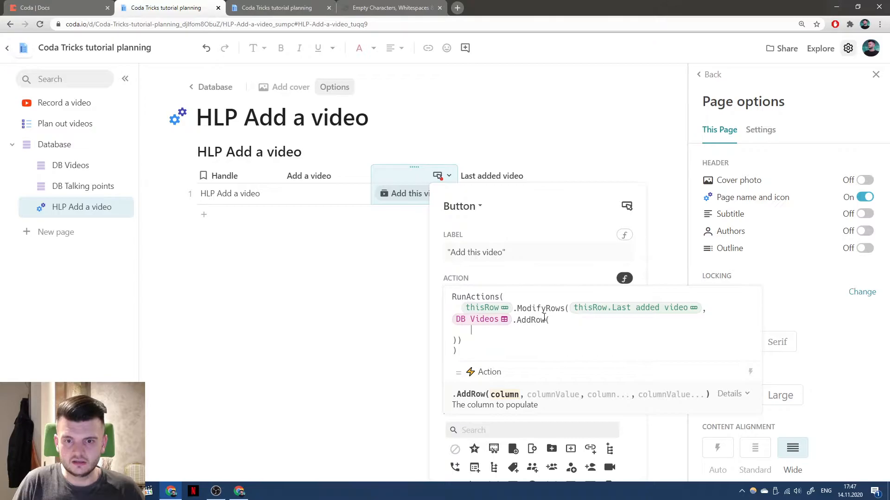
key("Down")
key("Left")
key("Left")
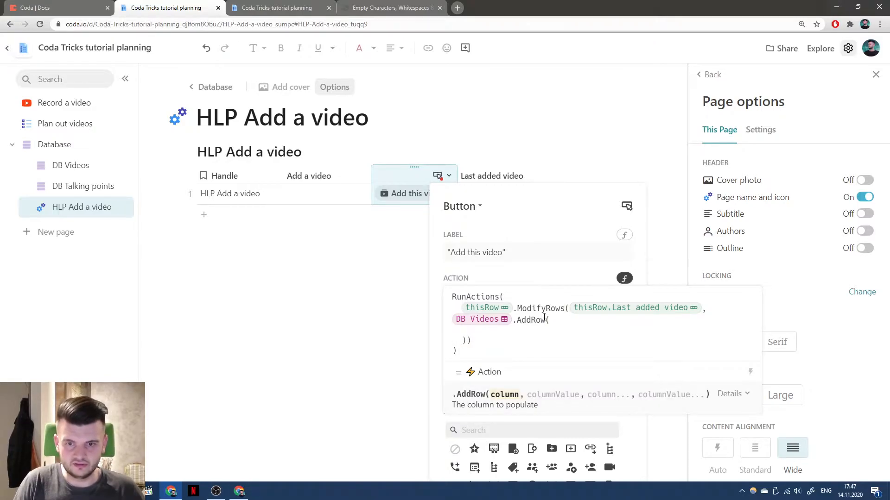
Have AddRow fill DB Videos.Title with thisRow.Add a video
type("Title")
key("Tab")
type(", ")
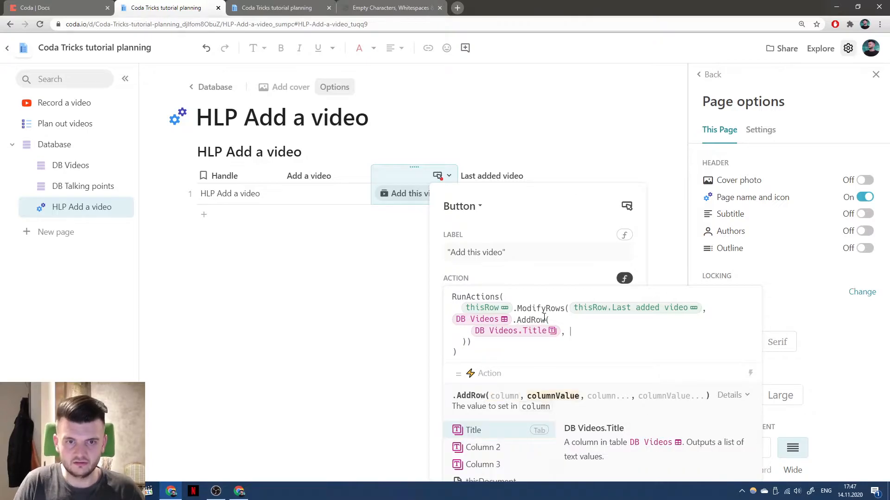
type("thisRow.Add a video")
key("Tab")
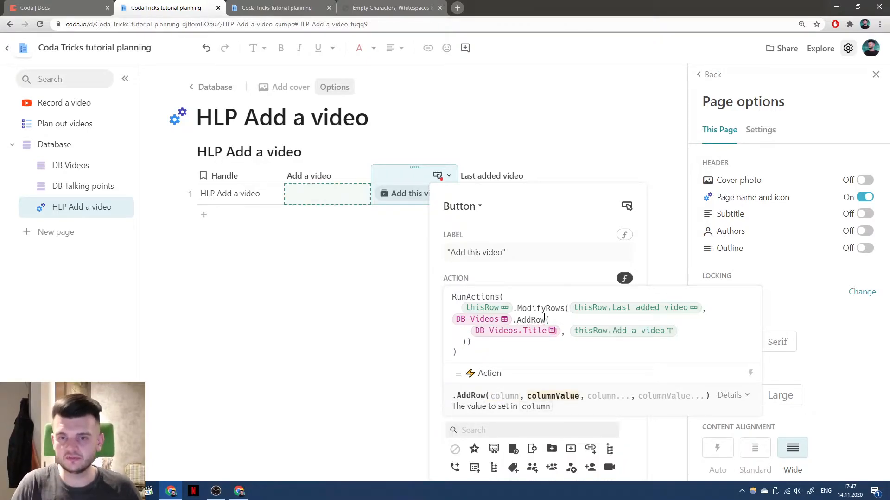
key("Down")
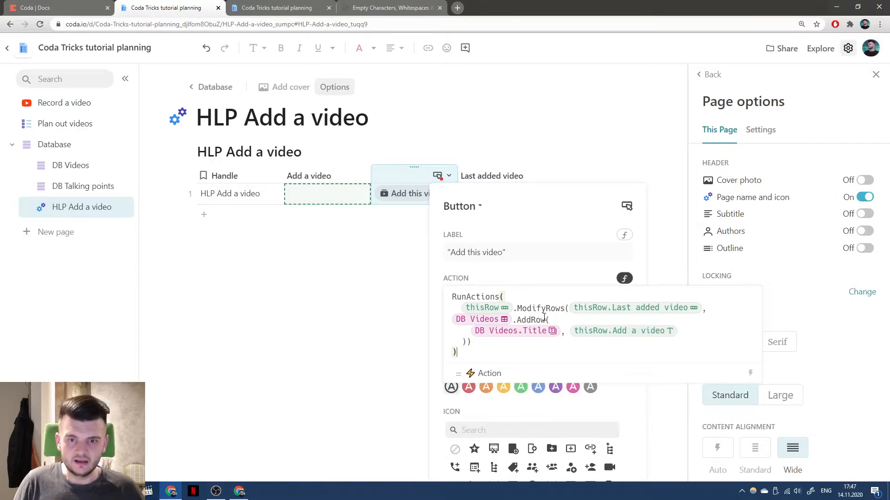
Add Sequence(1, 3).FormulaMap( ) as the second action inside RunActions, with its argument on an indented new line
type(",.")
key("BackSpace")
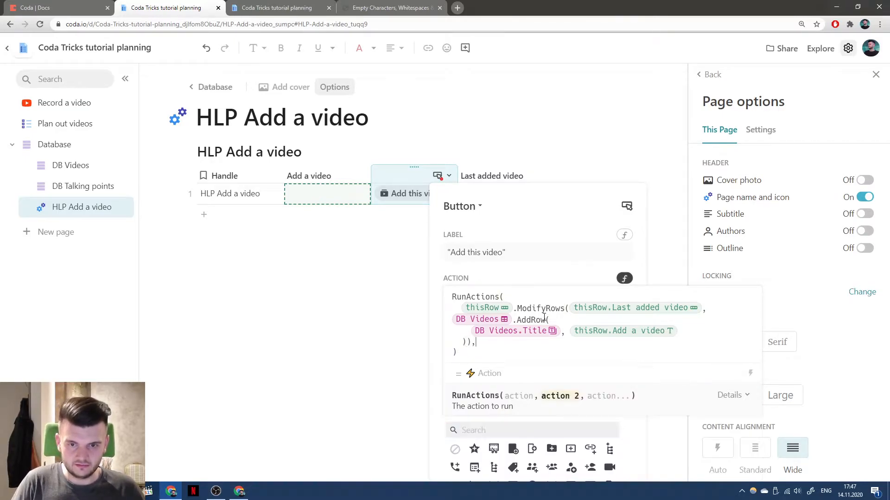
key("Return")
type("Sequence(1, 3)")
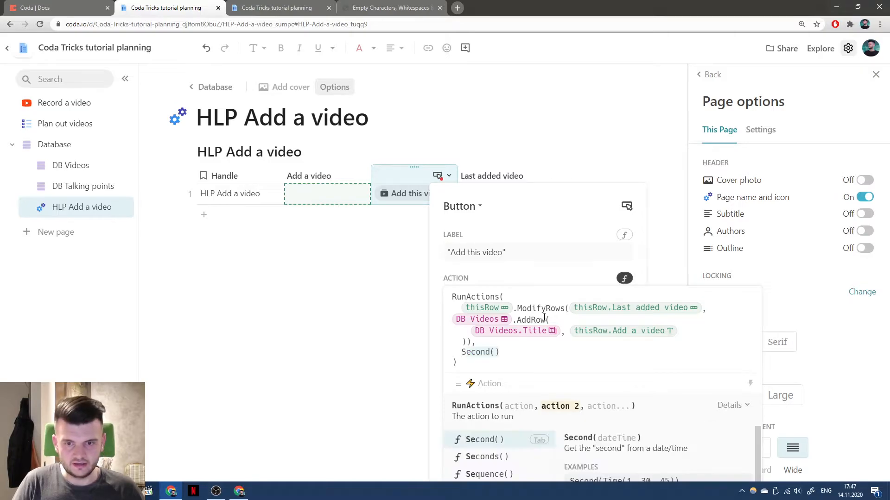
type(".For")
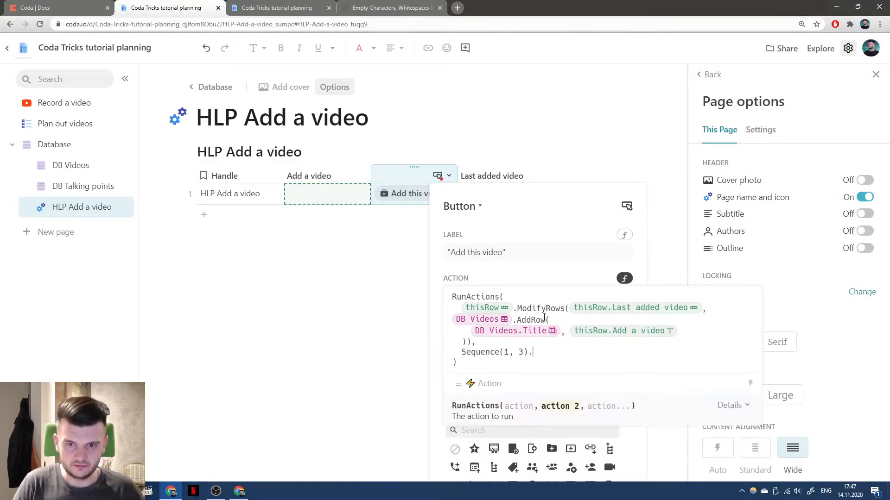
key("BackSpace")
type("ormulaMap(")
key("Tab")
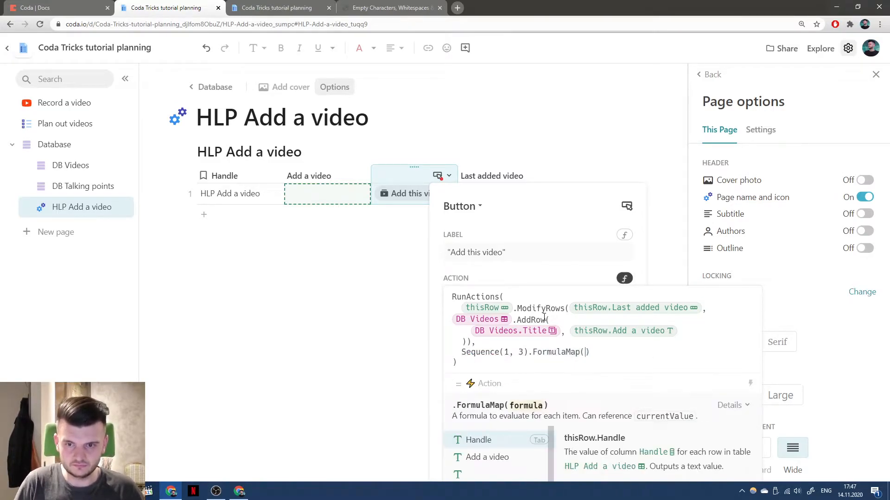
key("Return")
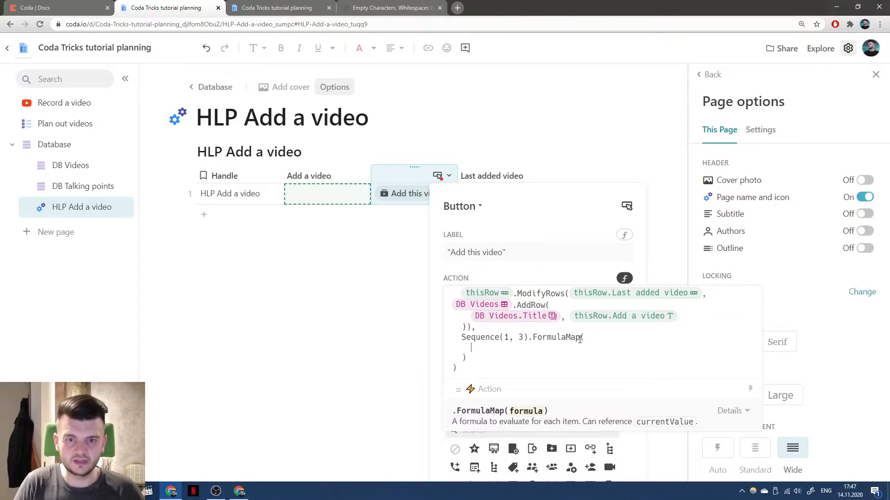
Inside FormulaMap, use DB Talking points.AddRow( ) to fill DB Talking points.Video with Last added video
type("DB Talking points.")
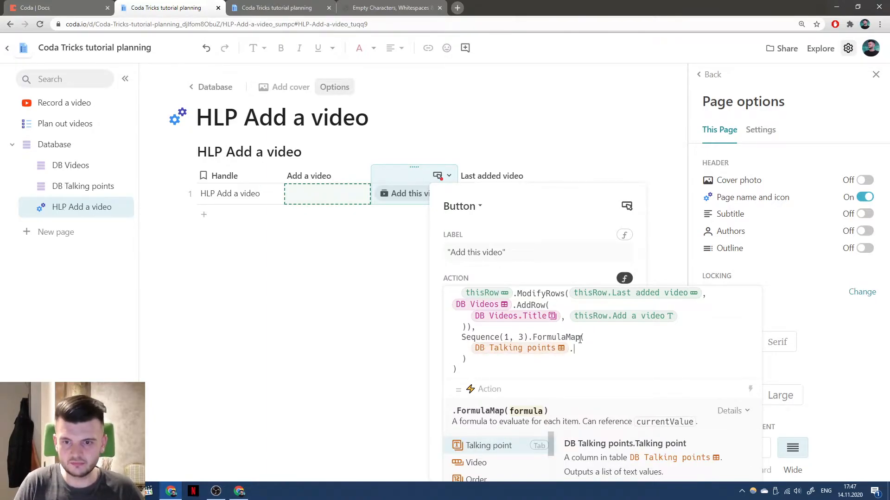
type("AddRow(")
key("Tab")
key("Return")
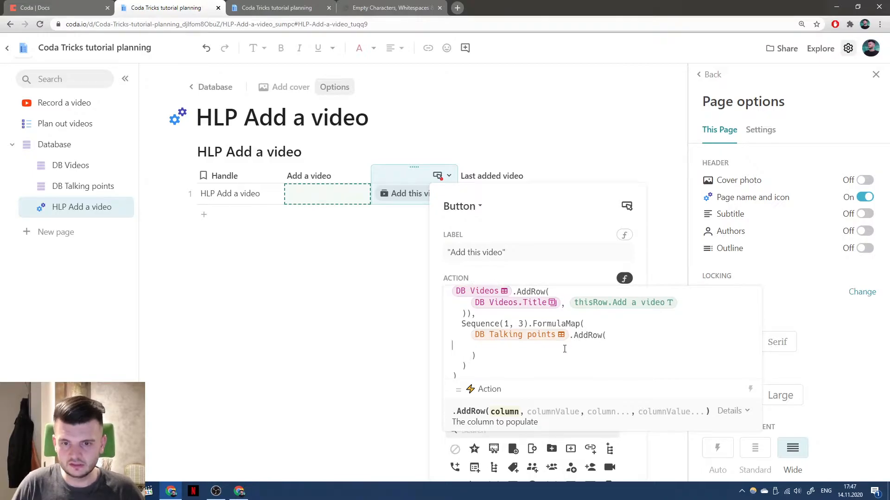
type("CV")
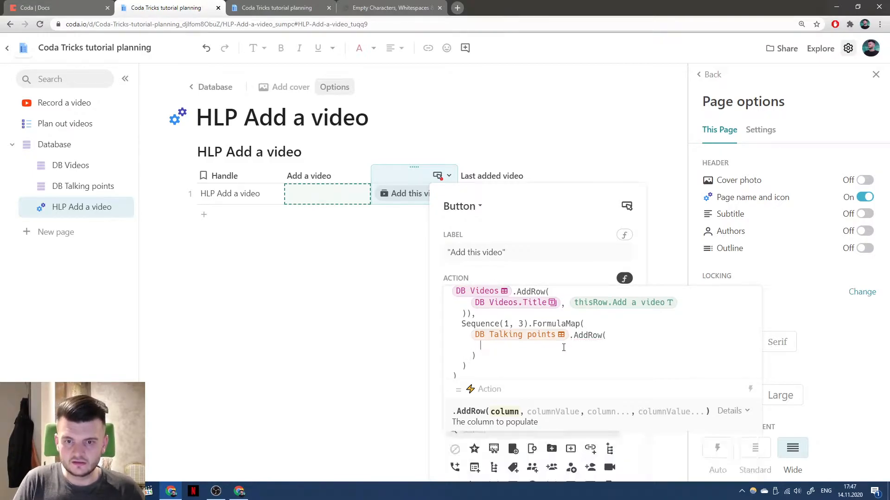
type("Video,")
key("Tab")
type(", Last added video")
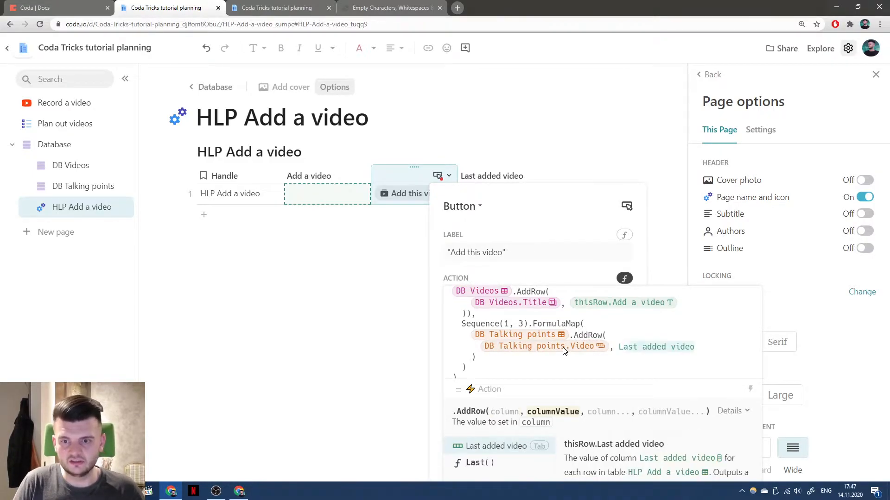
key("Tab")
Try a third action in RunActions, thisRow.ModifyRows( ) that sets Add a video to ""
key("Down")
key("Down")
key("Down")
key("Left")
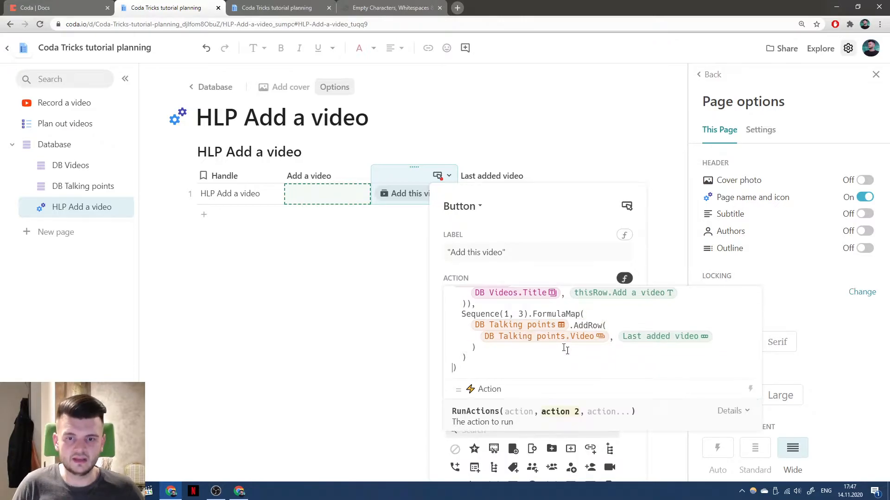
type(".")
key("BackSpace")
key("BackSpace")
type(",")
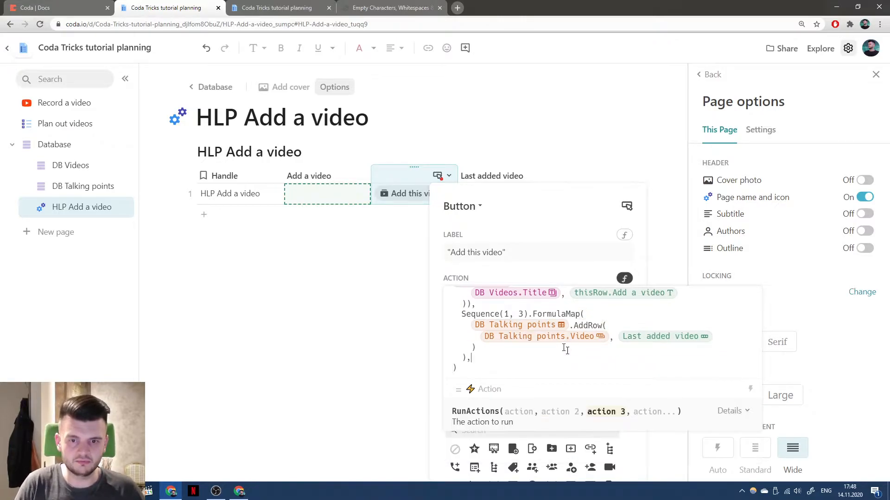
key("shift+Return")
type("this")
key("Down")
key("Tab")
type(".ModifyRows")
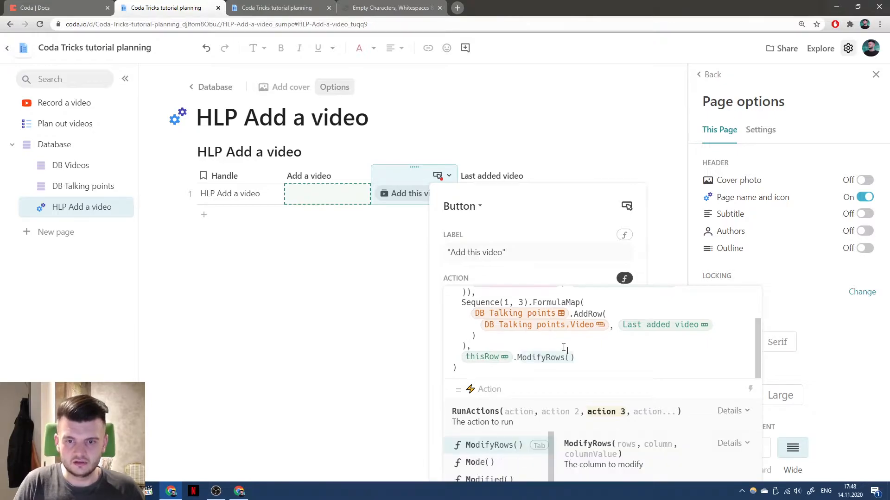
key("Tab")
type("Add")
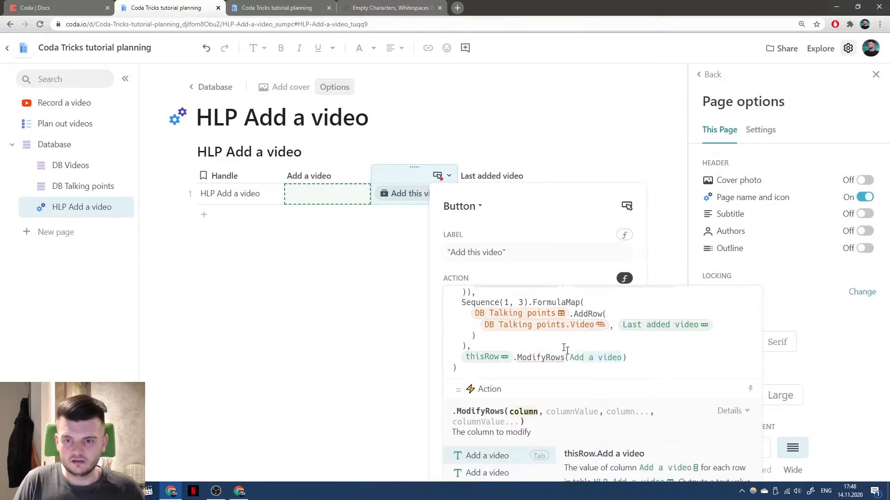
key("Tab")
type(", \"\"")
Remove the third action, thisRow.ModifyRows( ) on Add a video, and its preceding comma from the formula
scroll(620, 337, "up", 2)
scroll(687, 331, "down", 2)
left_click_drag(707, 356, 707, 348)
key("BackSpace")
key("BackSpace")
scroll(702, 343, "up", 2)
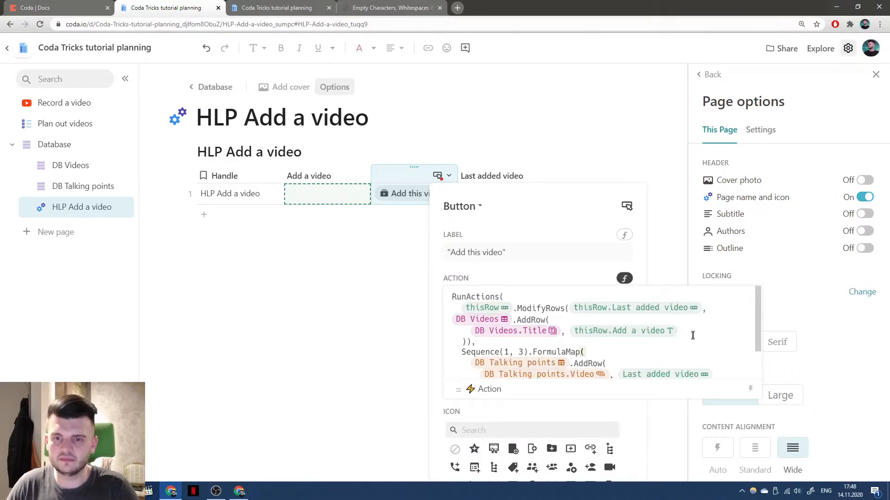
In DB Videos.AddRow( ), add thisRow.Add a video with the value "" on a new line, and confirm the action formula
left_click(717, 329)
type(",")
key("shift+Return")
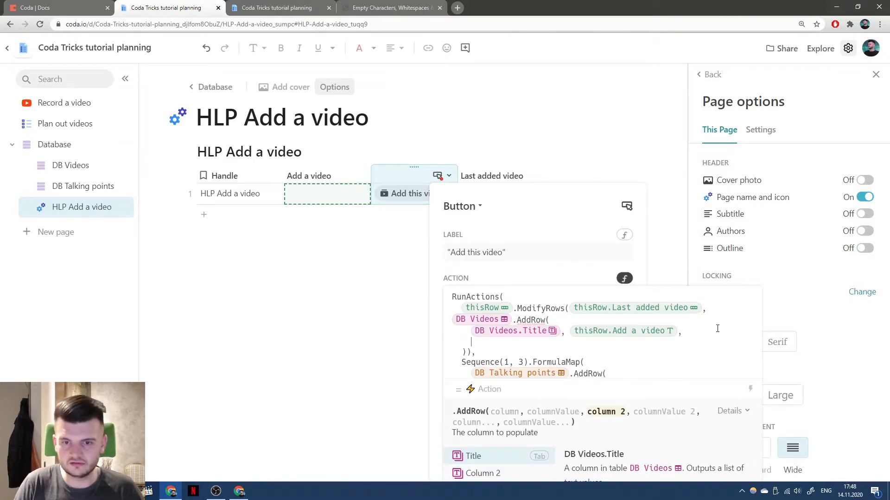
type("Add a video")
key("Tab")
type(", \"\"")
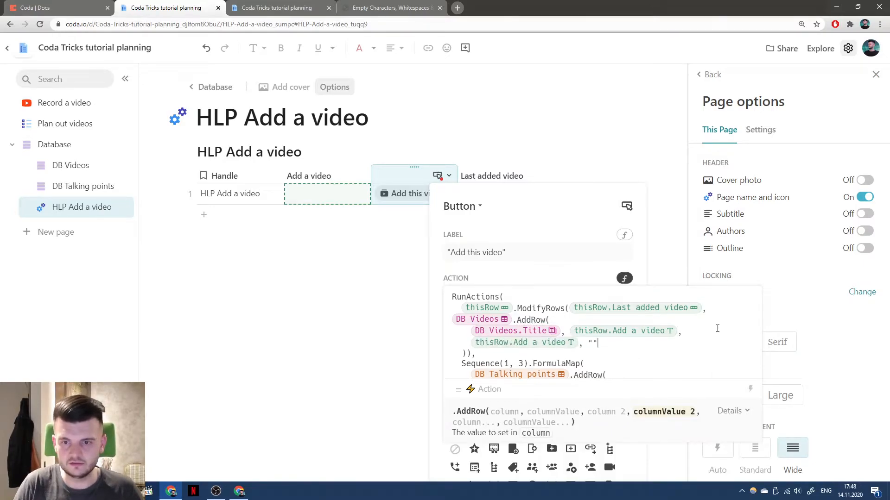
key("Down")
key("Down")
key("Down")
key("Down")
key("Down")
key("Down")
key("Down")
key("Return")
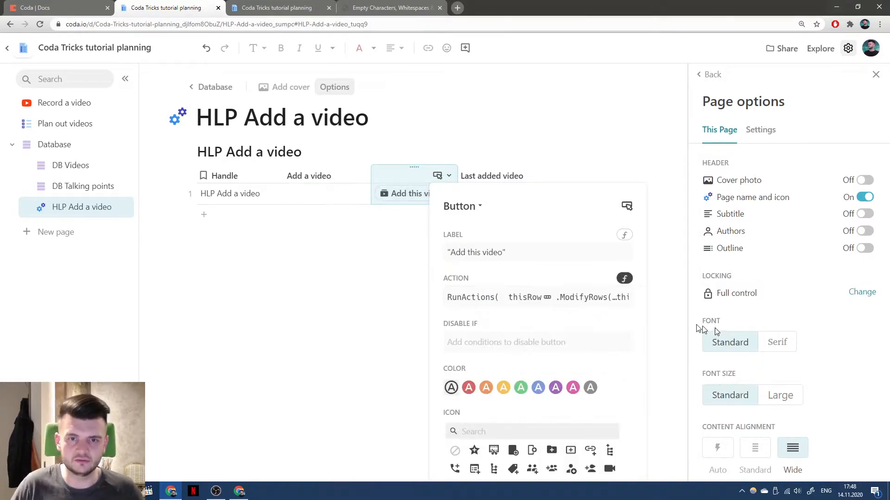
Colour the Add this video button green and widen the Add a video column
left_click(521, 389)
left_click(398, 181)
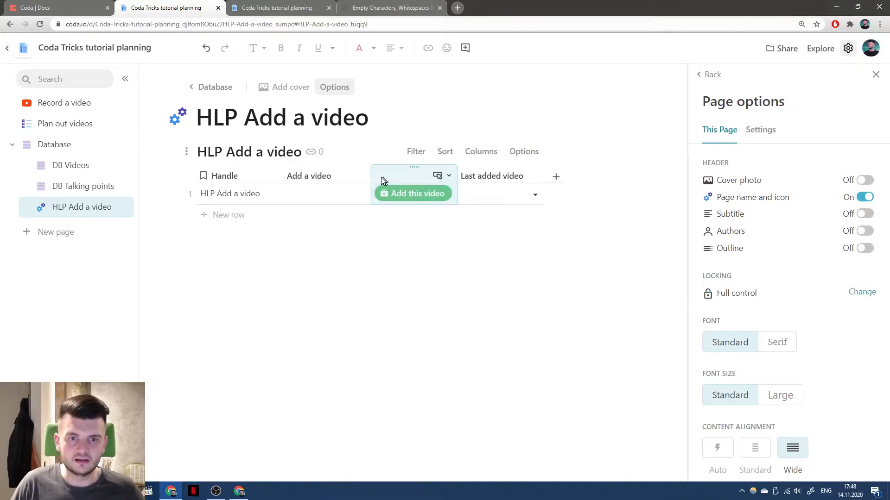
left_click_drag(371, 176, 424, 175)
Set the button's disable condition to Add a video.IsBlank()
left_click(502, 176)
left_click(519, 195)
scroll(547, 324, "down", 2)
scroll(547, 324, "up", 2)
left_click(563, 282)
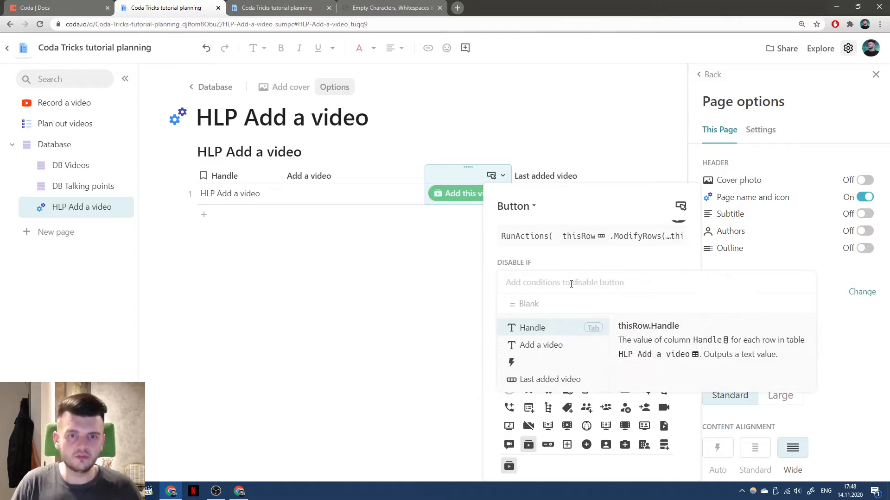
key("Tab")
type(".IsN")
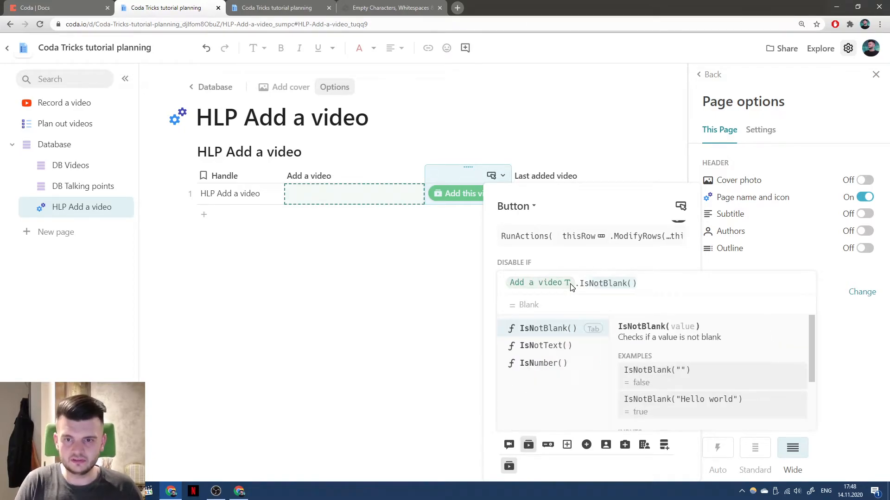
type("B")
key("BackSpace")
key("BackSpace")
type("Blank()")
key("Tab")
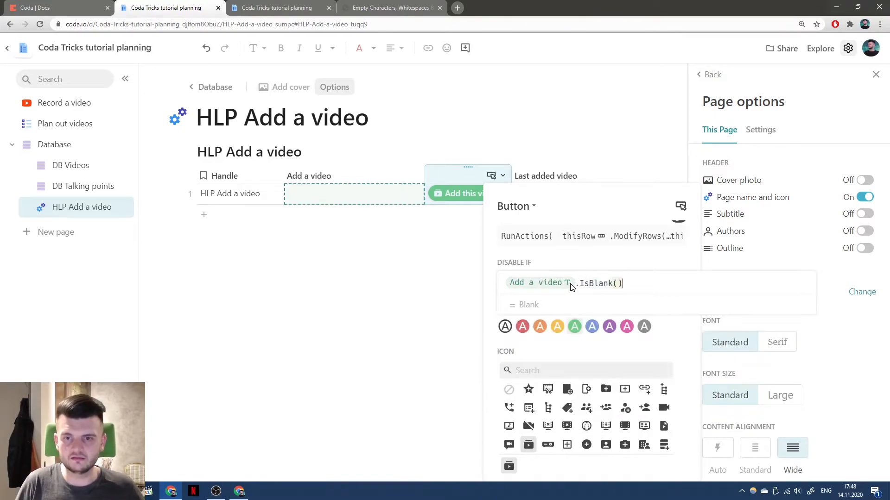
key("Return")
left_click(454, 167)
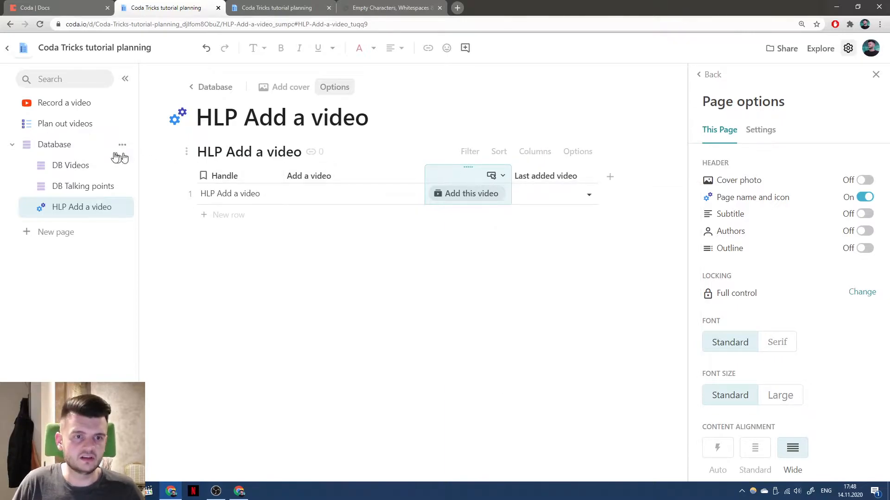
On the Plan out videos page, insert a view of HLP Add a video below the Talking points table
left_click(80, 123)
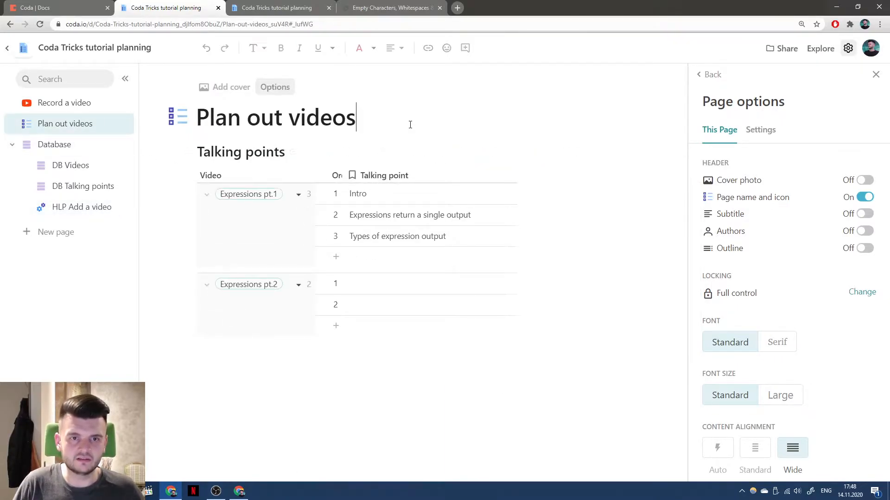
key("Return")
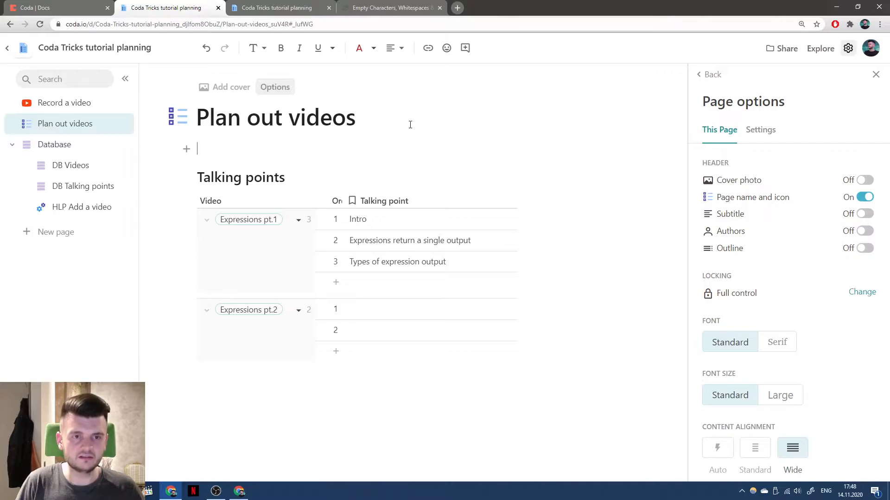
key("BackSpace")
left_click(248, 383)
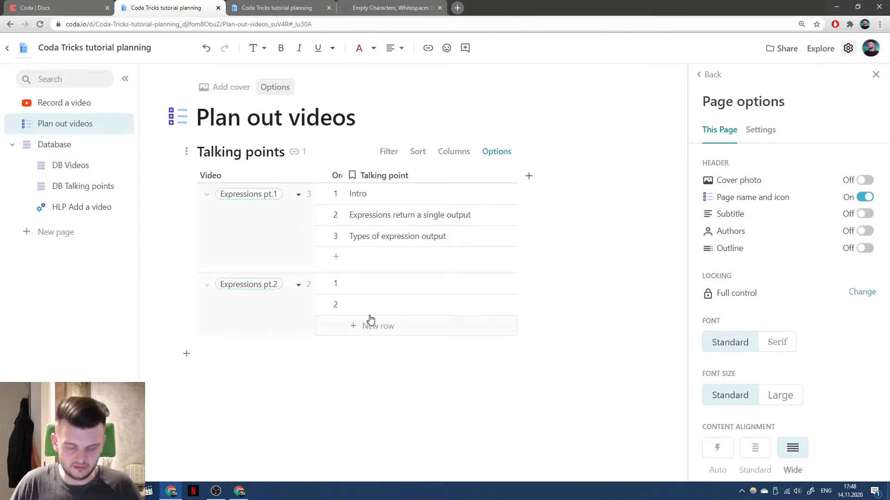
type("/HLP")
key("Return")
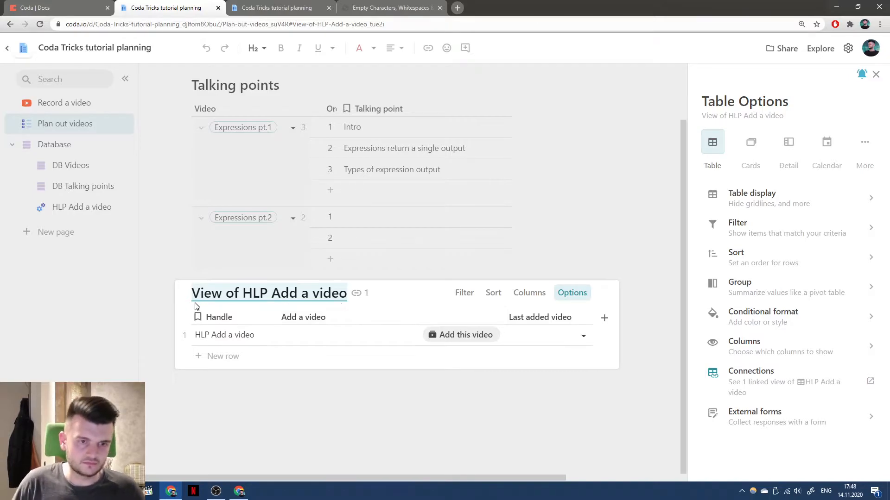
Hide the title of the HLP Add a video view
left_click(162, 336)
key("Escape")
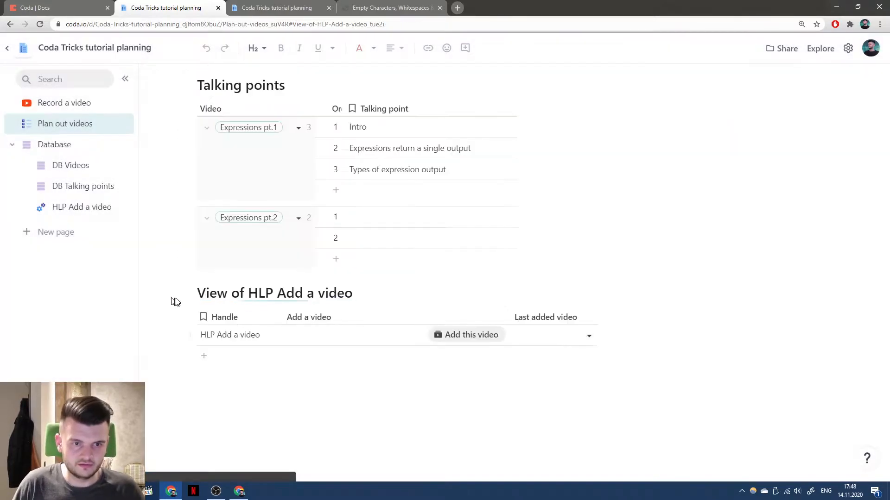
left_click(187, 293)
left_click(157, 335)
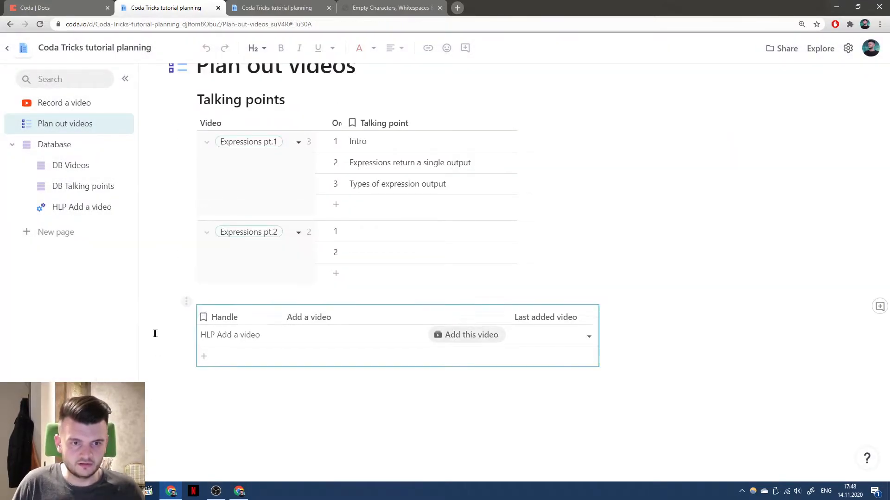
Hide the Handle and Last added video columns in the HLP Add a video view
left_click(218, 319)
right_click(218, 318)
left_click(249, 154)
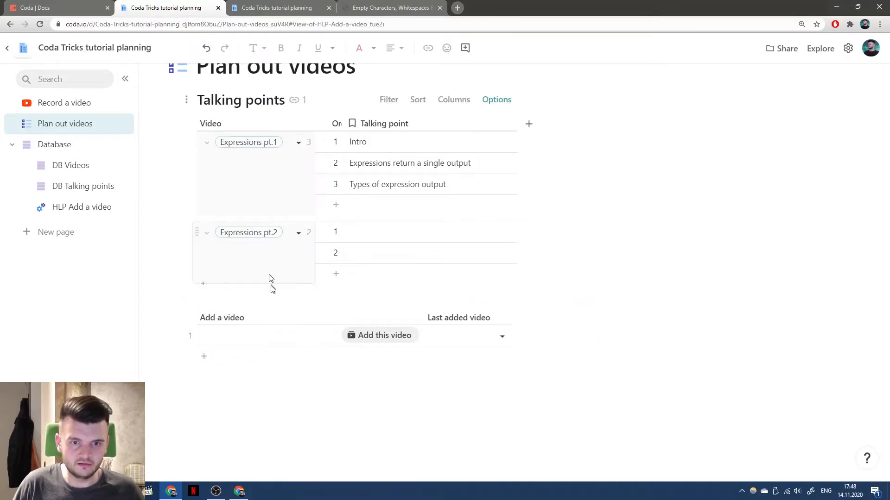
right_click(452, 318)
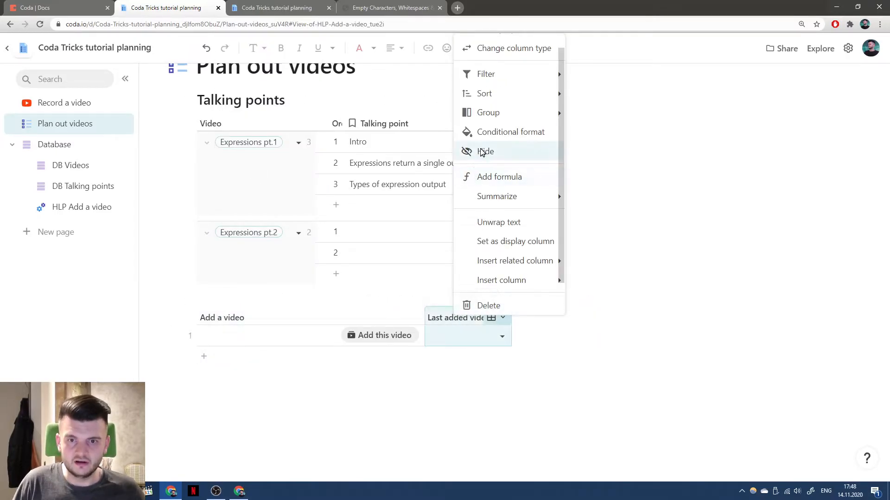
left_click(461, 151)
Turn off the add row button in the HLP Add a video view's table display settings
left_click(295, 339)
left_click(405, 298)
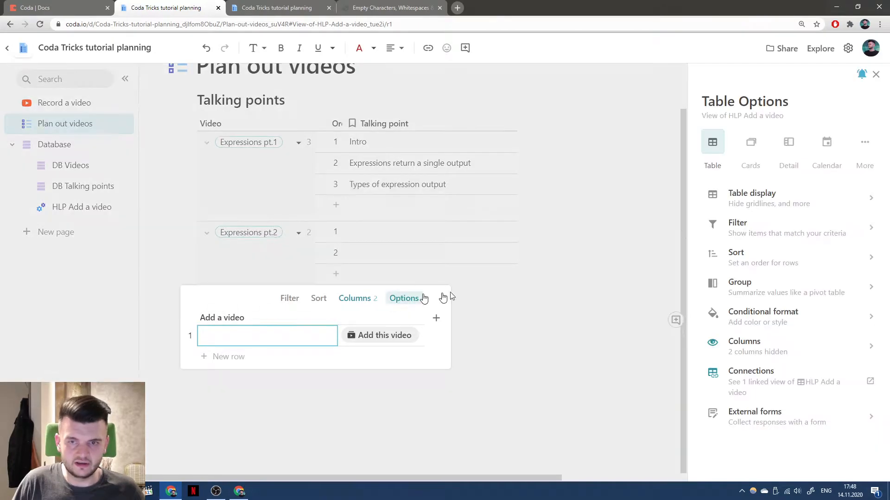
left_click(750, 197)
left_click(864, 207)
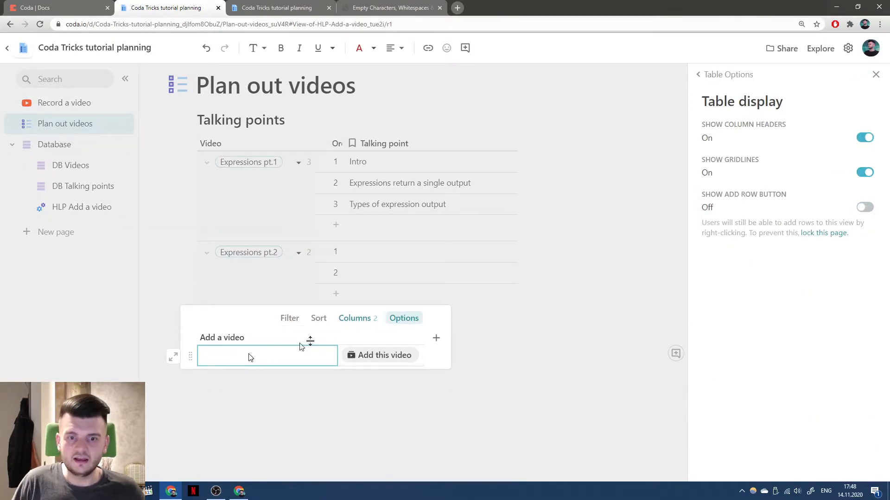
left_click(698, 75)
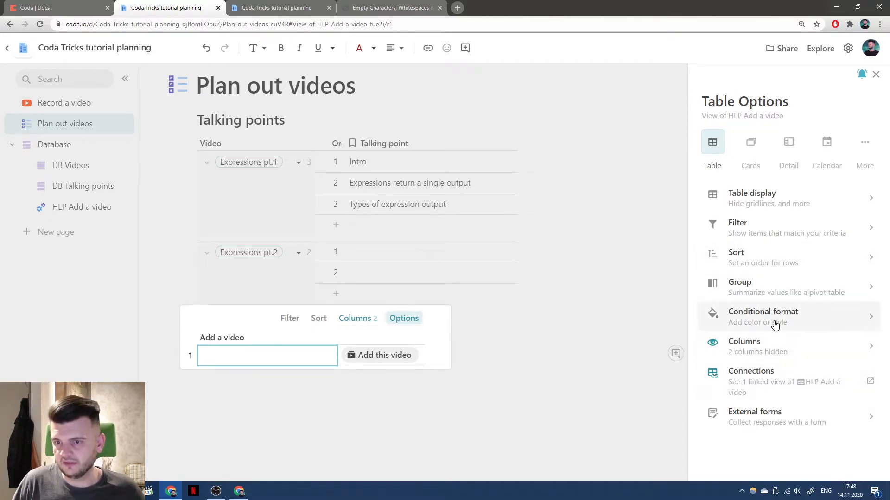
Add a conditional format rule to the HLP Add a video view with the condition Add a video.IsBlank()
left_click(749, 318)
left_click(728, 183)
left_click(747, 274)
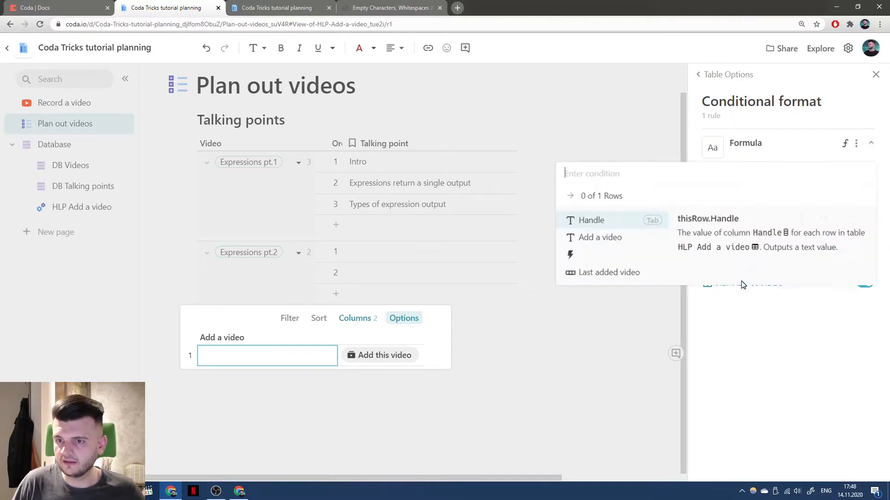
type("Add a video.IsBlank()")
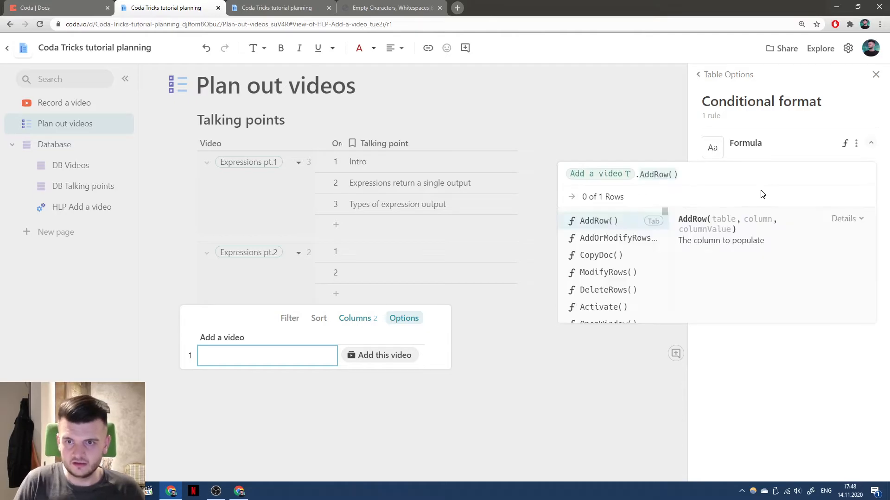
key("Return")
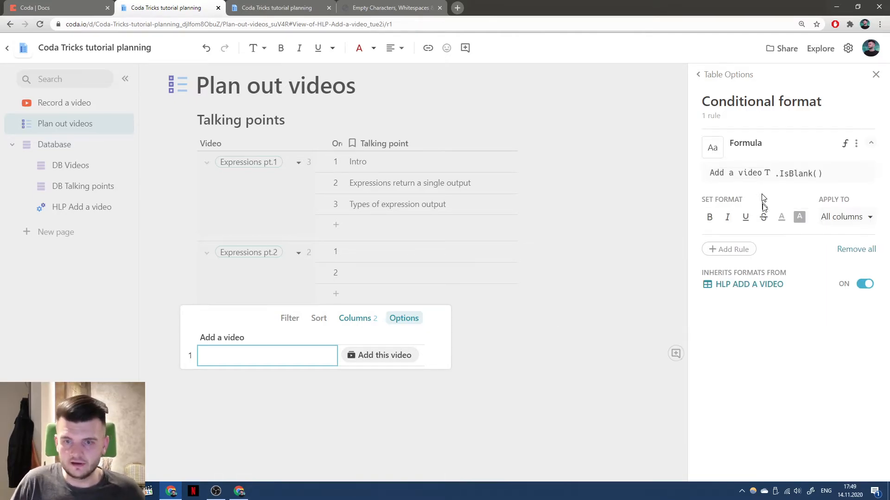
Give the conditional format rule a pale yellow fill and exclude the button column so it applies only to Add a video
left_click(799, 217)
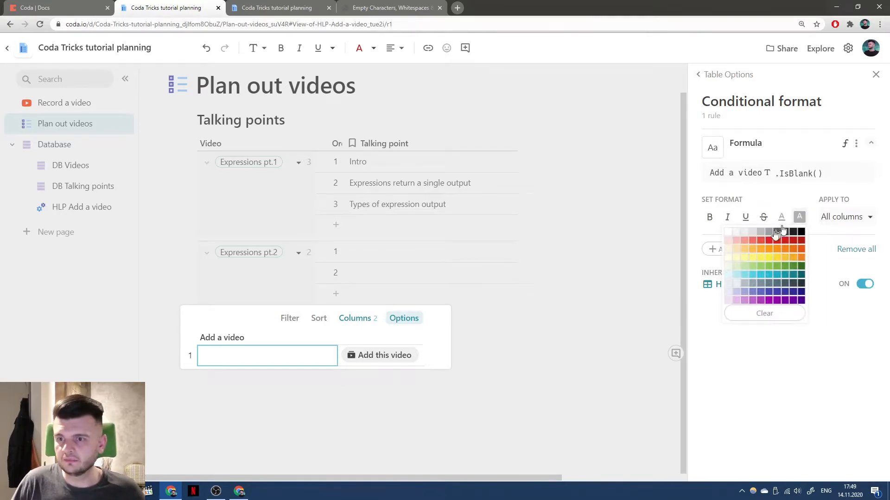
left_click(728, 259)
left_click(836, 218)
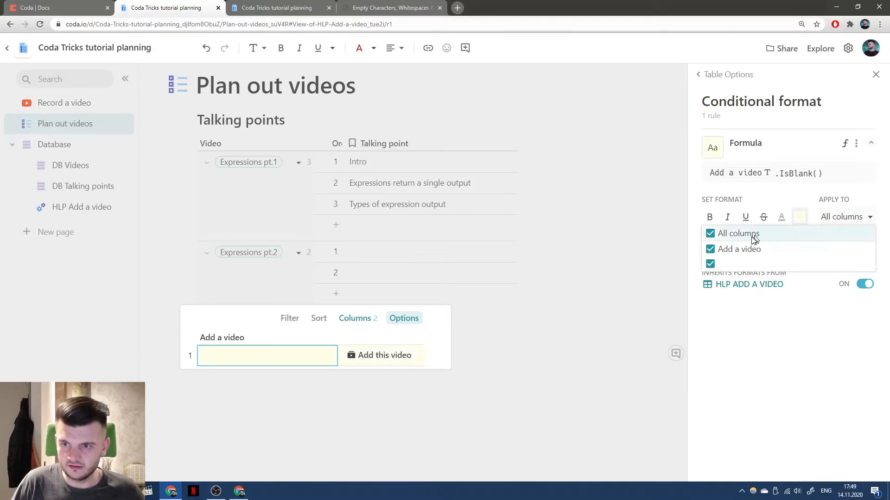
left_click(711, 264)
left_click(470, 338)
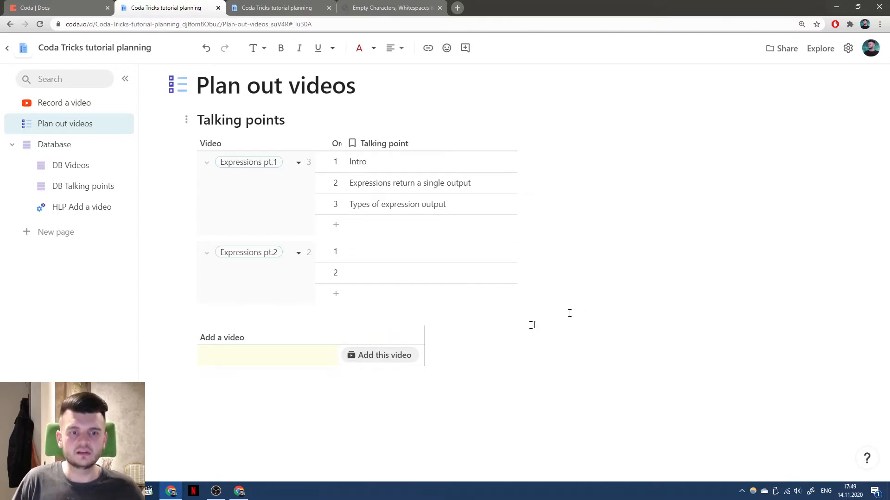
Turn off the gridlines in the HLP Add a video view's table display settings
left_click(404, 339)
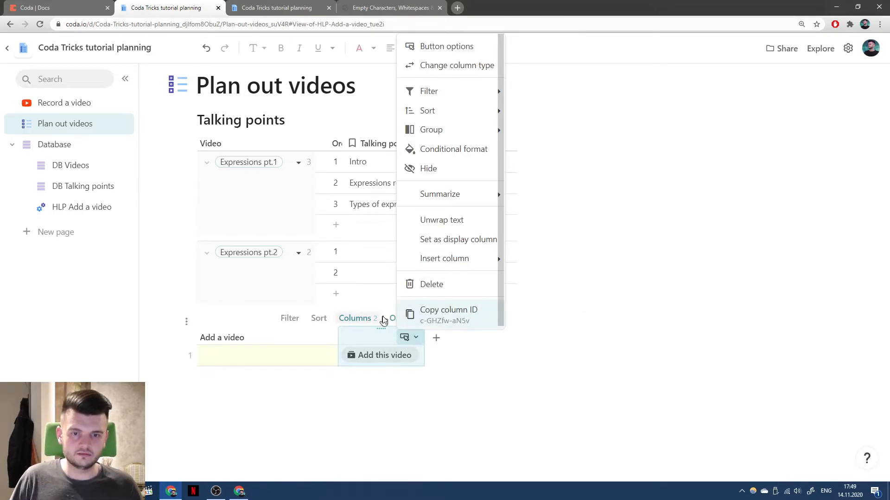
left_click(403, 318)
left_click(762, 194)
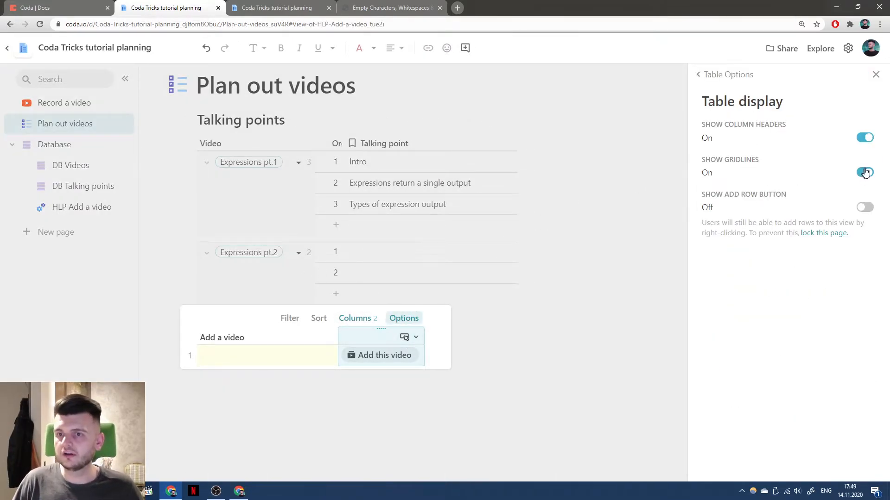
left_click(866, 173)
left_click(572, 350)
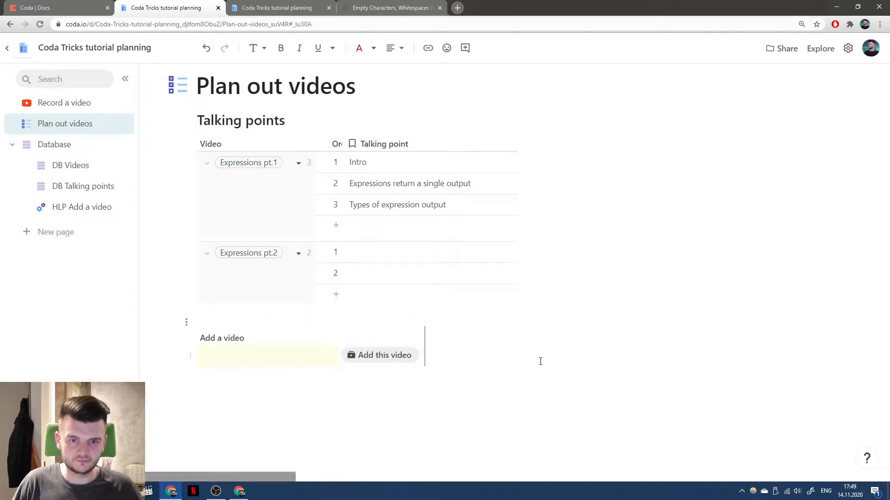
Enter Expressions pt.3 in the Add a video cell of the embedded view
left_click(241, 364)
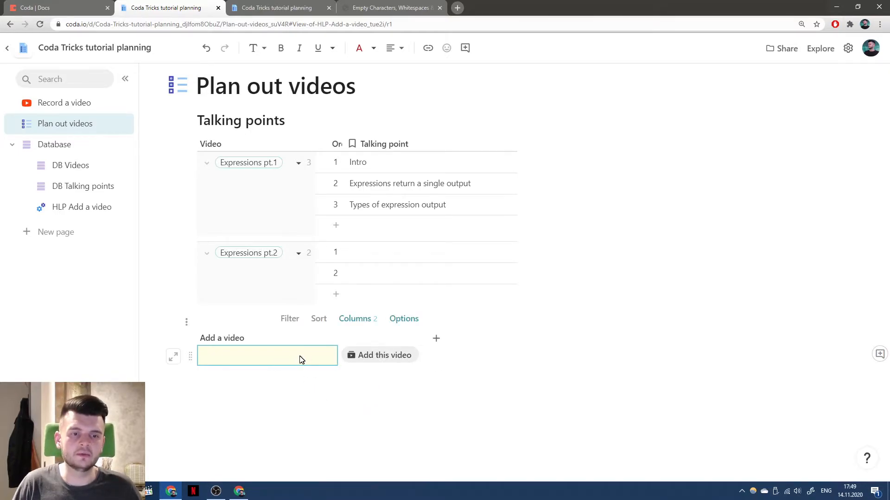
left_click(285, 362)
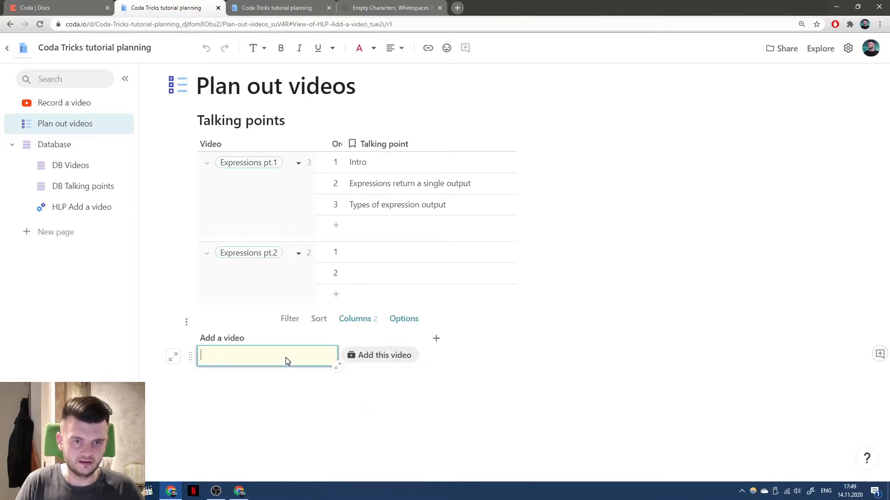
type("Expressions pt.3")
key("Return")
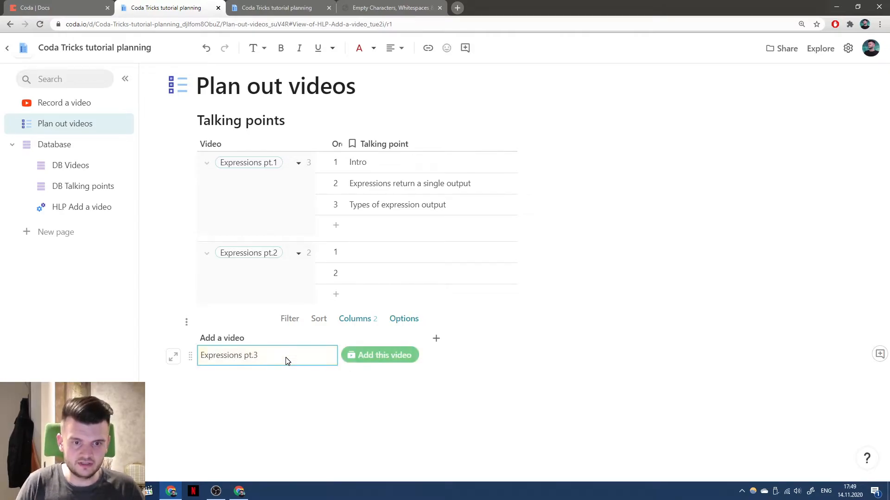
Remove the thisRow.Add a video, "" pair from the DB Videos AddRow call in the Add this video button's action formula
left_click(362, 364)
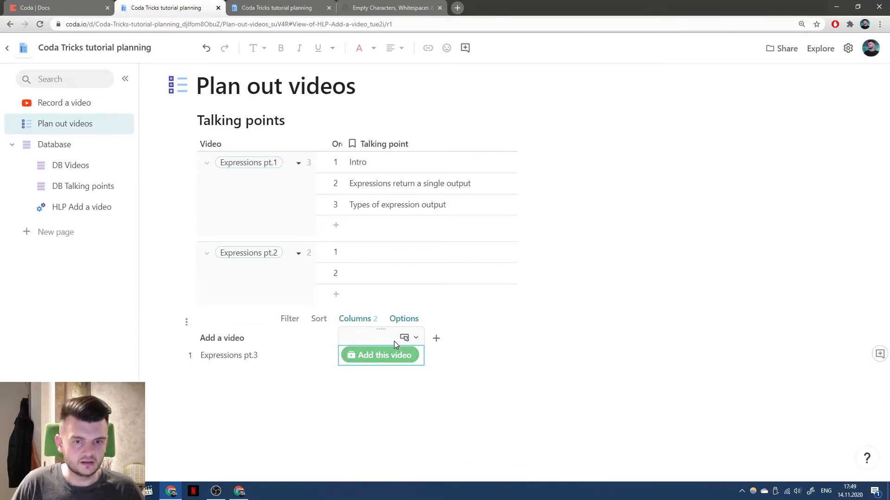
left_click(416, 337)
left_click(446, 47)
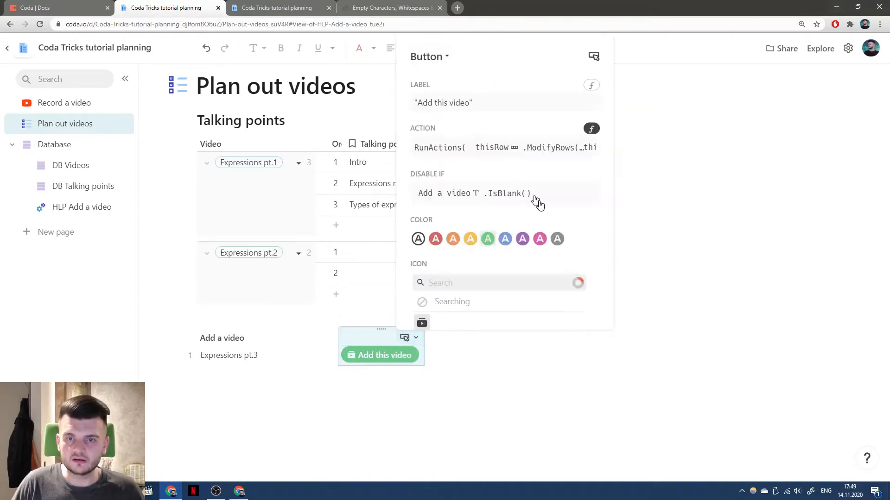
left_click(526, 145)
left_click(501, 182)
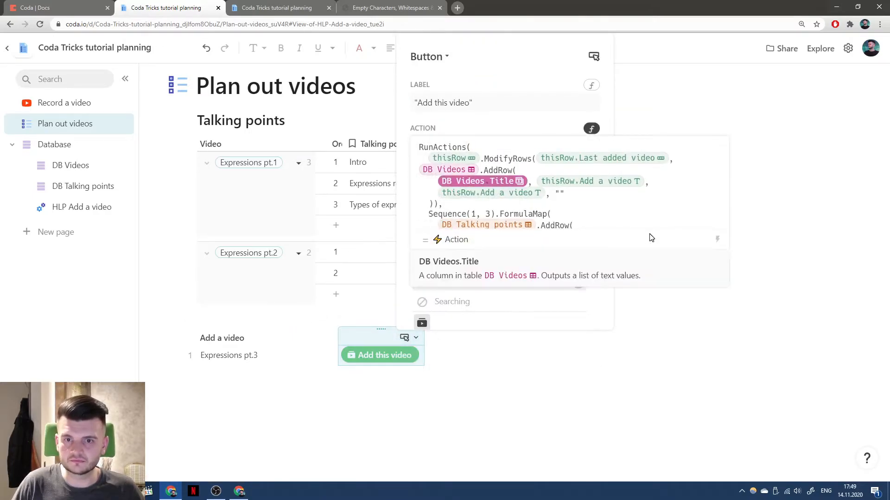
left_click(496, 194)
left_click(590, 196)
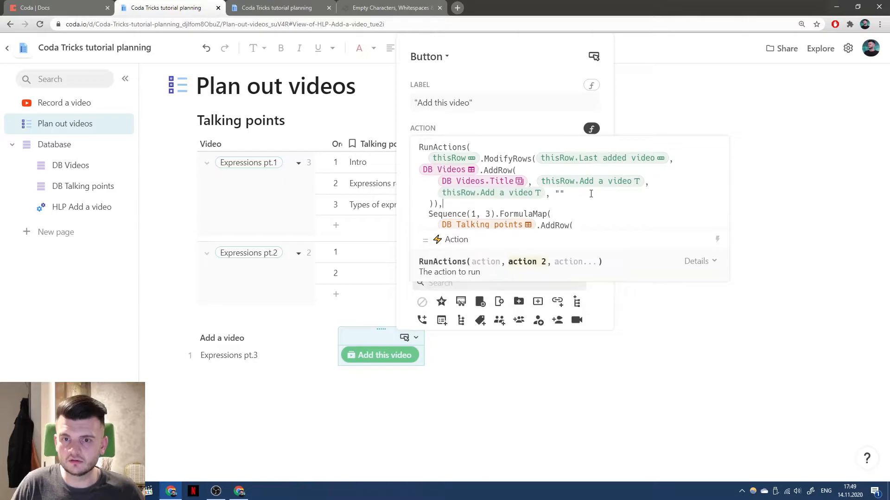
left_click(587, 192)
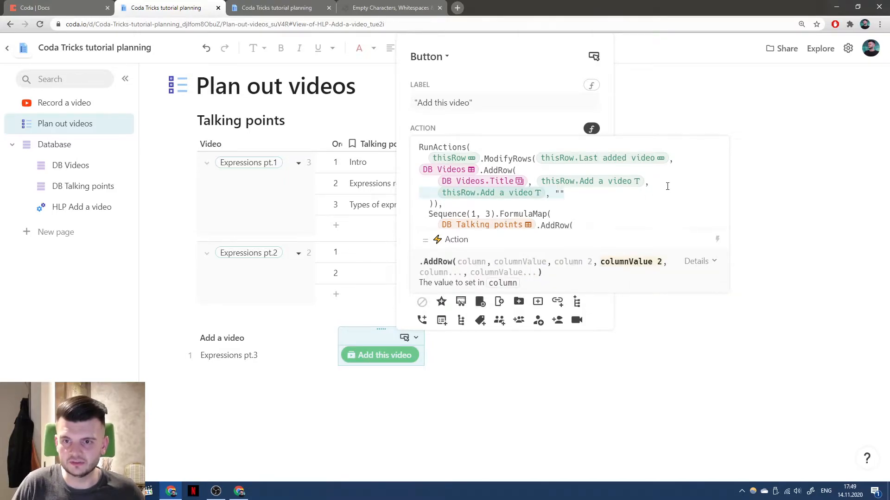
key("BackSpace")
key("BackSpace")
key("BackSpace")
key("BackSpace")
key("BackSpace")
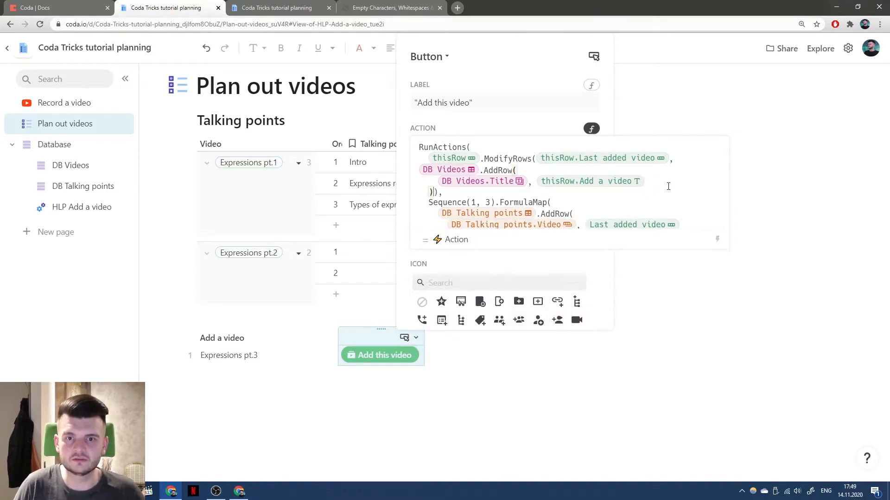
Move the ModifyRows arguments onto their own indented lines in the button's action formula
left_click(536, 158)
key("Return")
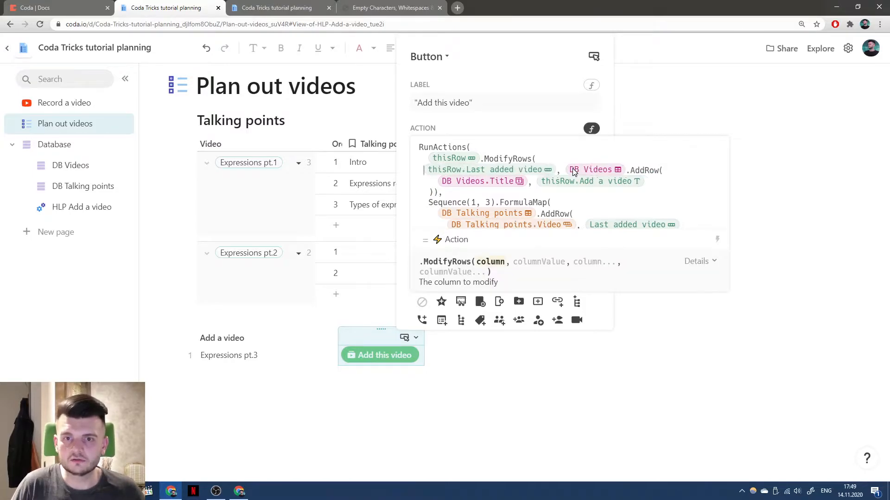
left_click(579, 170)
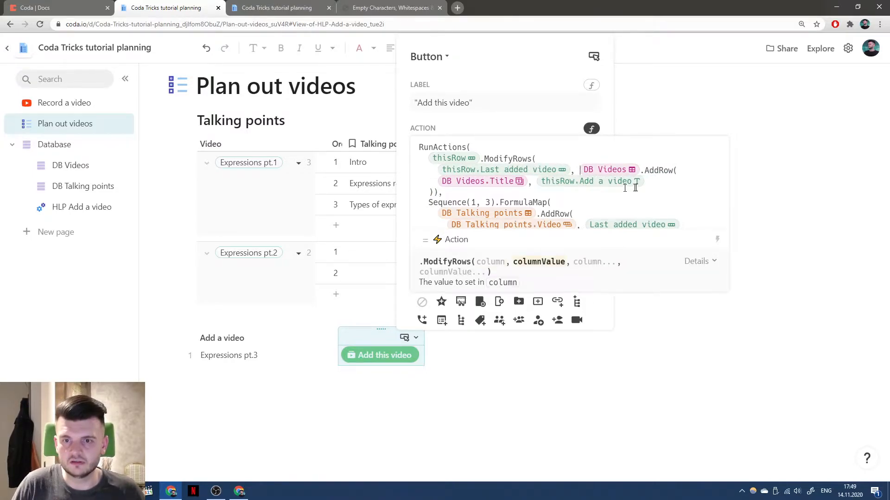
left_click(438, 181)
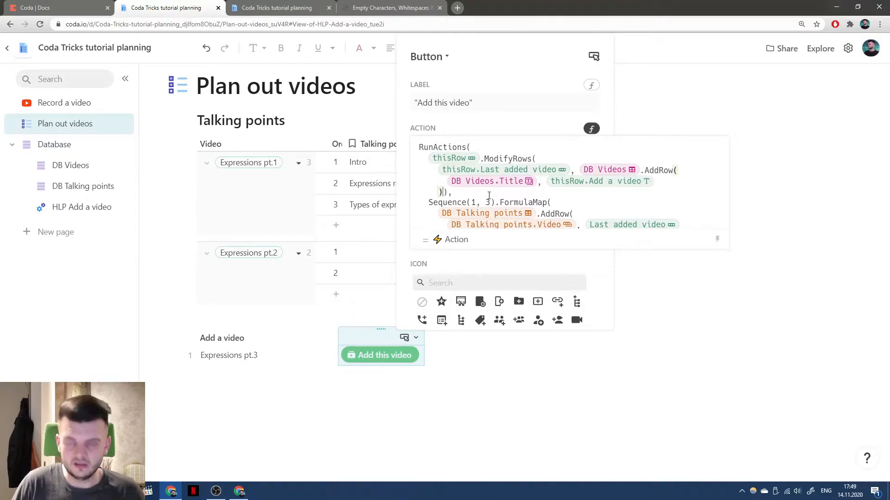
Add thisRow.Add a video, "" as a second column and value pair in ModifyRows and save the button's action
key("Return")
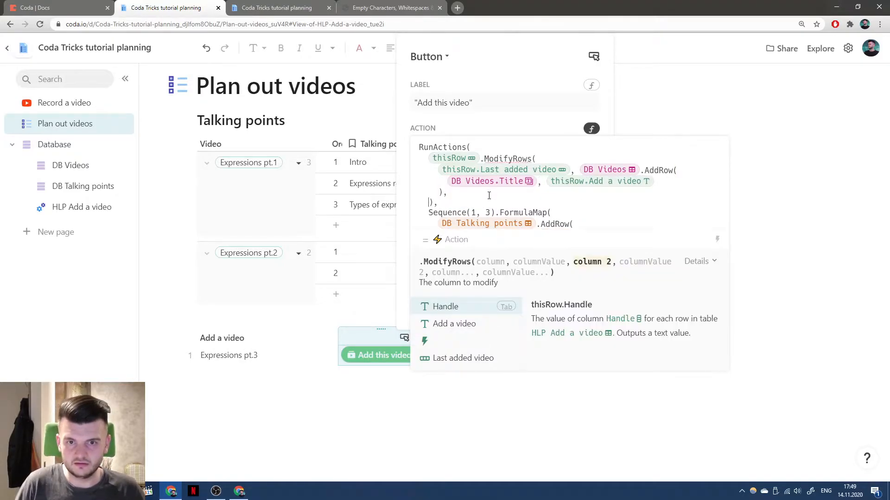
key("Return")
type("Add a video")
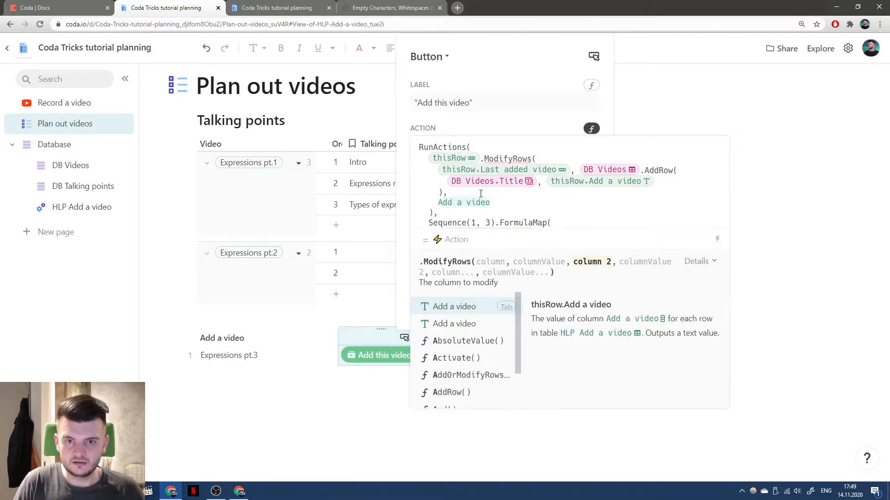
key("Tab")
type(", \"\"")
key("ctrl+a")
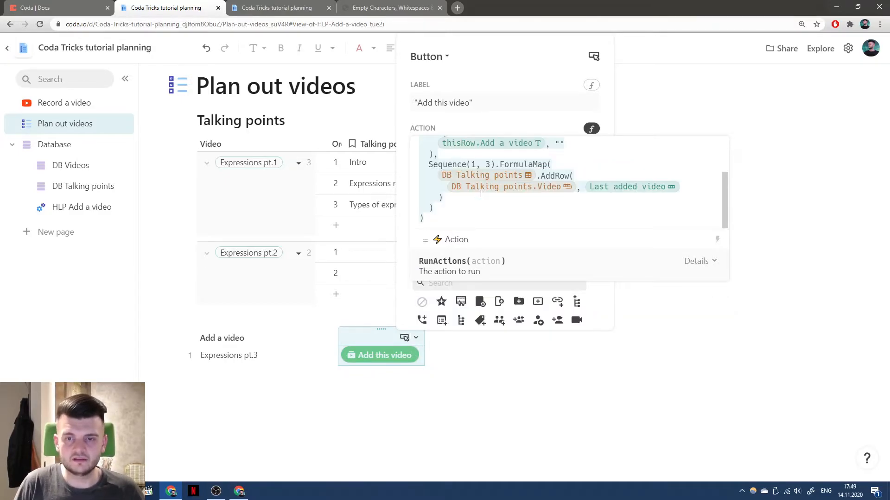
key("Return")
left_click(466, 347)
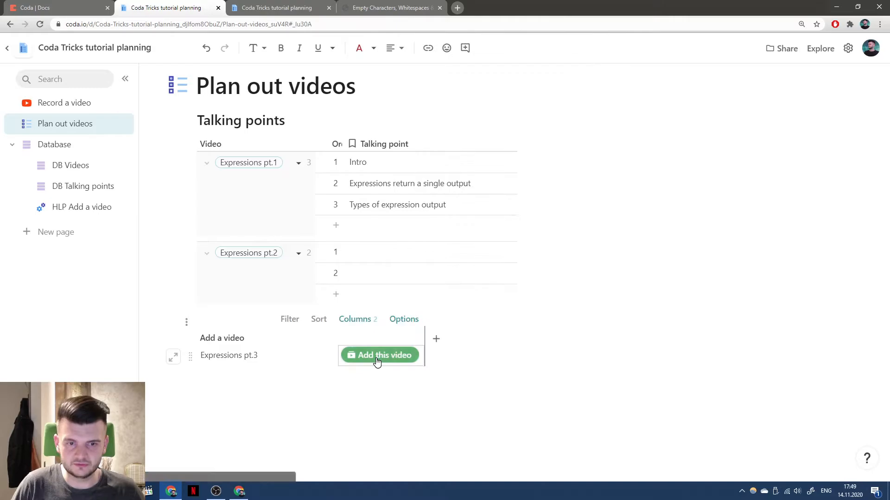
Run the Add this video button for Expressions pt.3 and check its new group in the Talking points table
left_click(376, 355)
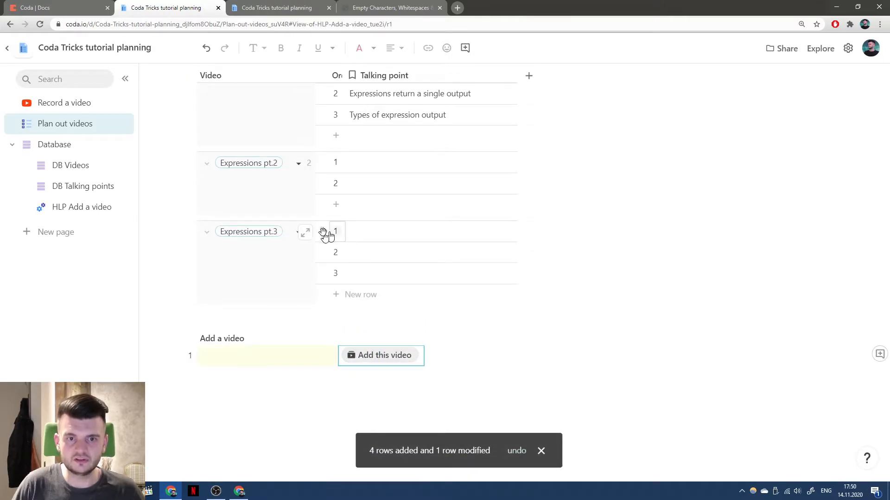
left_click(351, 238)
scroll(325, 257, "up", 2)
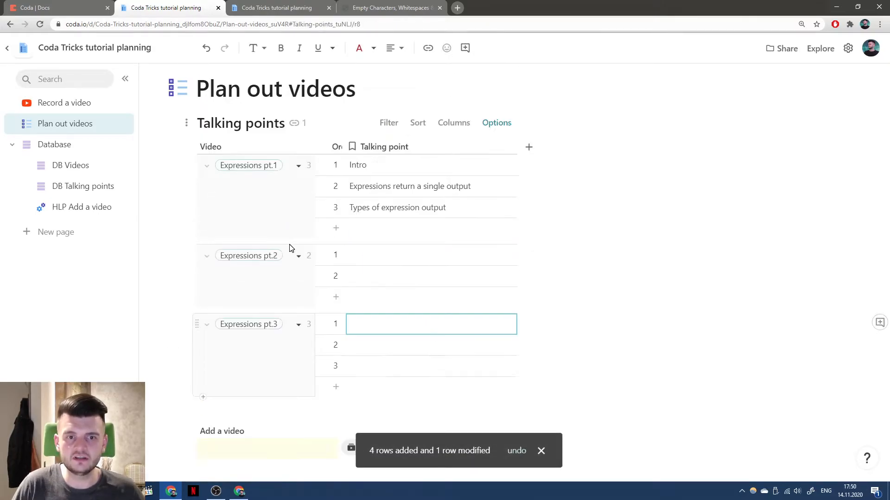
scroll(285, 289, "down", 2)
left_click(391, 253)
left_click(383, 277)
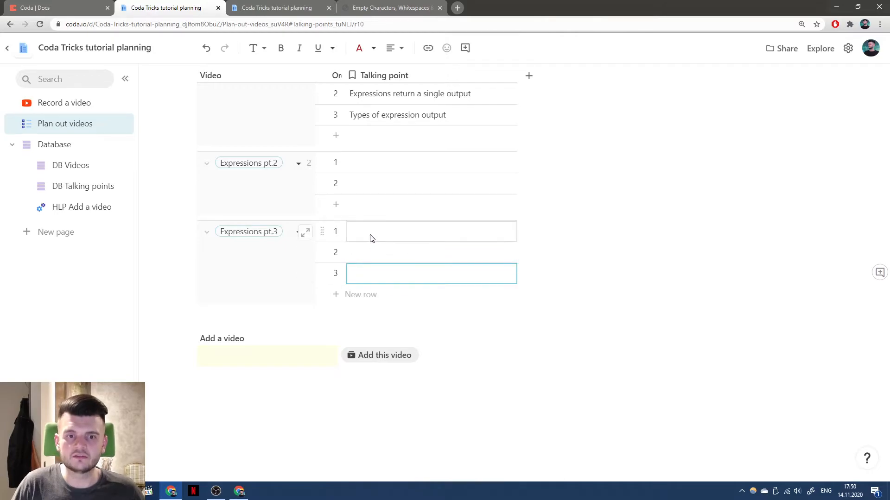
left_click(370, 232)
scroll(378, 254, "up", 1)
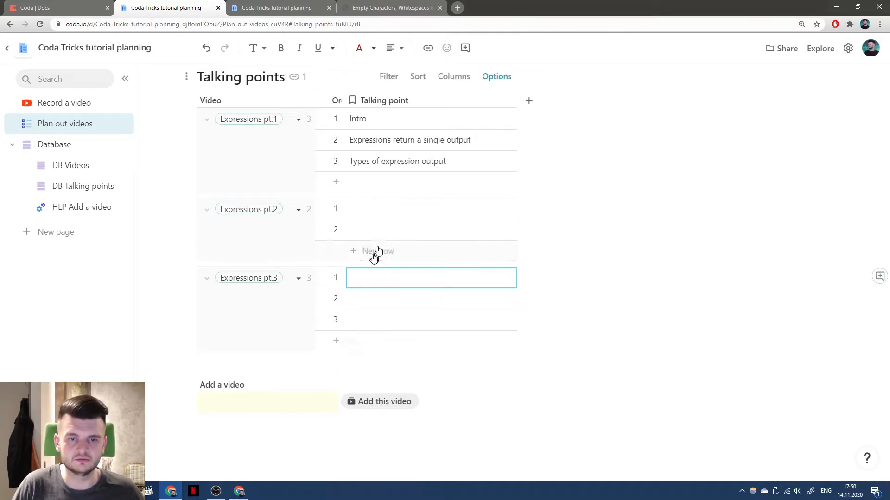
scroll(352, 343, "down", 1)
left_click(362, 358)
scroll(288, 274, "up", 2)
scroll(268, 277, "down", 2)
Enter Cross-doc as the next video name and add it with the Add this video button
left_click(252, 361)
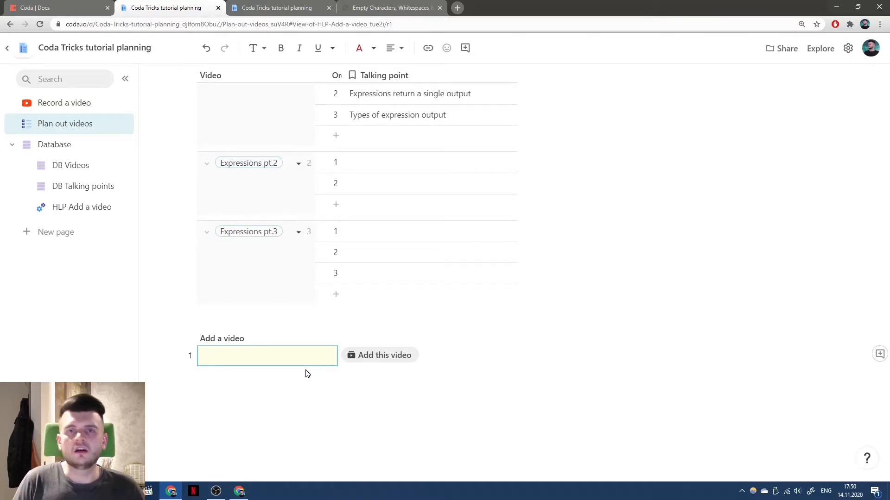
type("Cross-doc")
key("Tab")
left_click(354, 354)
left_click(284, 290)
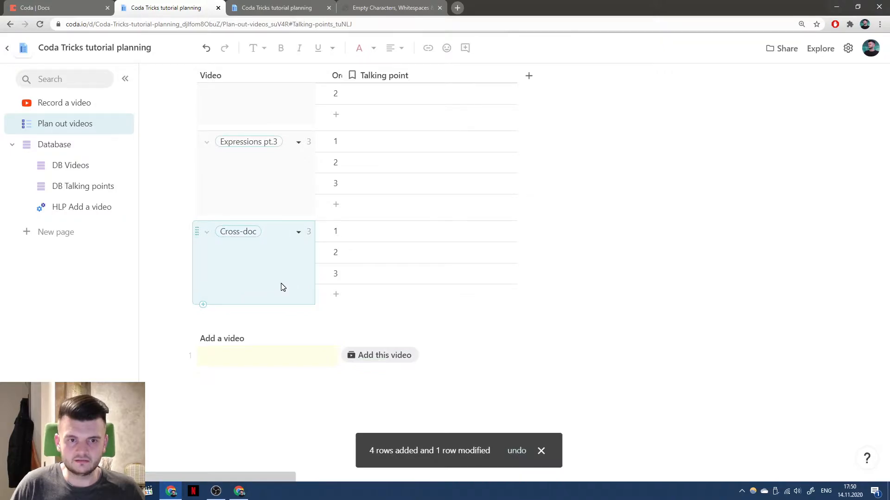
Check the Cross-doc rows in DB Talking points and the last added video in the HLP Add a video table
left_click(89, 171)
left_click(89, 188)
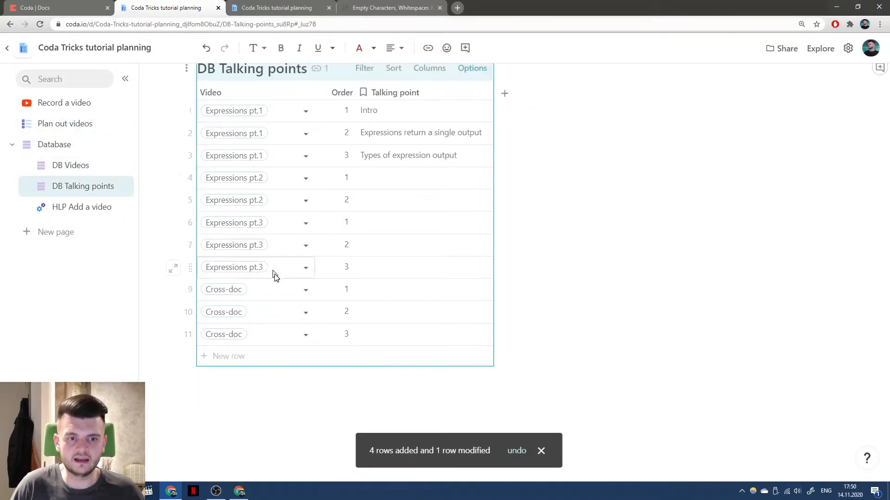
left_click(381, 288)
left_click(380, 312)
left_click(380, 333)
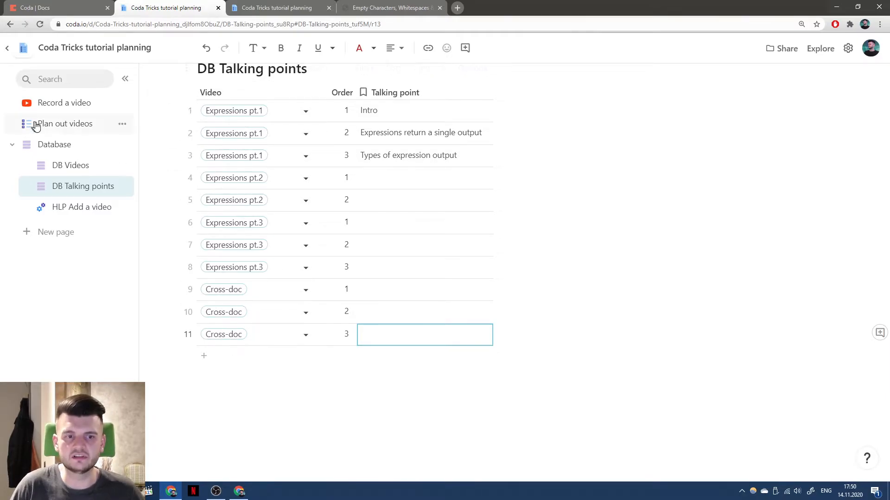
left_click(71, 123)
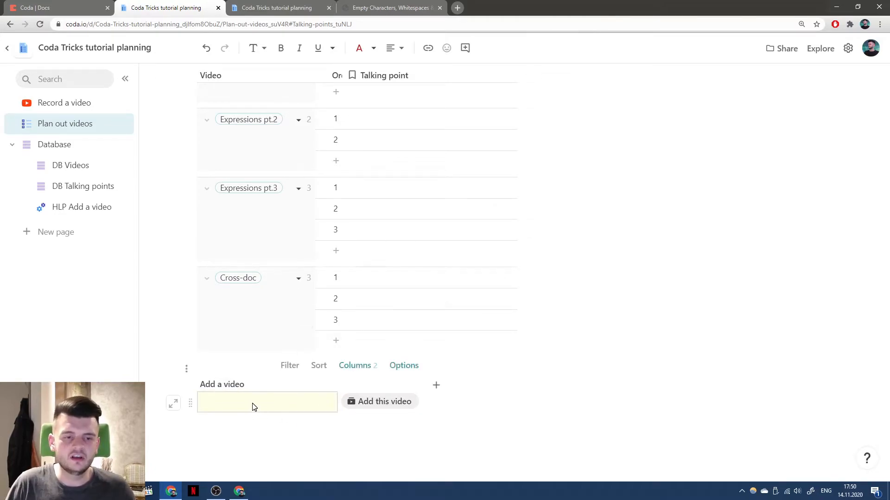
left_click(97, 207)
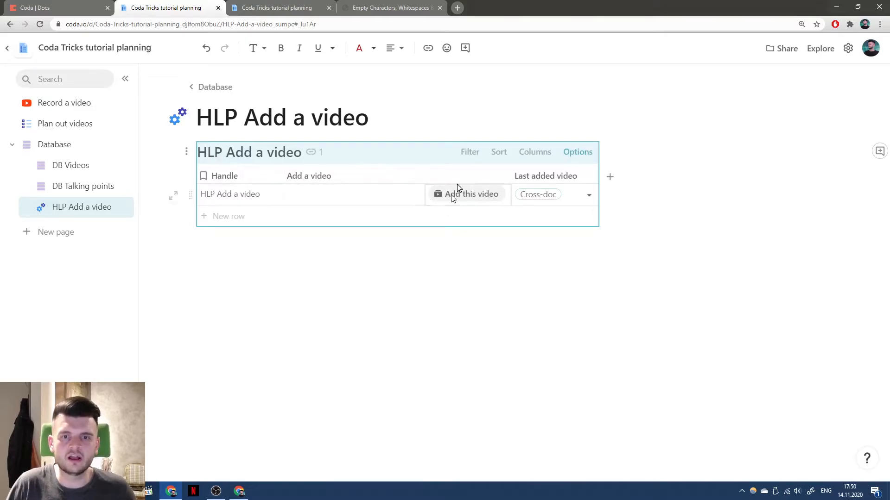
Review the Plan out videos and Record a video pages and the DB Talking points table
left_click(76, 127)
scroll(415, 254, "up", 3)
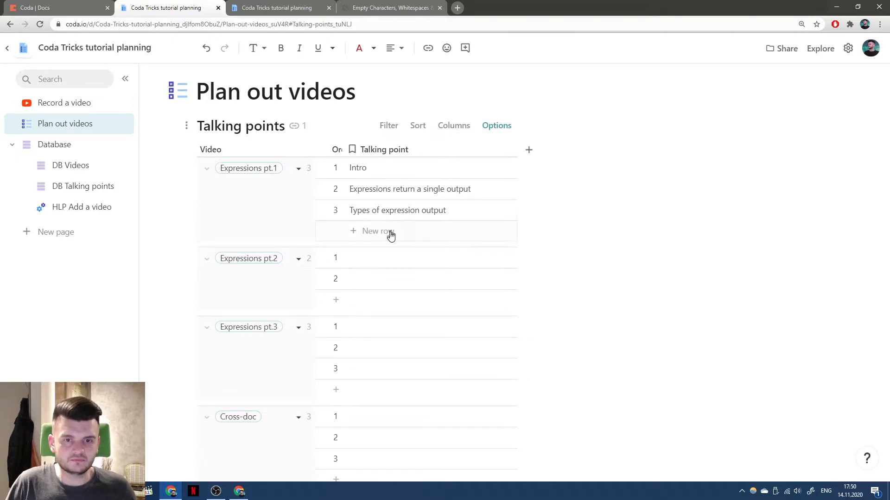
left_click(62, 104)
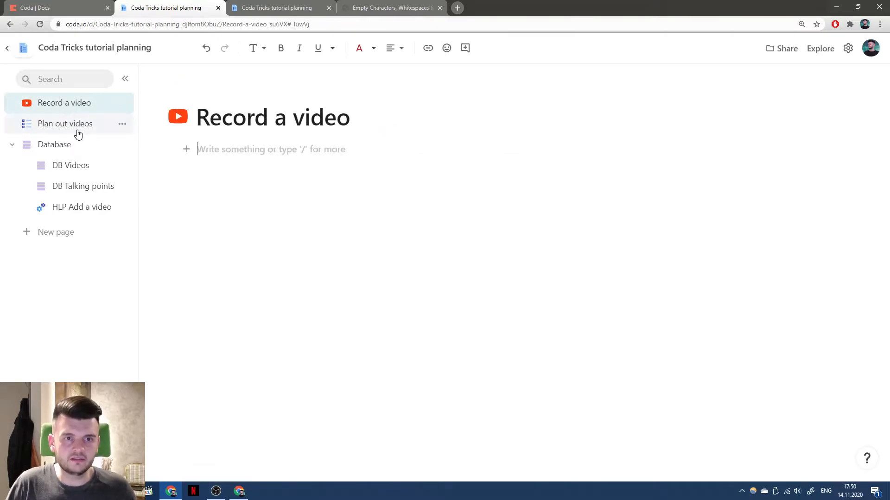
left_click(78, 130)
left_click(76, 106)
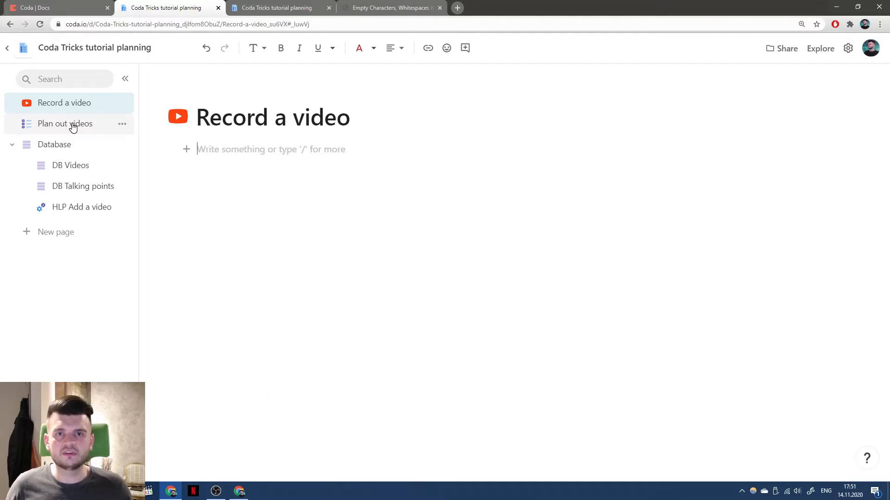
left_click(71, 165)
left_click(83, 186)
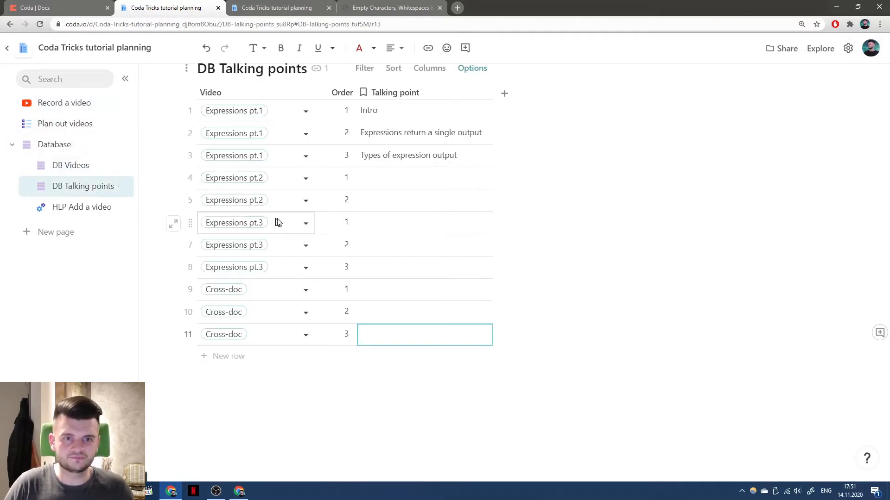
scroll(452, 143, "up", 2)
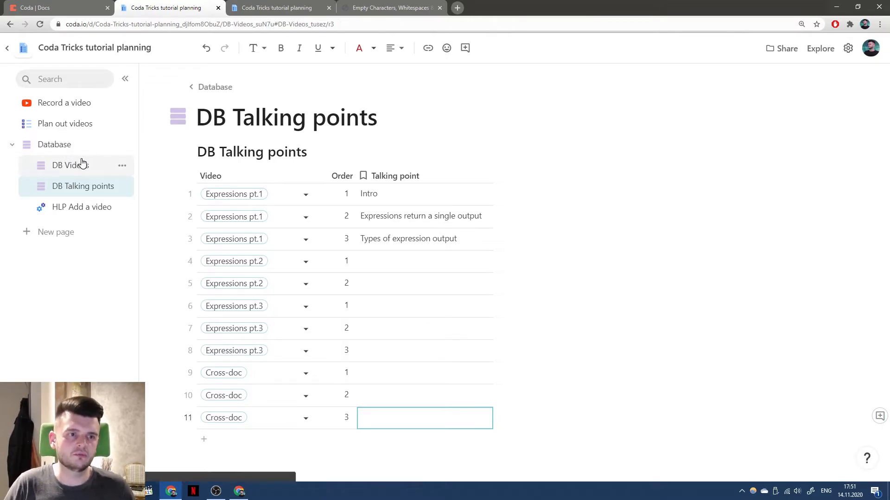
Rename Column 2 of the DB Videos table as Started recording at
left_click(82, 164)
left_click(327, 178)
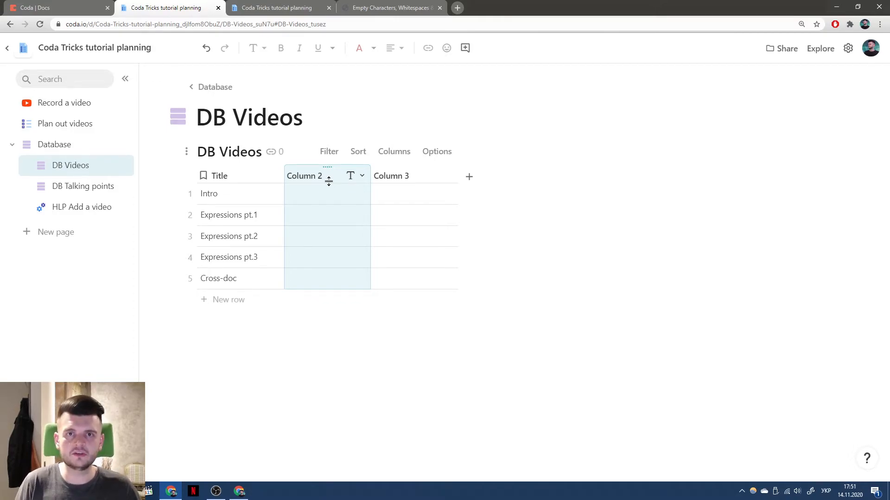
type("Іе")
key("BackSpace")
key("BackSpace")
key("alt+shift")
type("S")
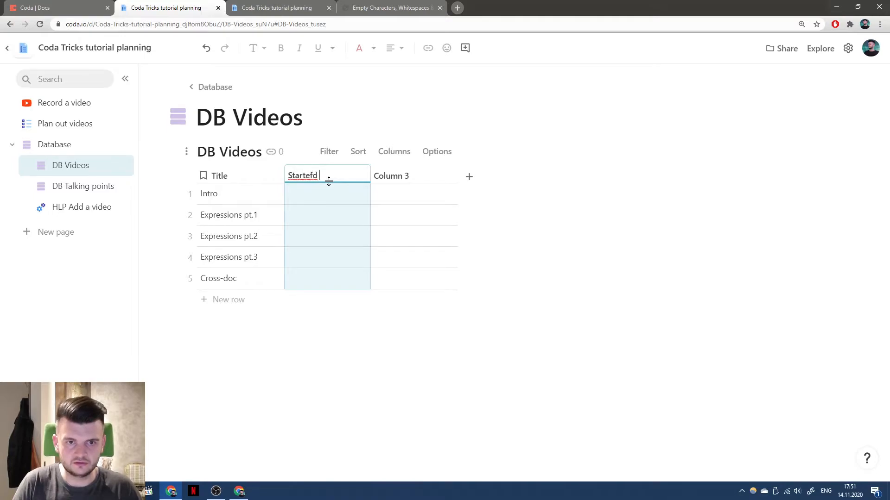
type("tarted recording")
key("Return")
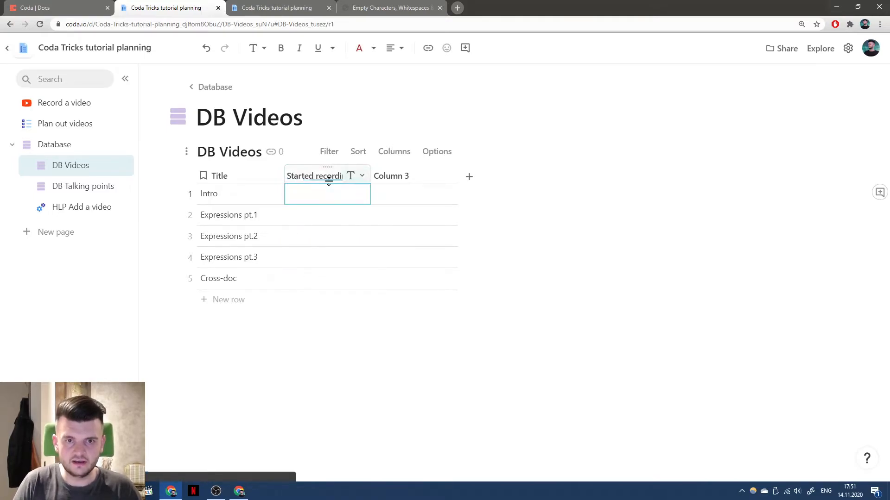
Change the Started recording at column's type to Date and time and widen the column to fit its name
left_click(362, 175)
left_click(378, 217)
mouse_move(411, 292)
left_click(490, 307)
left_click_drag(369, 175, 426, 176)
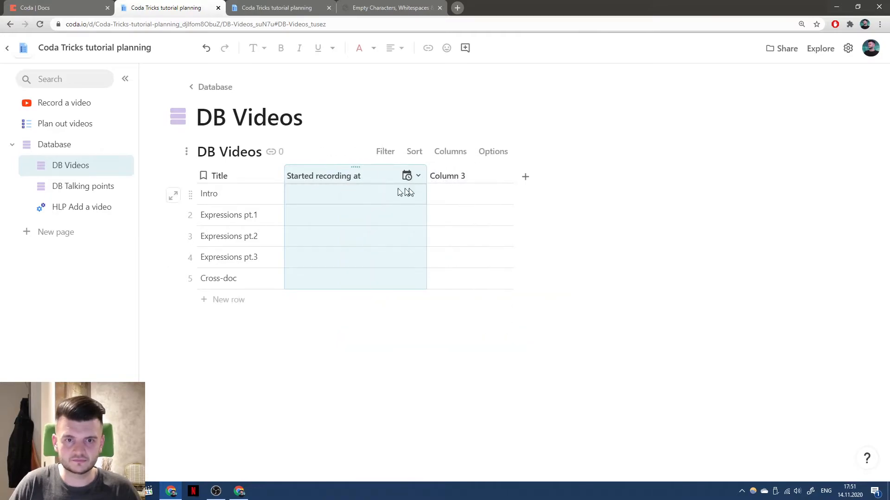
Rename Column 3 of the DB Videos table as Current talking point
left_click(468, 175)
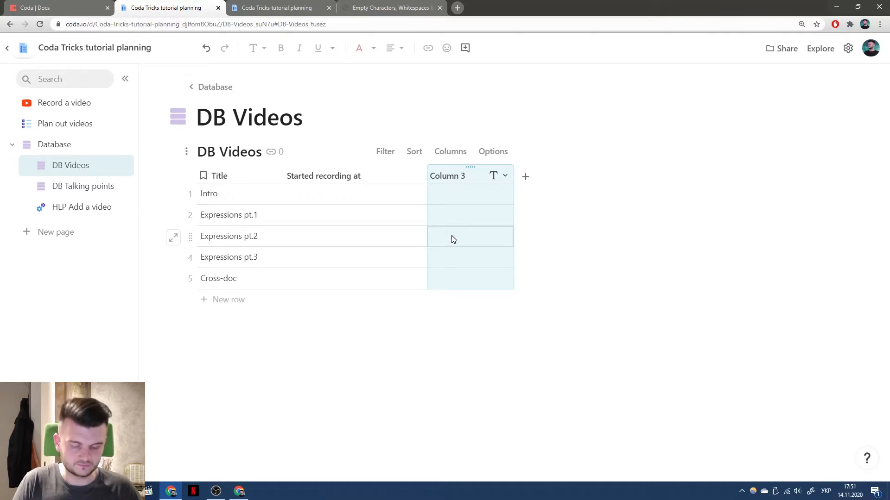
type("С")
key("BackSpace")
key("alt+shift")
type("Current")
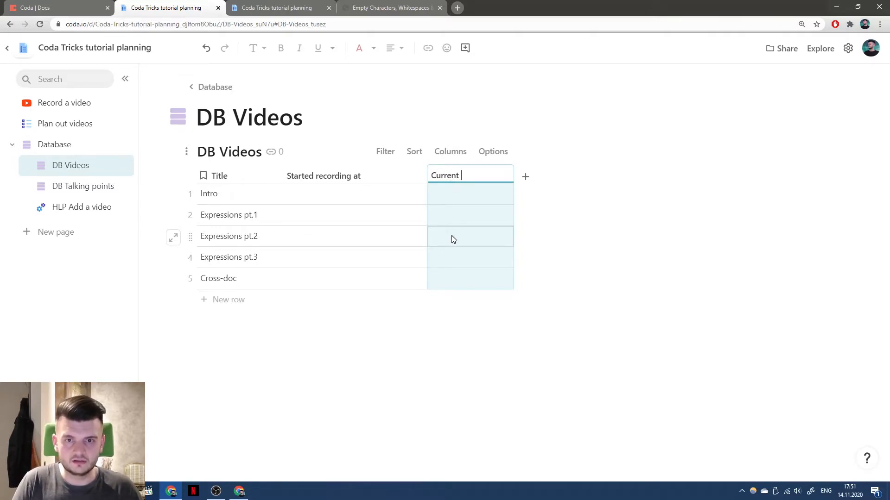
type(" talking point")
key("Return")
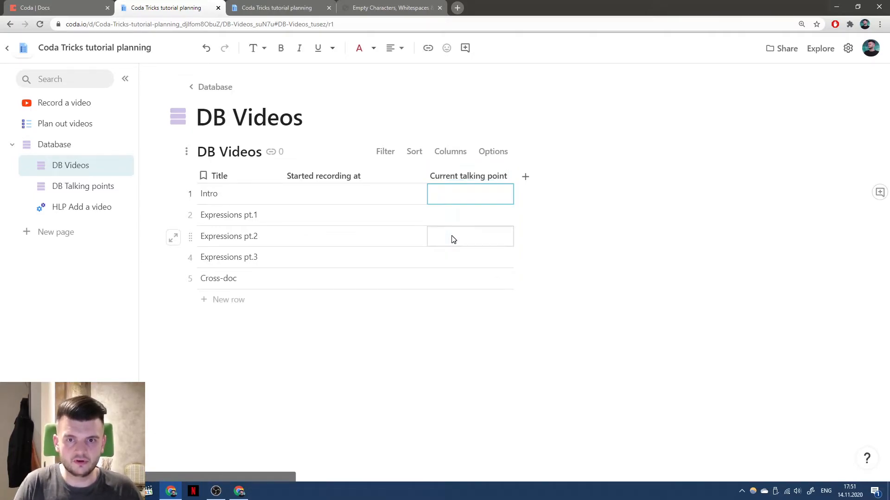
Change the Current talking point column into a lookup from DB Talking points
left_click(512, 178)
left_click(514, 176)
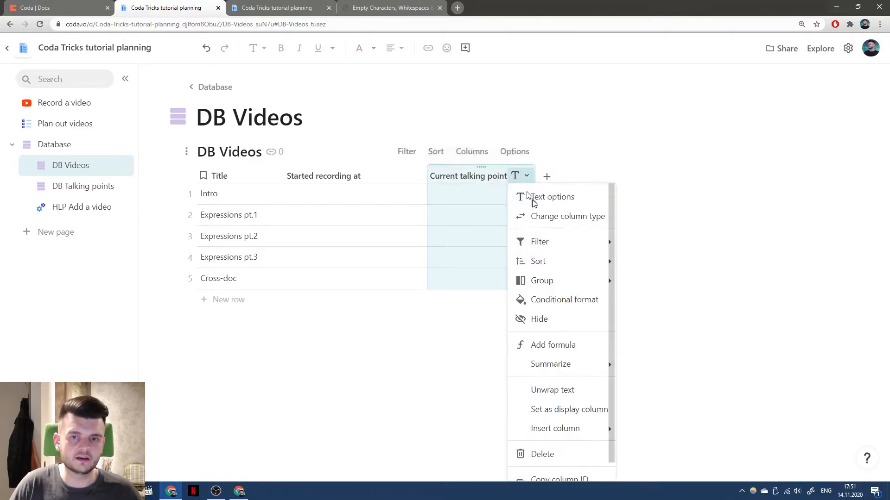
left_click(533, 215)
mouse_move(573, 407)
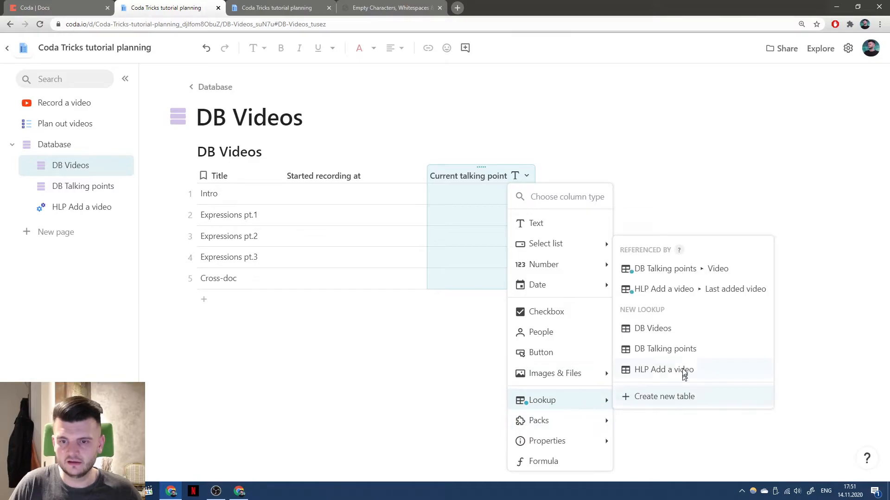
left_click(680, 351)
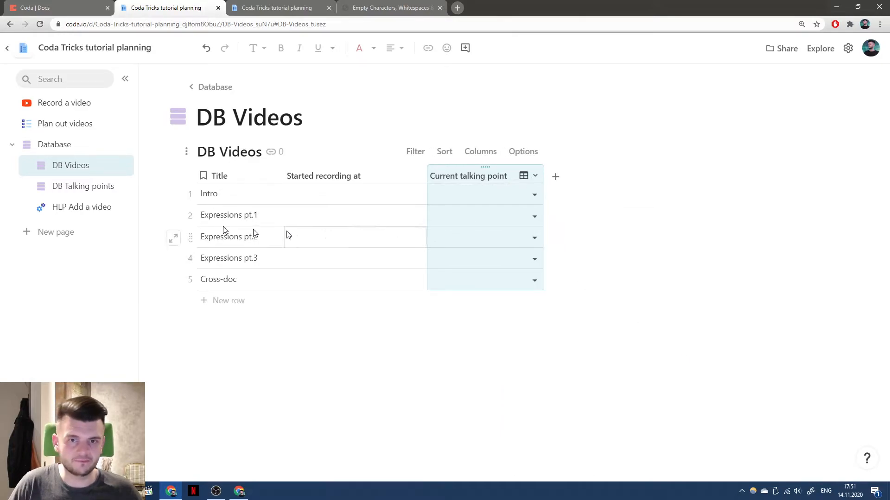
Add a checkbox column named Is completed to the DB Talking points table
left_click(107, 187)
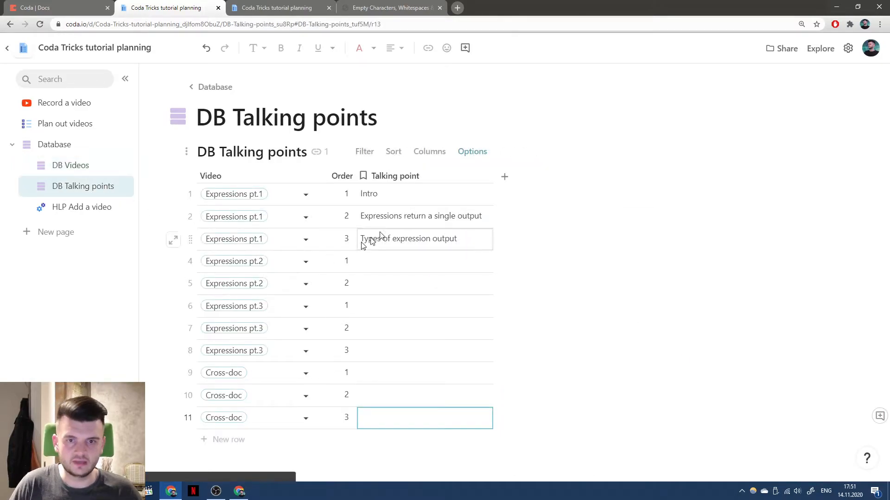
left_click(504, 176)
left_click(591, 338)
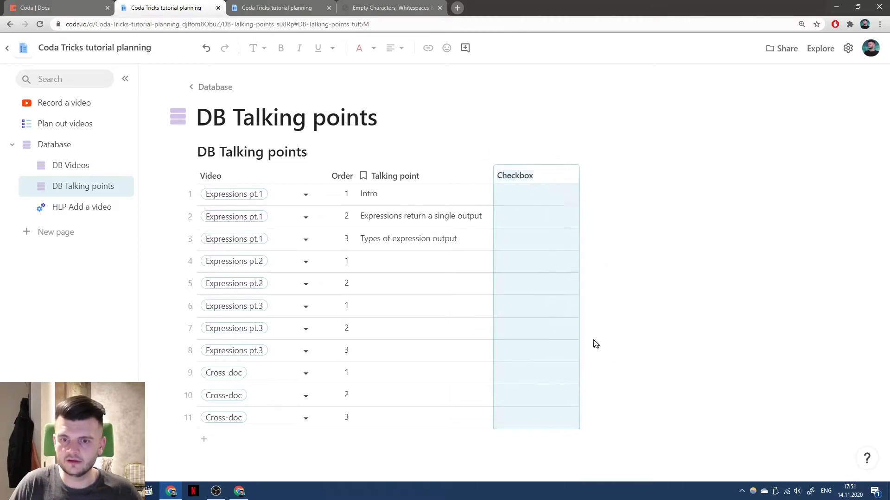
type("Ш")
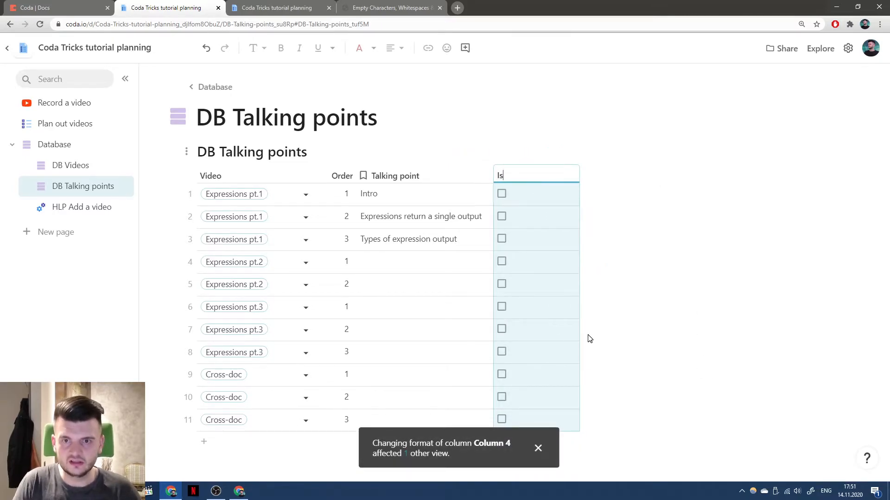
type("ted")
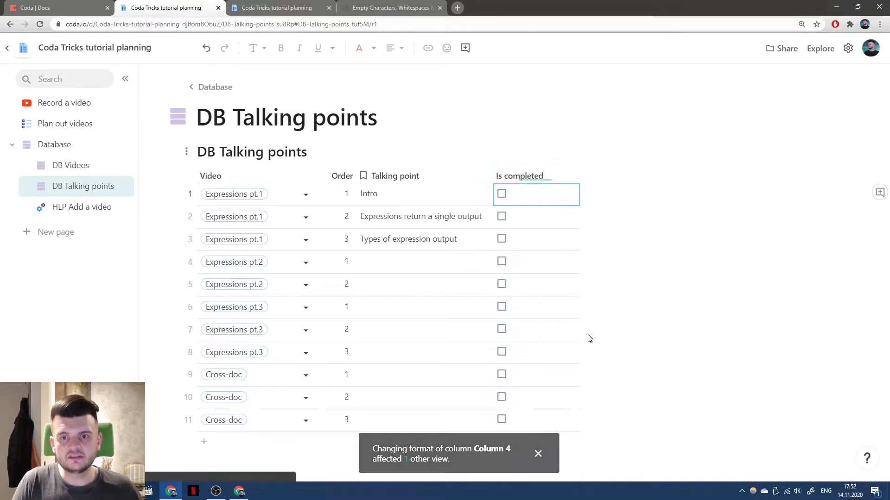
key("Return")
Rename the Is completed checkbox column as Is recorded
double_click(533, 176)
key("BackSpace")
type("recorded")
key("Return")
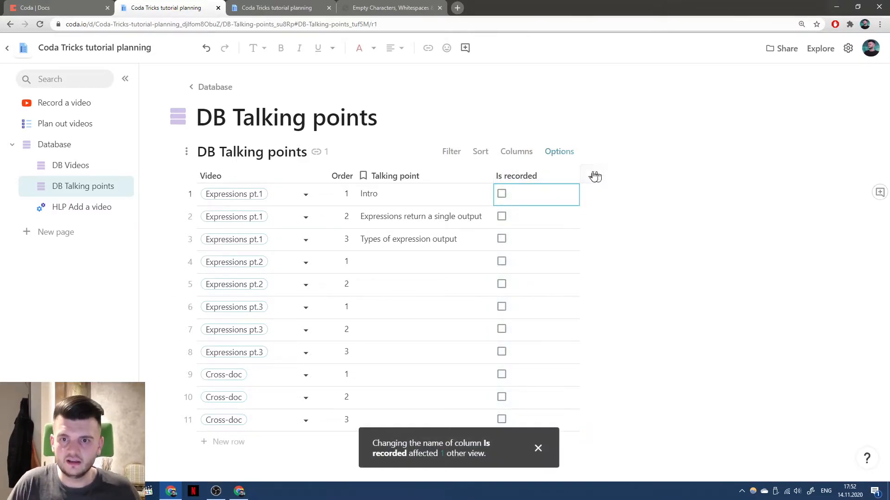
Add a column named Finished at to DB Talking points and place it before Is recorded
left_click(592, 177)
left_click_drag(598, 178, 519, 180)
left_click(565, 176)
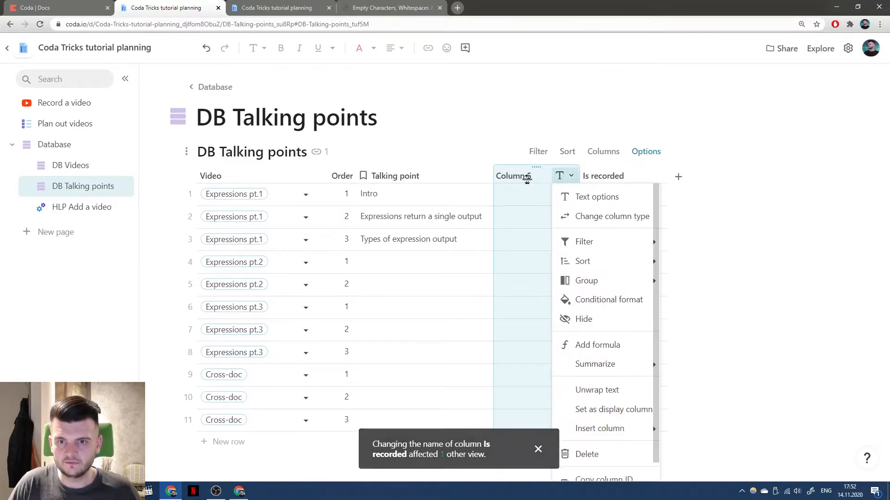
left_click(526, 181)
key("alt+shift")
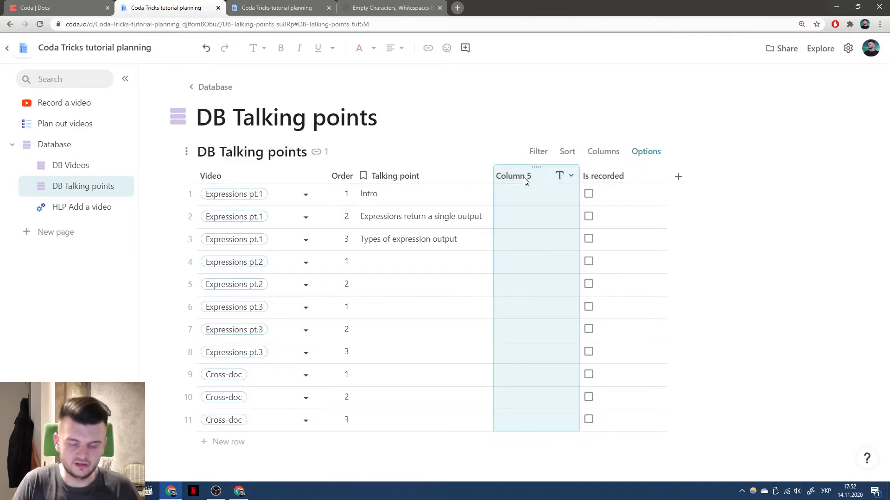
type("А")
key("BackSpace")
key("alt+shift")
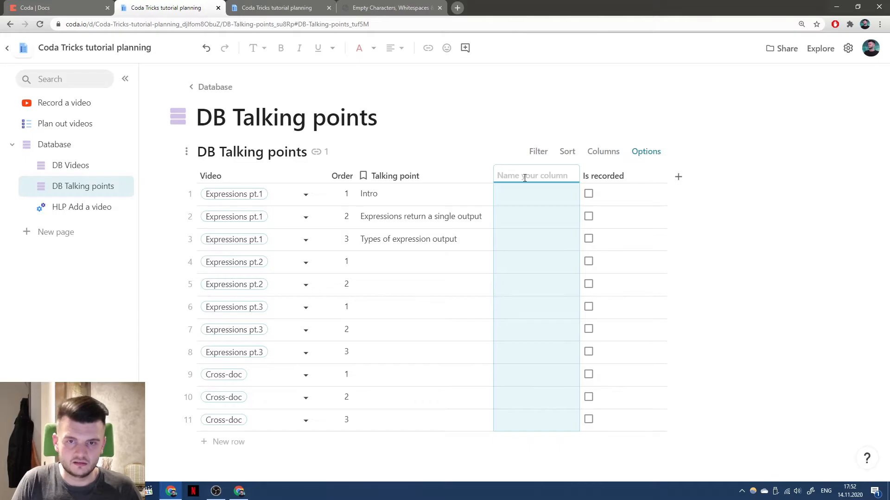
type("Finished at")
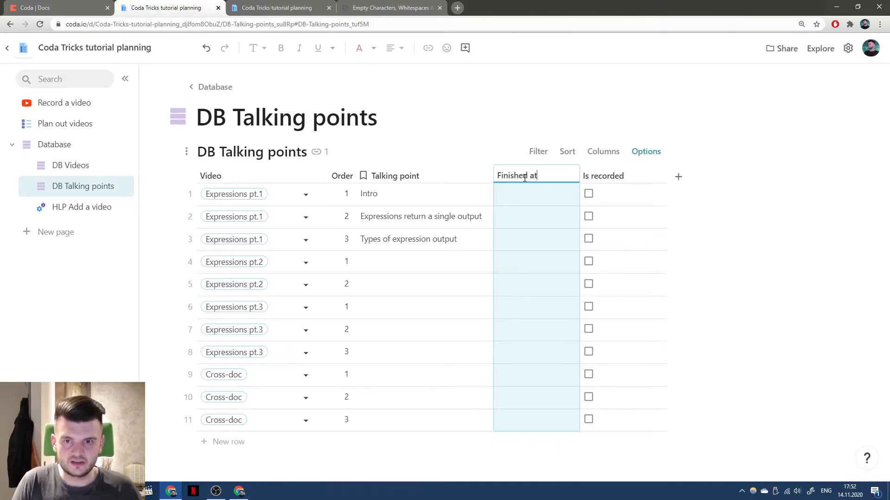
key("Return")
Change the Finished at column's type to Date and time and rename it as Finished recording at
left_click(571, 176)
left_click(598, 215)
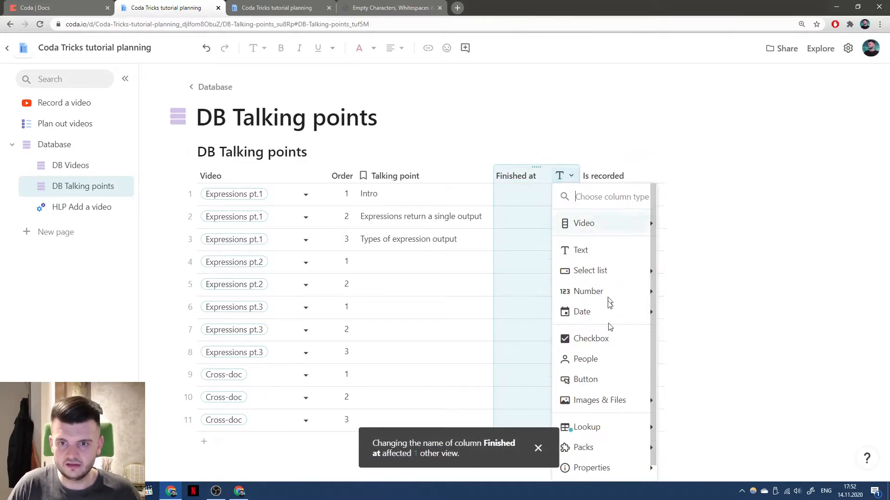
mouse_move(598, 310)
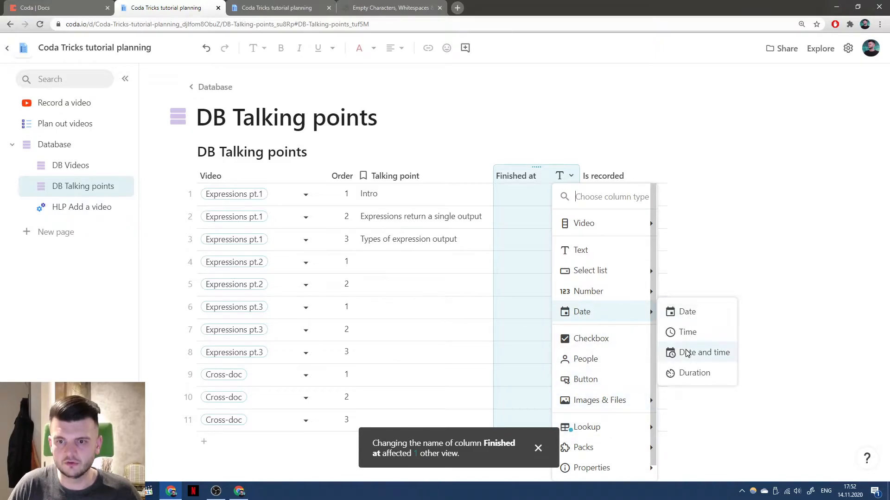
left_click(670, 352)
double_click(520, 175)
type("Fin")
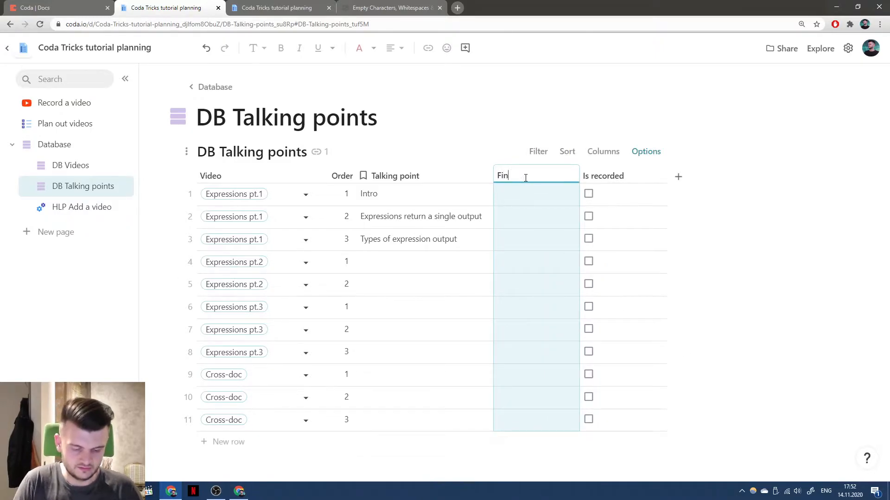
type("ished recording at")
key("Return")
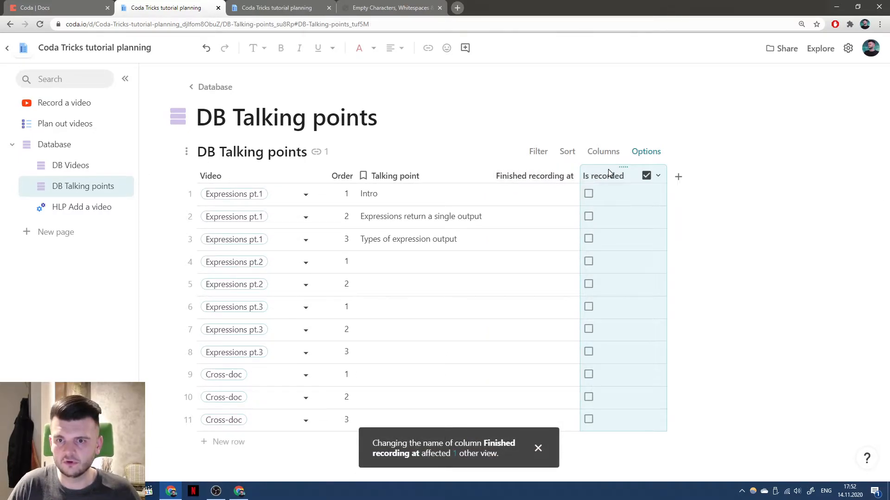
Give Is recorded a formula testing that Finished recording at is not blank, and widen the Finished recording at column
key("equal")
type("f")
key("Tab")
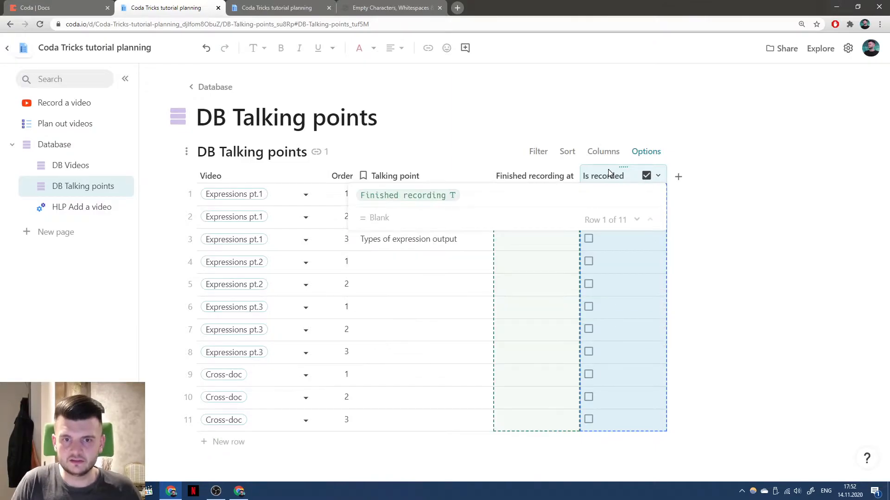
type(".isn")
key("Tab")
key("Return")
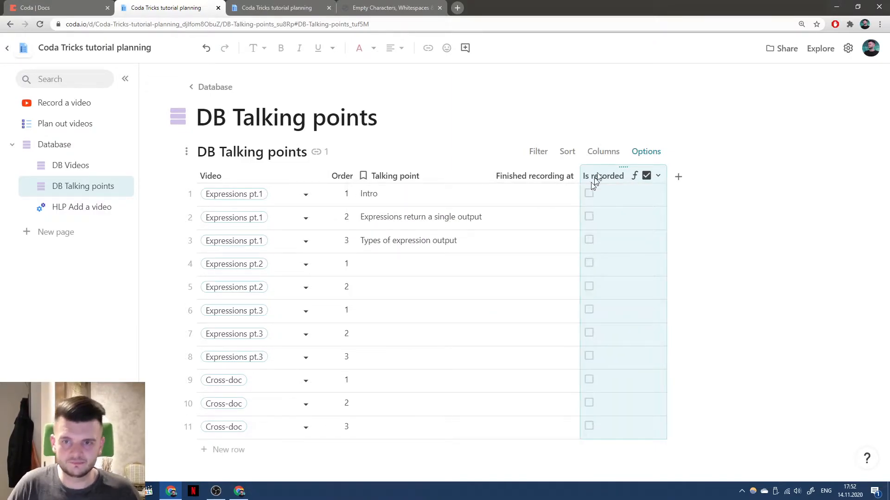
left_click(570, 191)
left_click_drag(577, 177, 605, 176)
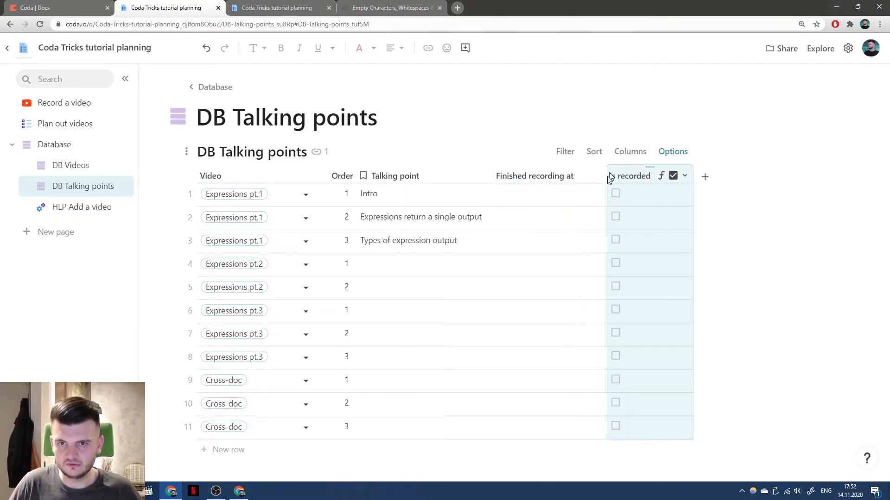
Try filling in Finished recording at for the second Expressions pt.2 row and clear the cell
double_click(550, 287)
left_click(553, 258)
left_click(577, 293)
key("Delete")
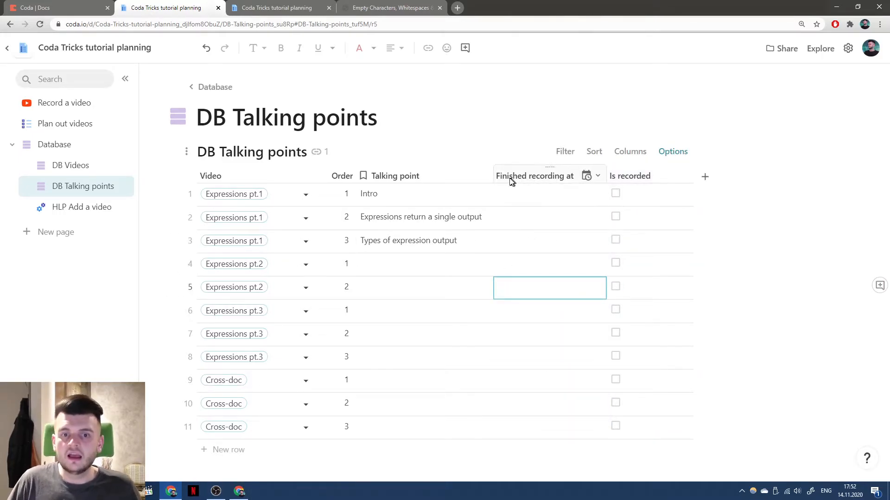
Compare the recording columns of the DB Videos and DB Talking points tables
left_click(50, 172)
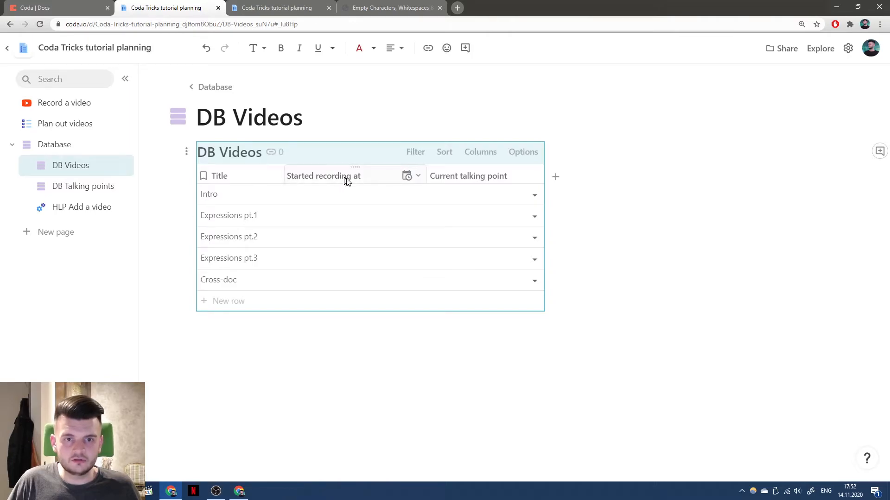
left_click(83, 187)
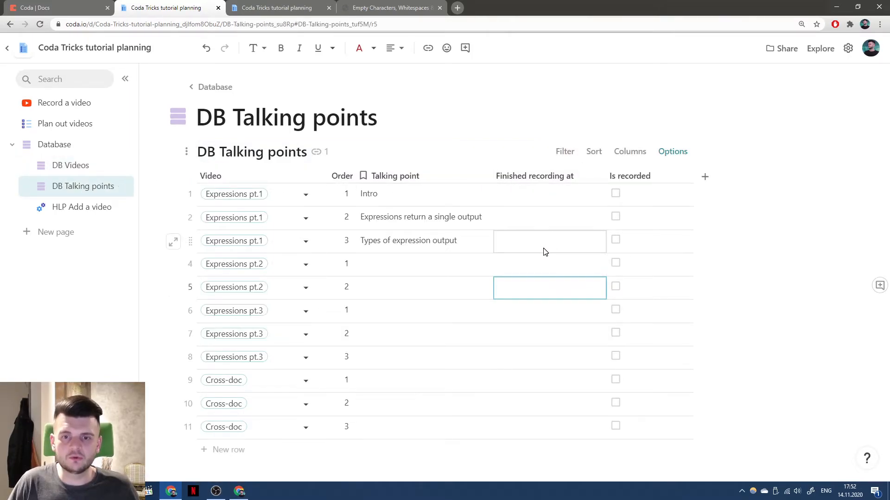
left_click(65, 172)
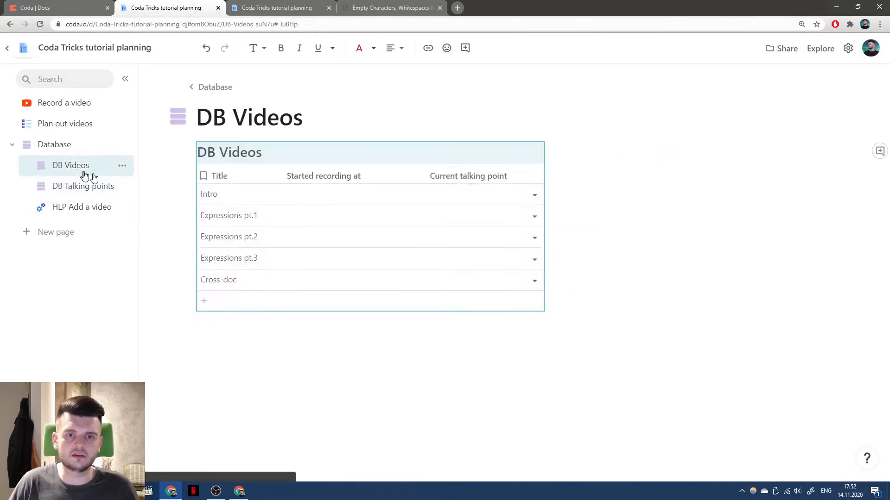
left_click(477, 175)
left_click_drag(427, 173, 425, 173)
type("=")
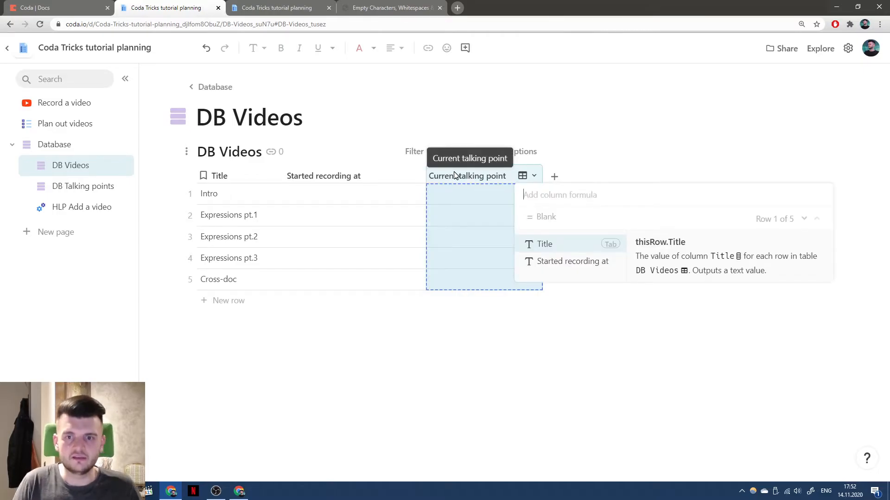
type("If(")
key("shift+Return")
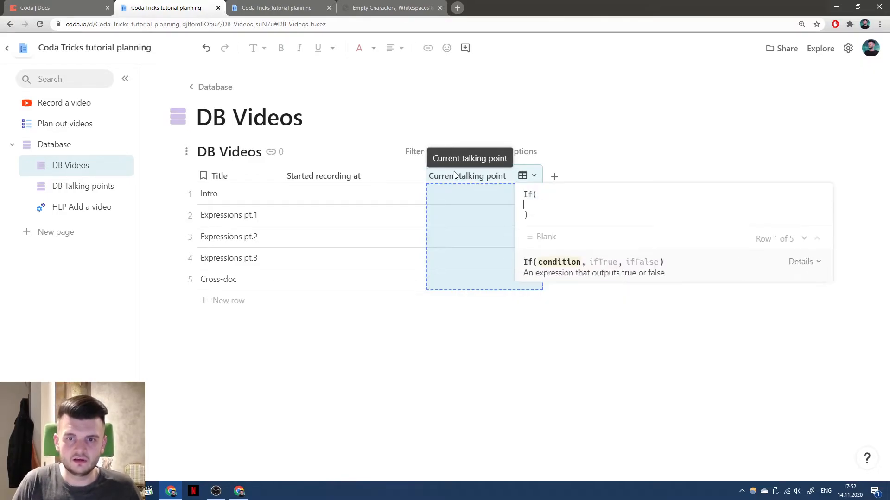
type("Started recording at")
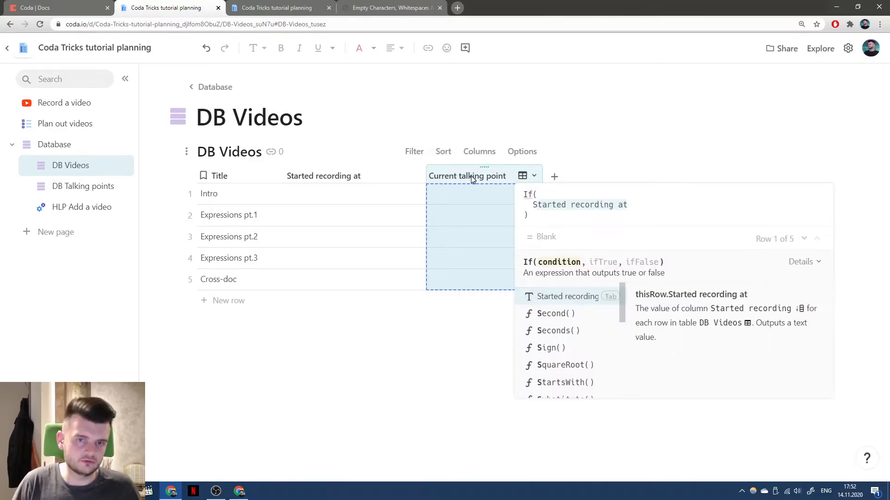
key("Escape")
Add a checkbox column named Is started to the DB Videos table
left_click(556, 175)
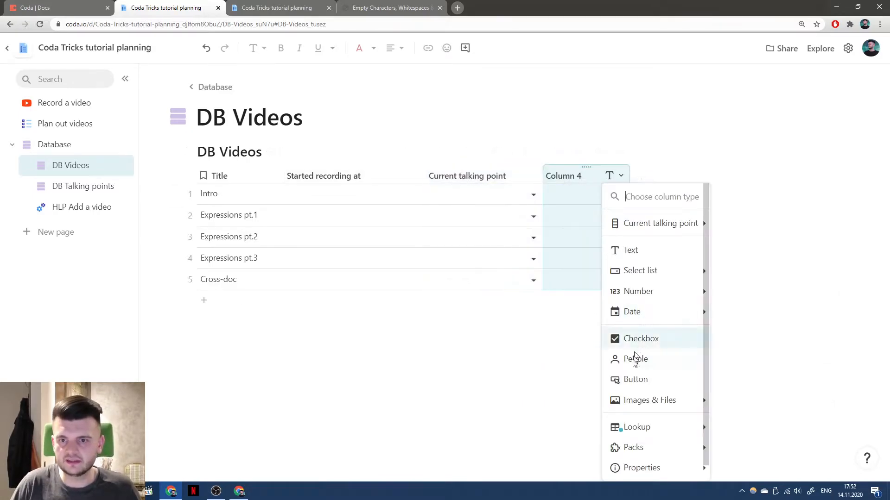
left_click(637, 338)
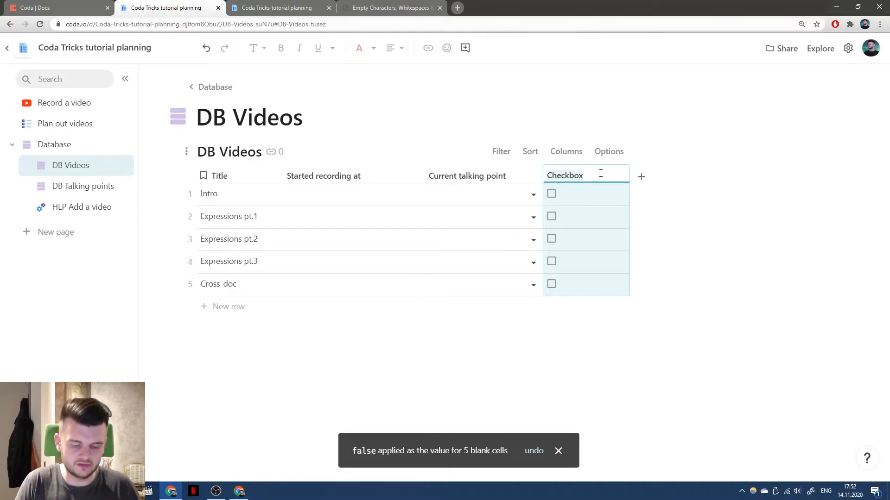
key("BackSpace")
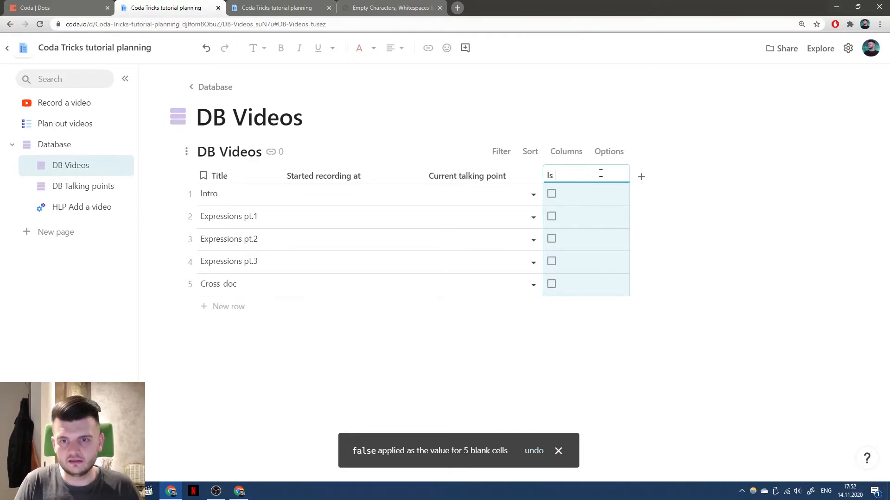
type("Is started")
key("Return")
key("space")
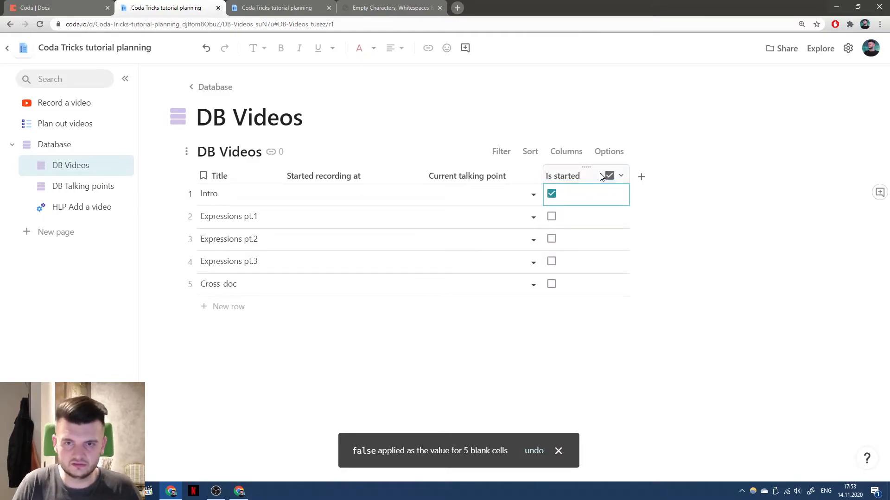
Give Is started a formula testing that Started recording at is not blank, and move the column before Current talking point
left_click(601, 177)
key("equal")
type("St")
key("Down")
key("Tab")
key("ctrl+a")
type("Started recording at")
key("Tab")
type(".IsNotBlank()")
key("Tab")
key("Return")
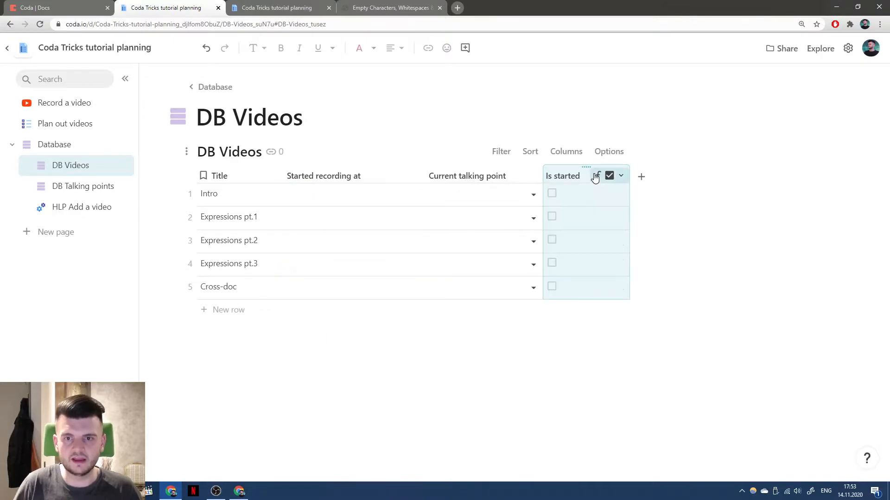
left_click_drag(552, 177, 457, 173)
left_click(547, 179)
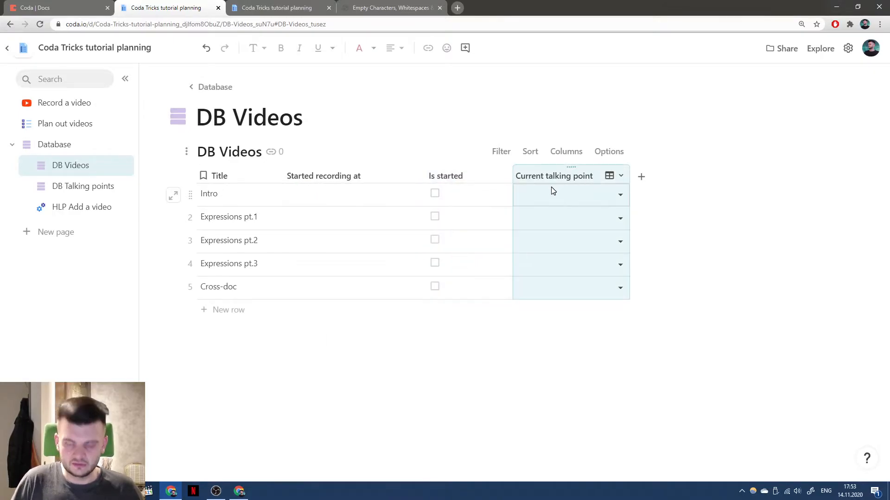
key("equal")
type("If(")
key("shift+Return")
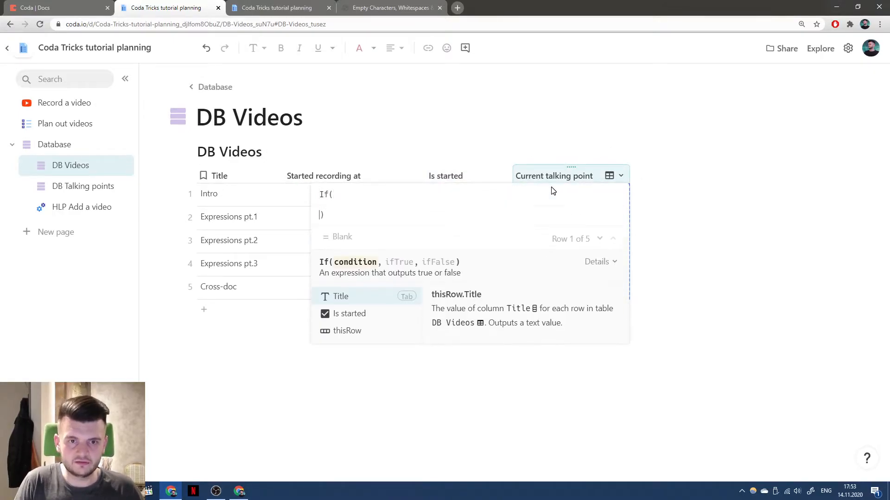
type("UIs")
key("BackSpace")
key("BackSpace")
key("BackSpace")
type("Is started")
key("Tab")
type("= f")
type("alse,")
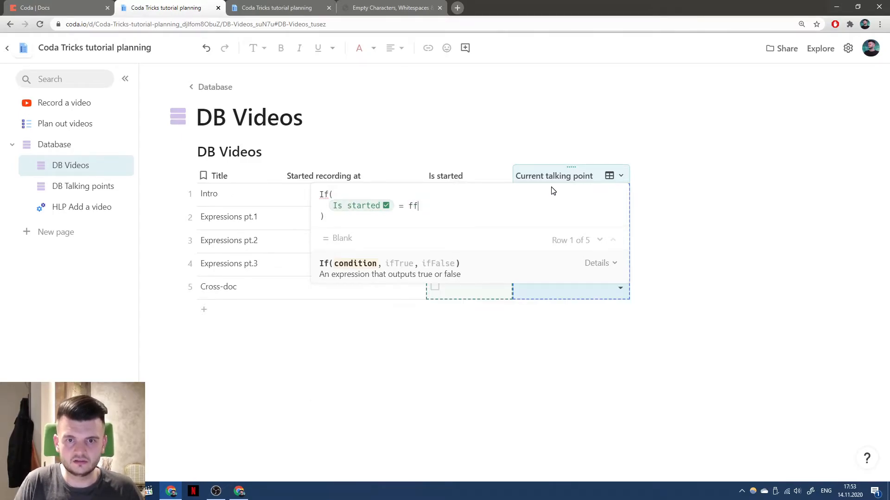
key("shift+Return")
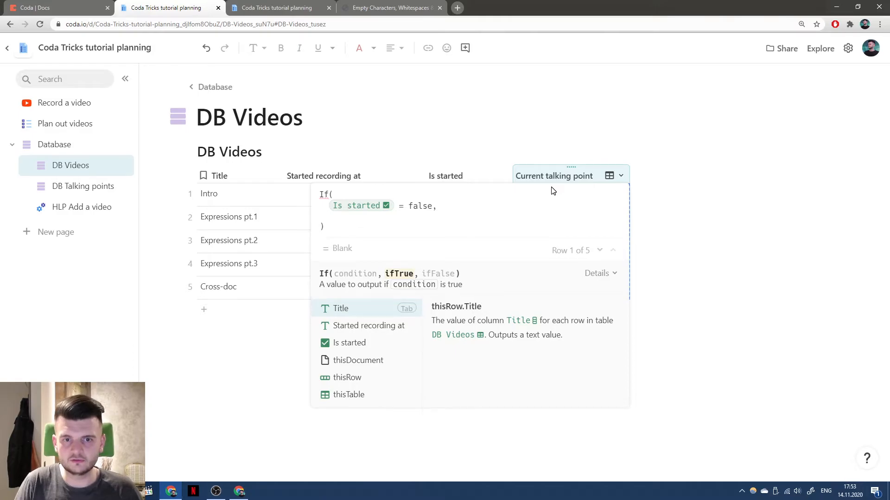
type("\"\",")
key("shift+Return")
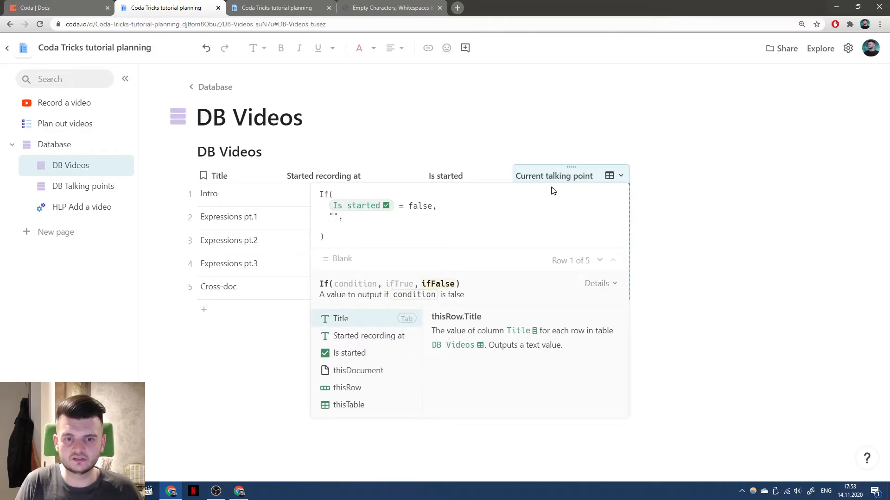
key("ctrl+a")
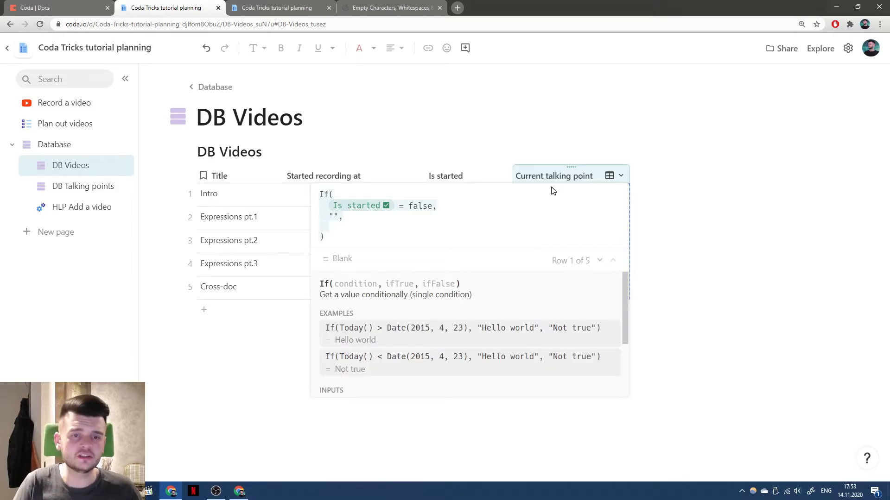
key("BackSpace")
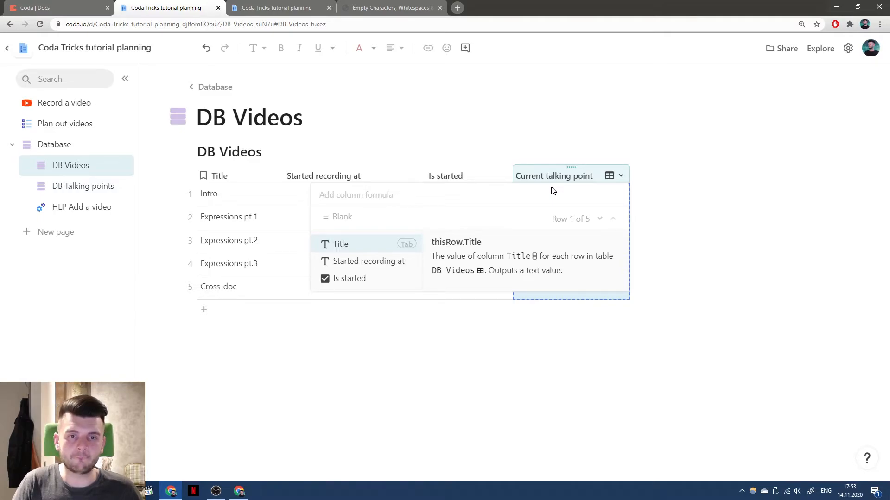
Write a Current talking point formula filtering DB Talking points by Video = thisRow AND Is recorded = false
type("DB")
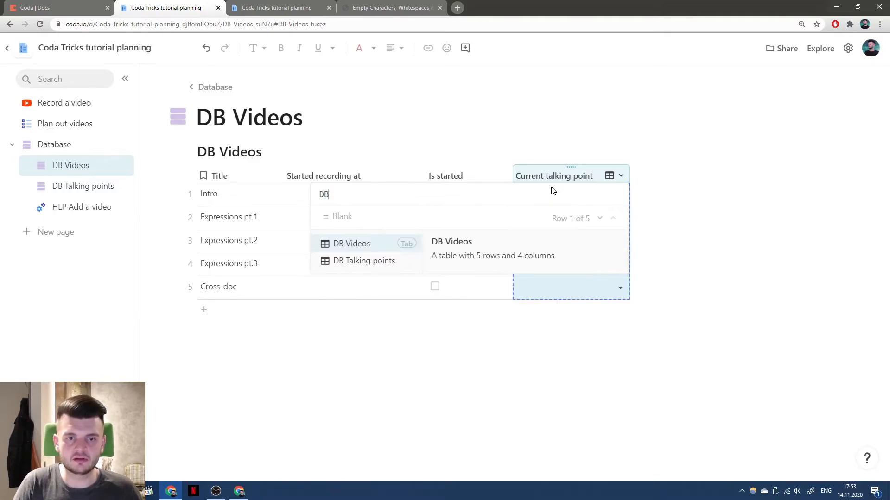
key("Down")
key("Tab")
type(".f")
key("Down")
key("Tab")
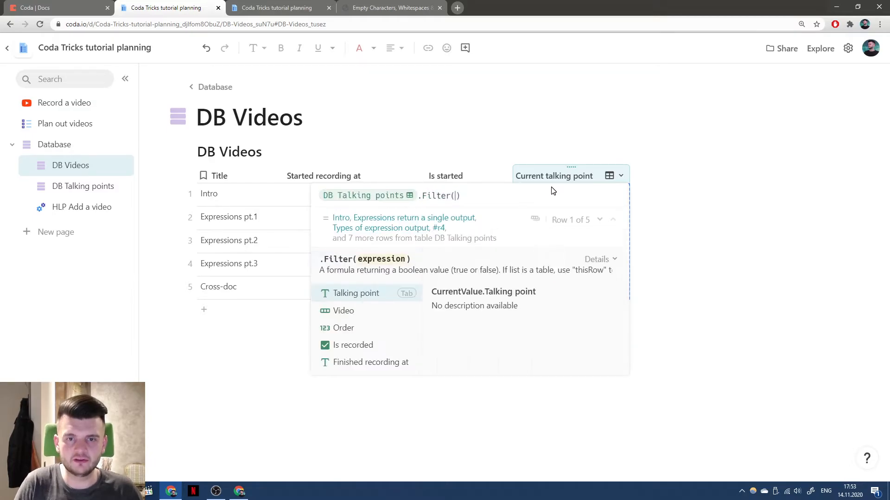
key("shift+Return")
key("shift+Return")
key("Up")
type("Video = thisRow")
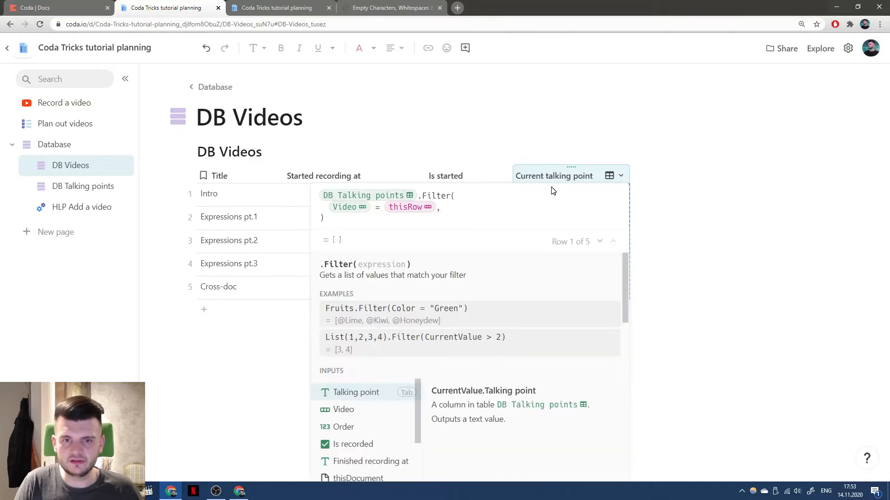
key("shift+Return")
key("Tab")
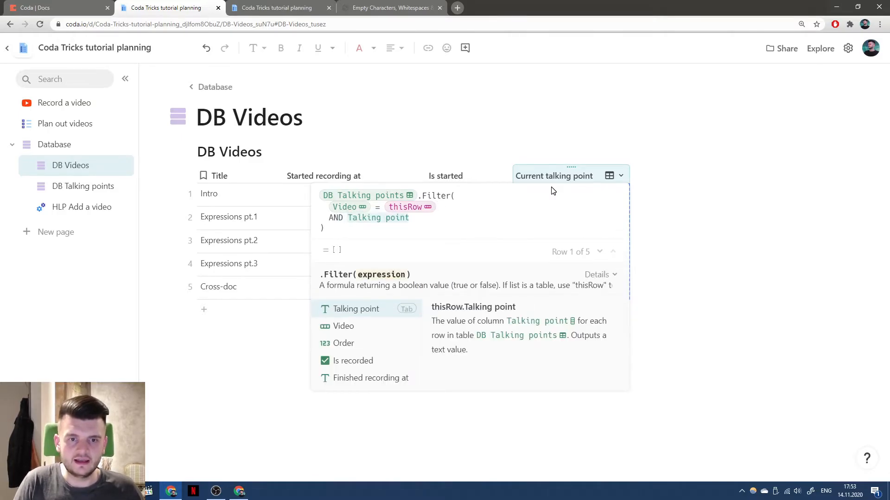
type("is")
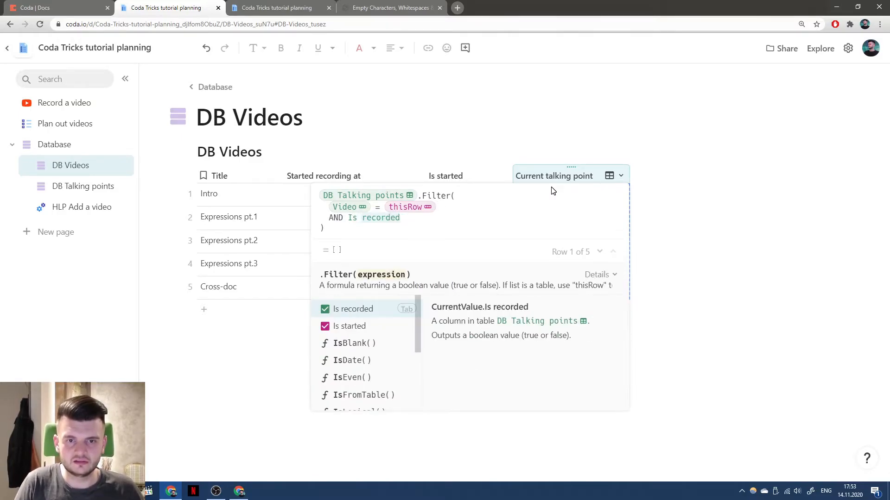
key("Tab")
type("=")
key("Tab")
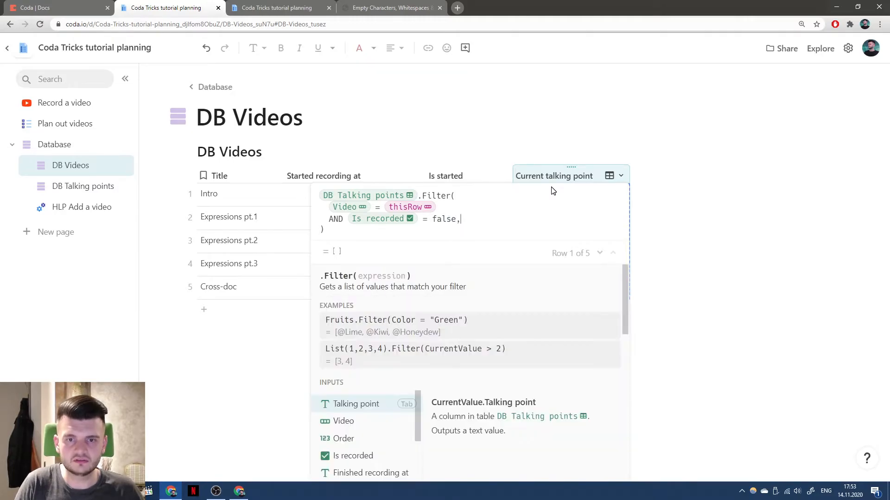
Extend the Current talking point formula with Sort(true, Order) and First(), and apply it to the column
key("Down")
type(".so")
key("Tab")
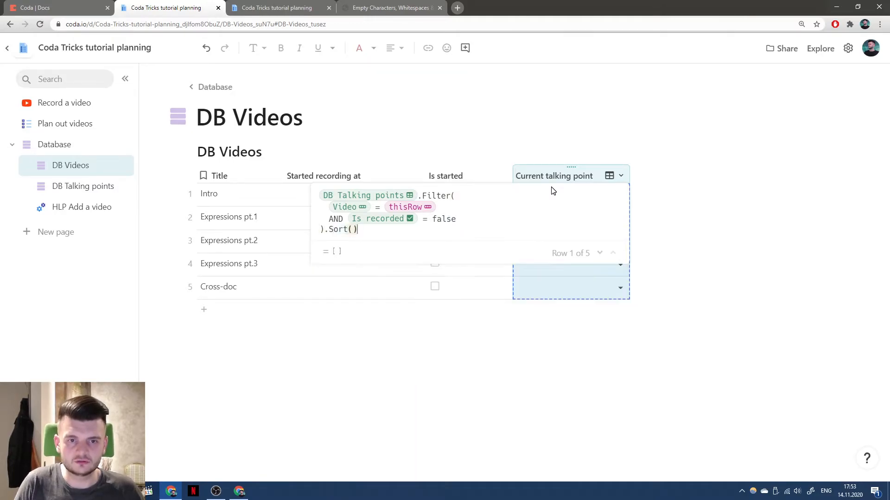
type("true, ")
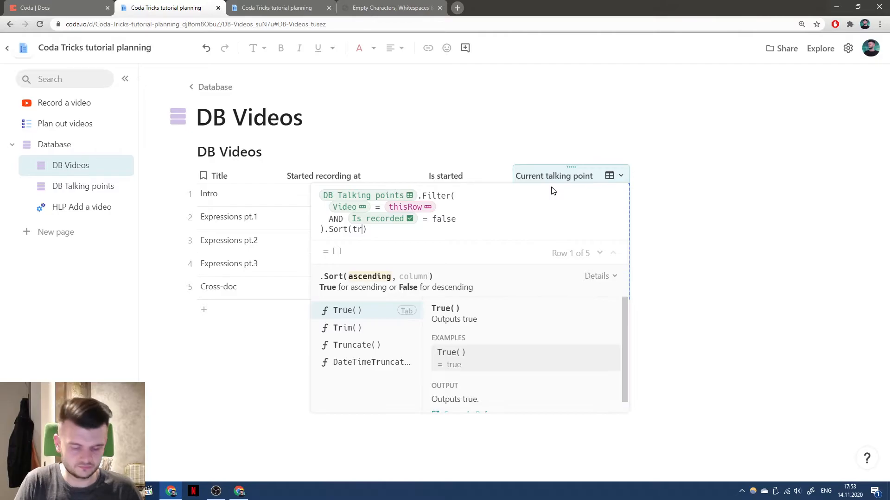
type("Or")
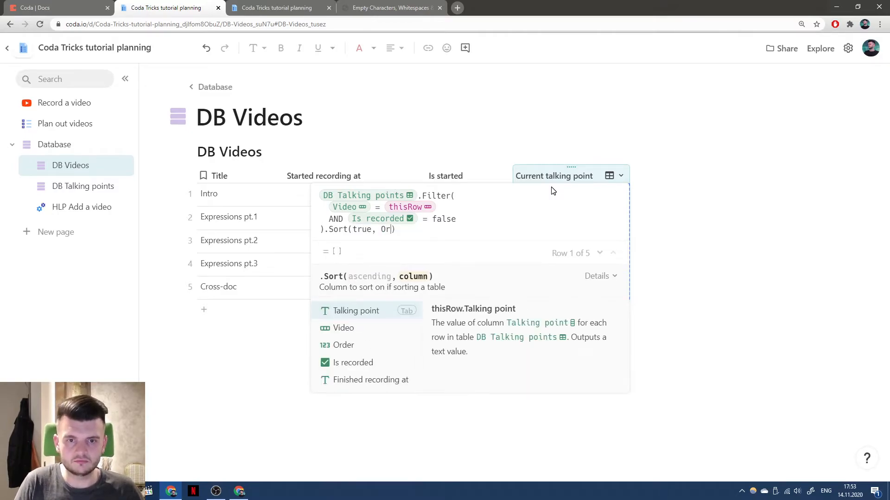
key("Down")
key("Down")
key("Tab")
key("Right")
key("Left")
key("Left")
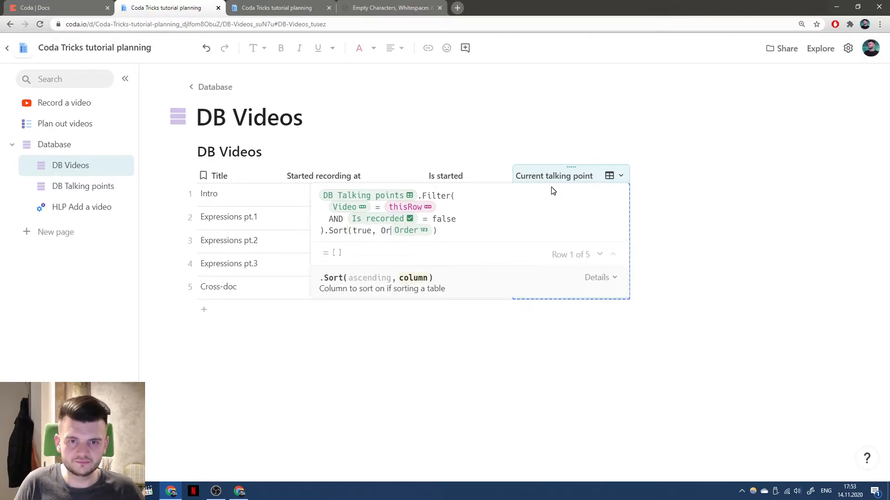
key("BackSpace")
key("BackSpace")
key("End")
type(".i")
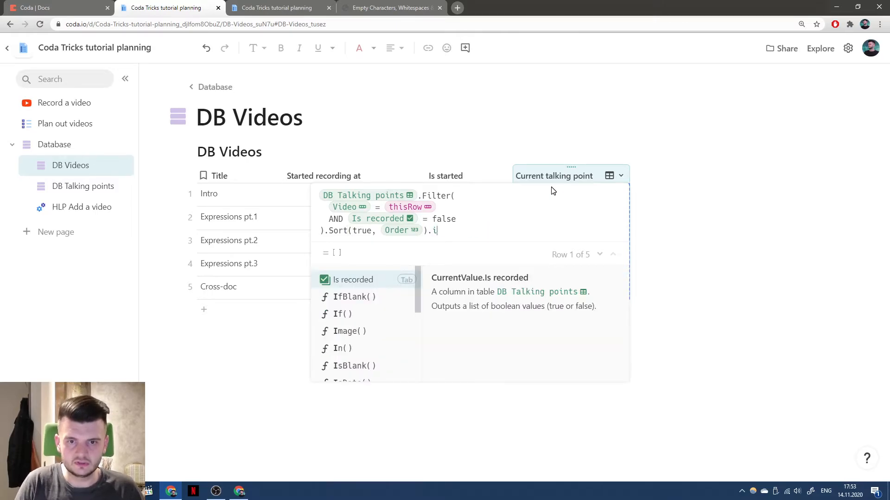
key("BackSpace")
type("First()")
key("Return")
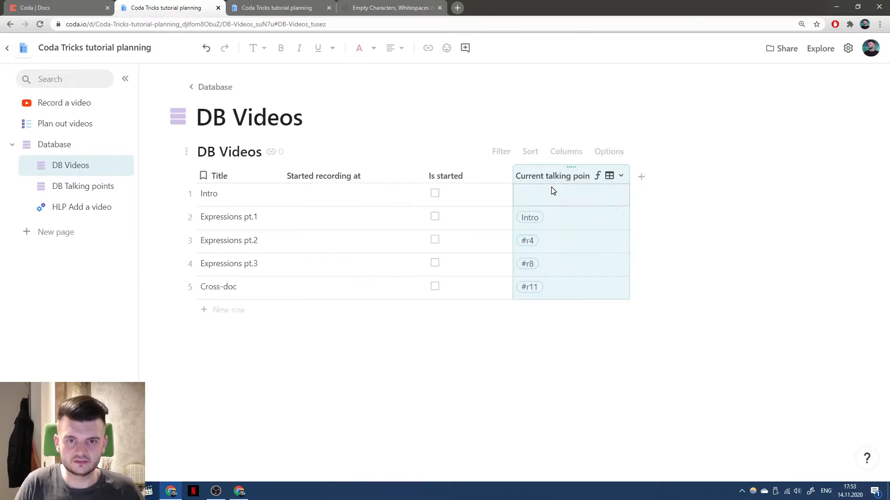
Set the Intro talking point's Finished recording at to 11/14/2020, 5:00 PM and check Current talking point for Expressions pt.1 in DB Videos
left_click(535, 222)
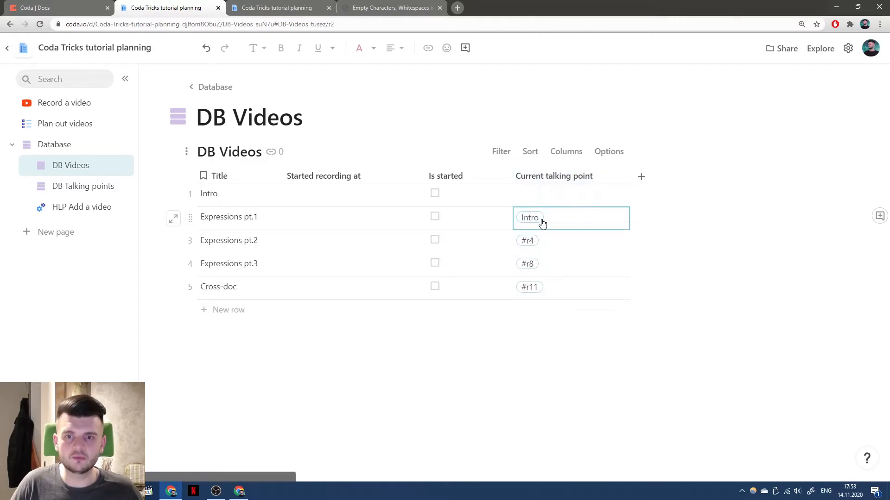
left_click(69, 185)
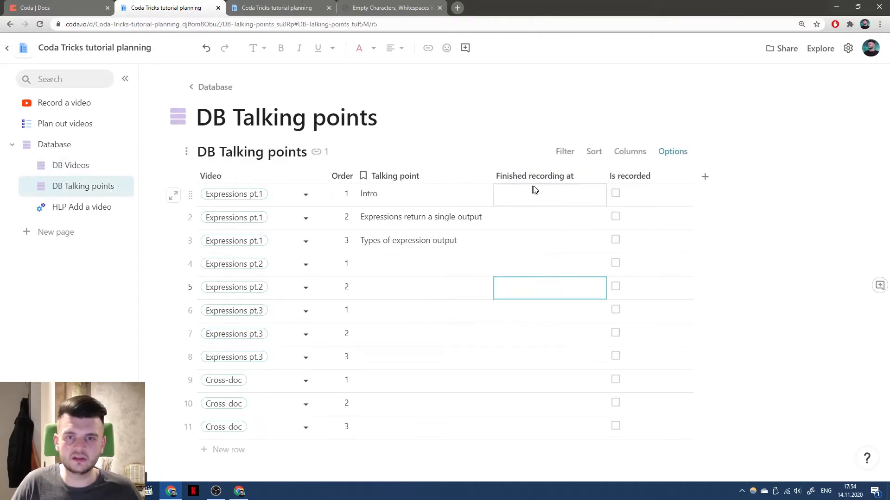
double_click(578, 197)
left_click(393, 217)
left_click(99, 167)
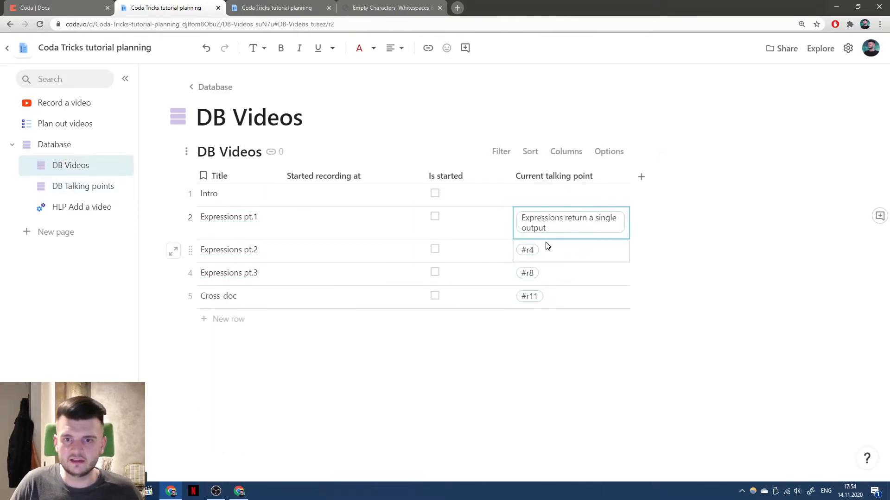
mouse_move(538, 223)
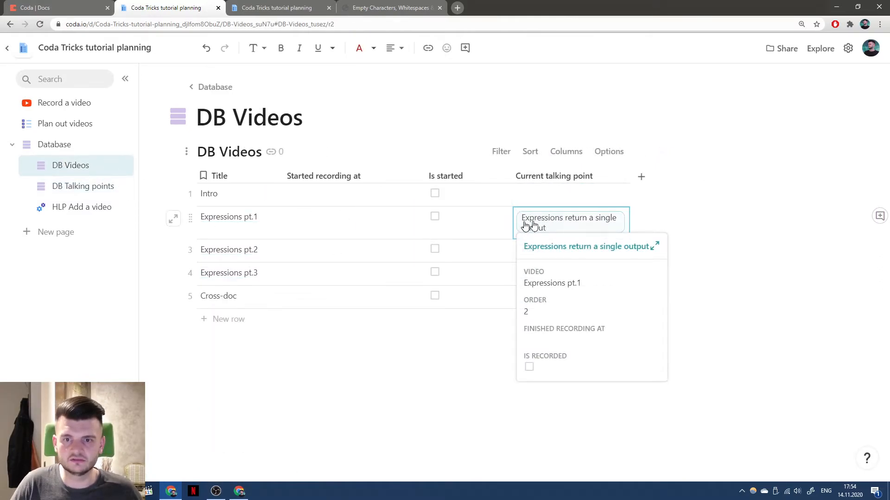
Clear the Intro talking point's Finished recording at value in DB Talking points
left_click(87, 187)
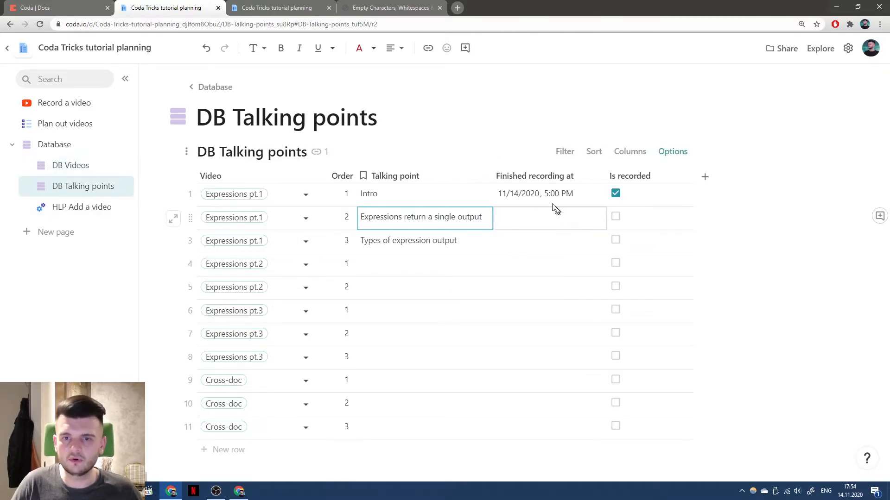
left_click(575, 201)
key("Delete")
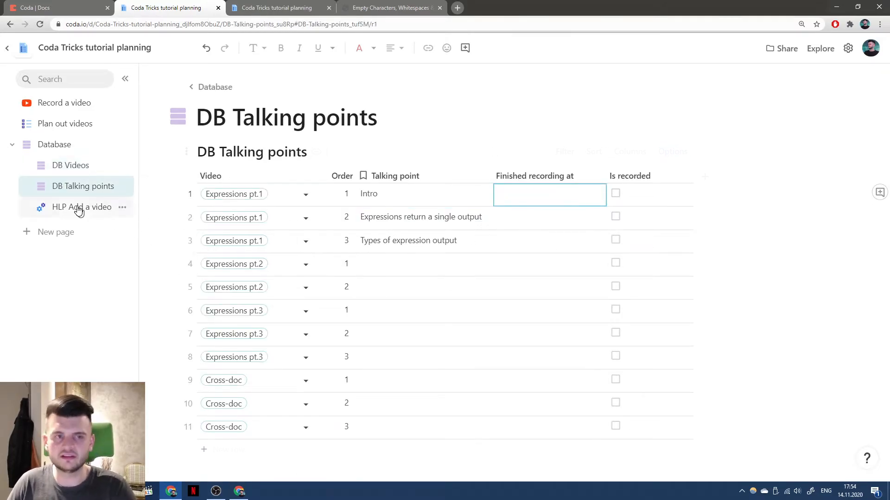
Add a Button column to the DB Videos table and open its label for editing
left_click(86, 169)
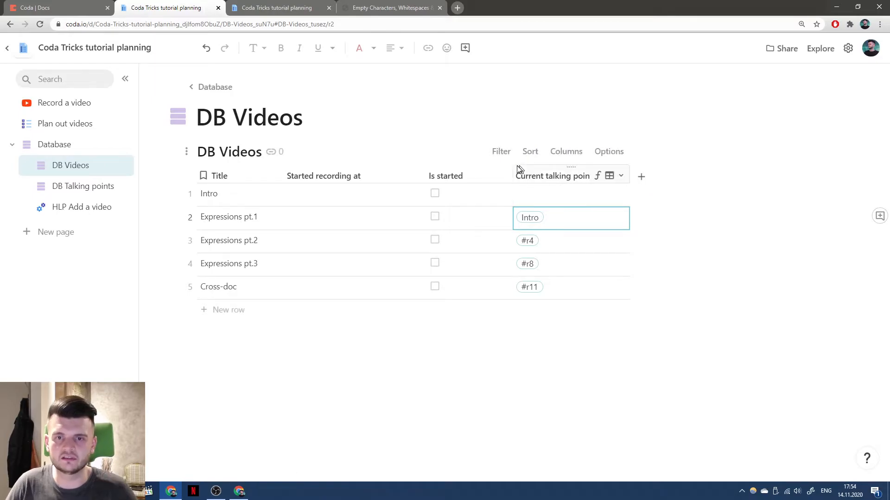
left_click(641, 177)
mouse_move(769, 279)
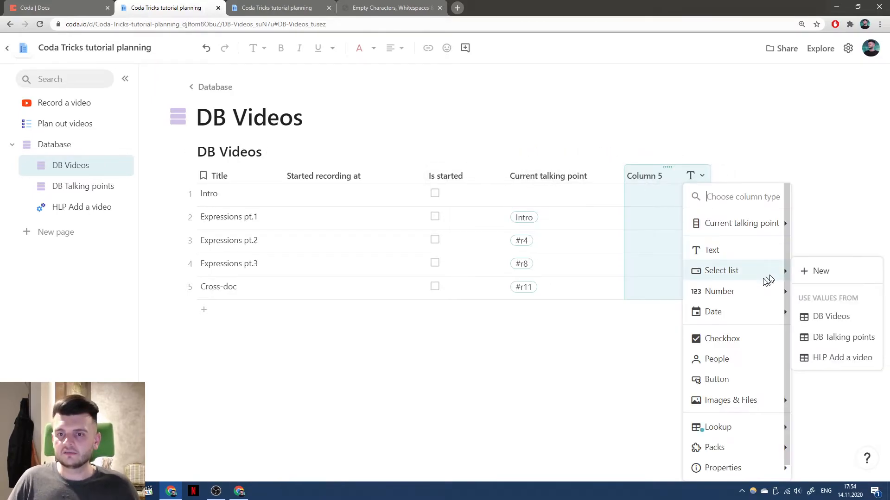
left_click(730, 378)
left_click(545, 256)
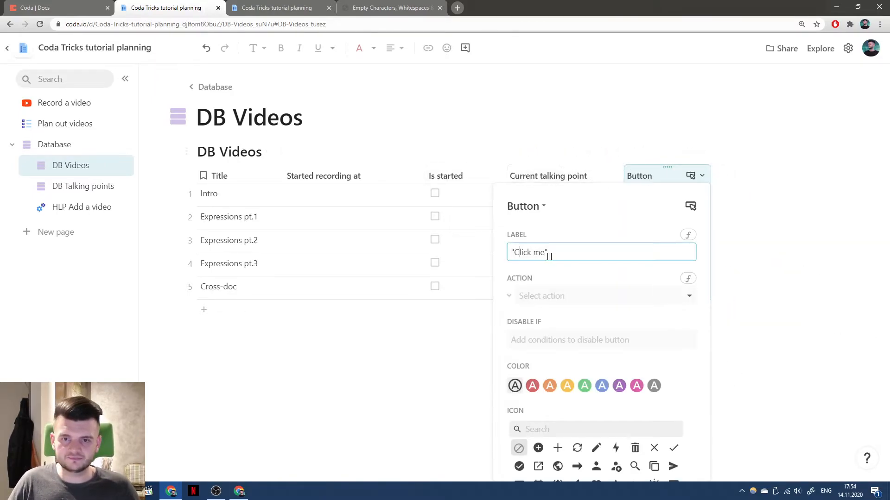
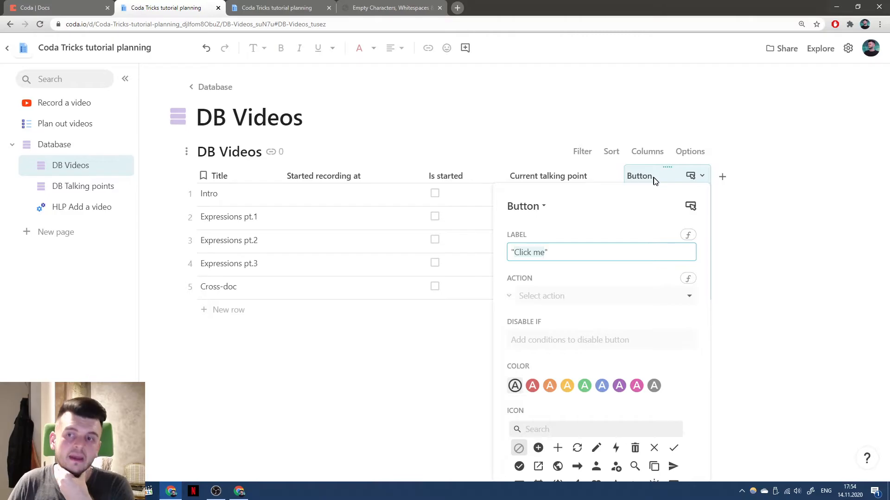
Reload the mobile preview of the Record a video page and return to the desktop doc
left_click(296, 8)
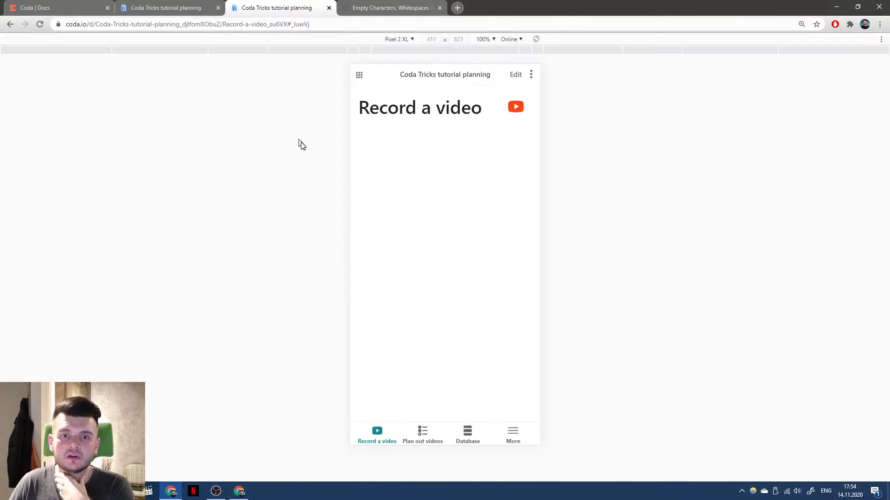
left_click(39, 26)
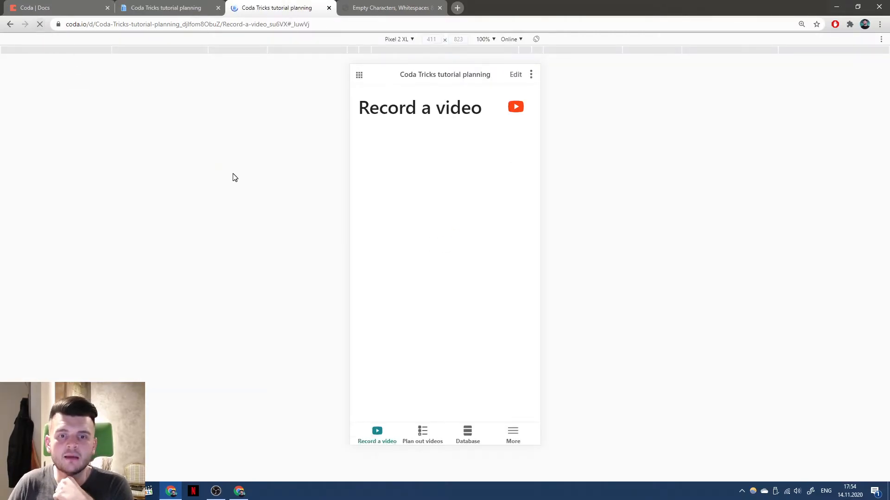
left_click(152, 6)
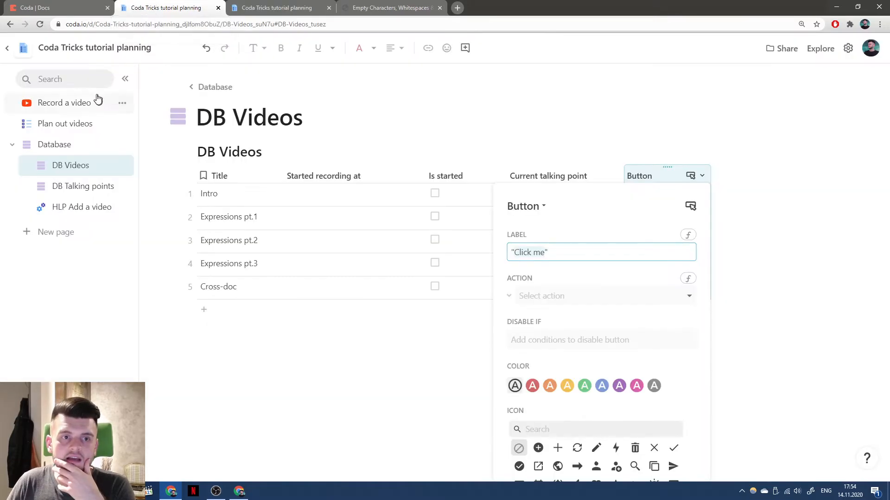
Insert a view of DB Videos on the Record a video page
left_click(71, 106)
type("/")
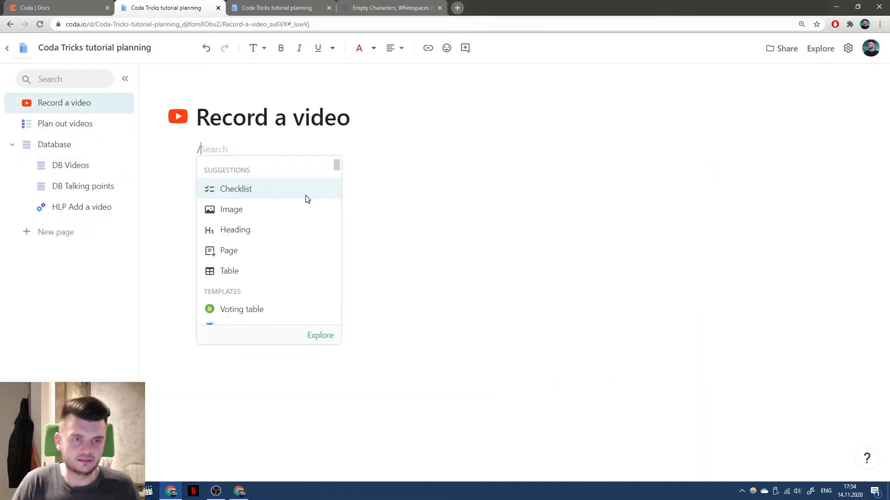
type("DB")
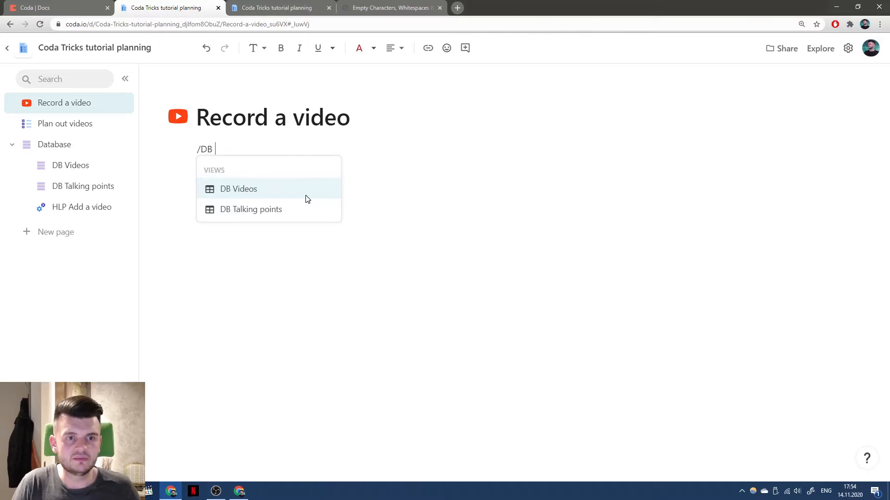
key("Return")
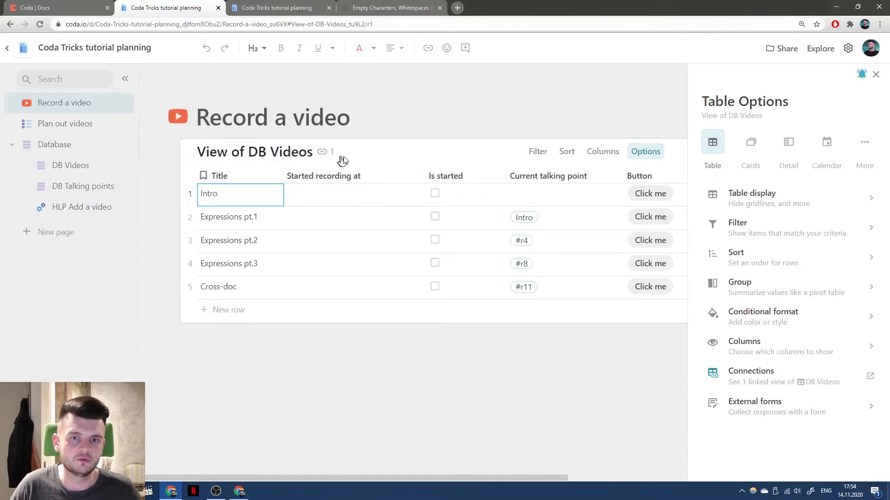
Hide the Started recording at and Is started columns in the DB Videos view
left_click(366, 176)
left_click(522, 177, "shift")
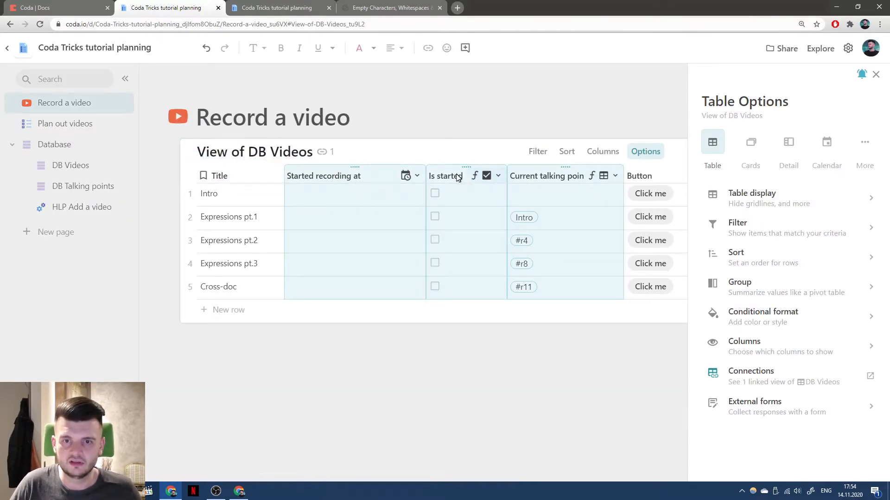
left_click(497, 176)
left_click(479, 217)
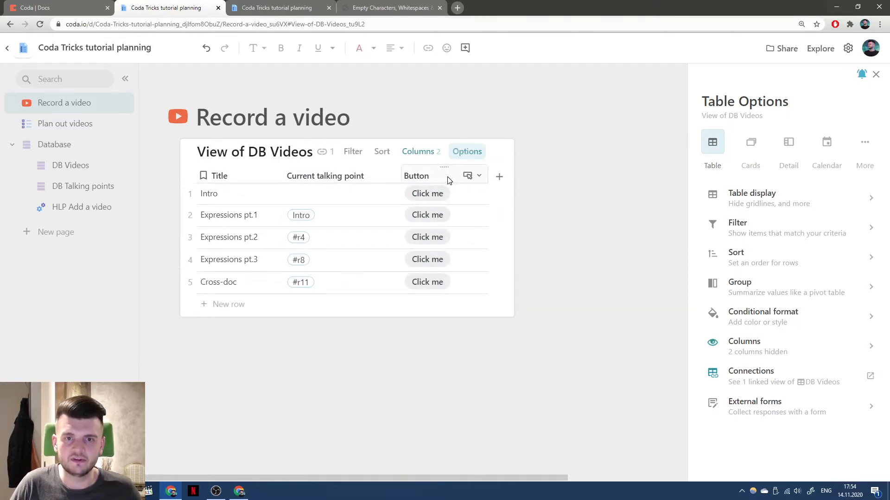
Reload the mobile preview and check how the DB Videos view displays on the Record a video page
left_click(265, 6)
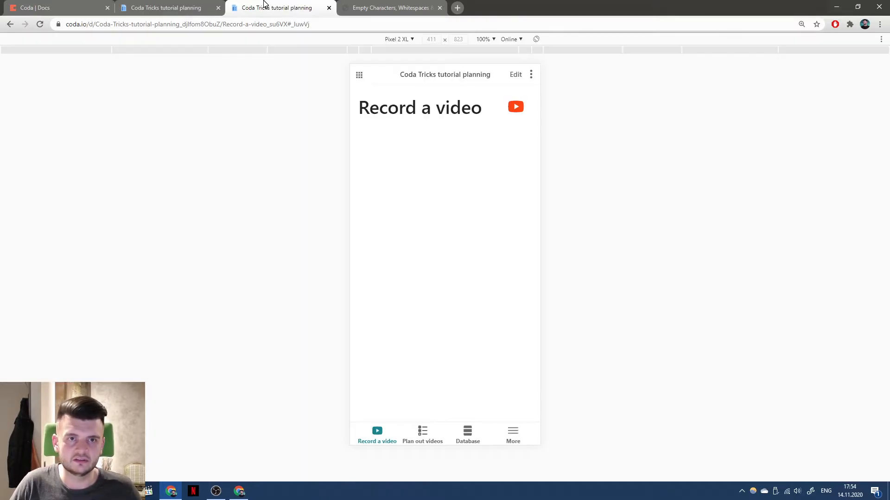
left_click(41, 25)
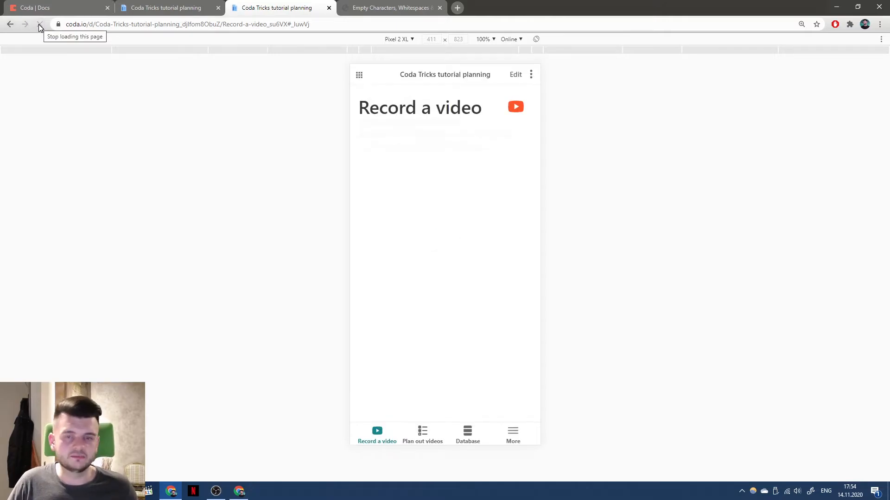
left_click(160, 5)
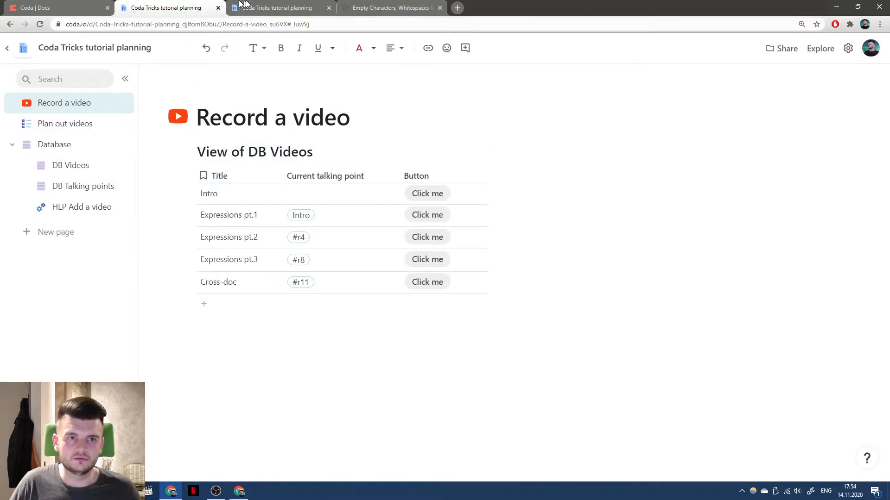
left_click(246, 4)
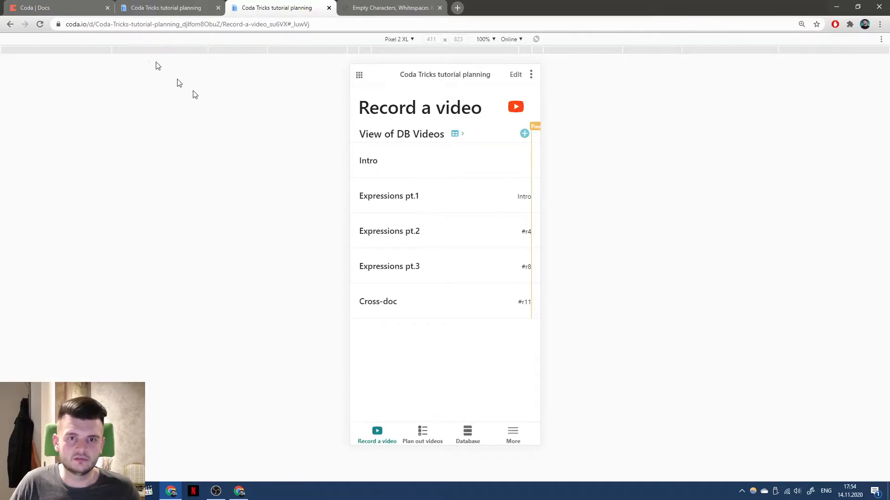
mouse_move(399, 198)
left_mouse_down()
mouse_move(494, 201)
mouse_move(359, 197)
mouse_move(509, 197)
mouse_move(404, 206)
left_mouse_up()
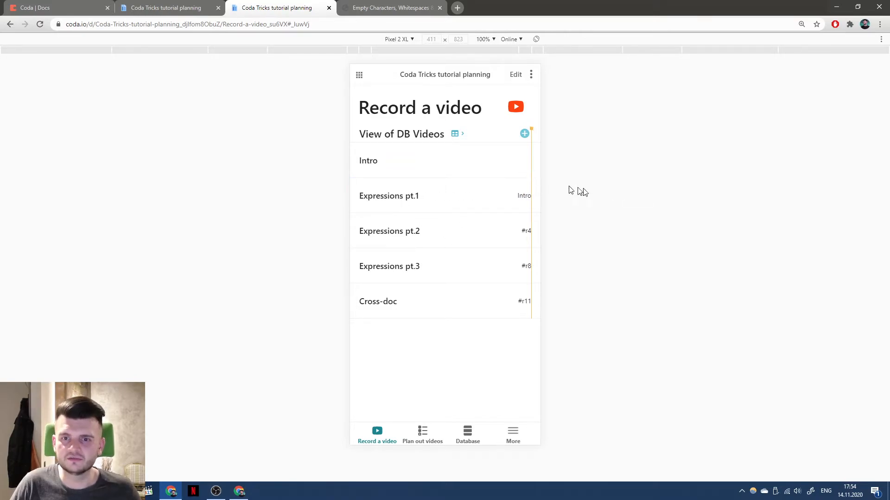
Delete the DB Videos view from the Record a video page in the desktop doc
left_click(166, 8)
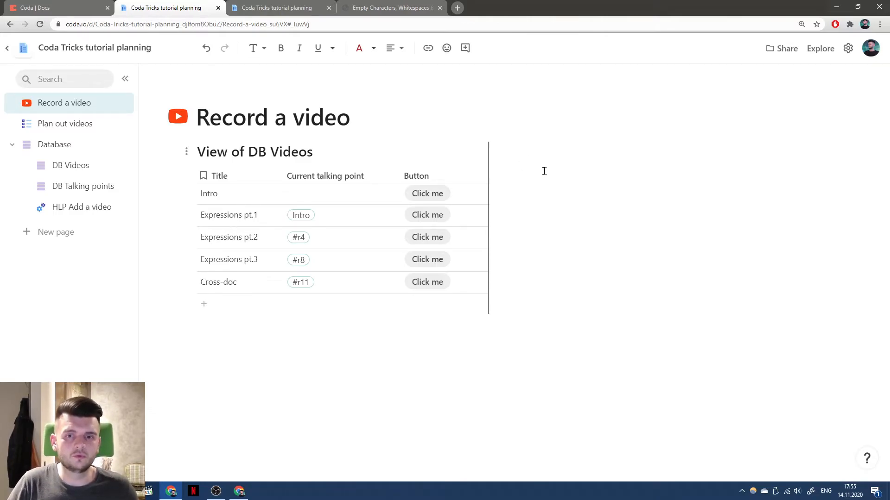
left_click(528, 174)
key("Delete")
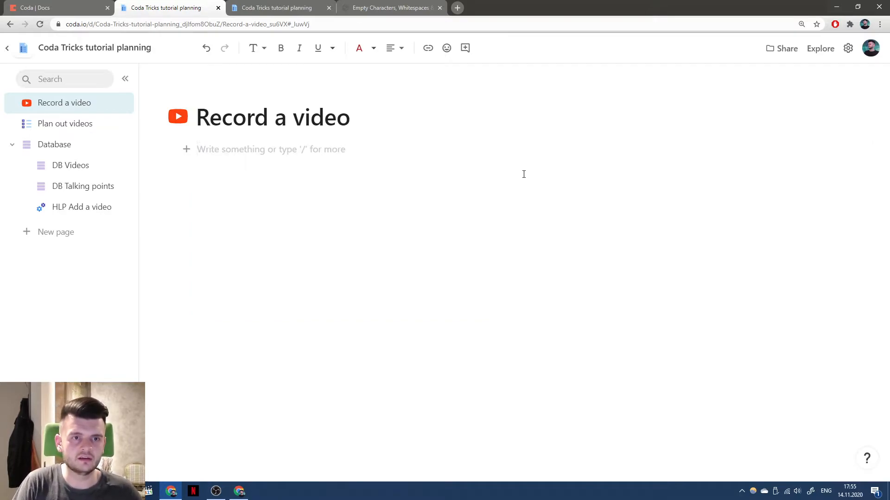
Write the bold label "Currently recording:" on the Record a video page
type("S")
key("BackSpace")
key("ctrl+b")
type("Select a video")
key("ctrl+shift+Left")
key("ctrl+shift+Left")
type("Currently recording:")
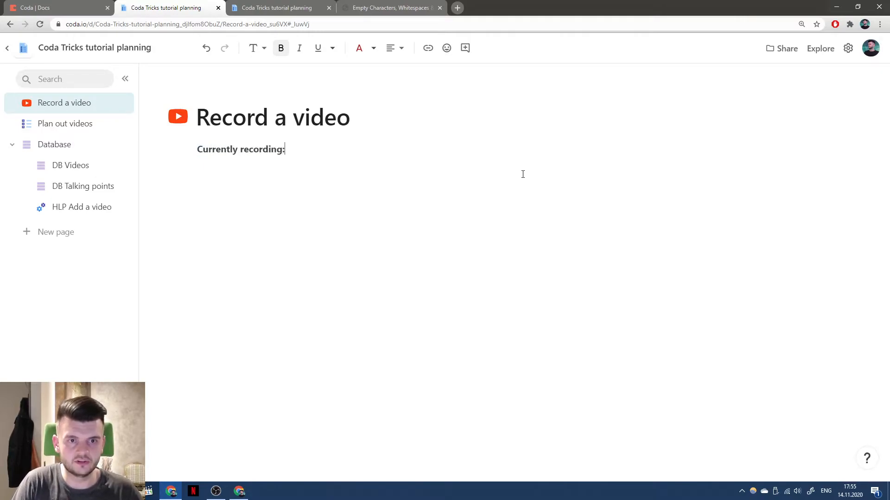
Insert a select control on the line below the label and name it Current video
key("Return")
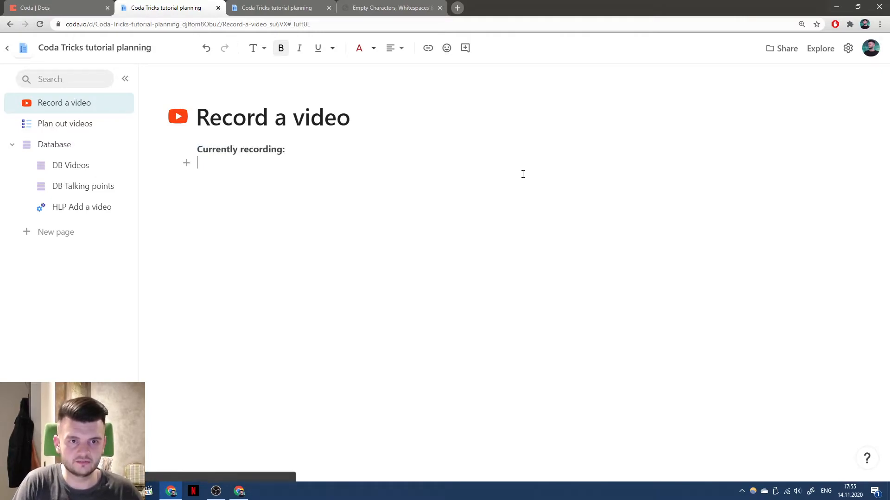
type("/")
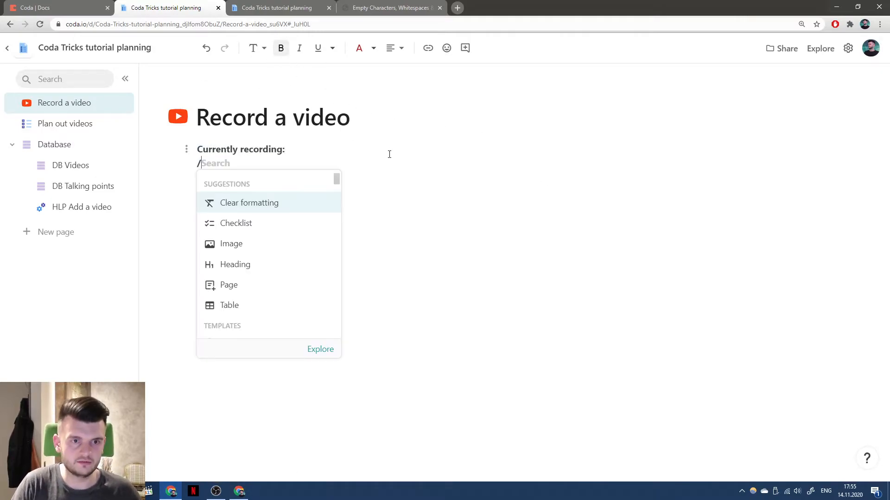
type("sele")
key("Return")
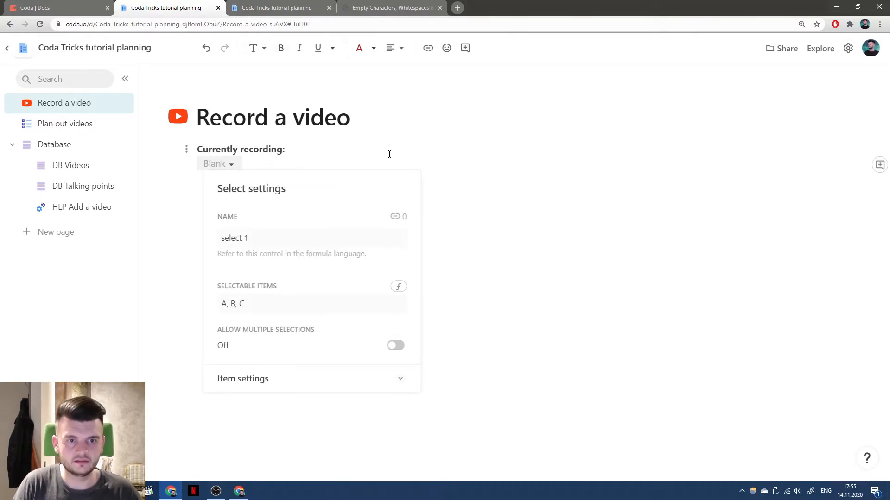
type("Cu")
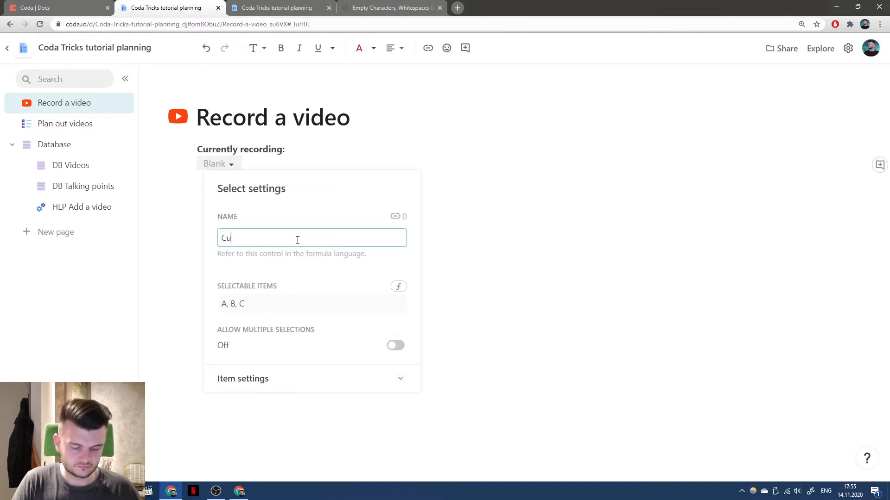
type("rrent video")
key("Tab")
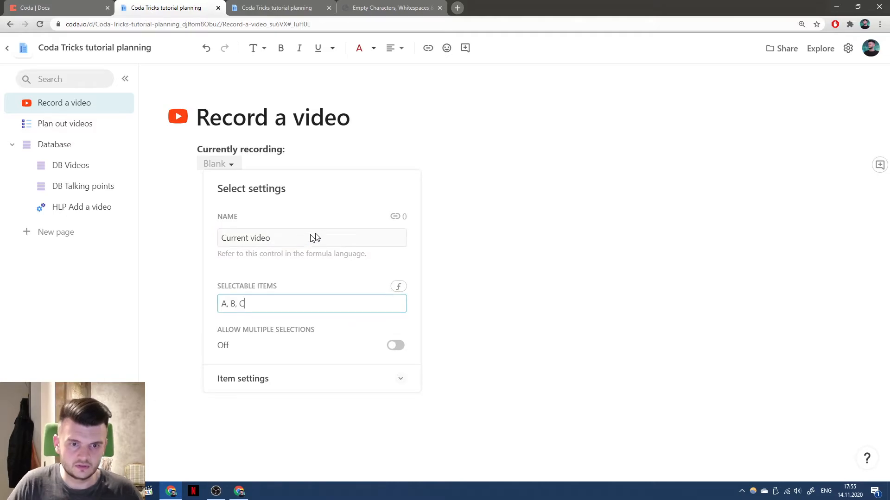
Set the control's selectable items to the formula DB Videos, and choose Expressions pt.1 as its value
left_click(400, 286)
key("ctrl+a")
key("BackSpace")
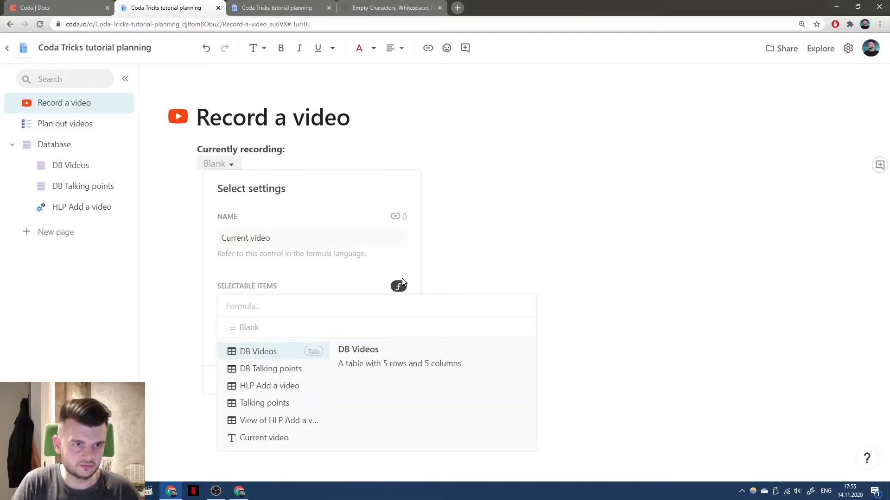
key("Tab")
key("Return")
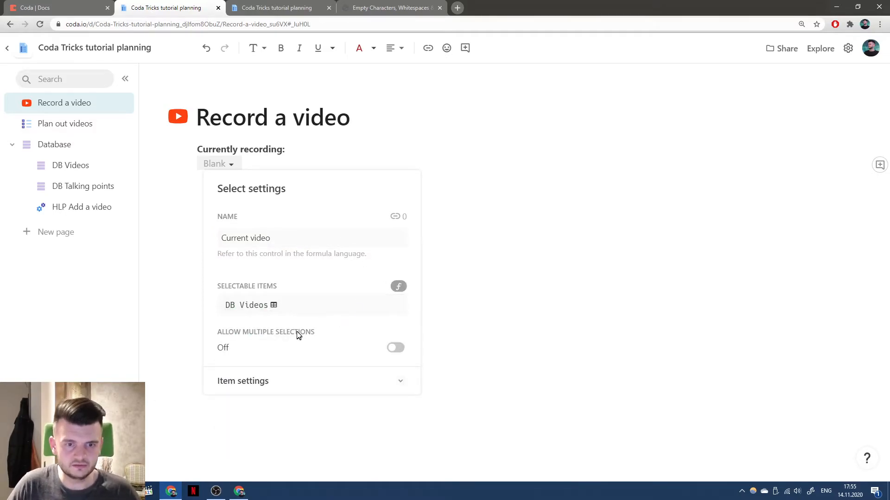
left_click(300, 392)
left_click(224, 163)
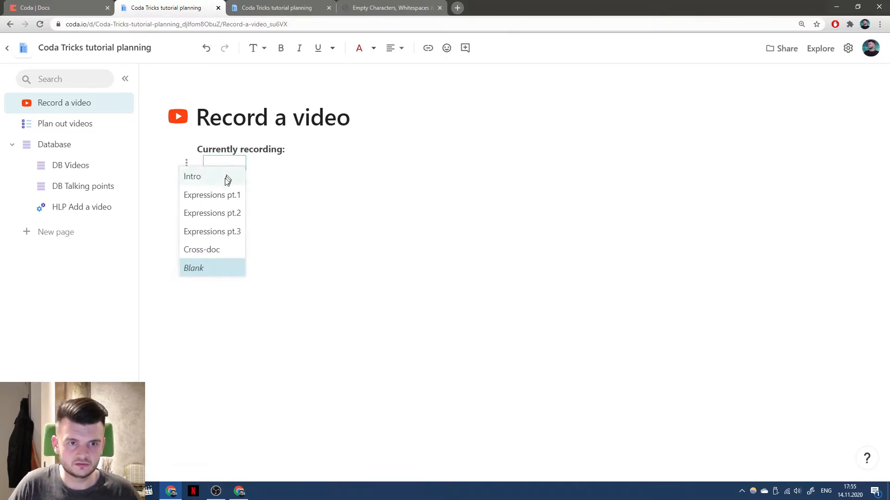
left_click(220, 195)
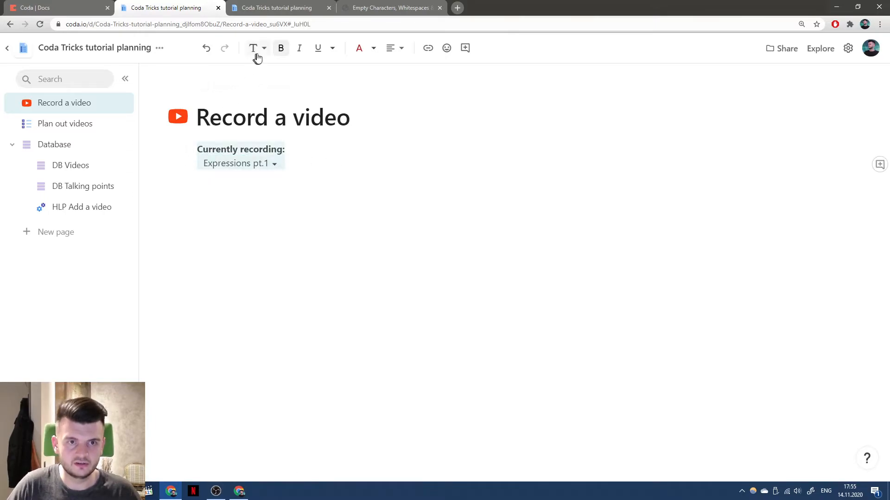
Format the Currently recording label and the select control as Heading 3
left_click(265, 49)
left_click(281, 123)
left_click(333, 151)
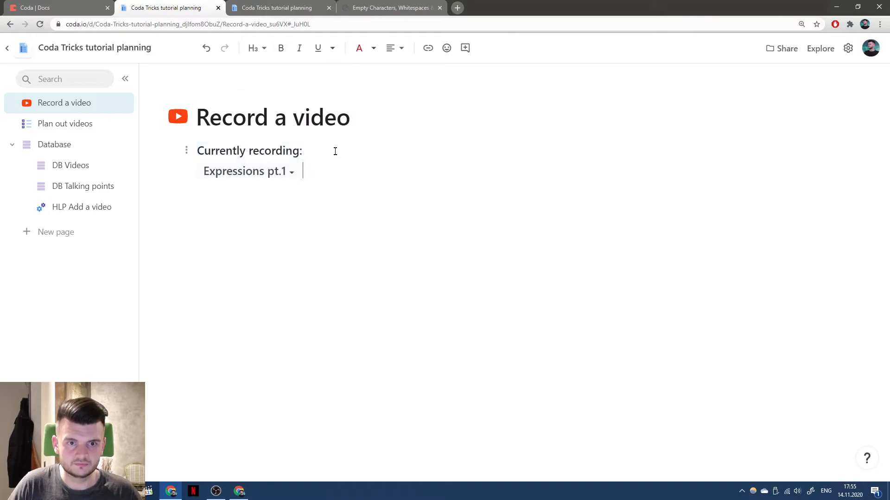
Bring the select control up onto the label's line and make the Currently recording label bold
key("Delete")
left_click(197, 151, "shift")
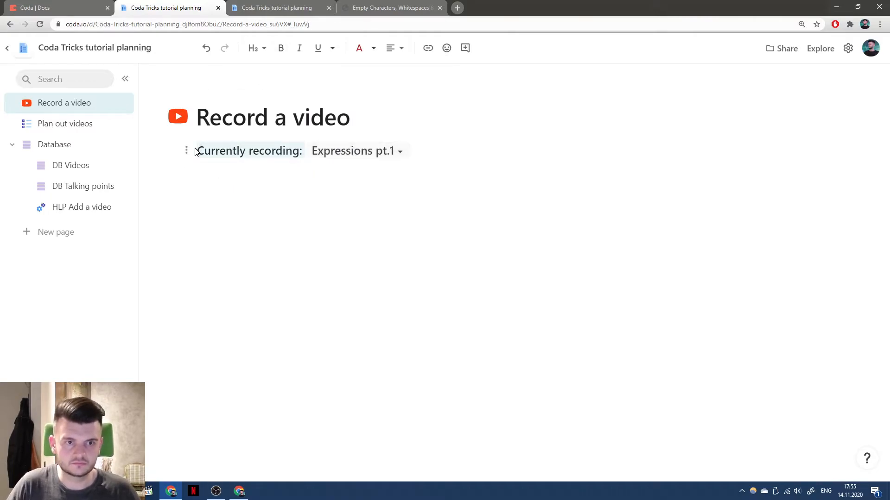
key("ctrl+b")
Choose Expressions pt.2 in the select control, and test it in the mobile preview by switching between videos, ending on Expressions pt.3
left_click(388, 151)
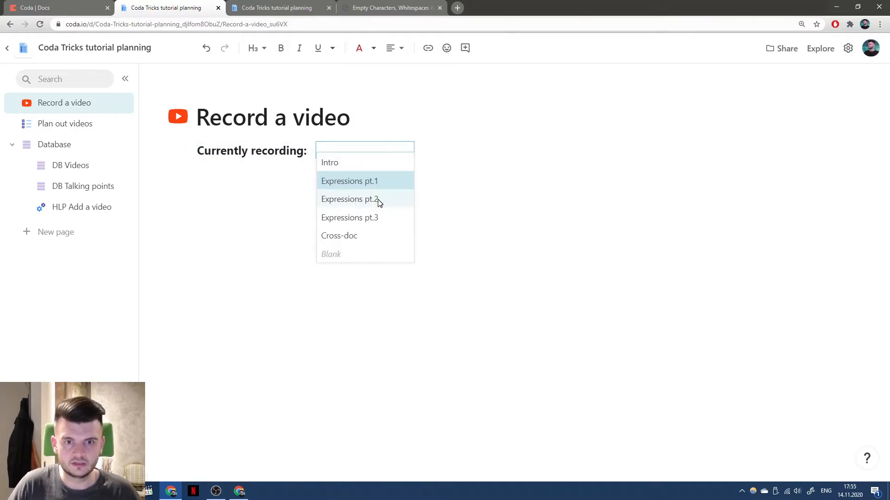
left_click(406, 200)
left_click(276, 7)
left_click(467, 133)
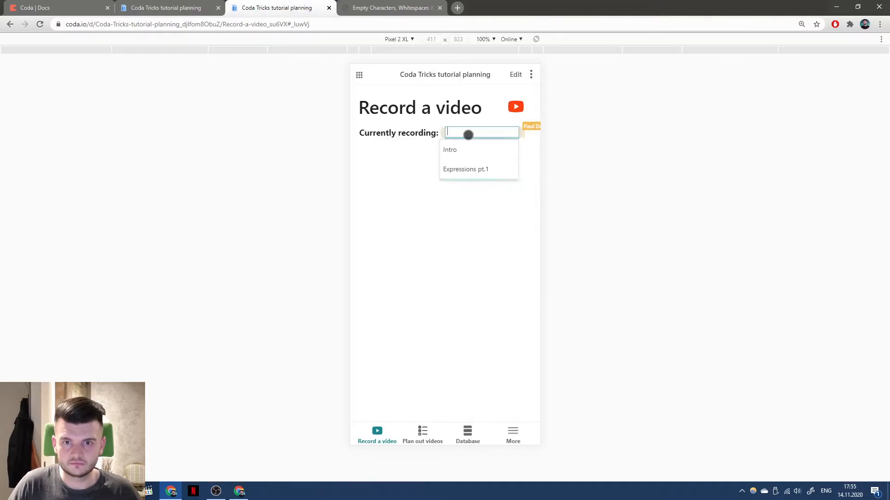
left_click(462, 165)
left_click(479, 133)
left_click(477, 194)
left_click(485, 136)
left_click(487, 188)
left_click(492, 129)
left_click(479, 208)
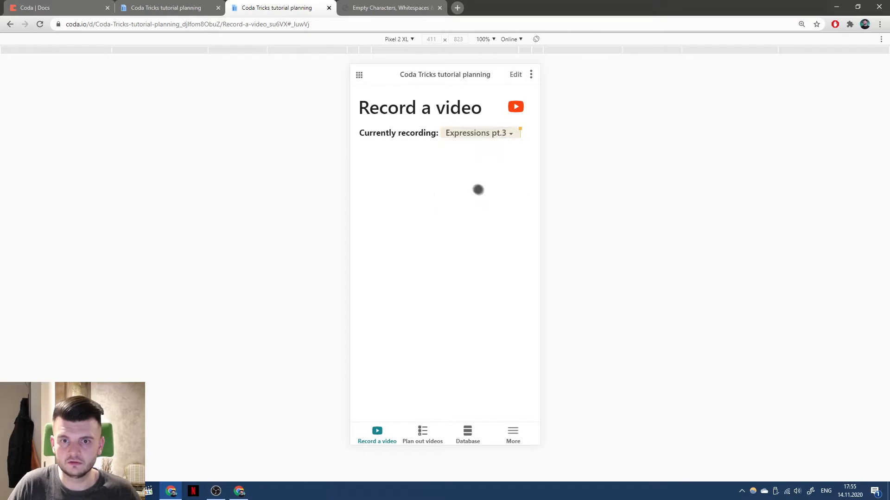
Add the line "Current talking point:" below the video selector on the Record a video page
left_click(165, 4)
left_click(473, 236)
type("Current")
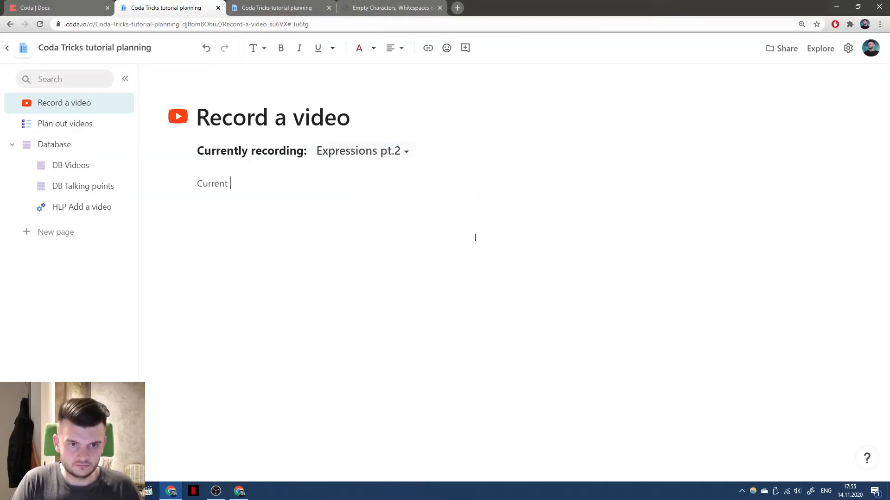
key("Return")
Insert a formula under the talking point label that references the Current talking point of the Current video control
type("=")
type("Cur")
key("Tab")
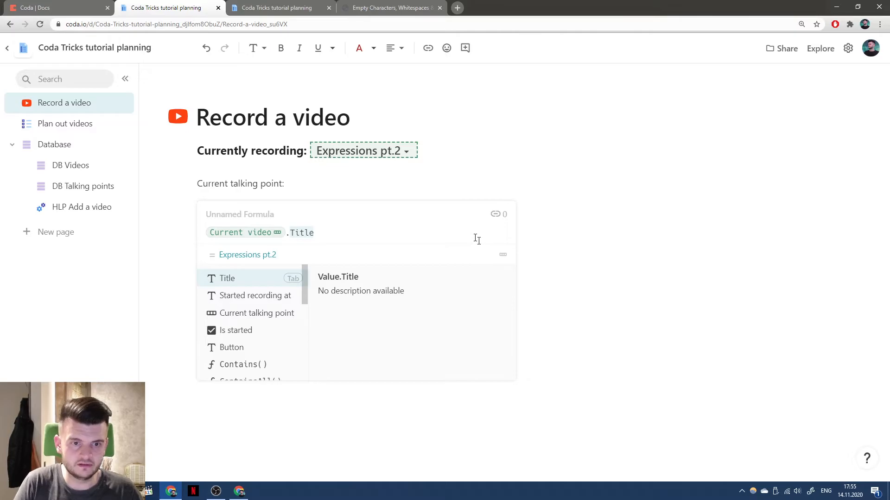
key("Down")
key("Down")
key("Tab")
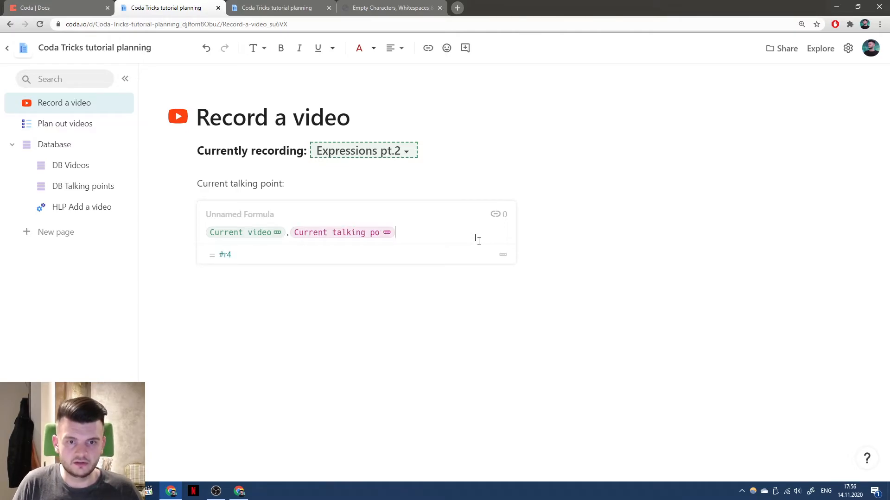
Extend the formula with the Talking point column, and choose Expressions pt.1 as the current video
type(".tit")
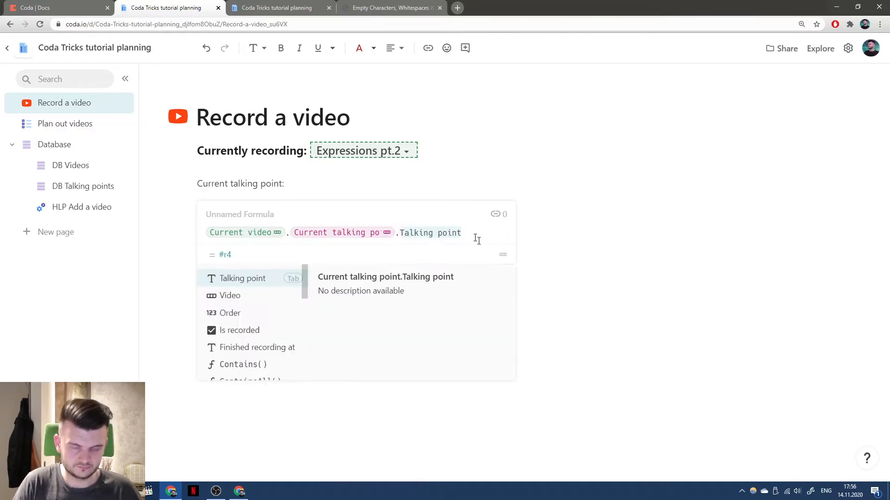
key("BackSpace")
key("BackSpace")
key("BackSpace")
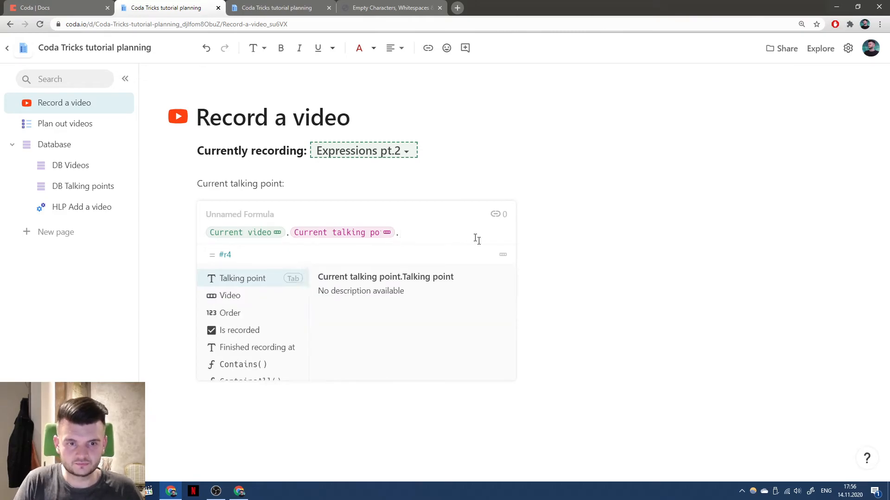
key("Tab")
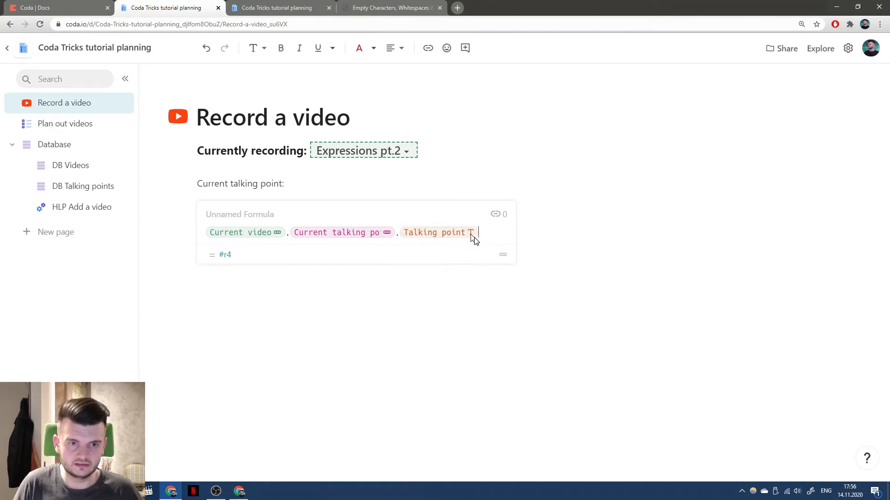
left_click(378, 179)
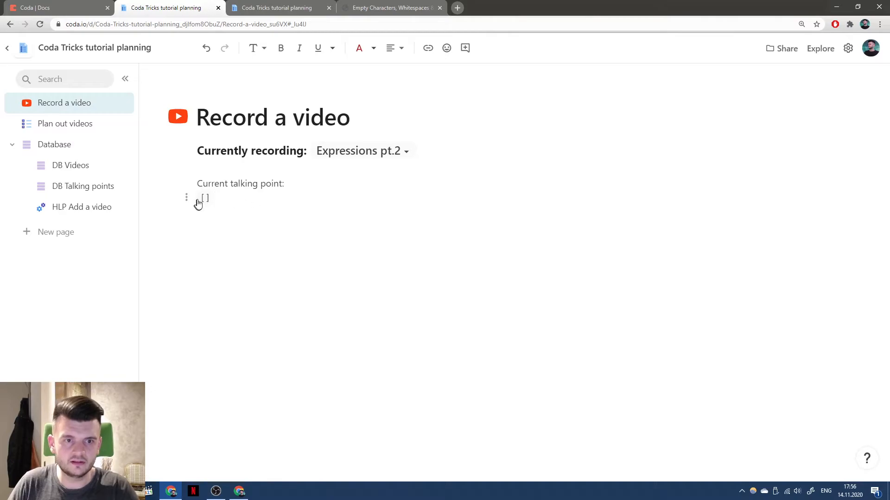
left_click(381, 146)
left_click(369, 181)
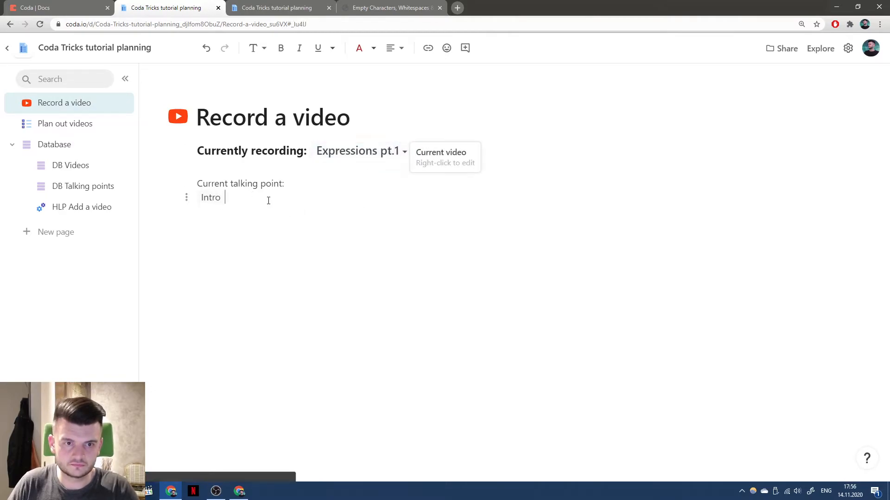
Format the talking point formula's line as a code block and check its look in the mobile preview
left_click(204, 194)
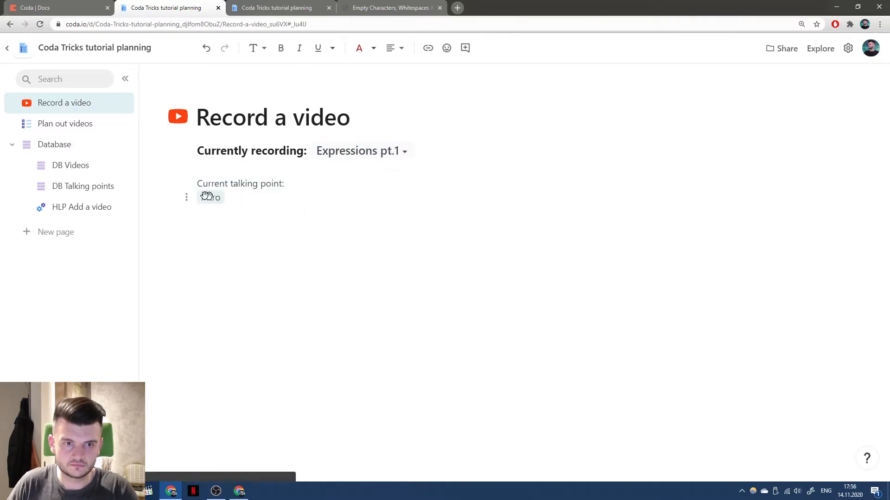
left_click(265, 49)
left_click(280, 267)
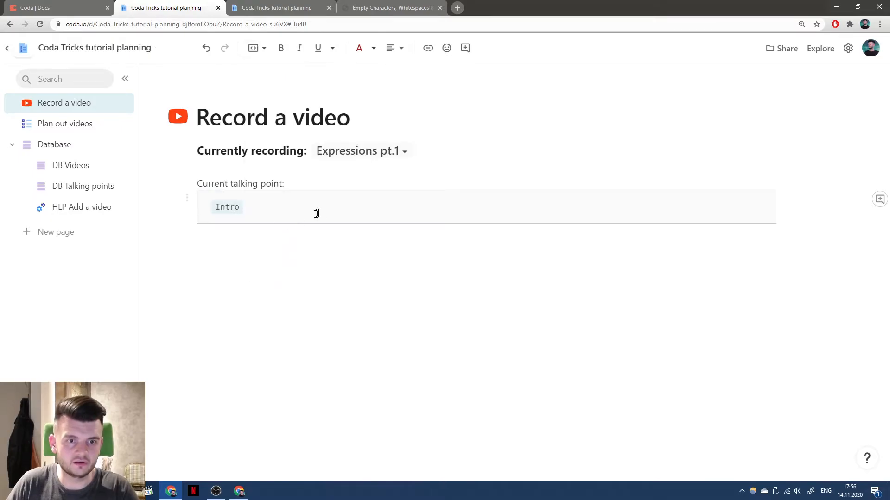
left_click(287, 7)
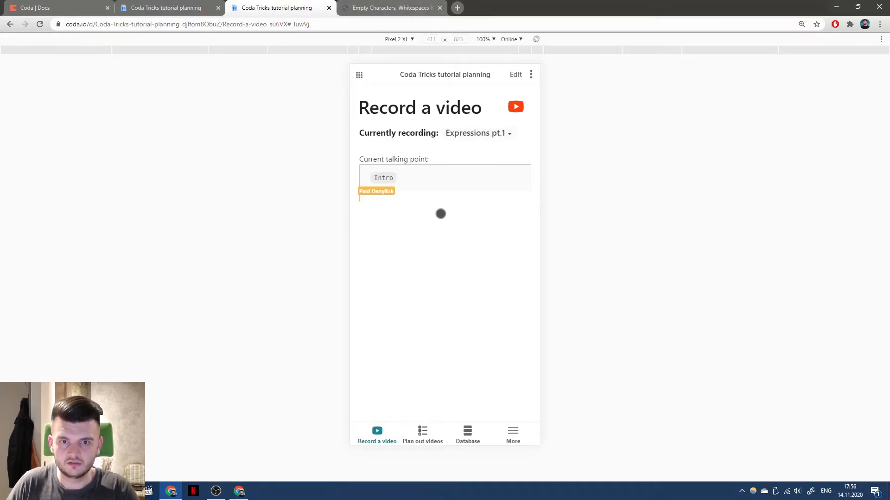
left_click(163, 6)
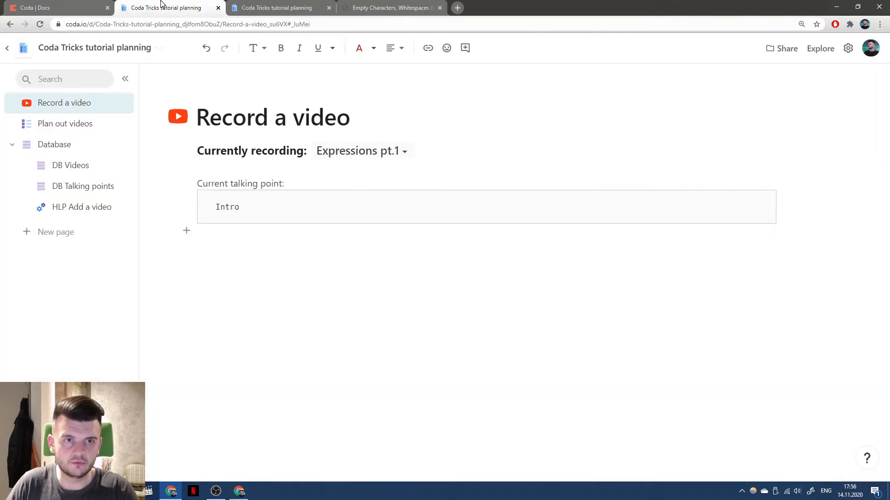
Insert a button below the talking point code block
type("/")
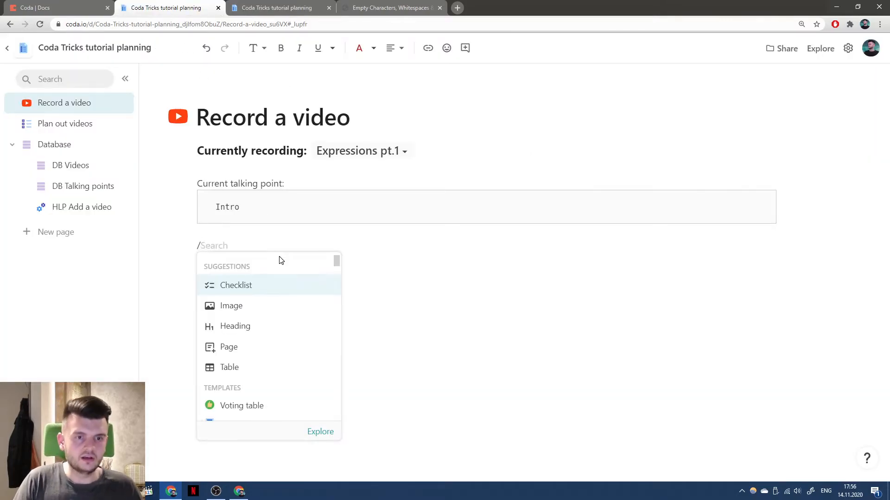
type("but")
key("Return")
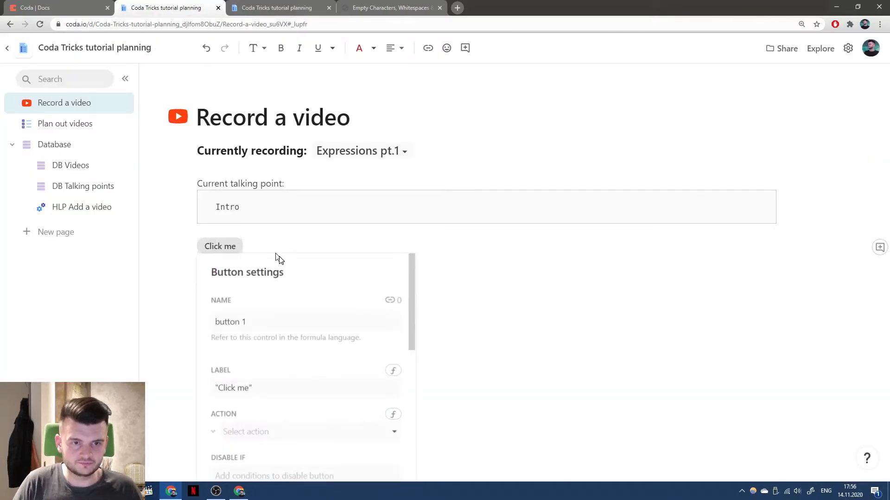
Rename the Button column of the DB Videos table to "Next step"
left_click(93, 166)
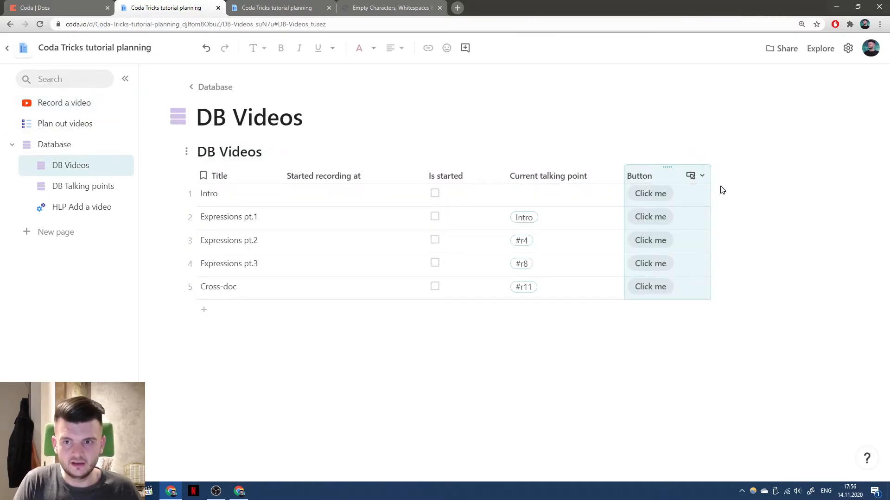
type("Next step")
key("Return")
Replace the label of the Next step column's button with a formula that starts with If()
left_click(693, 175)
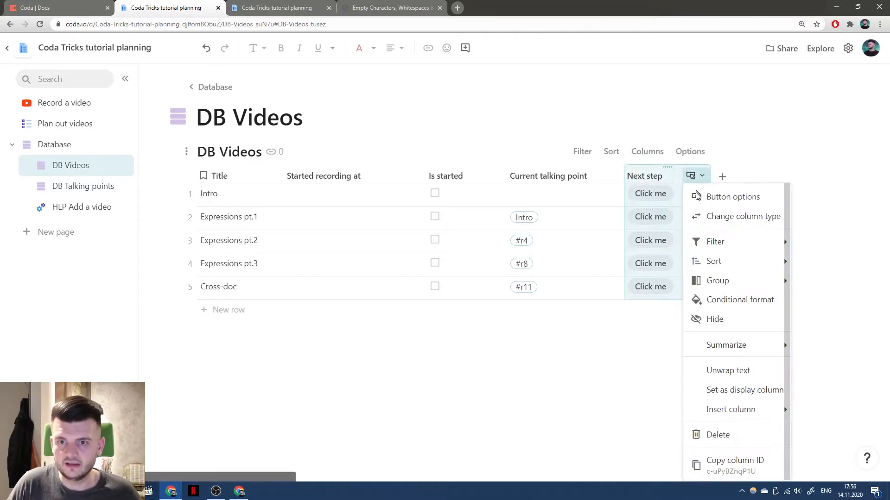
left_click(712, 201)
left_click(639, 250)
key("ctrl+a")
key("BackSpace")
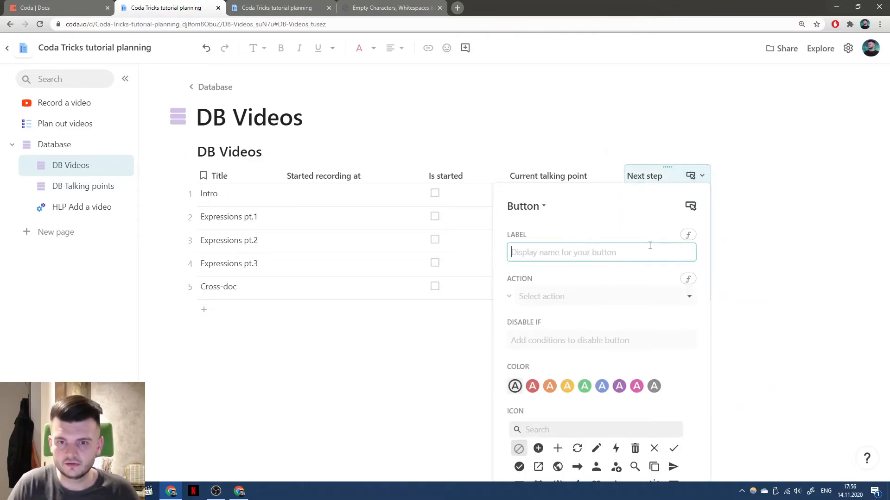
type("=")
key("ctrl+a")
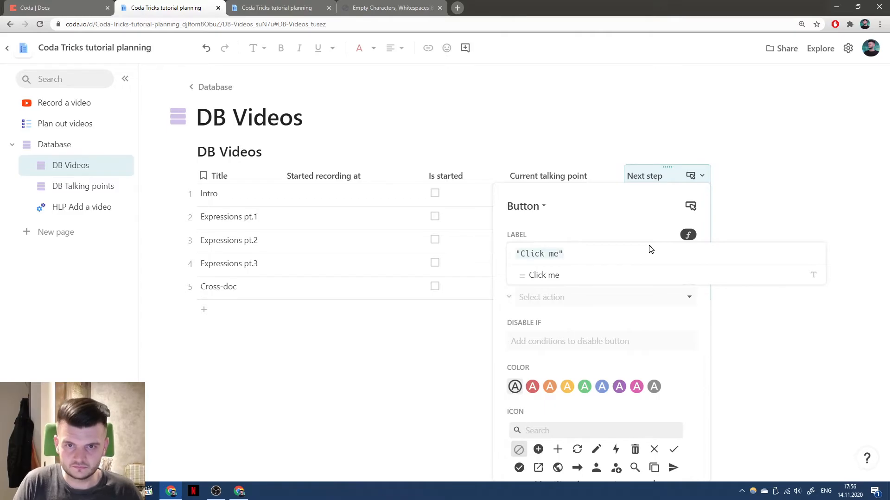
key("BackSpace")
type("If(Title")
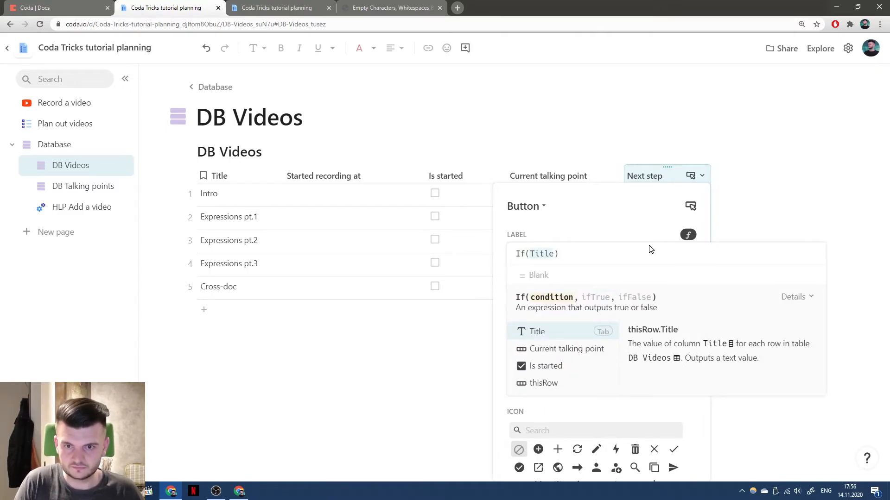
Set the If condition in the Next step button's label formula to Is started = false
key("shift+Return")
key("shift+Return")
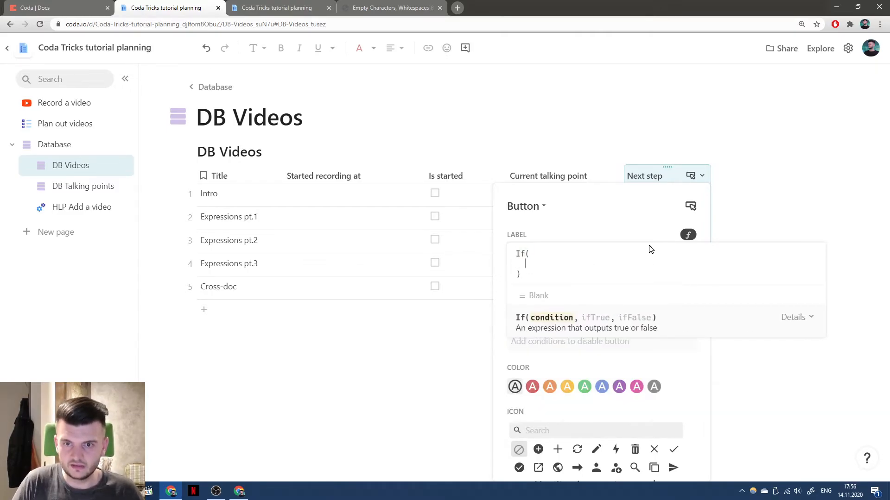
type("Is")
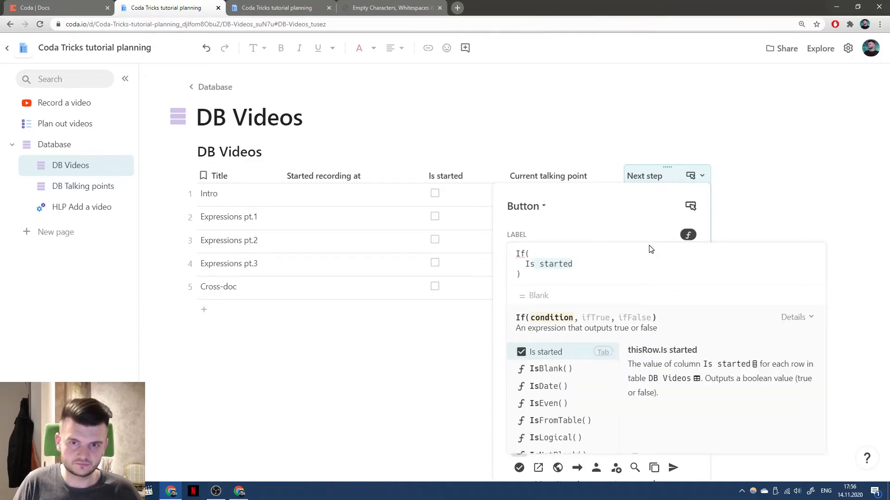
key("Tab")
type(",")
key("shift+Return")
type("\"S")
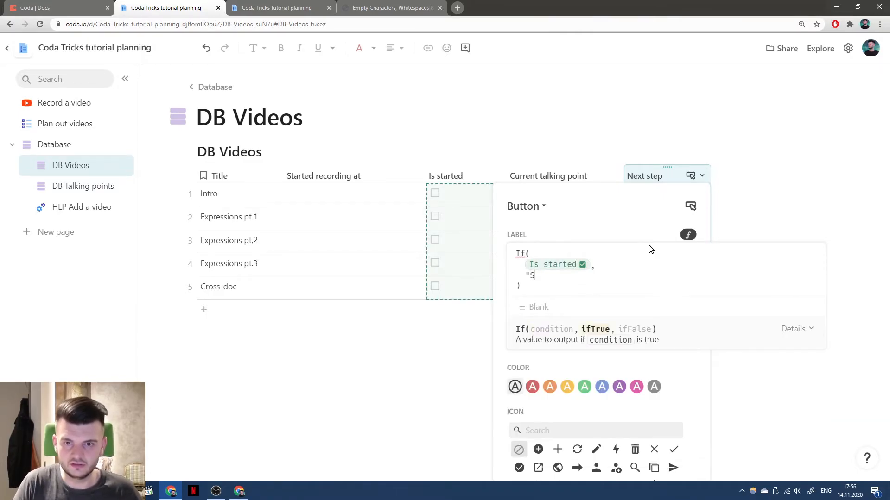
key("Up")
type("= false")
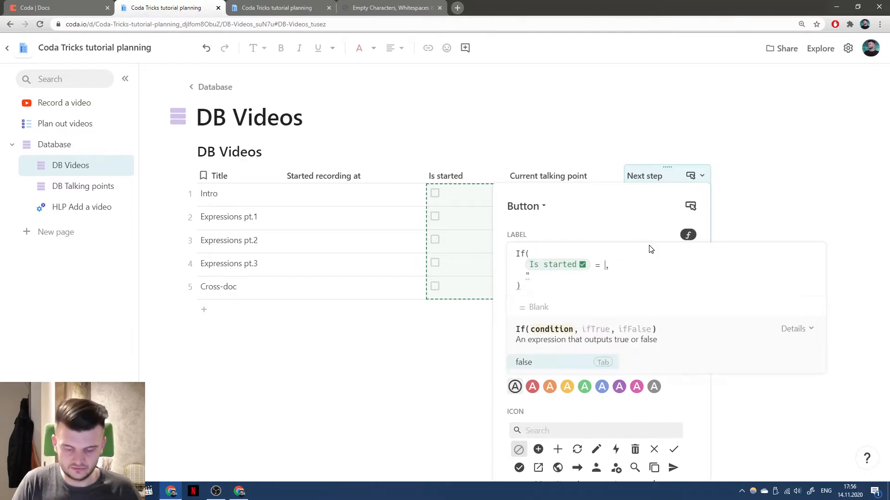
Make the label formula return "Start recording" for that condition and begin a new line for another argument
key("Down")
type("S")
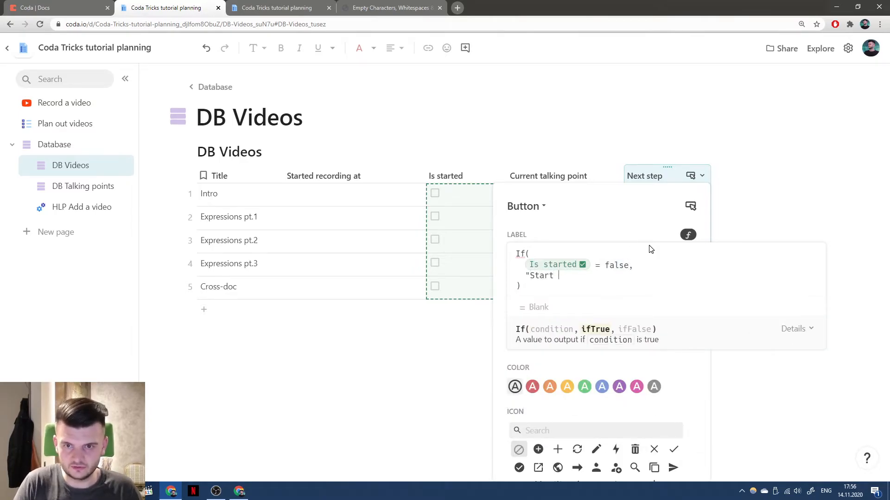
type("tart recording\",")
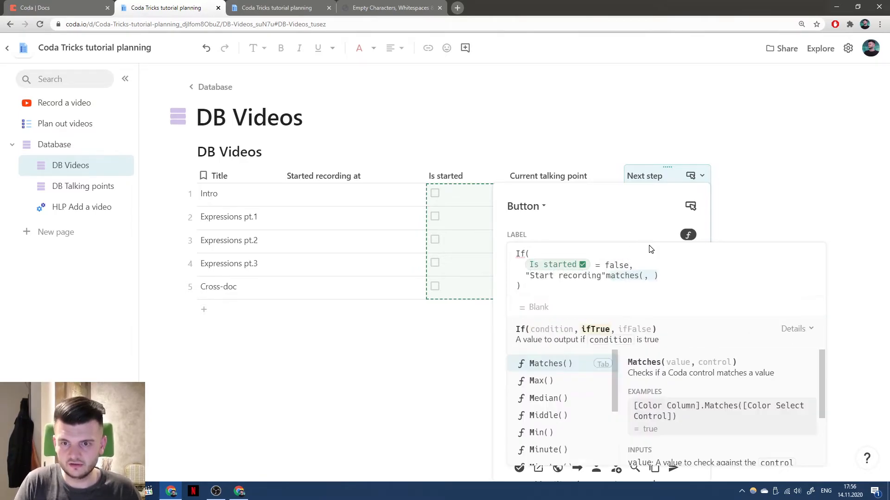
key("shift+Return")
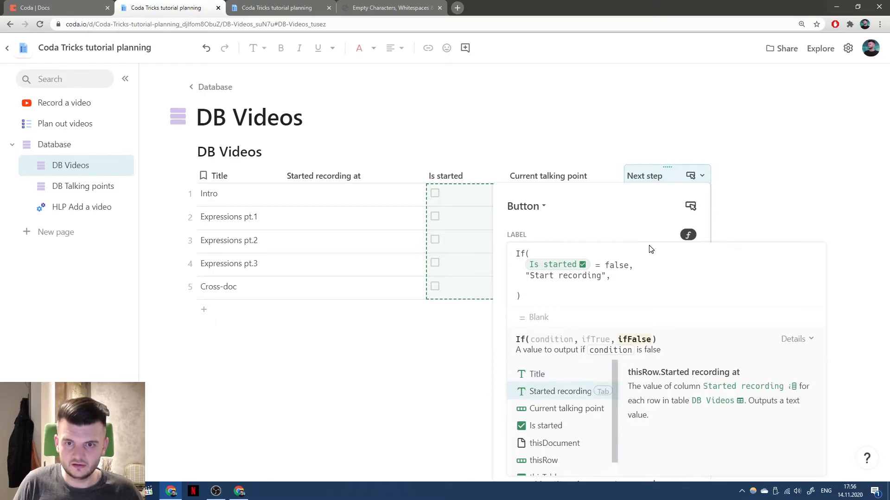
Change the label formula's function from If to SwitchIf
left_click(521, 254)
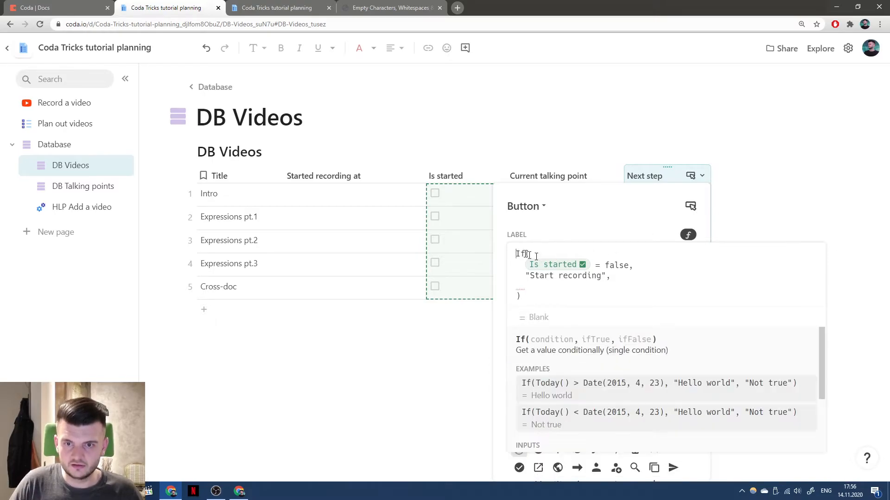
type("Switch")
key("Down")
key("Down")
key("Down")
Add Current talking point.IsBlank() as the second condition of the SwitchIf label formula and save it
type("Cu")
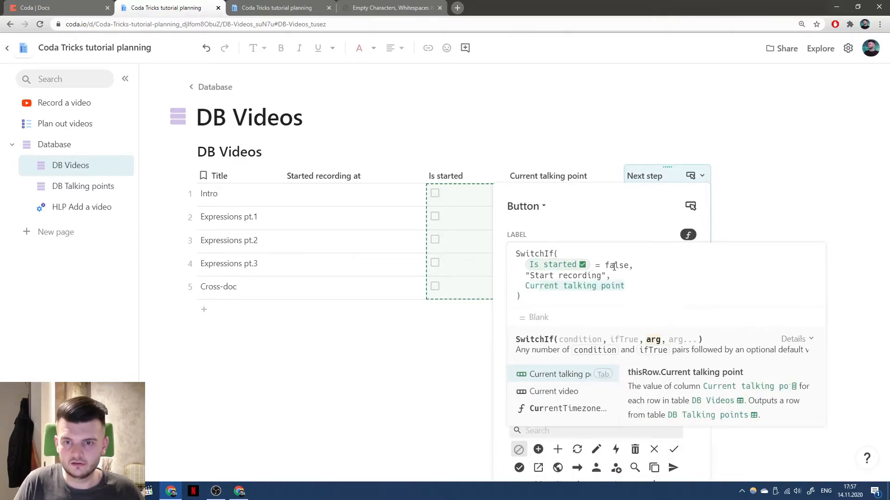
key("Tab")
type(".IsN")
key("BackSpace")
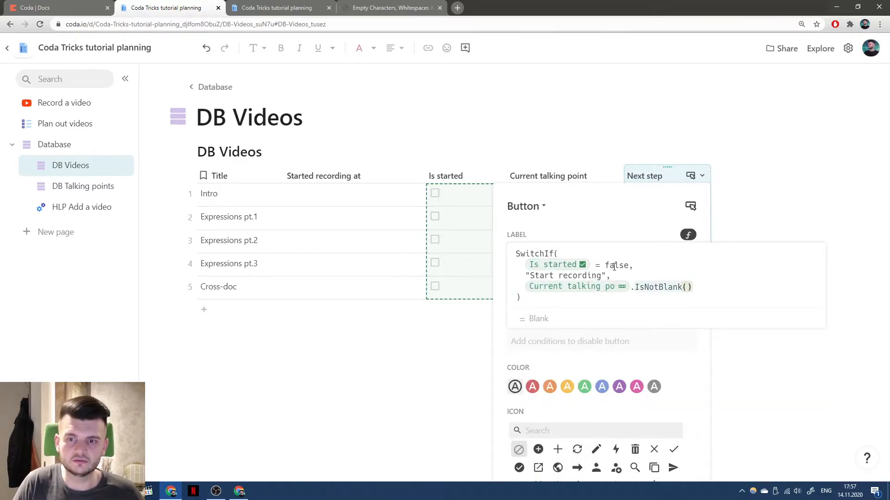
type("B")
key("Tab")
key("Return")
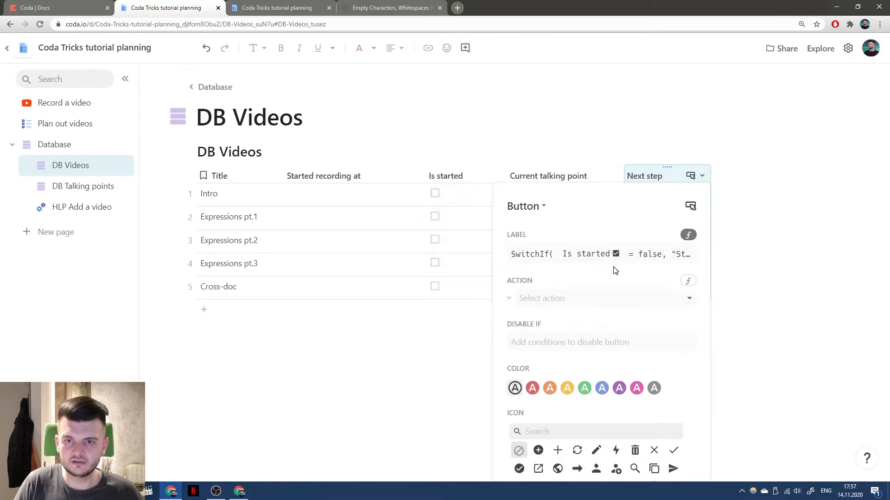
Insert a new People column directly after the Current talking point column in DB Videos
left_click(561, 174)
left_click(559, 175)
right_click(537, 172)
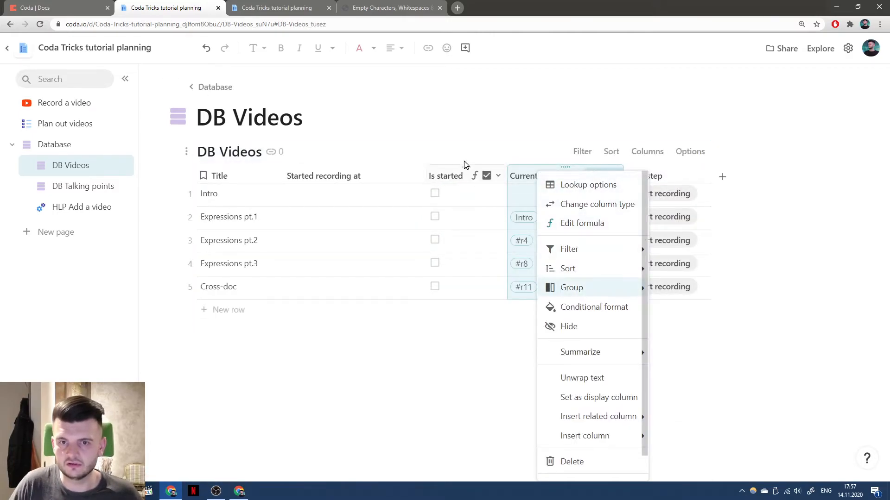
mouse_move(597, 436)
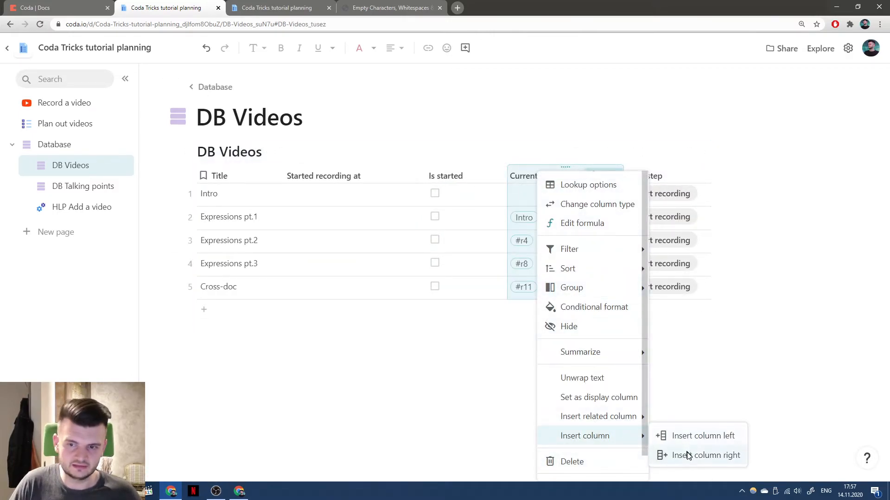
left_click(681, 456)
left_click(717, 357)
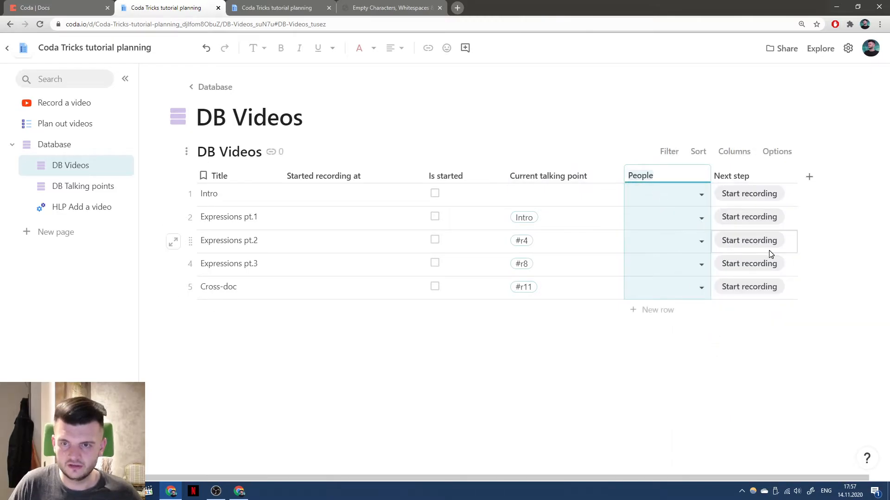
Convert the new column to the Checkbox type and name it "Is finished"
left_click(689, 177)
left_click(714, 217)
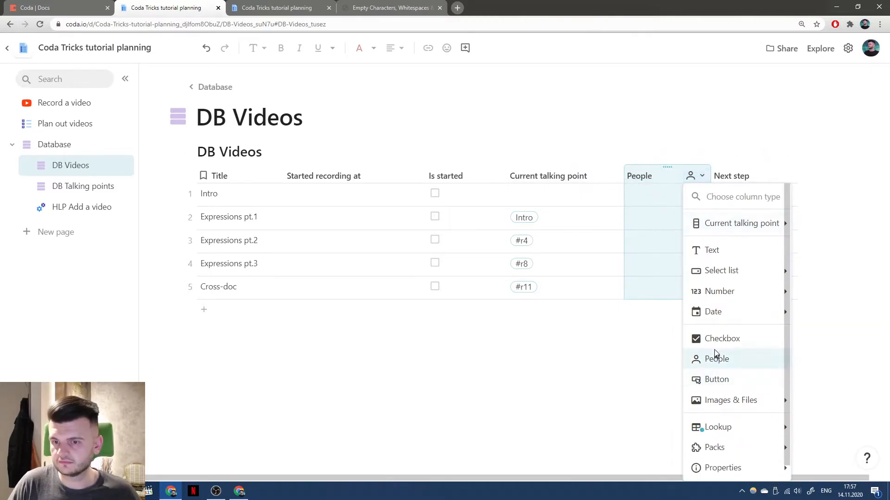
left_click(716, 339)
type("Is finished")
key("Return")
Give the Is finished column the formula Current talking point.IsBlank()
left_click(650, 181)
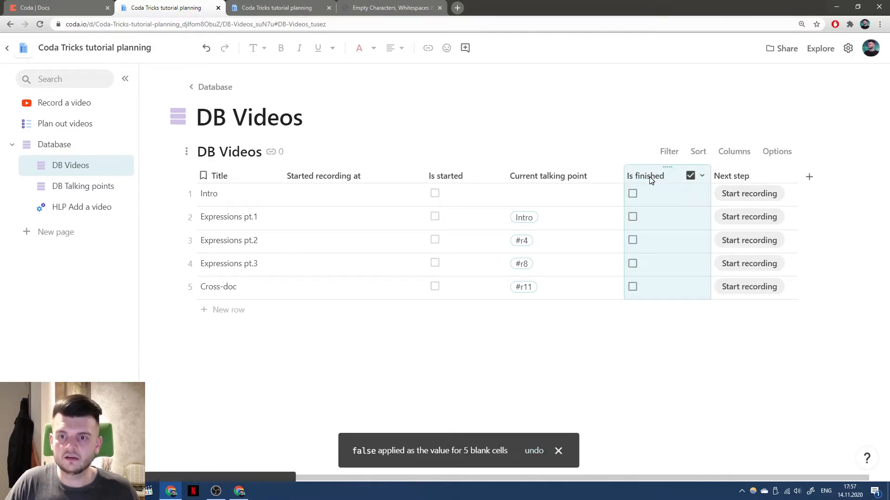
type("=Current talking point")
key("Tab")
type(".IsB")
key("Tab")
key("Return")
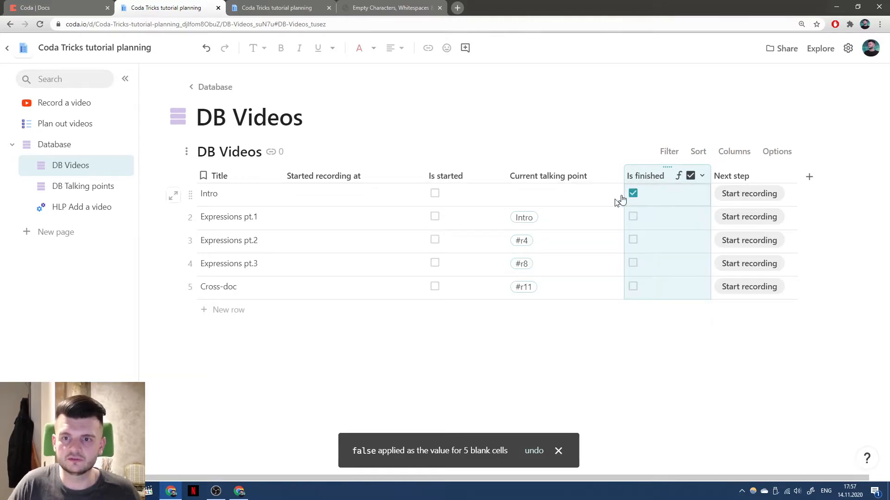
left_click(570, 222)
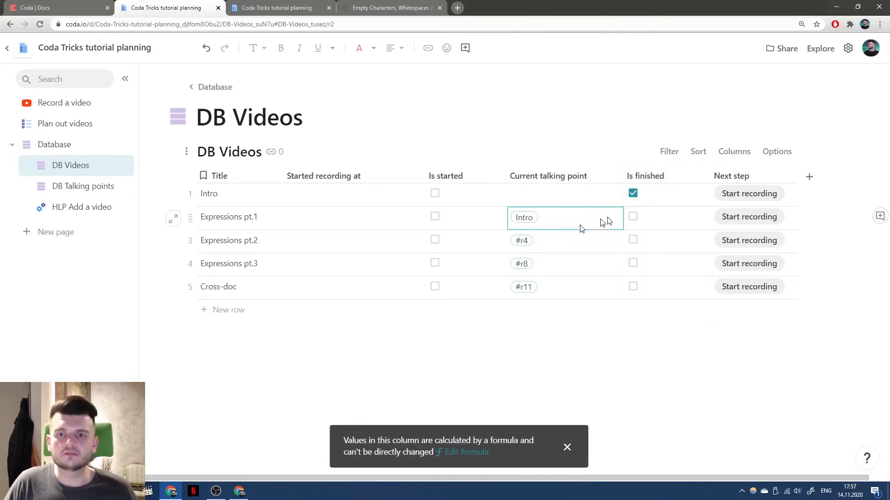
Replace the second condition in the Next step button's label formula with the Is finished column
left_click(721, 176)
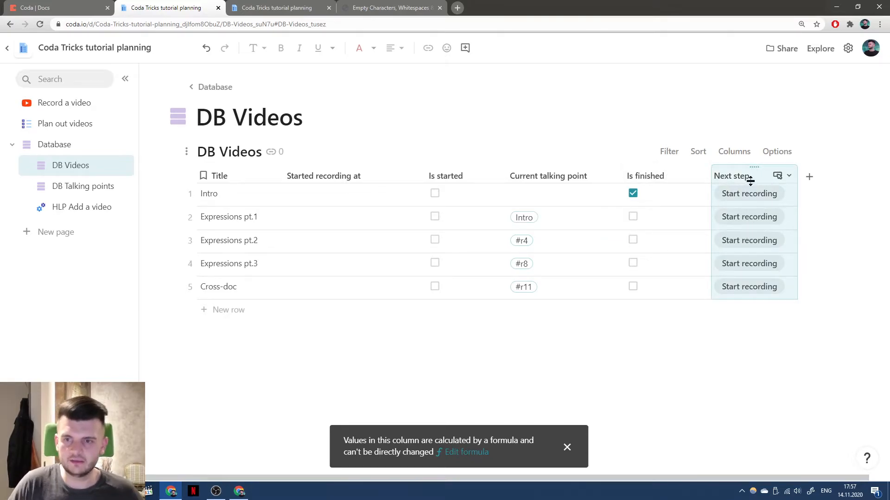
left_click(777, 175)
left_click(631, 254)
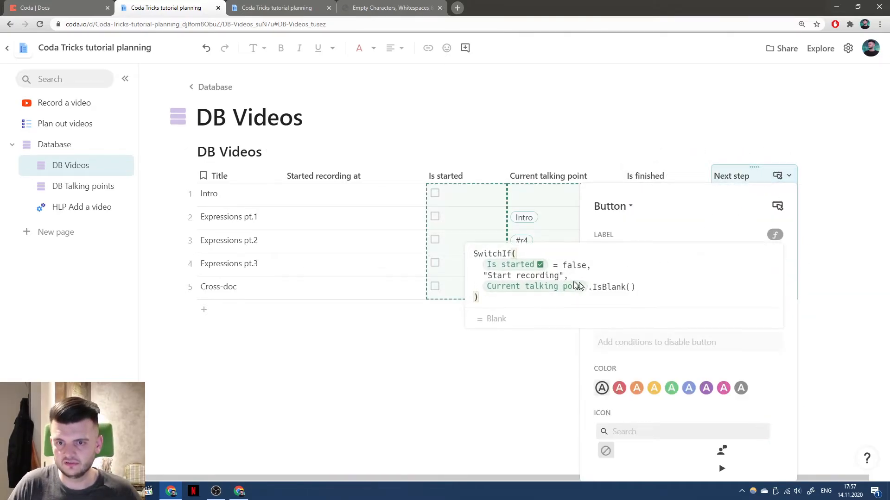
left_click(643, 287)
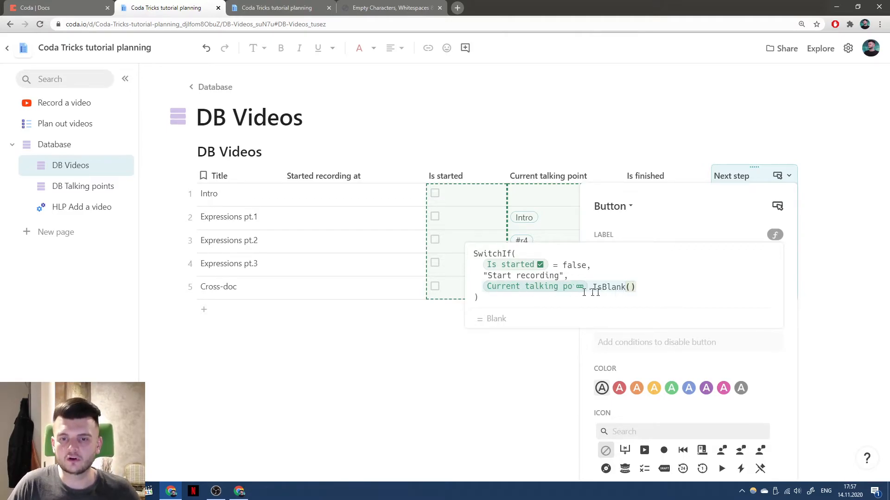
type("Is started")
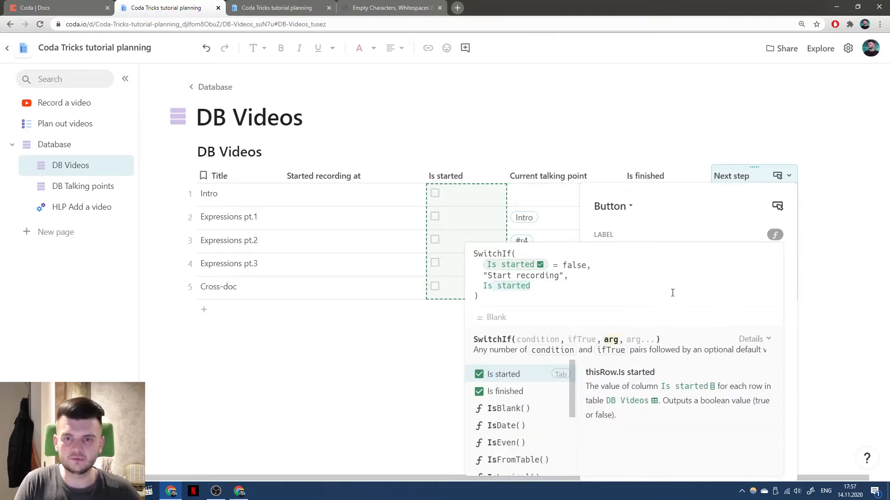
key("Down")
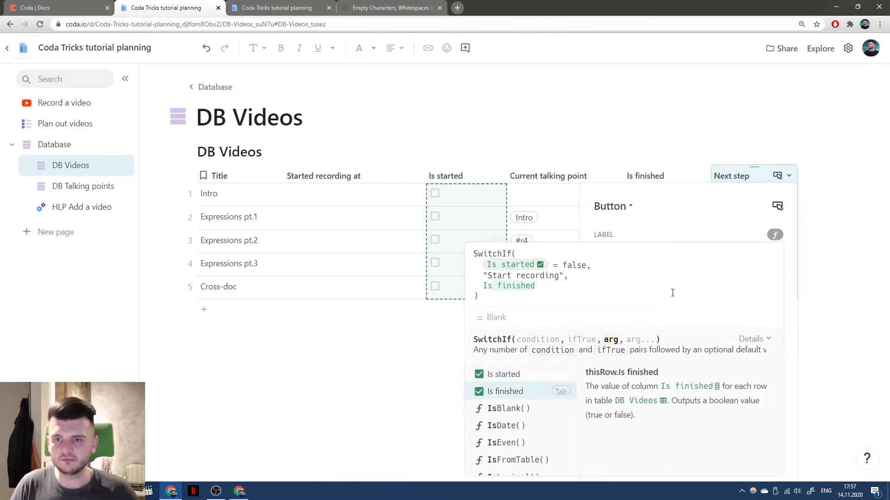
key("Tab")
Make the label formula return "Finished" for the Is finished condition and save it
type(",")
key("shift+Return")
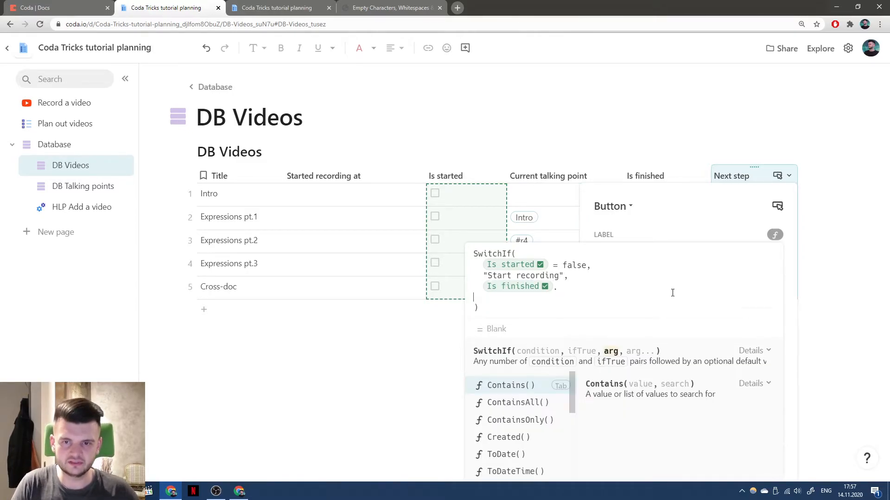
type("\"\"")
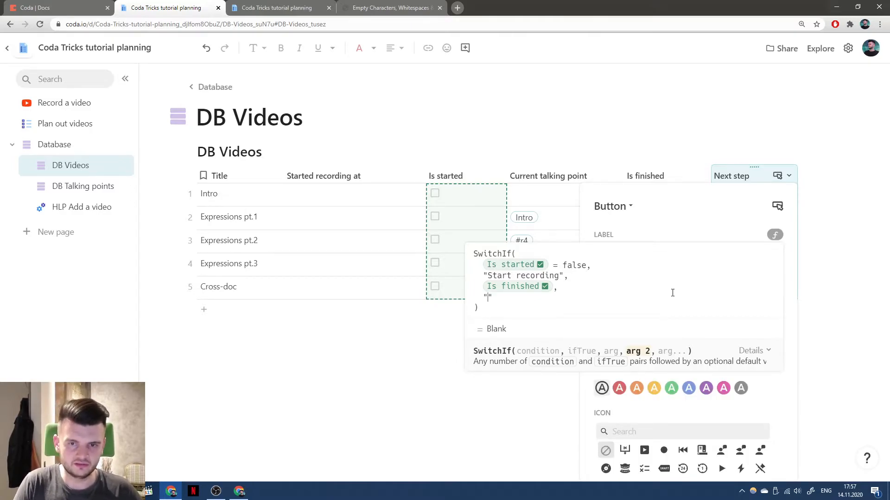
type(",")
key("shift+Return")
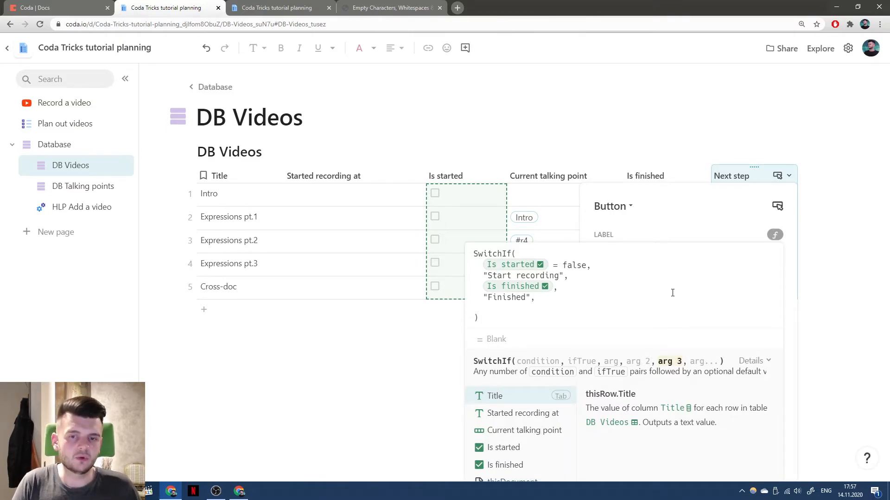
key("BackSpace")
key("BackSpace")
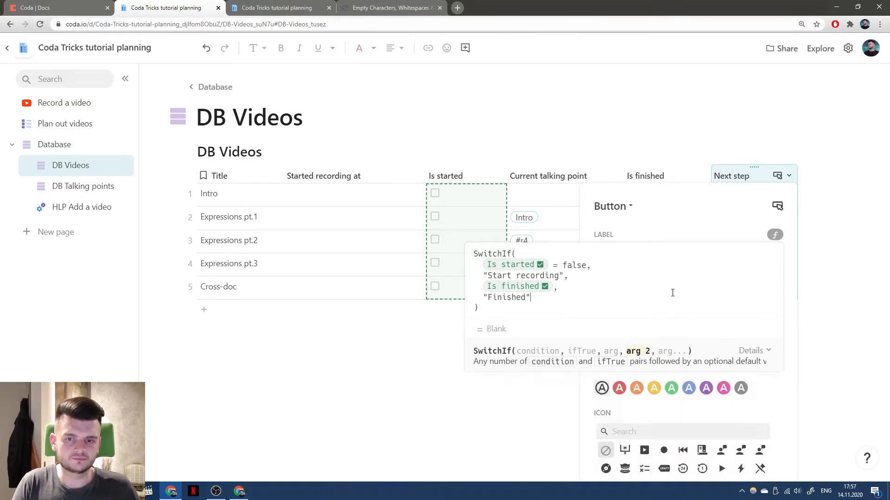
key("Return")
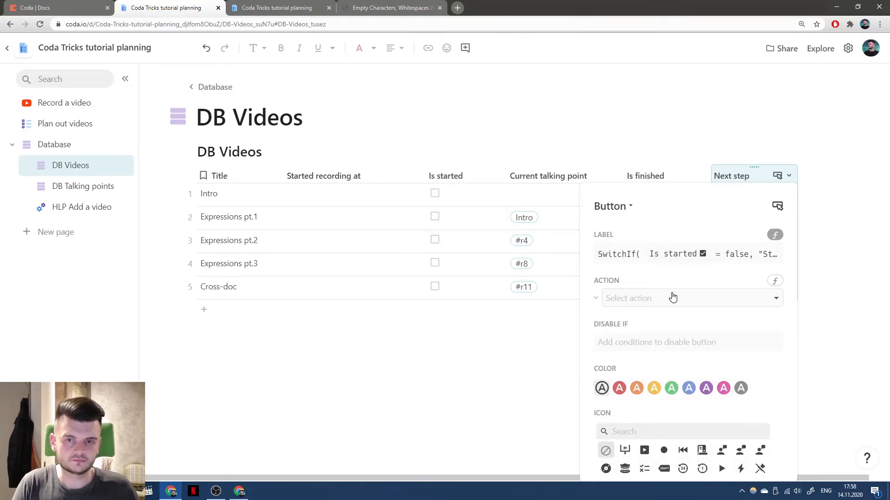
Check the Finished recording at column in DB Talking points and return to DB Videos
left_click(77, 186)
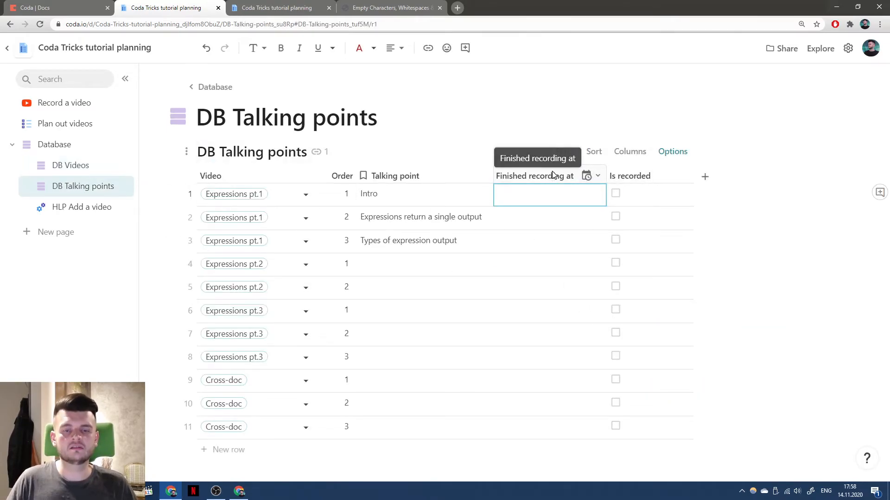
left_click(95, 166)
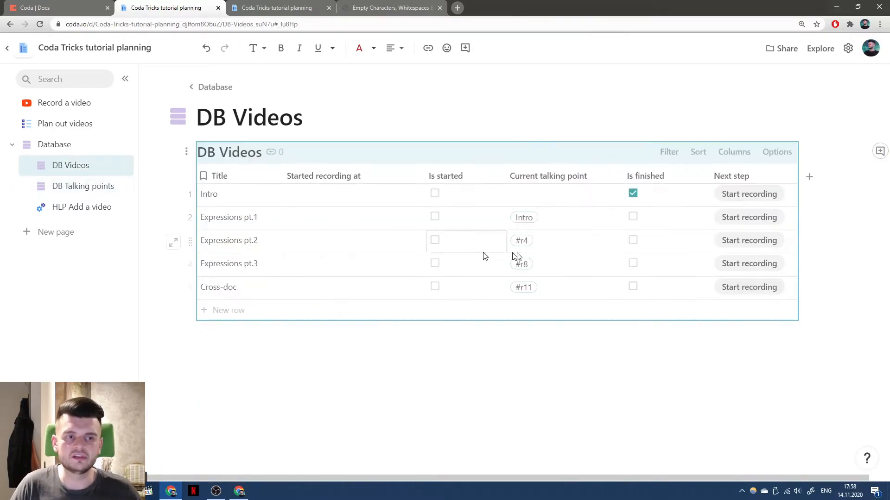
Add "Move to the next talking point" as the default value of the Next step button's SwitchIf label formula
left_click(788, 176)
left_click(814, 197)
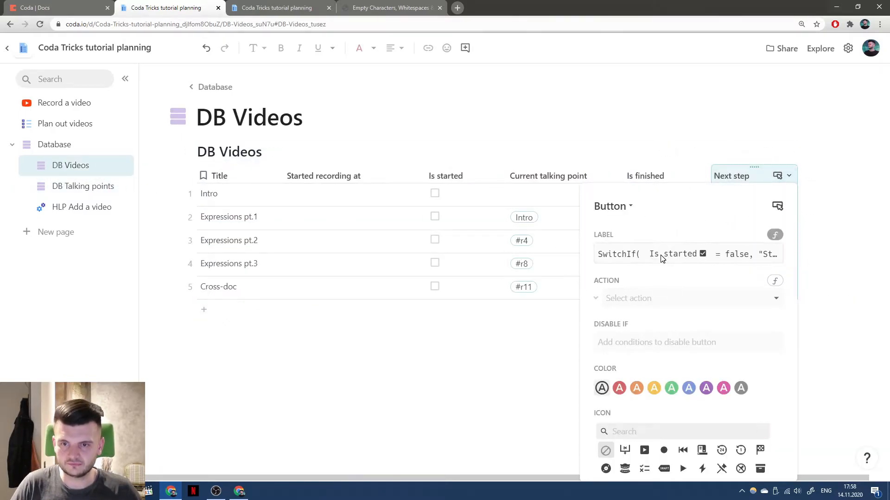
left_click(610, 254)
left_click(589, 297)
type(",")
key("Return")
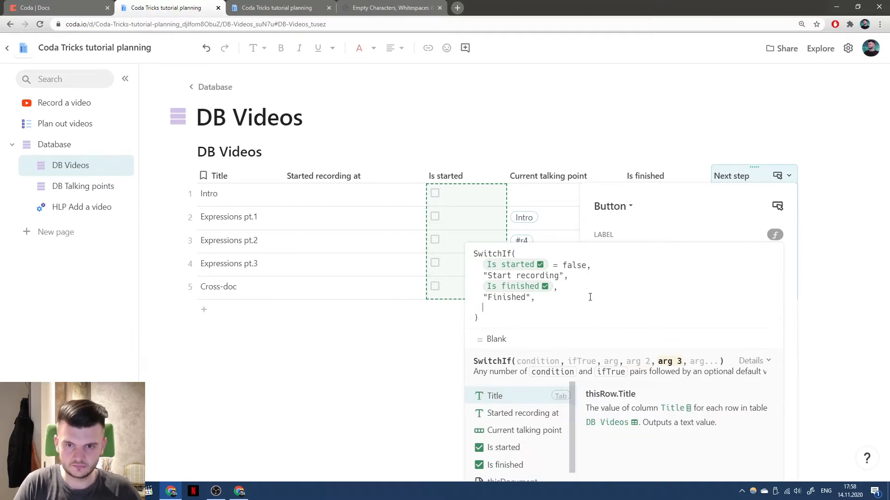
type("\"\"")
type("Move to next")
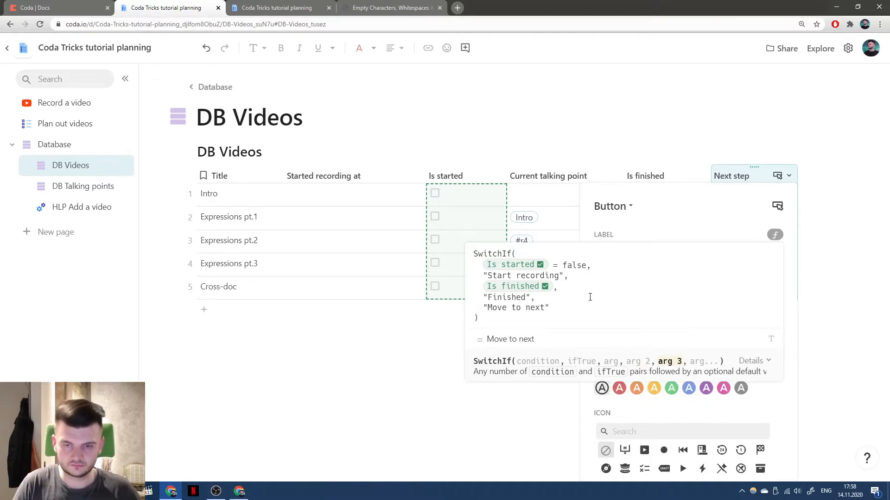
type("o")
key("BackSpace")
key("BackSpace")
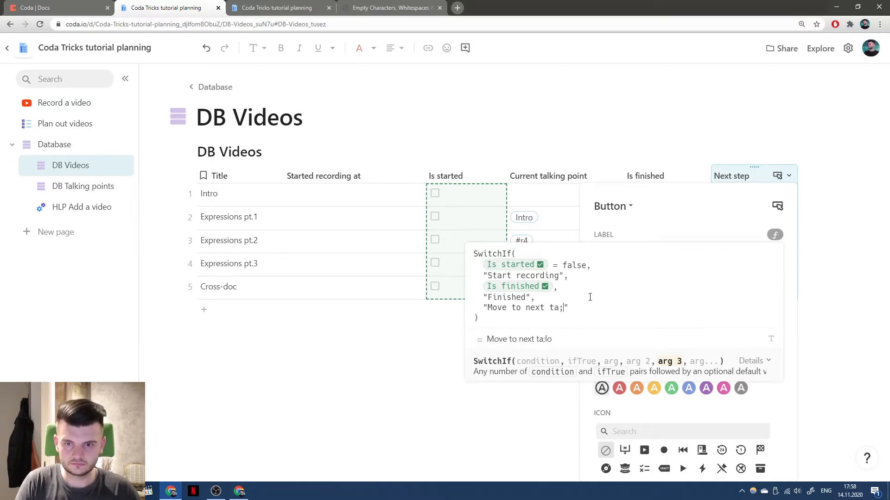
type("lking point")
type("the")
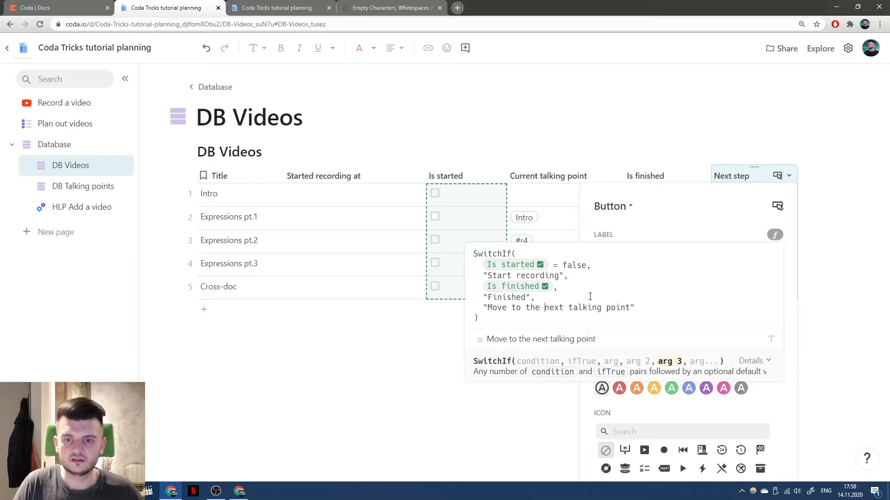
Save the Next step button's label formula and close the button settings
key("Return")
left_click(778, 176)
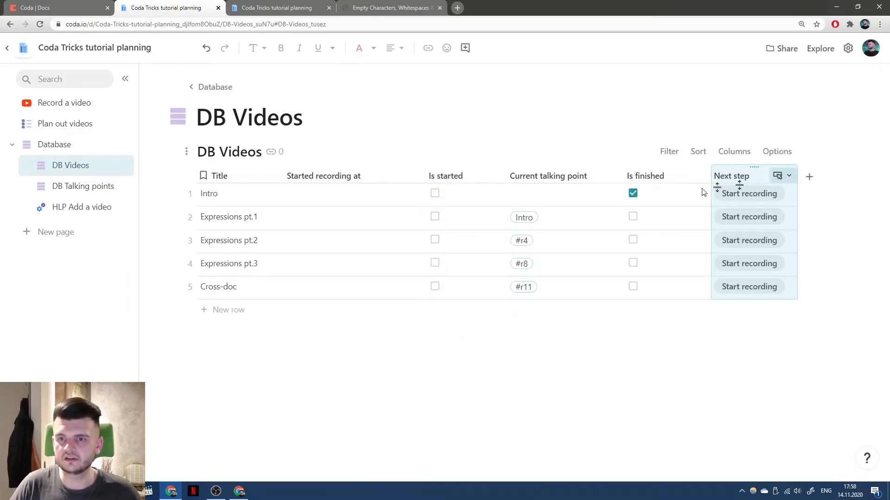
mouse_move(526, 222)
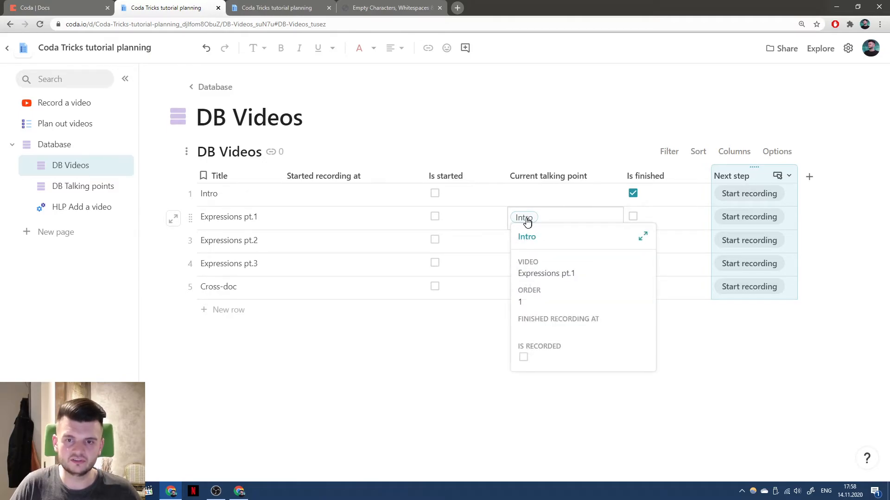
Insert a new column directly after Current talking point and widen it
left_click(561, 176)
right_click(527, 178)
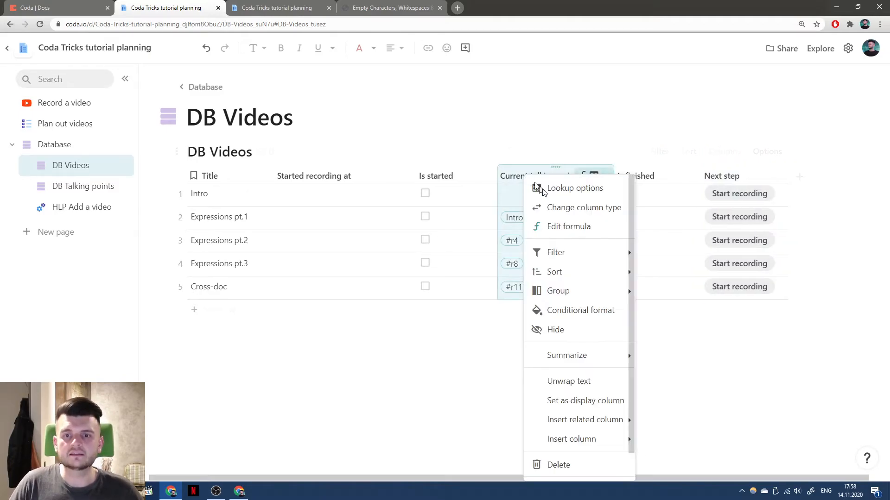
mouse_move(577, 444)
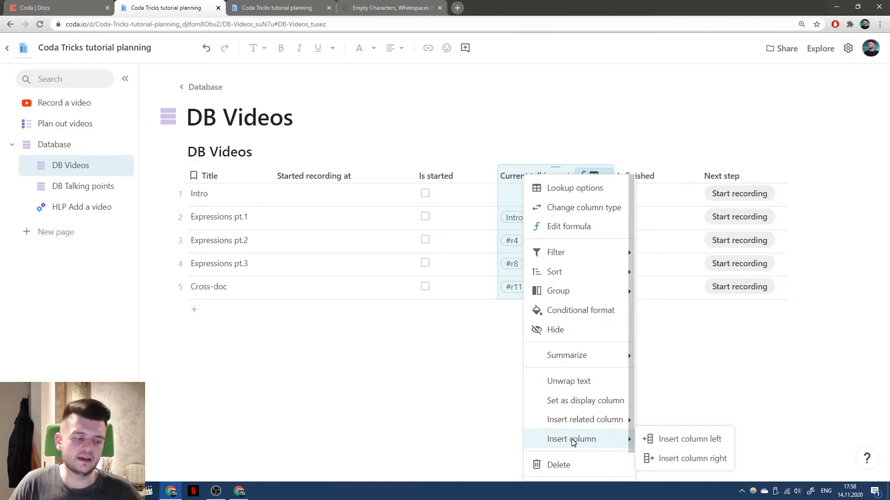
left_click(670, 465)
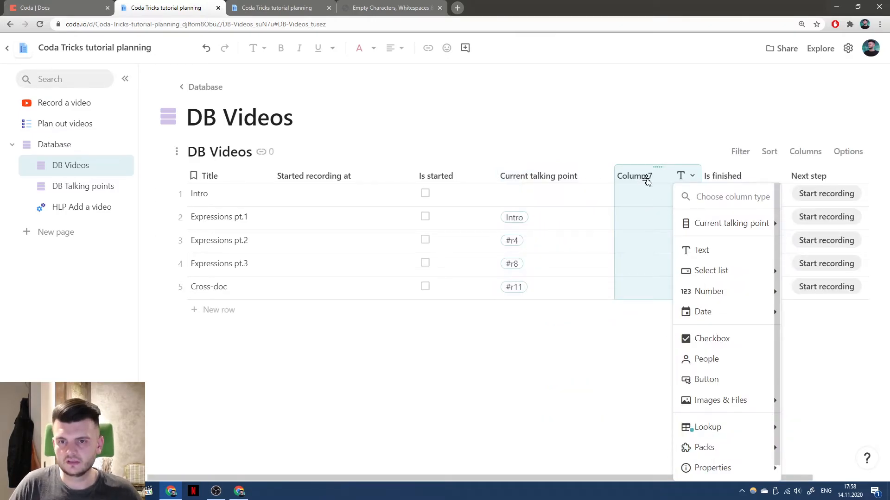
left_click(646, 179)
left_click_drag(613, 176, 611, 176)
left_click_drag(695, 173, 631, 173)
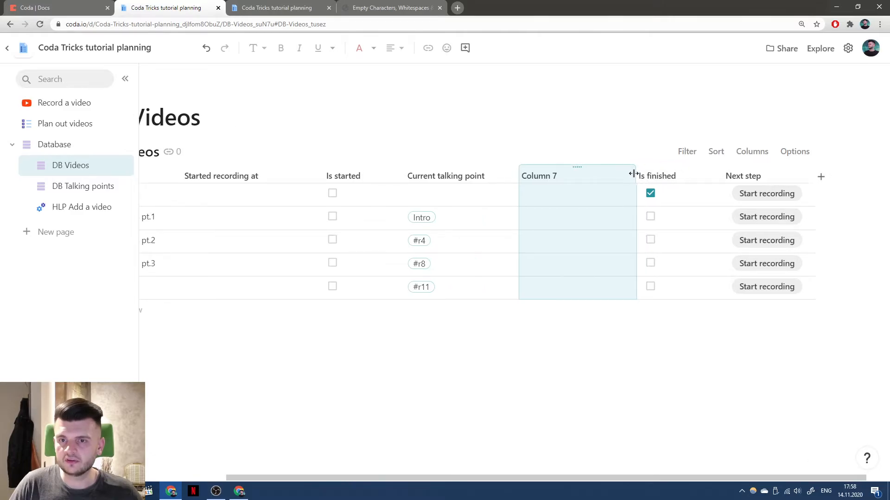
left_click(619, 176)
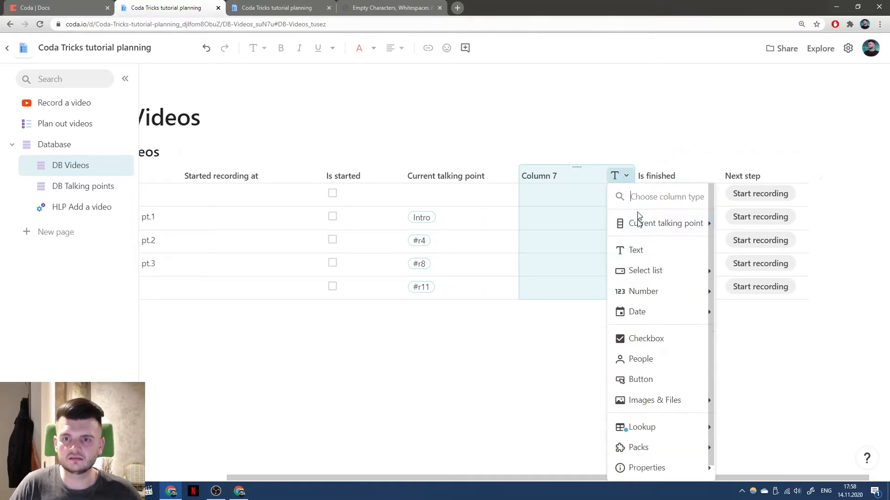
mouse_move(673, 226)
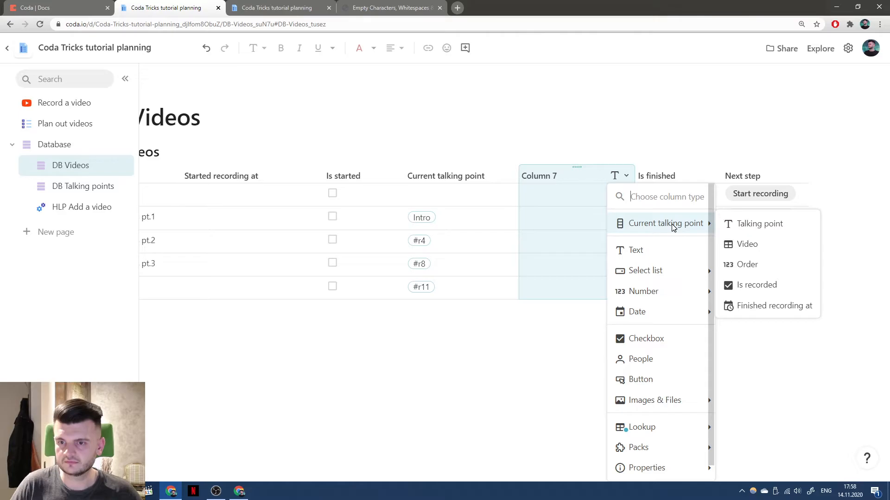
left_click(555, 180)
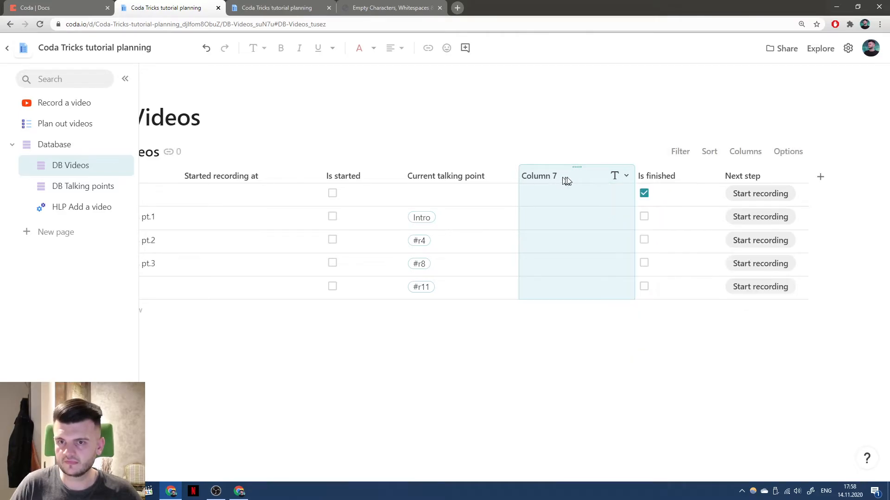
Make the new column a lookup to DB Talking points and name it "Next talking point"
left_click(616, 180)
left_click(617, 217)
mouse_move(714, 430)
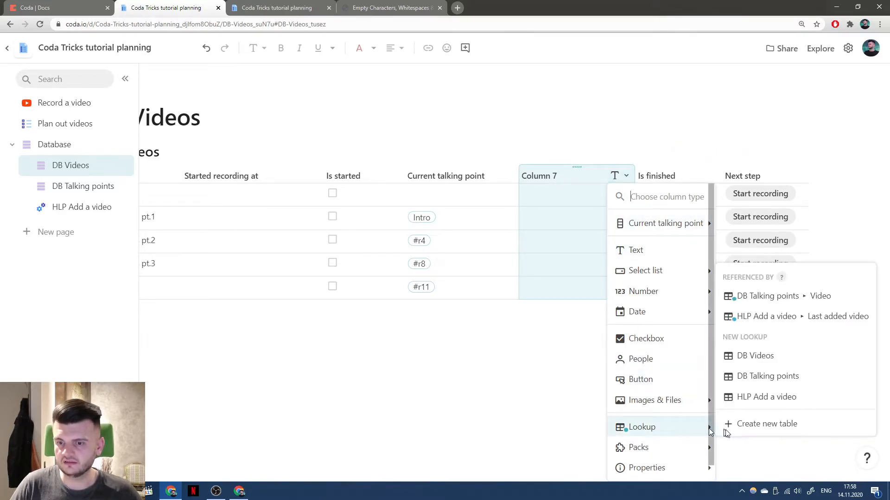
left_click(756, 376)
type("Next talking point")
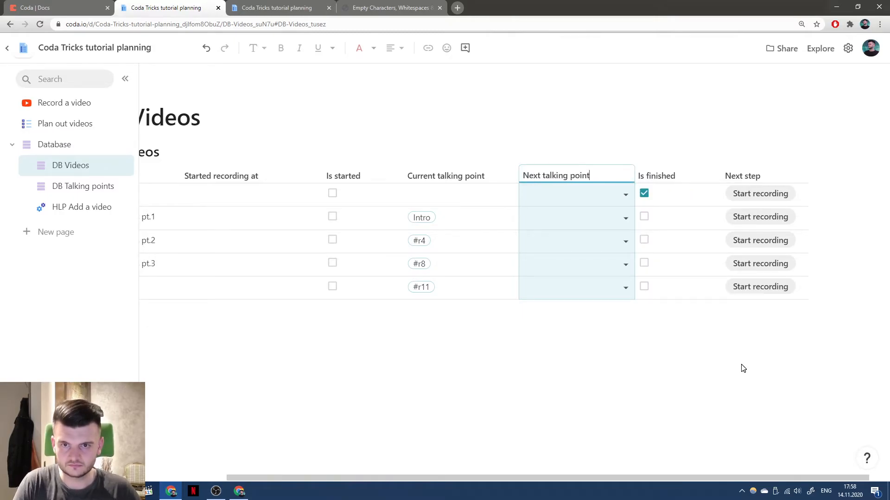
key("Return")
Copy the Current talking point column's formula into the Next talking point column
left_click(467, 175)
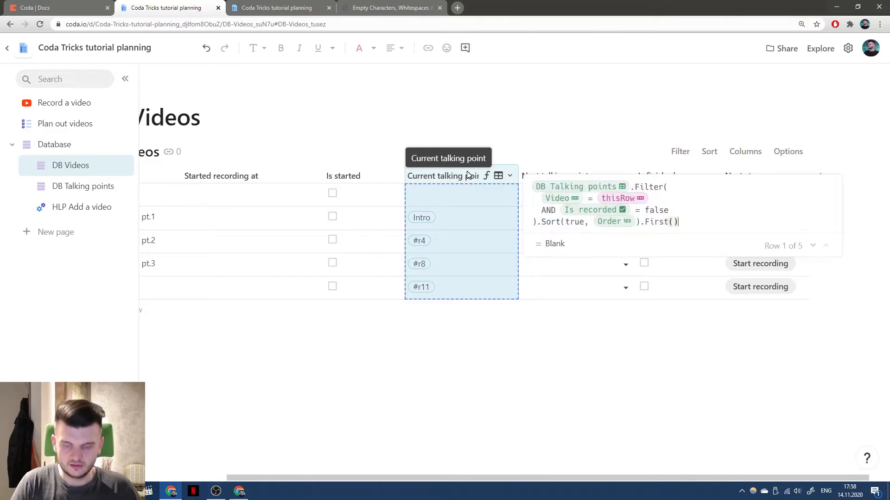
key("Escape")
left_click(560, 175)
key("=")
type("DB Talking points.Filter( Video = thisRow AND Is recorded = false ).Sort(true, Order).First()")
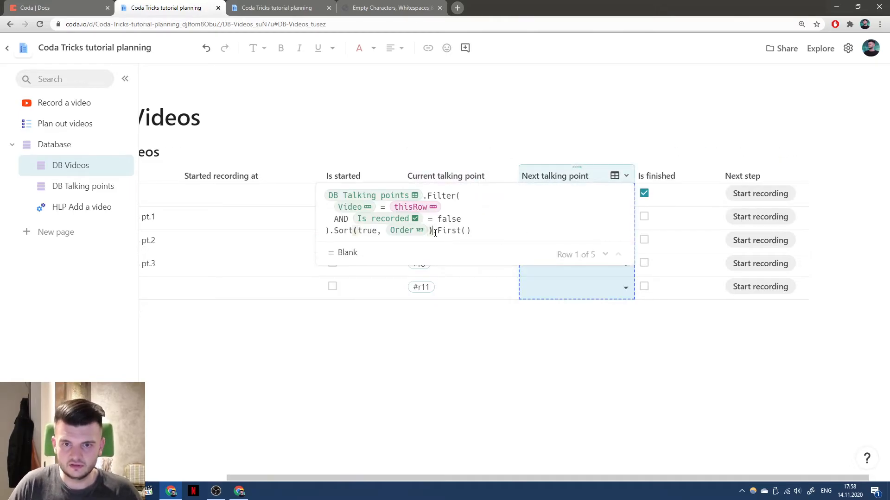
Replace First() with Nth() in the Next talking point formula so it returns the second unrecorded talking point, and save it
key("BackSpace")
key("BackSpace")
key("BackSpace")
key("BackSpace")
key("BackSpace")
key("BackSpace")
key("BackSpace")
type("Nth(")
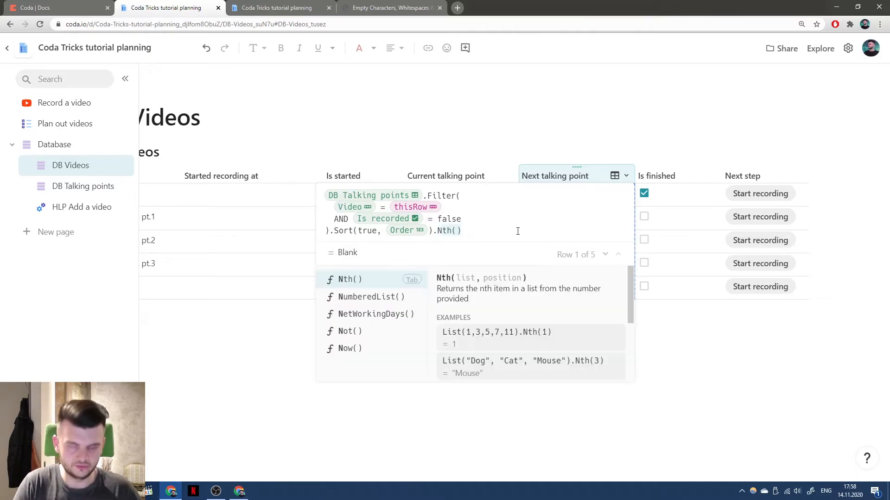
key("Return")
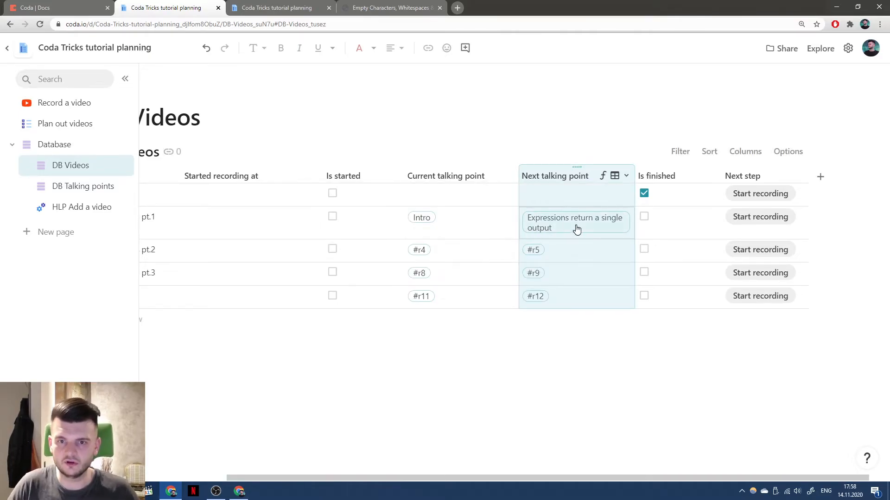
Replace the default text in the Next step button's label formula with Format("Move to: {1}") using the Next talking point column
left_click(788, 179)
left_click(788, 179)
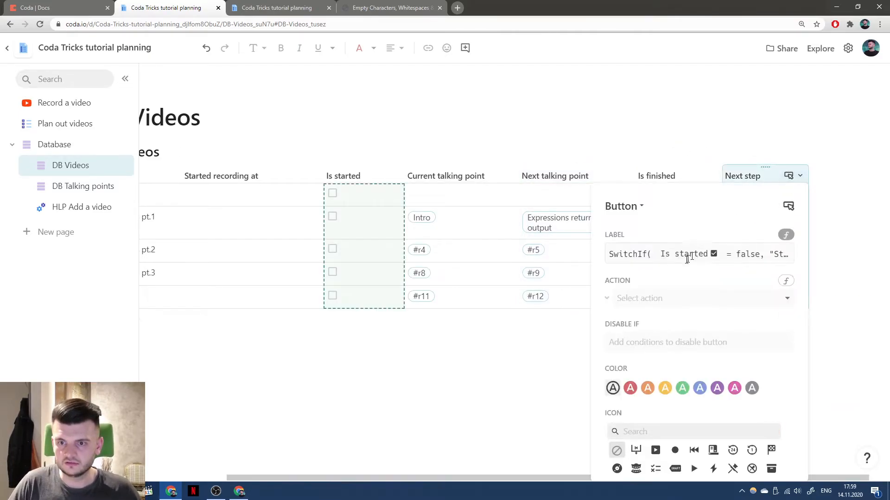
left_click(668, 252)
left_click_drag(557, 311, 490, 308)
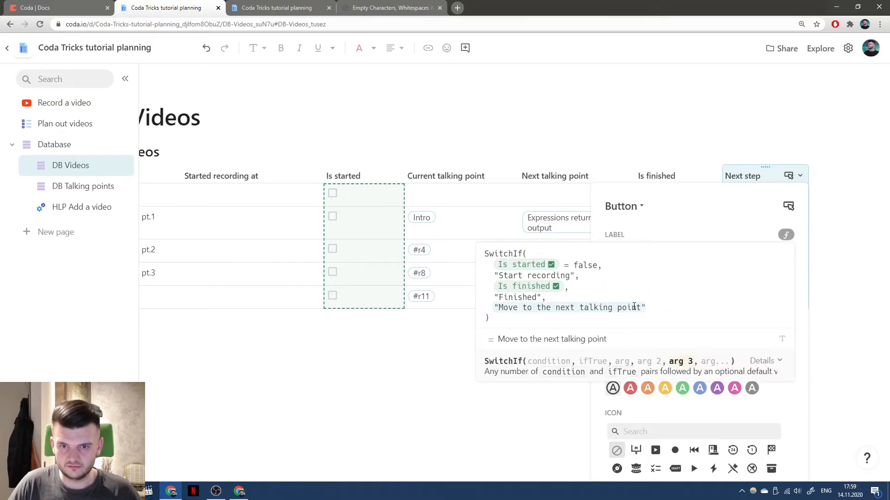
type("Format(\"\"")
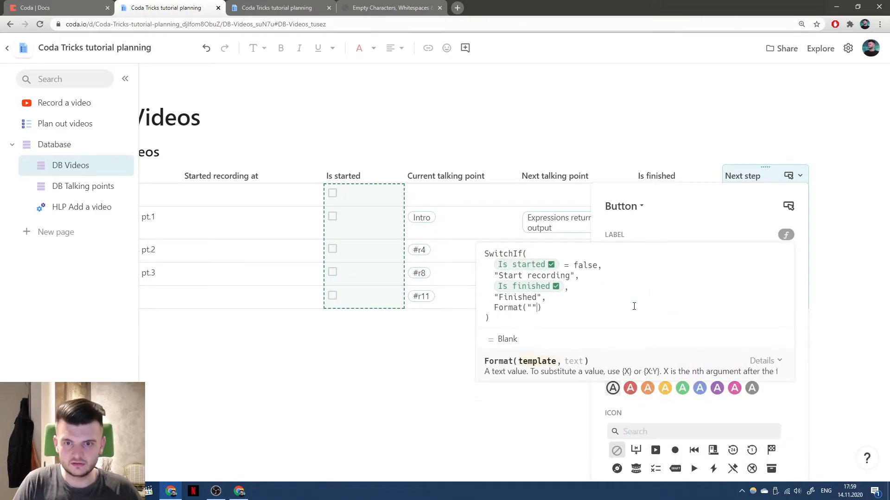
type("Move to: {")
type("1}\", Next talking point")
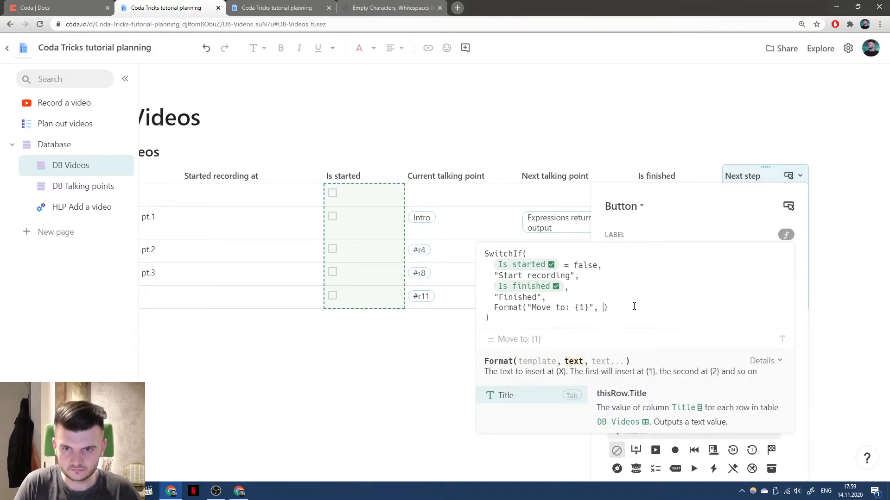
key("Return")
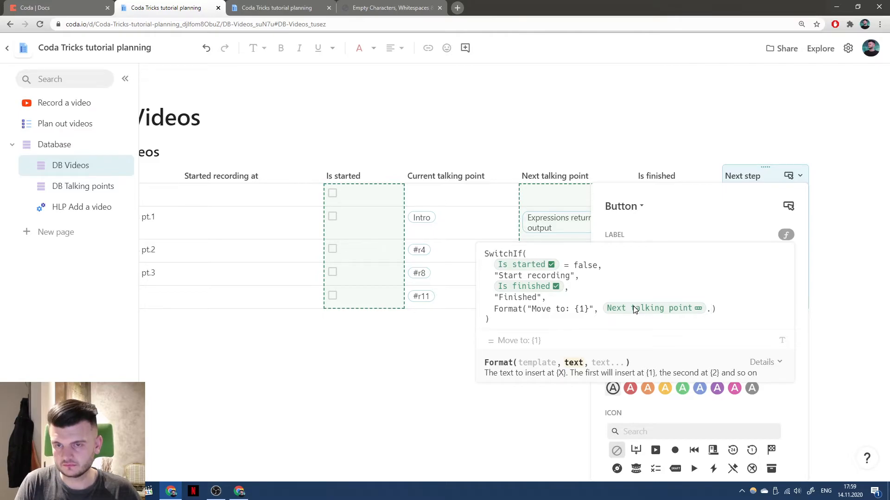
Add a Next talking point.IsBlank() condition that returns "Finish the video" before the Format line of the label formula
key("Up")
type("Next talking point")
key("Tab")
type(".IsB")
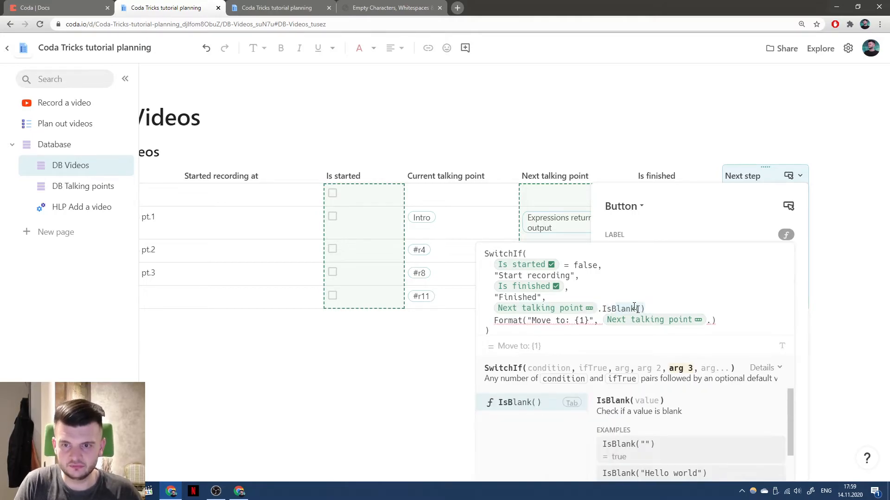
key("Tab")
type(",")
key("Return")
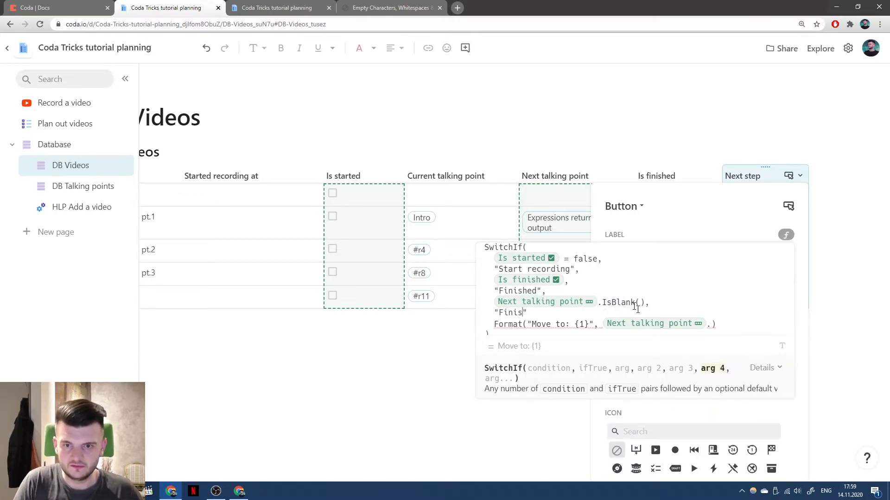
type("\"Finish the video")
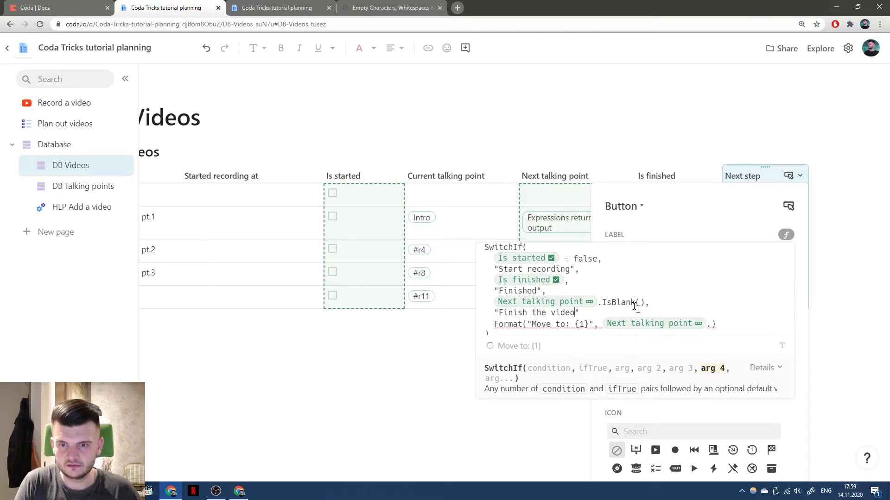
type("\",")
Reference the Talking point text of Next talking point in the Format call and save the label formula
left_click(712, 324)
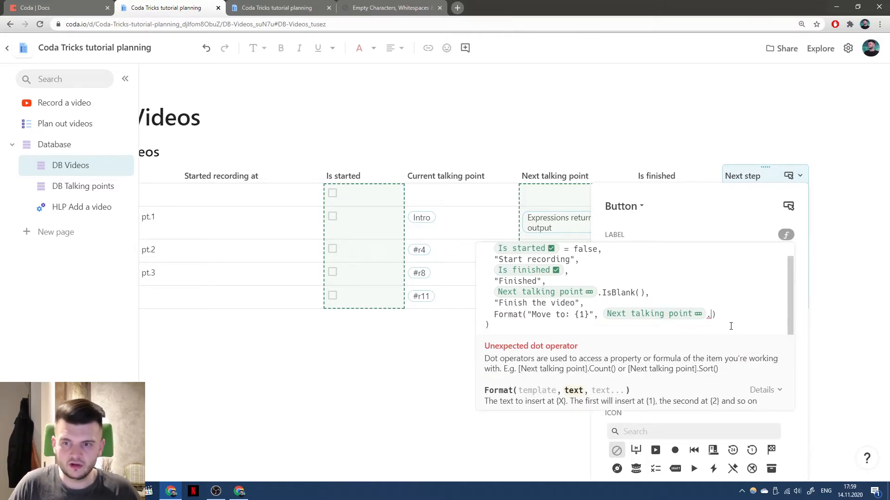
type("TT")
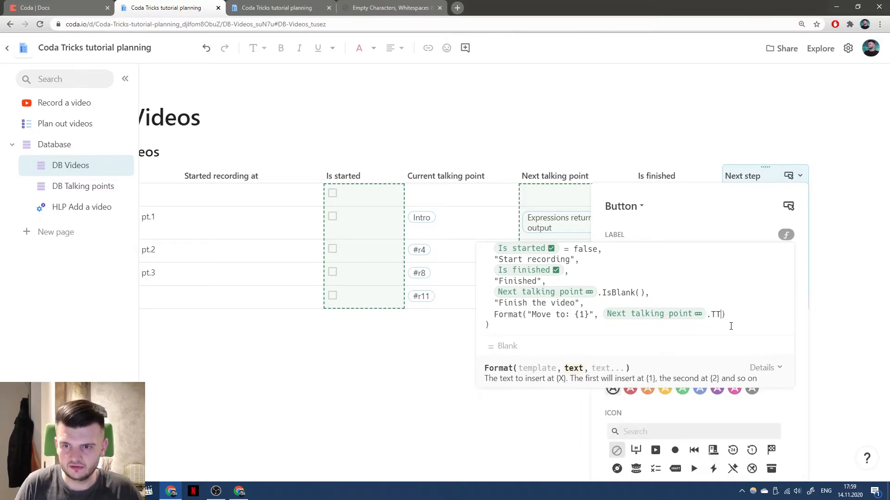
key("Tab")
key("Down")
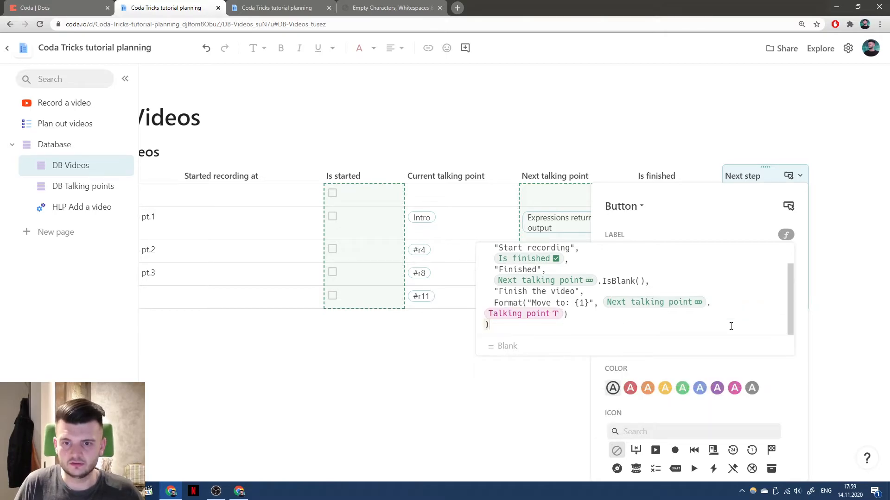
key("Return")
left_click(768, 173)
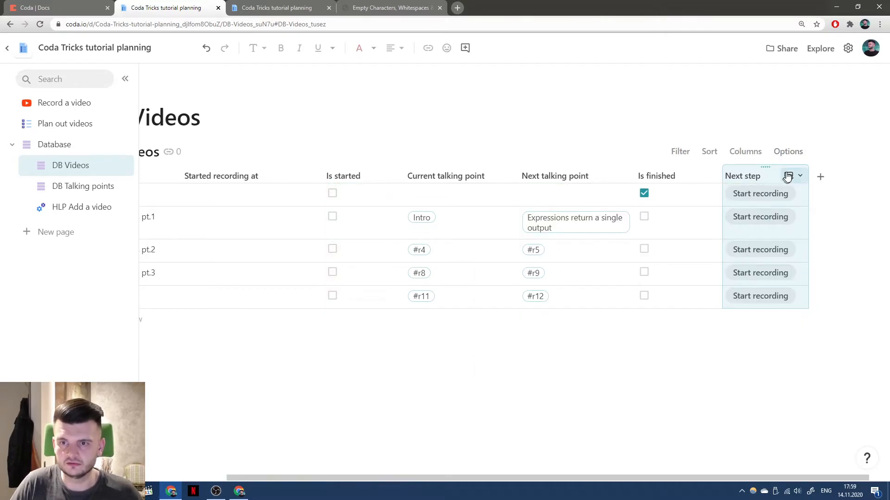
Set Started recording at to 11/14/2020, 5:00 PM for Expressions pt.1 and widen the Next step column
left_click(744, 226)
double_click(280, 222)
left_click(481, 239)
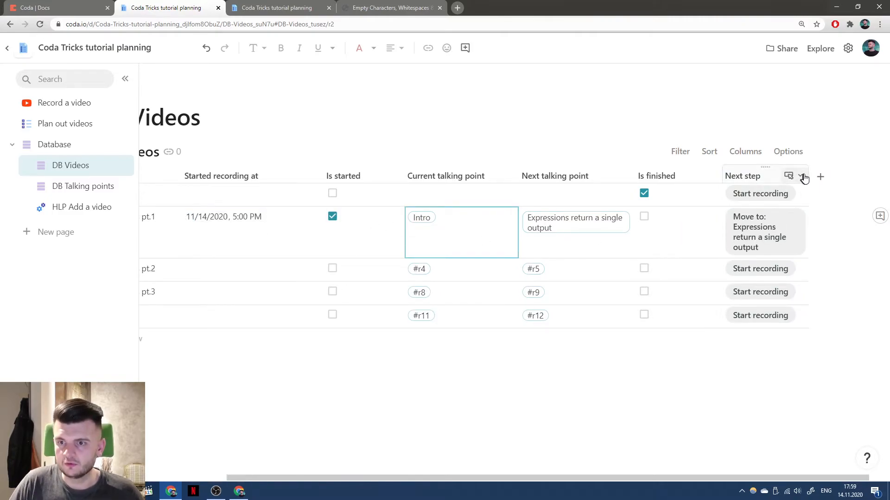
left_click_drag(806, 170, 866, 190)
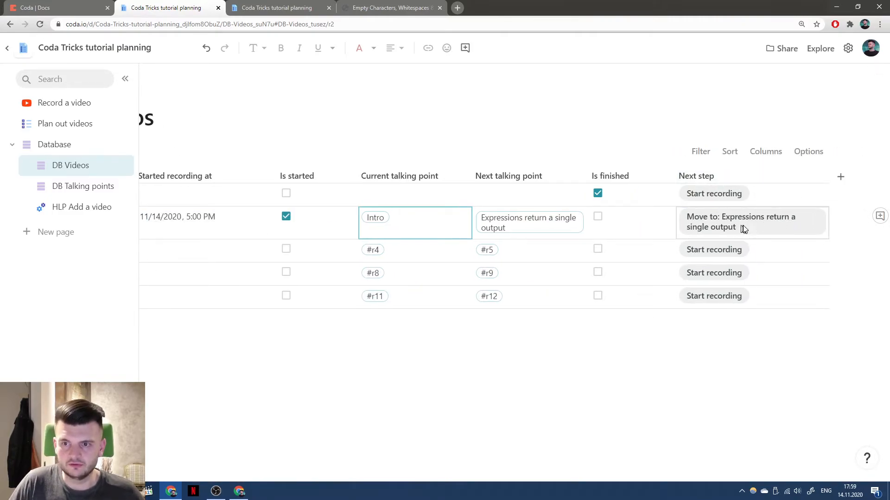
left_click(725, 232)
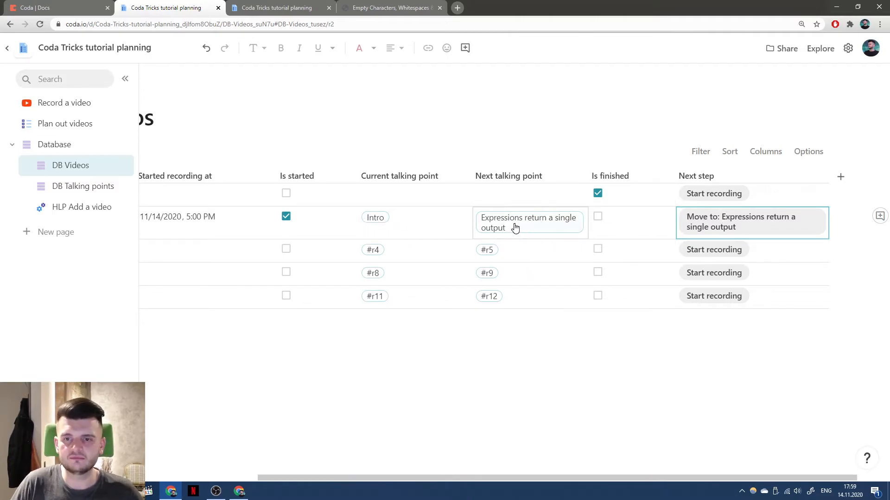
Start an If formula for the Next step button's action with the condition Is started = false
left_click(809, 175)
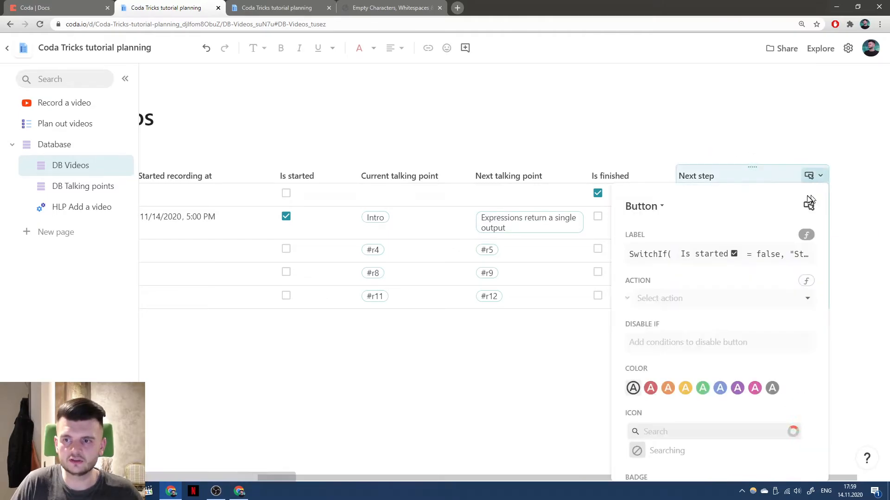
left_click(660, 297)
left_click(806, 281)
type("If(")
key("shift+Return")
key("shift+Return")
key("Up")
type("Is started")
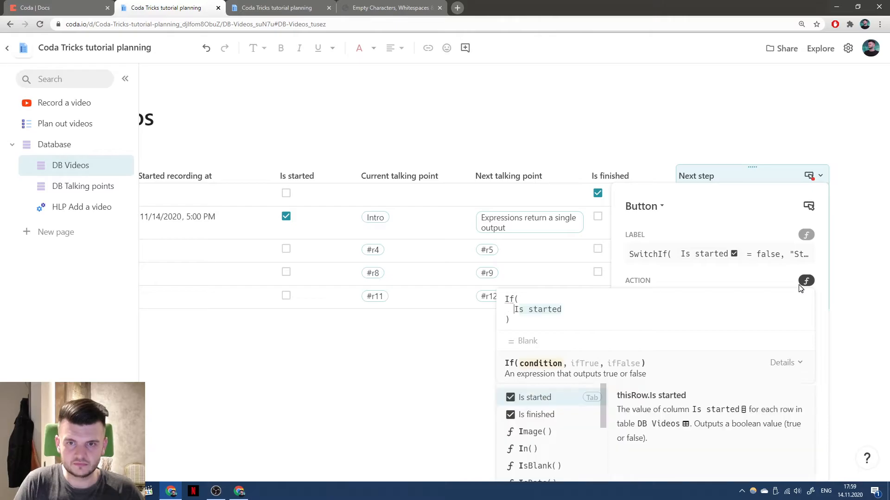
key("Return")
type("= false,")
Make the action's true branch modify this row, setting Started recording at to Now()
key("shift+Return")
type("thisRow.ModifyRows(")
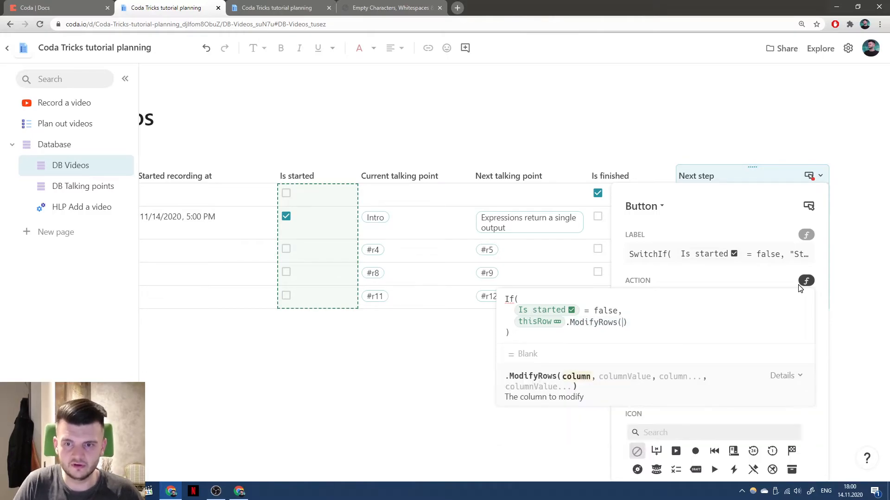
type("Started recording at")
key("Return")
type(", Now())")
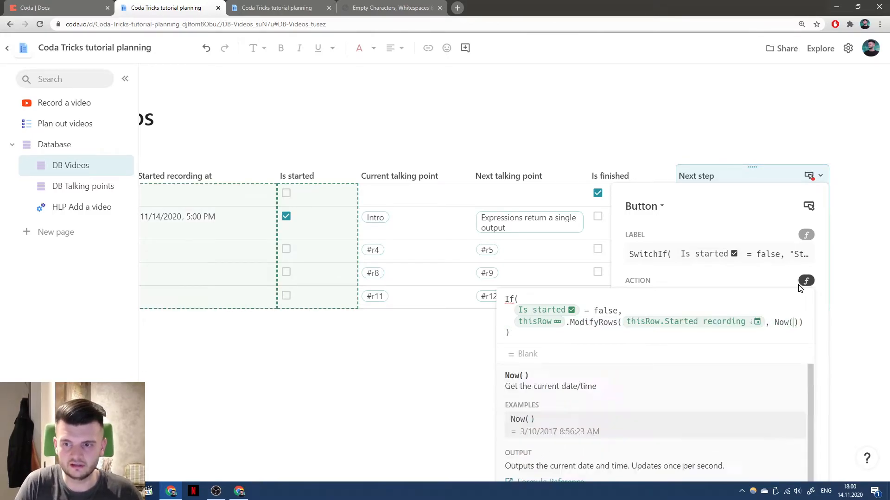
Start the formula's false branch with ModifyRows on Current talking point
type(",")
key("shift+Return")
type("Current talking point")
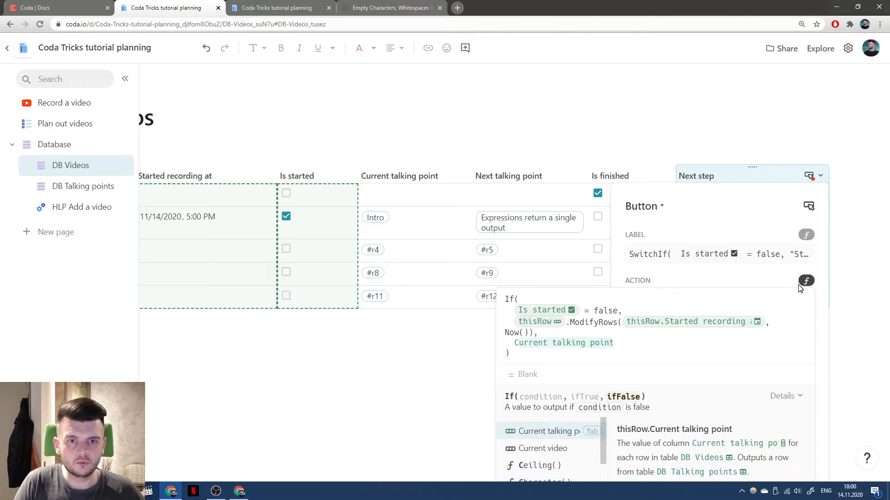
key("Return")
type(".Modified(")
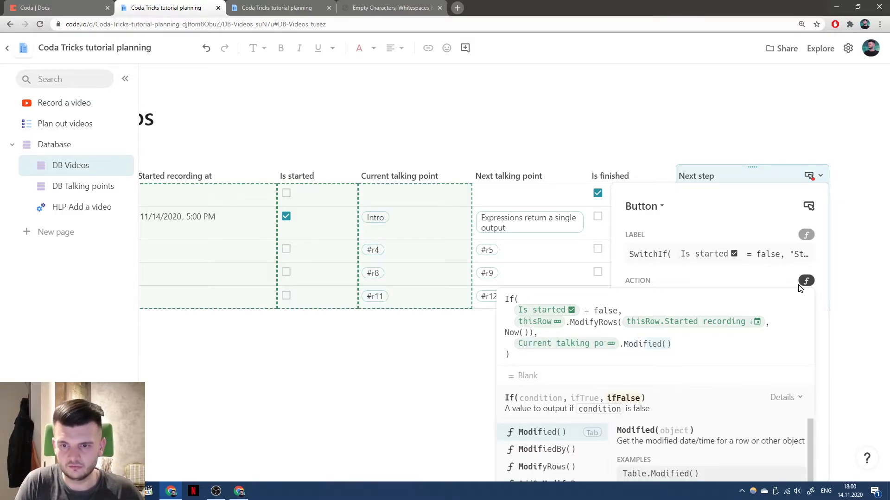
type("y")
key("Tab")
Make the false branch set the talking point's Finished recording at to Now() and save the action formula
type("Finished recording at")
key("Tab")
type(", Now()")
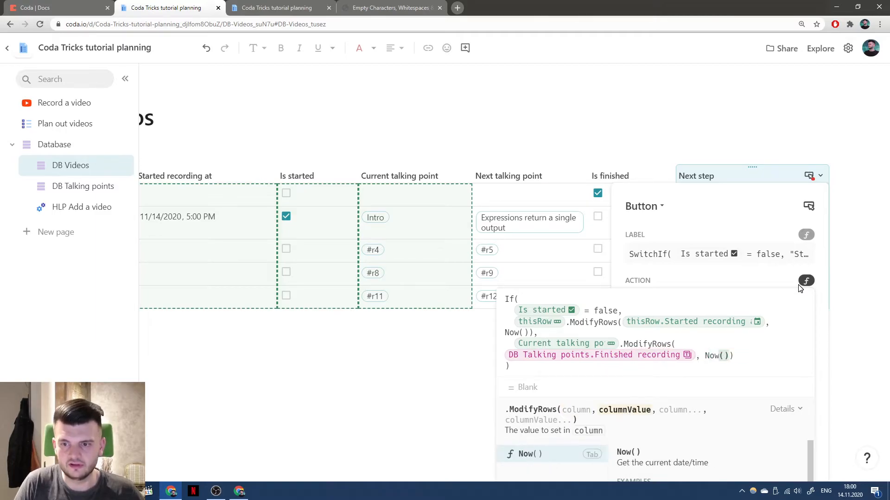
key("Right")
key("ctrl+a")
key("Return")
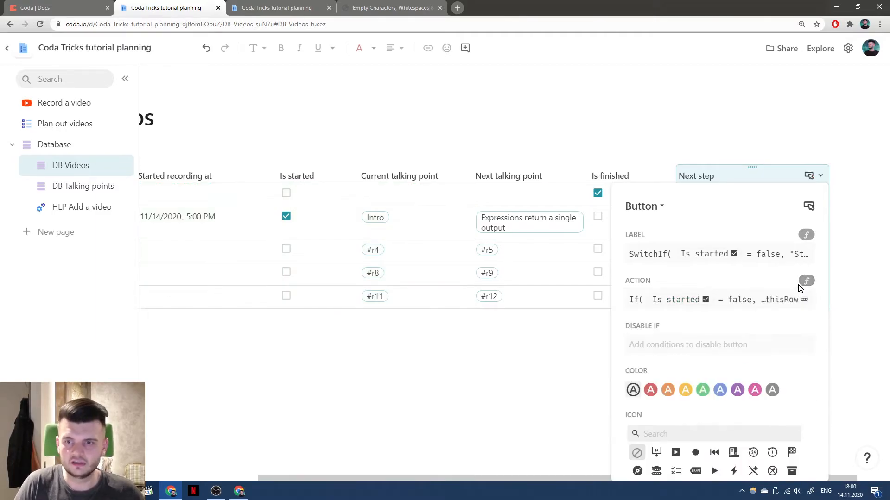
key("Escape")
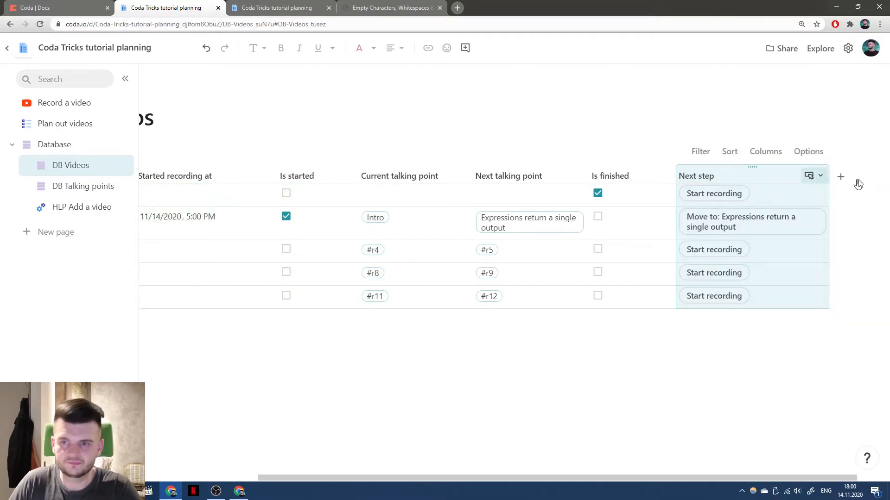
Color the Next step buttons green
left_click(812, 179)
left_click(760, 197)
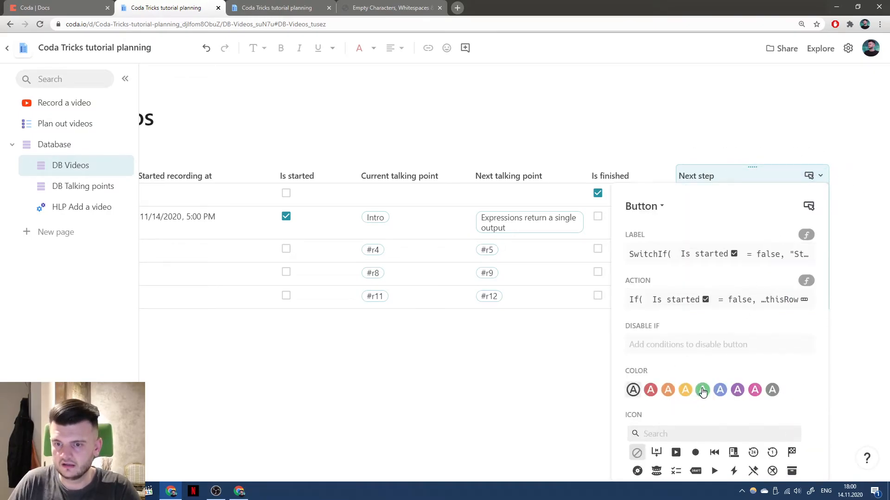
key("Escape")
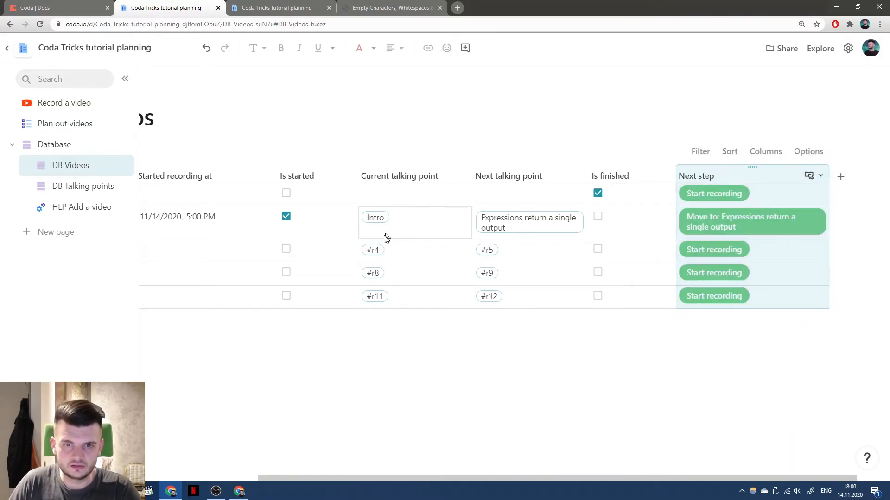
Clear Started recording at for Expressions pt.1 and test its Next step button by starting and advancing the recording
left_click(233, 221)
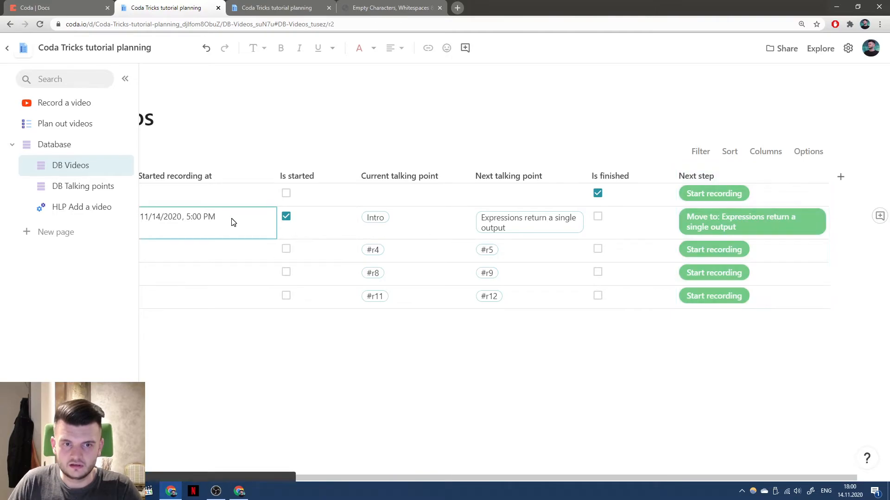
key("Delete")
left_click(709, 218)
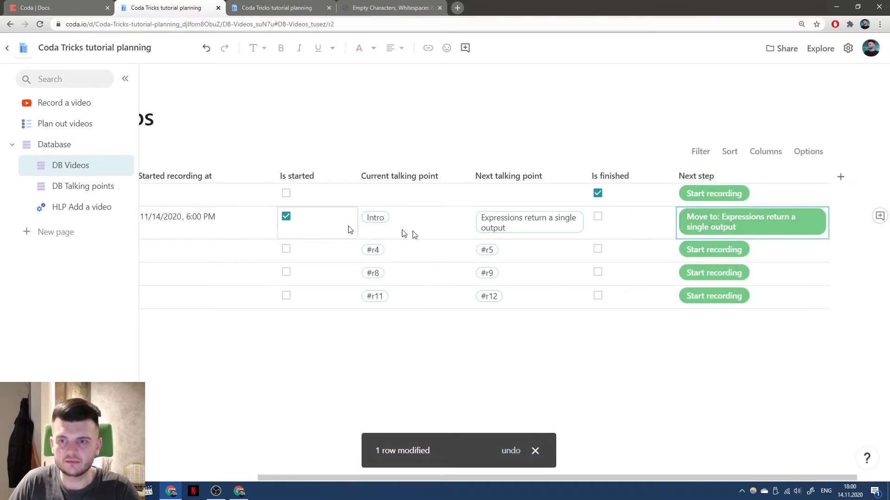
left_click(707, 226)
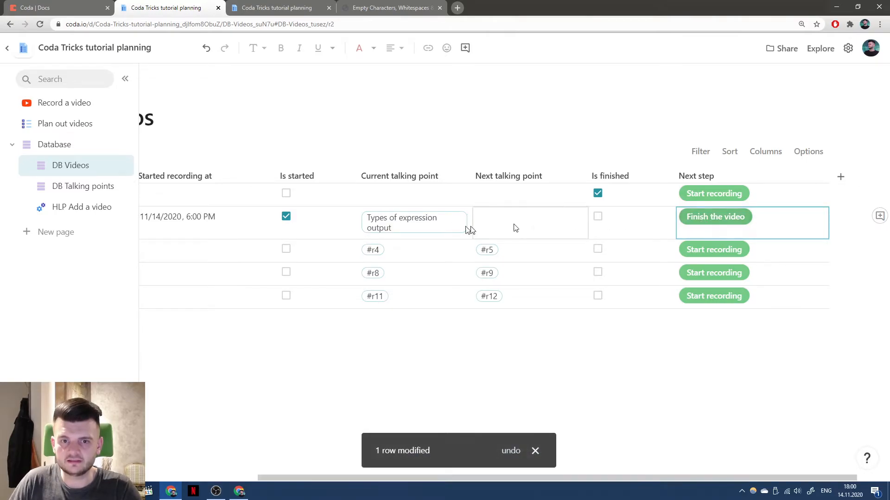
Clear Finished recording at for the first two Expressions pt.1 talking points in DB Talking points and return to DB Videos
left_click(98, 193)
double_click(569, 219)
double_click(586, 201)
left_click(602, 217)
key("Delete")
left_click(596, 200)
key("Delete")
left_click(92, 166)
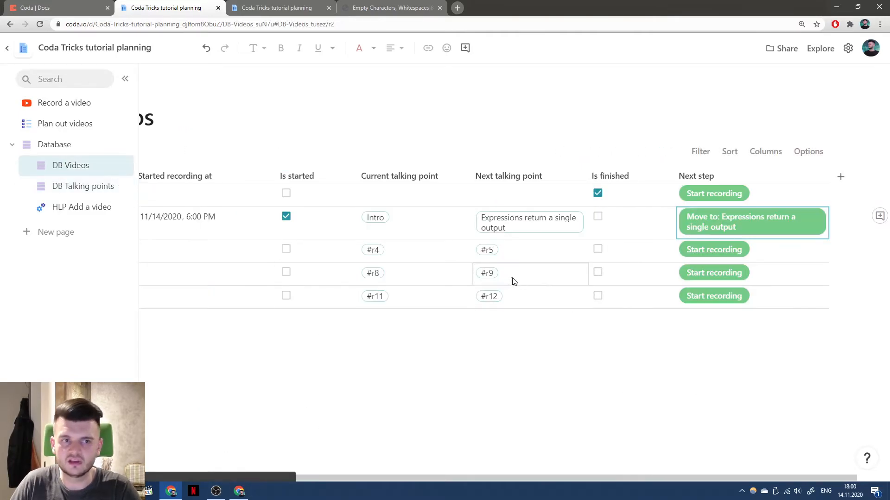
Run the Expressions pt.1 Next step button through the remaining talking points until the video is finished
left_click(708, 229)
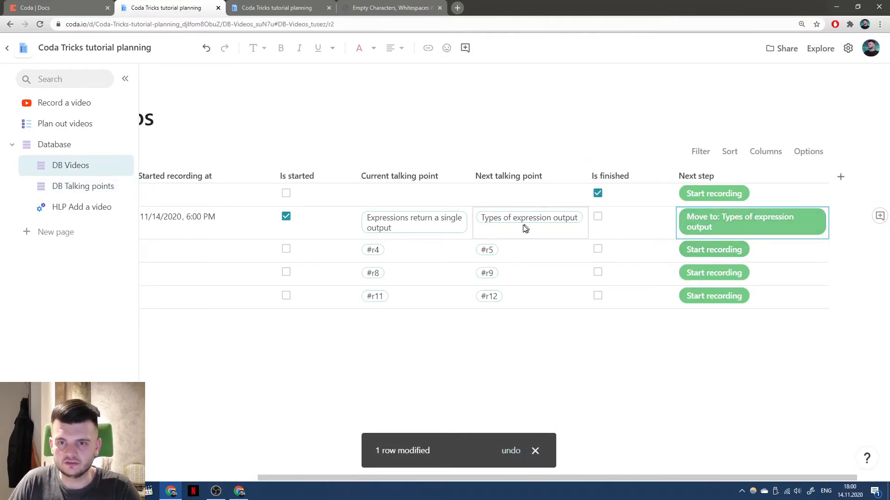
left_click(711, 224)
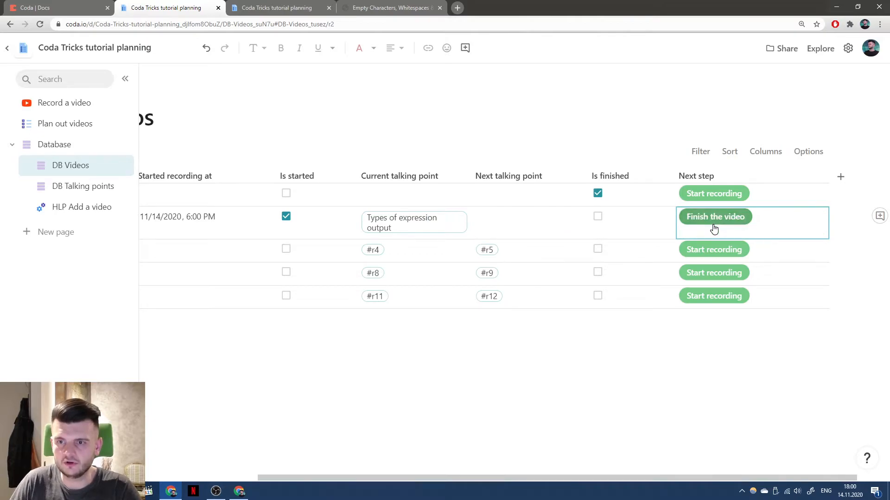
left_click(717, 221)
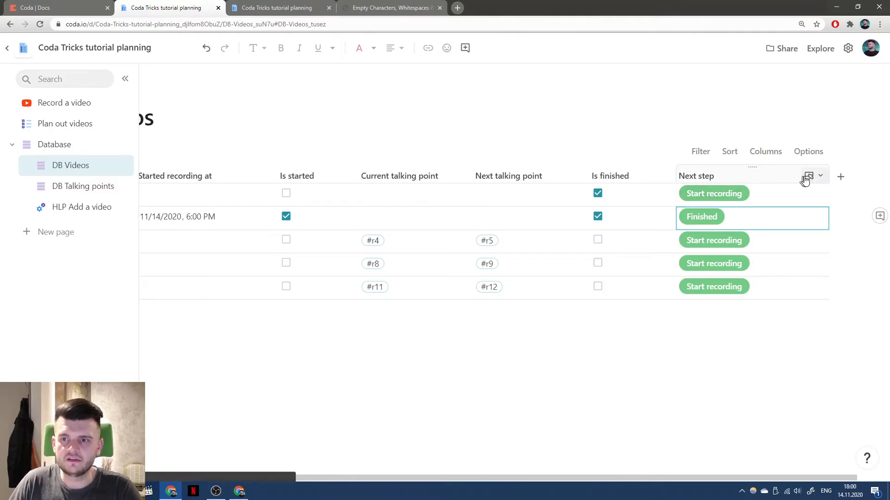
Disable the Next step button when Is finished is true and try it on the finished Expressions pt.1 row
left_click(806, 176)
left_click(804, 197)
left_click(696, 343)
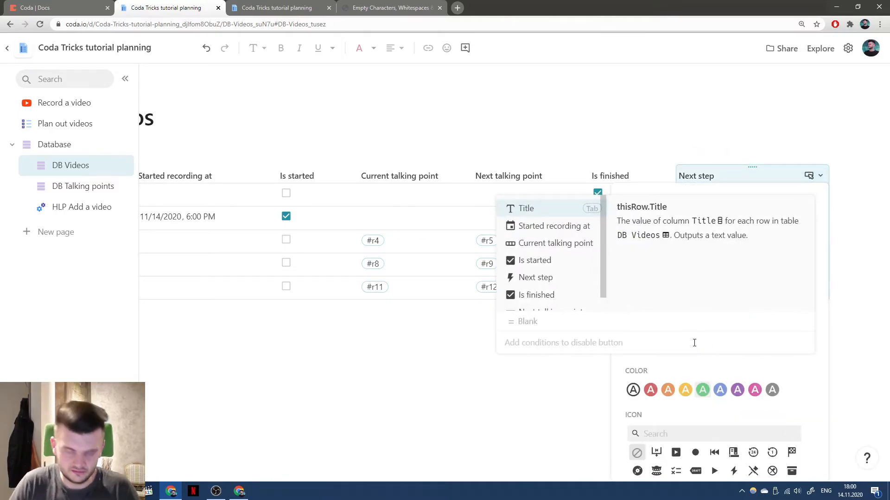
type("is fin")
key("Tab")
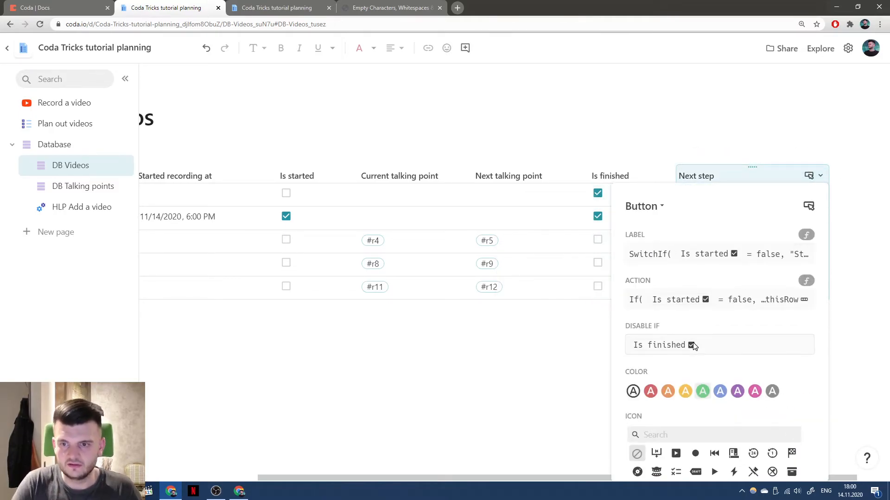
key("Escape")
left_click(709, 217)
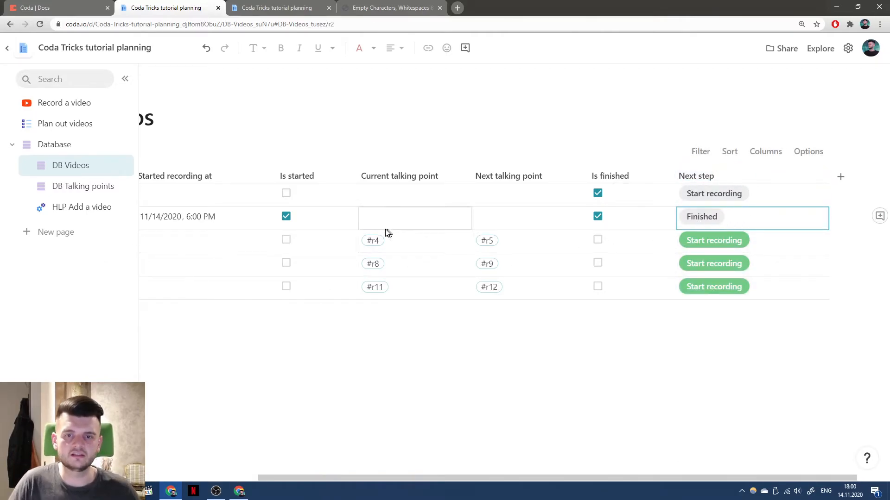
Run the Next step buttons of Expressions pt.2 and Expressions pt.3 through to the end of each video
left_click(686, 248)
left_click(703, 249)
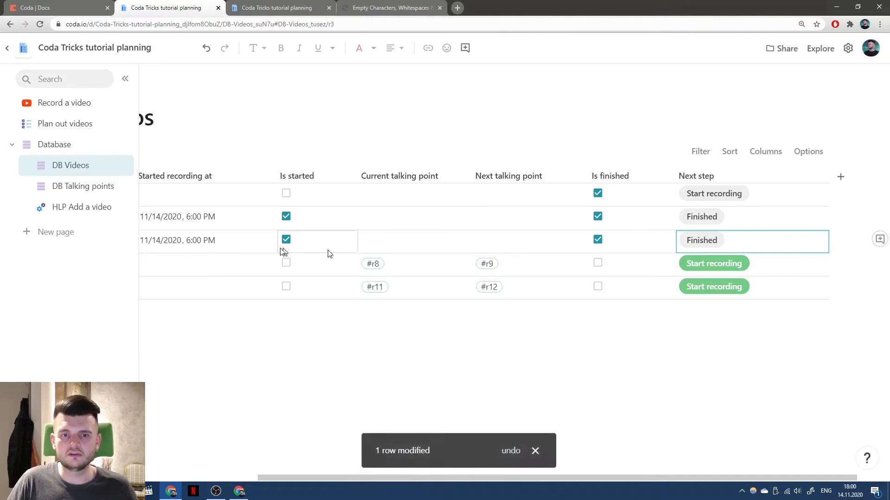
scroll(264, 249, "left", 2)
scroll(284, 249, "right", 2)
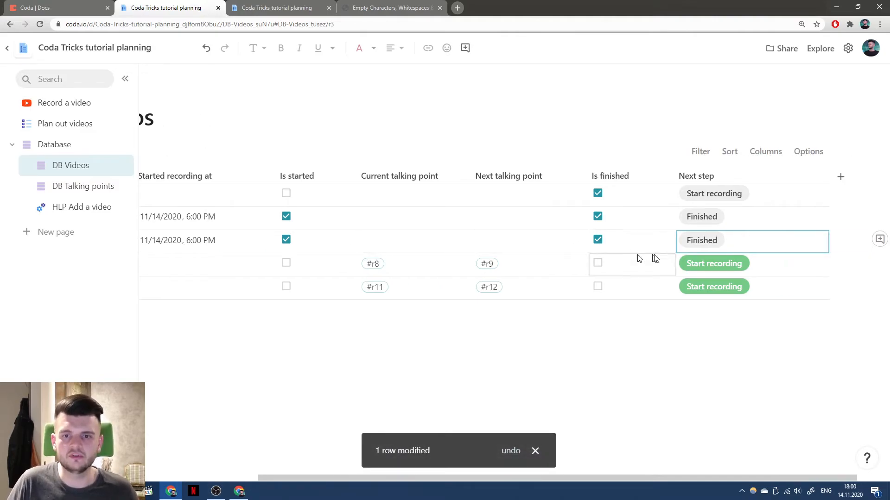
left_click(720, 264)
left_click(711, 267)
left_click(708, 273)
In DB Talking points, clear Finished recording at for every Expressions pt.1, pt.2 and pt.3 talking point
left_click(82, 186)
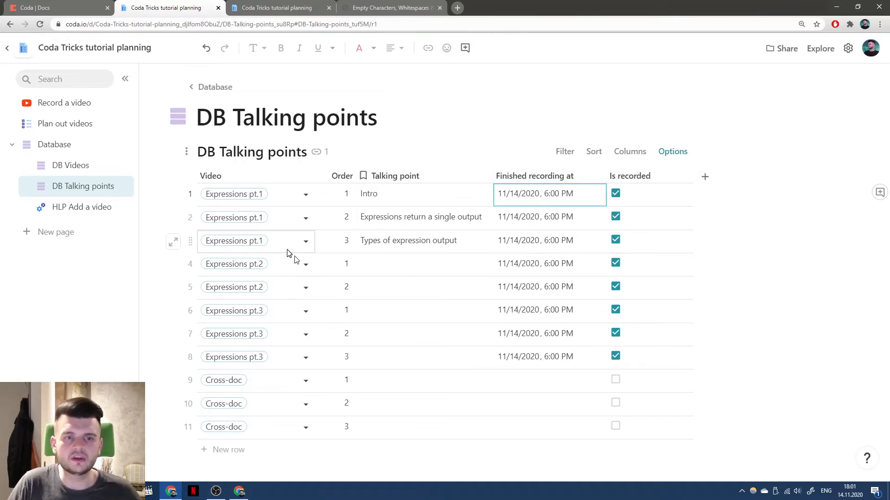
left_click(64, 104)
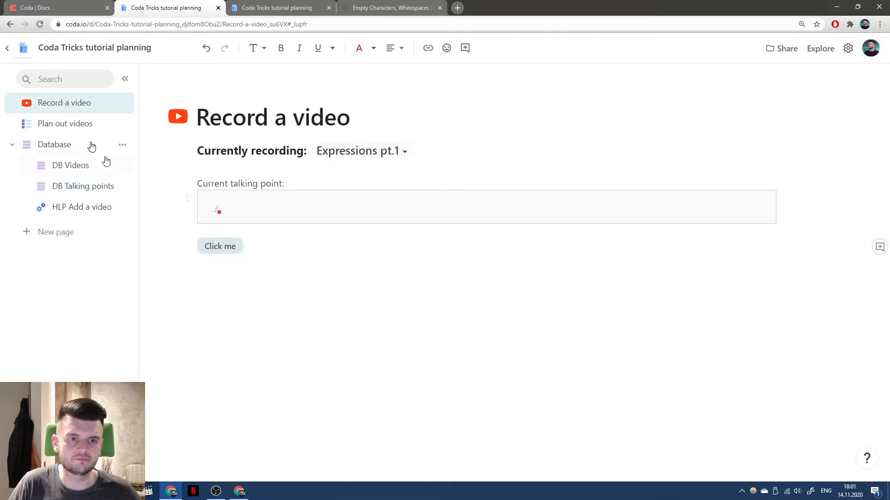
left_click(104, 186)
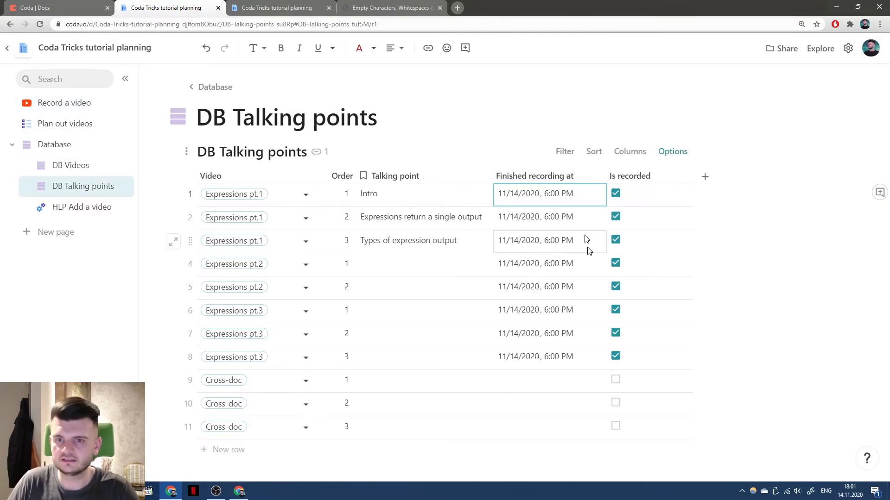
double_click(589, 357)
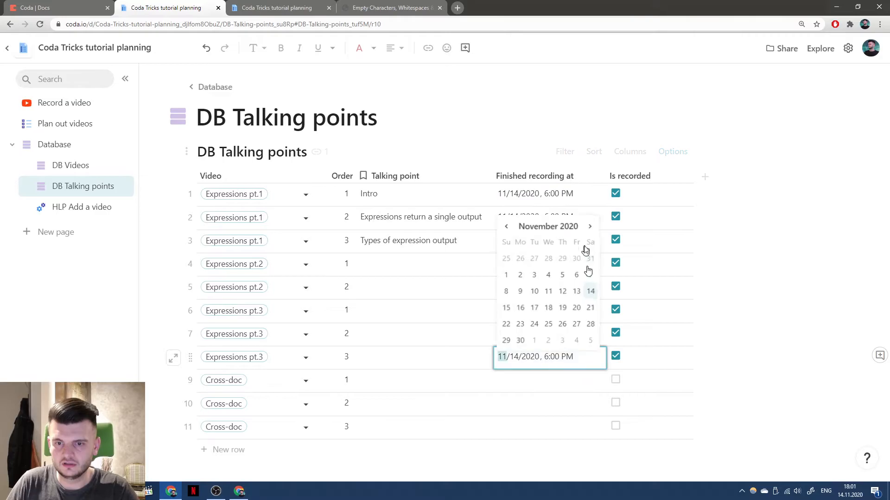
left_click(596, 194, "shift")
key("Delete")
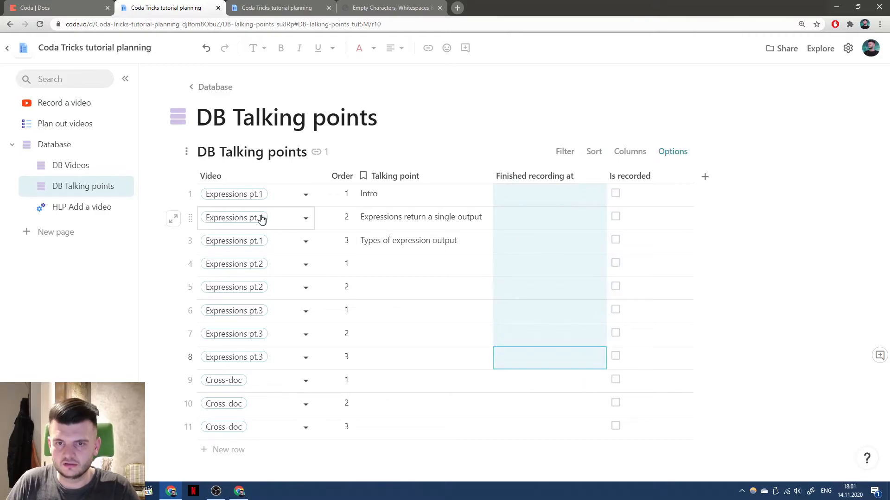
In DB Videos, clear Started recording at for Expressions pt.1, pt.2 and pt.3
left_click(89, 168)
left_click(227, 277)
key("Delete")
double_click(236, 253)
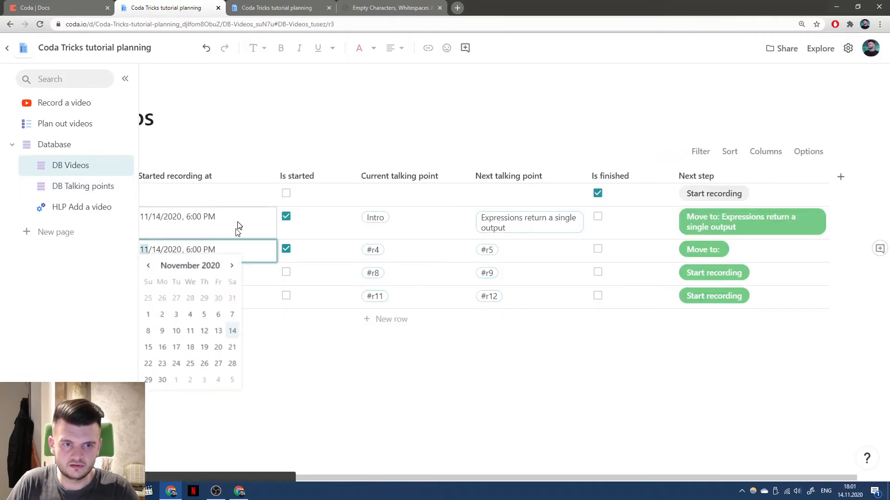
left_click(238, 225)
key("Delete")
left_click(246, 254)
key("Delete")
On the Record a video page, replace the Click me button with a view of DB Videos
left_click(65, 103)
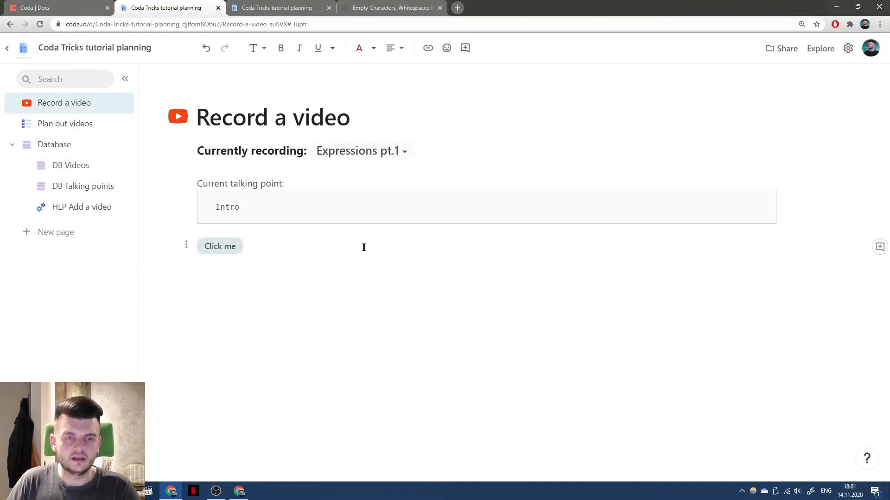
key("BackSpace")
type("/")
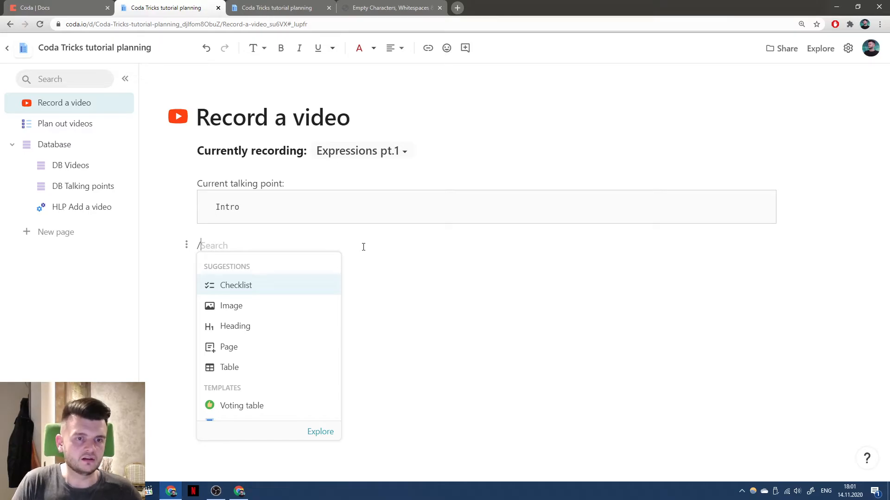
type("DB V")
key("Return")
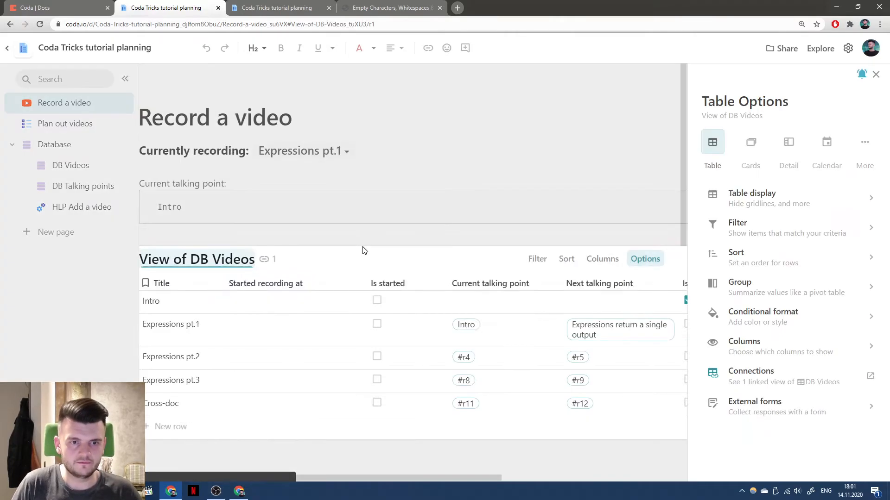
Hide the columns from Title through Is finished in the new DB Videos view, leaving only Next step
left_click(226, 283)
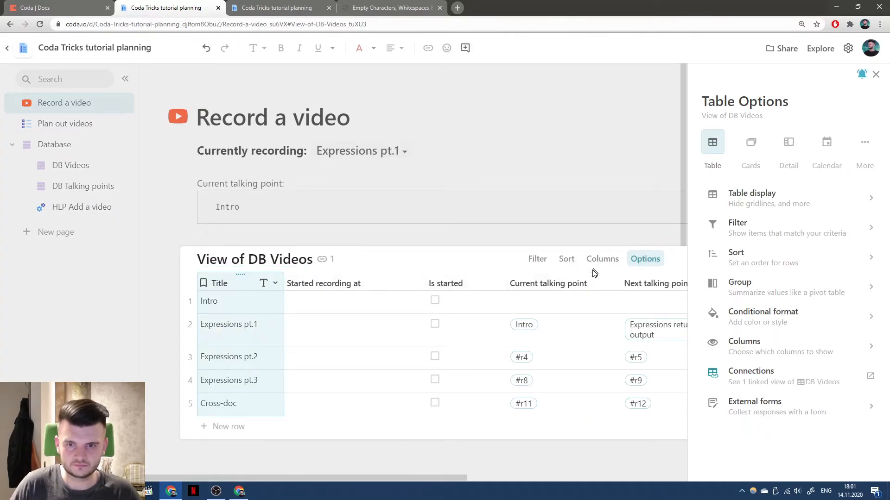
scroll(576, 282, "right", 5)
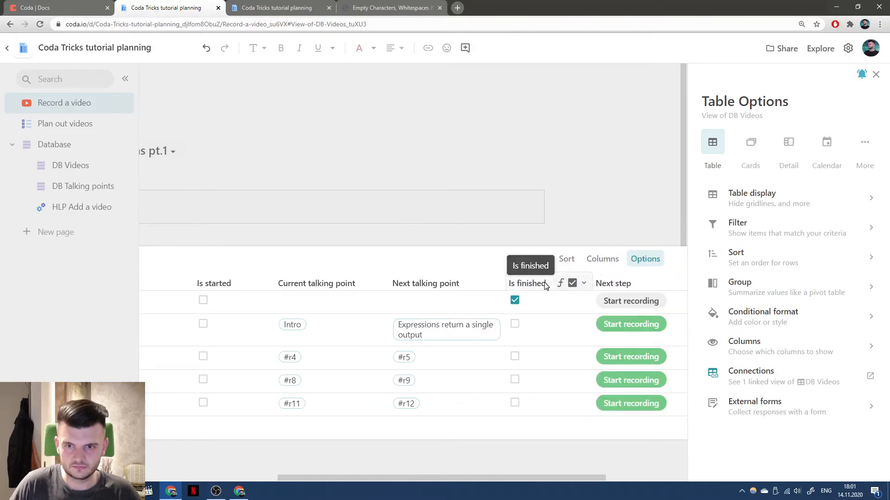
left_click(545, 283, "shift")
right_click(545, 284)
left_click(485, 284)
left_click(536, 283)
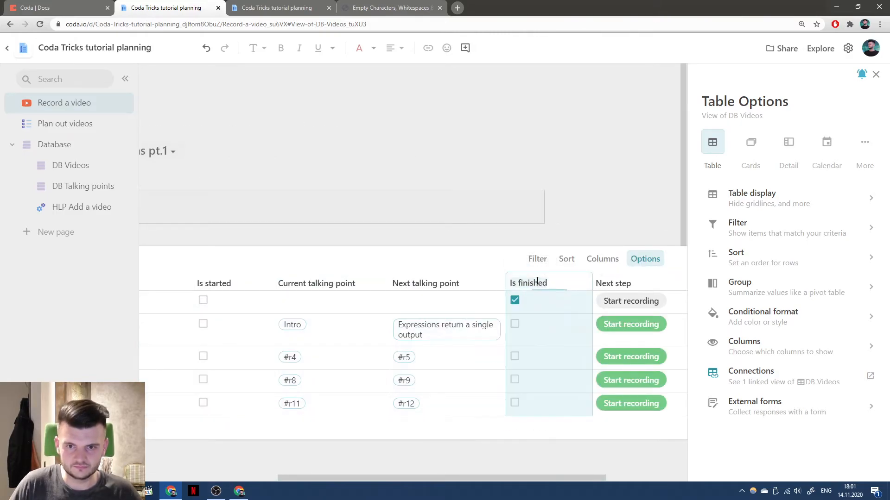
scroll(410, 283, "left", 1)
scroll(406, 283, "left", 4)
left_click(254, 283, "shift")
right_click(254, 283)
left_click(316, 319)
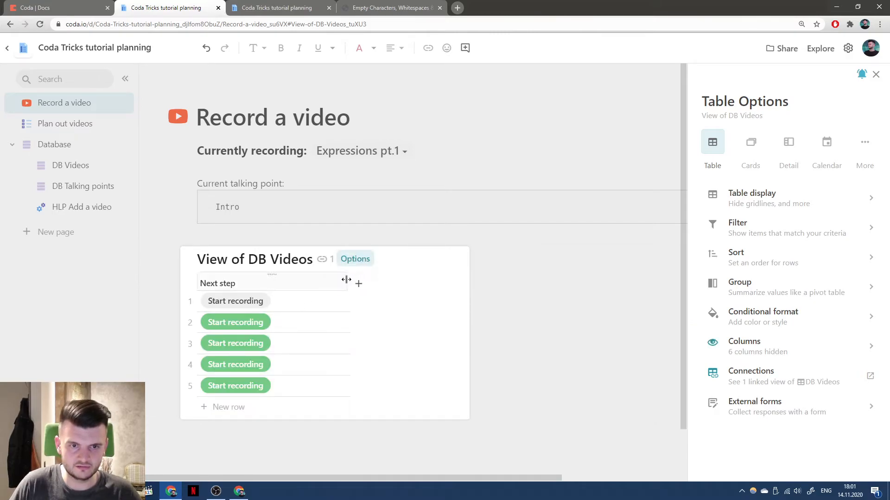
Widen the Next step column in the DB Videos view so each button label fits on one line
left_click(396, 285)
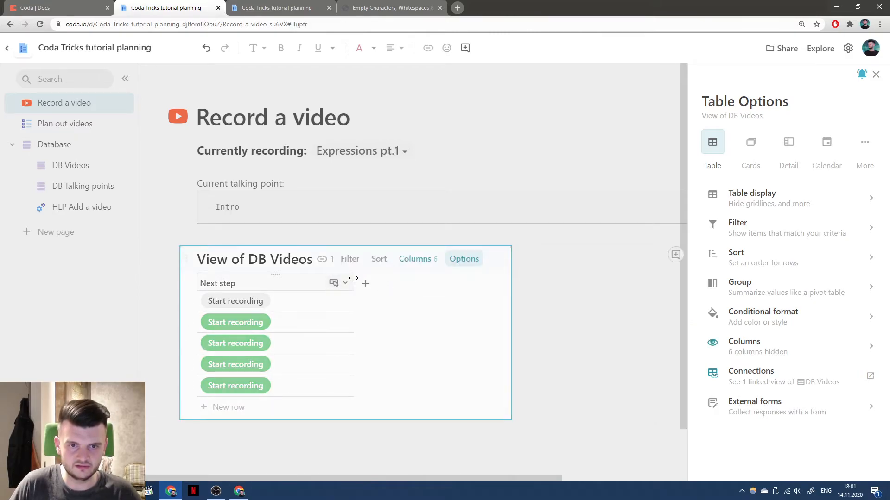
left_click_drag(352, 278, 269, 280)
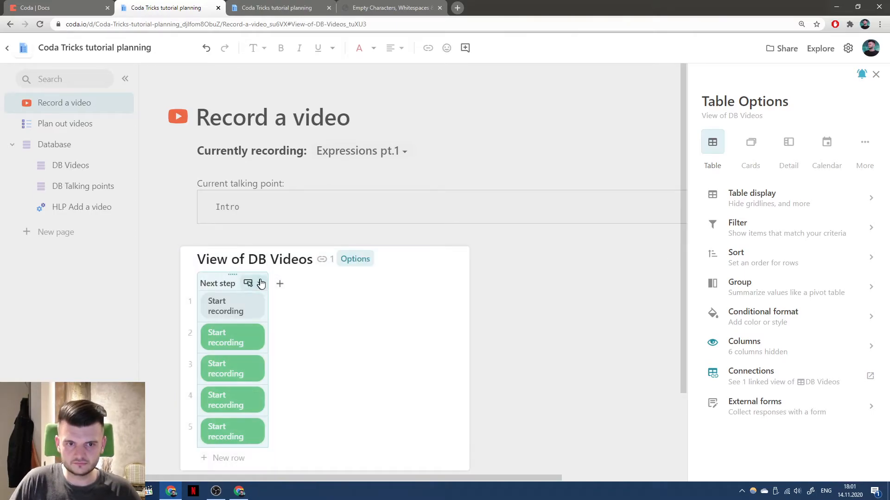
left_click_drag(268, 283, 461, 289)
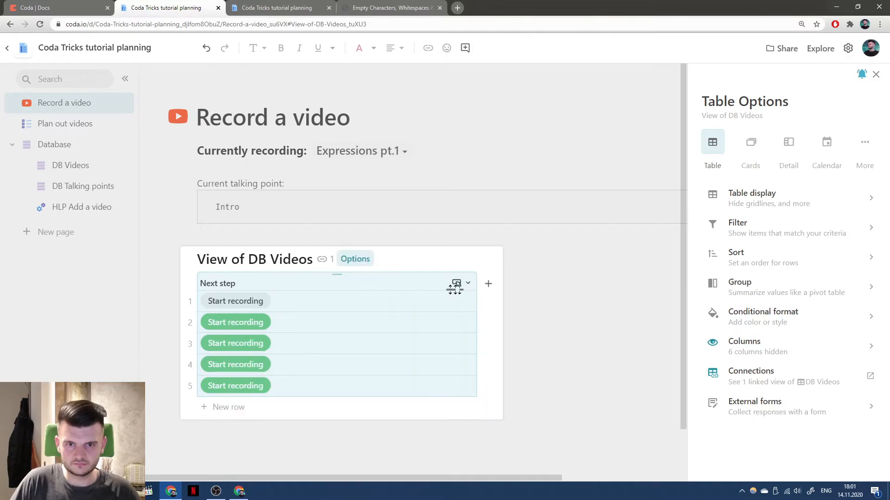
Turn off the add row button, gridlines and column headers in the DB Videos view on the Record a video page
left_click(806, 191)
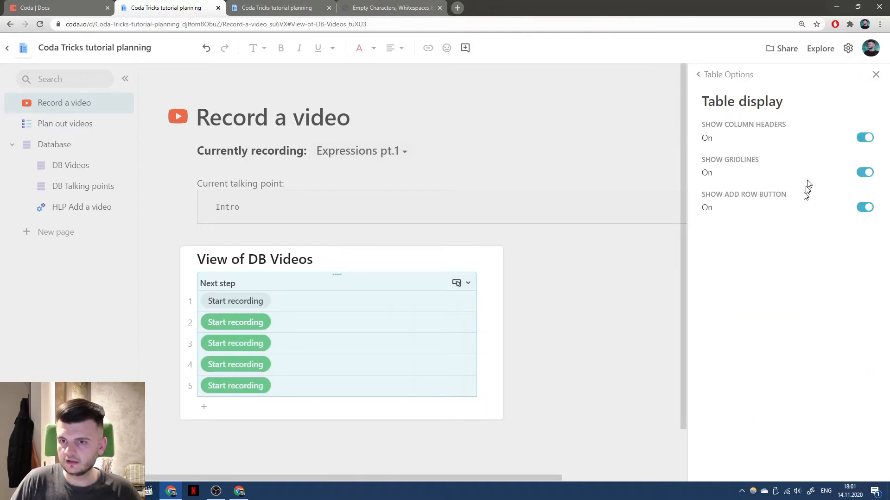
left_click(870, 209)
left_click(864, 172)
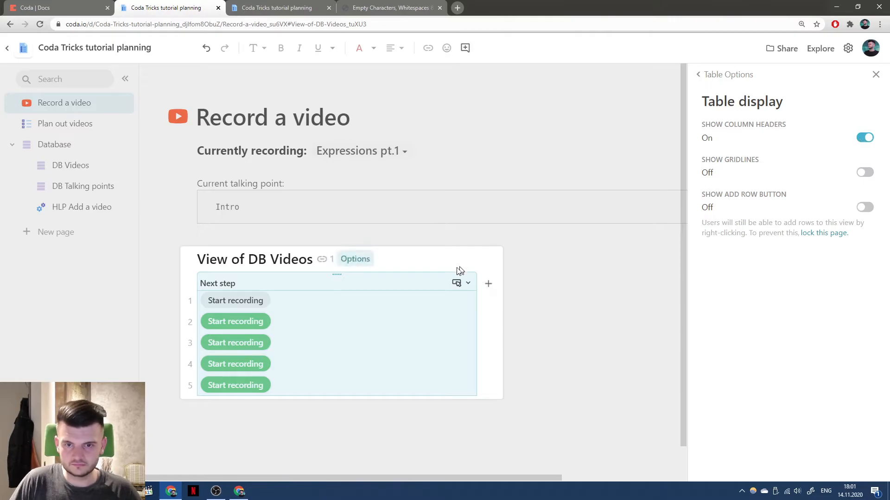
left_click(862, 139)
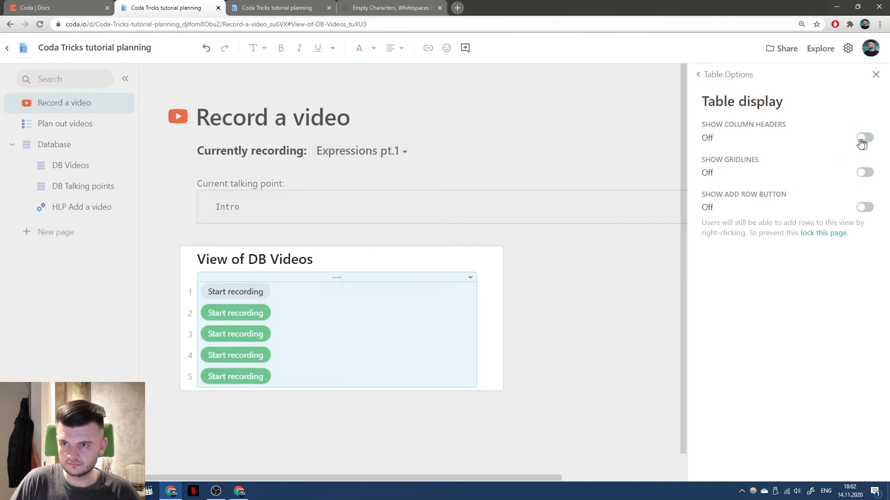
Filter the DB Videos view with the formula thisRow = Current video
left_click(351, 262)
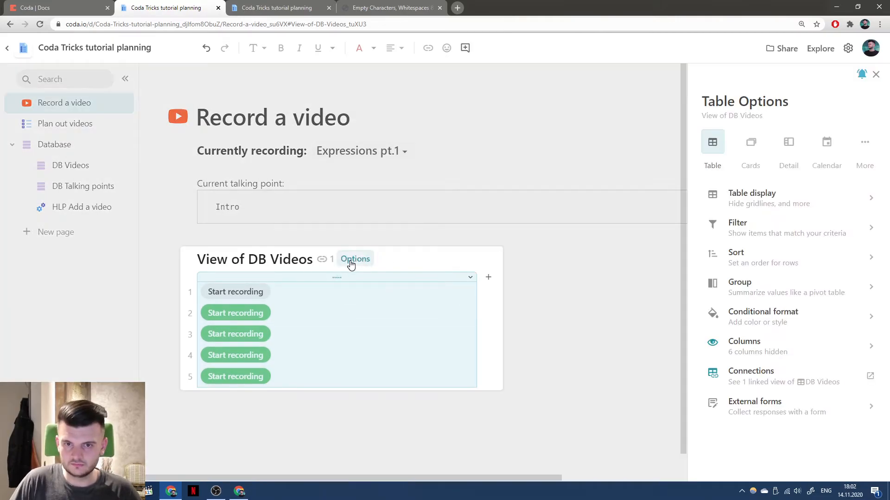
left_click(754, 226)
left_click(736, 187)
left_click(745, 332)
left_click(730, 164)
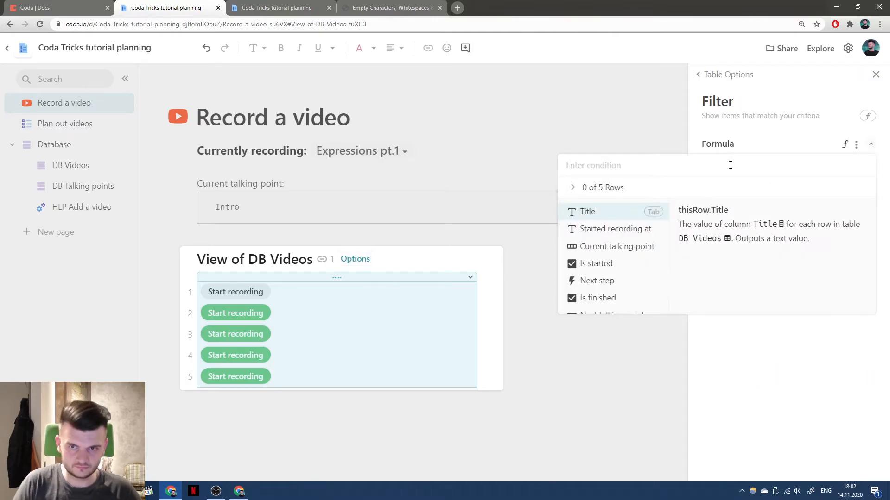
type("thisRow = Curr")
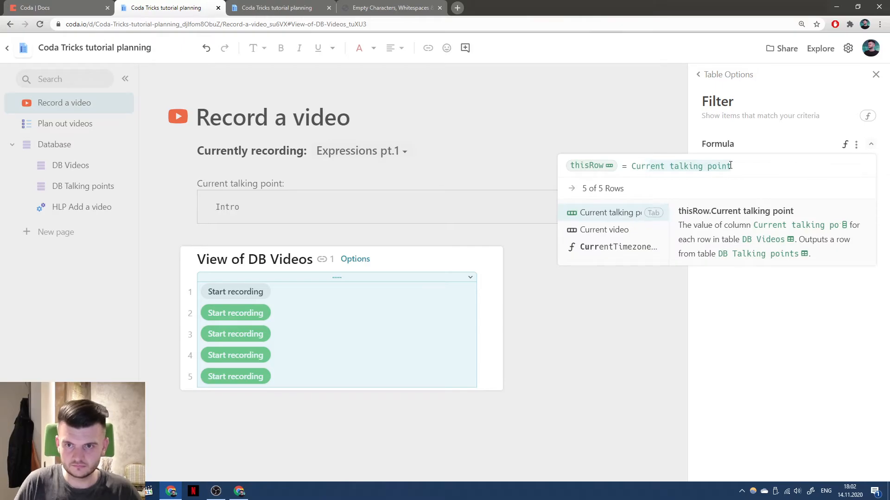
key("Down")
key("Tab")
key("Return")
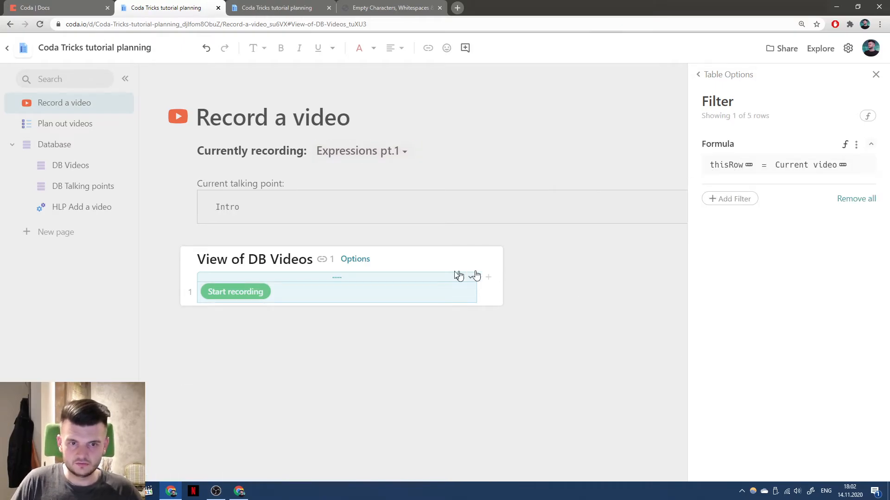
Hide the title of the View of DB Videos table on the Record a video page
left_click(551, 276)
left_click(184, 261)
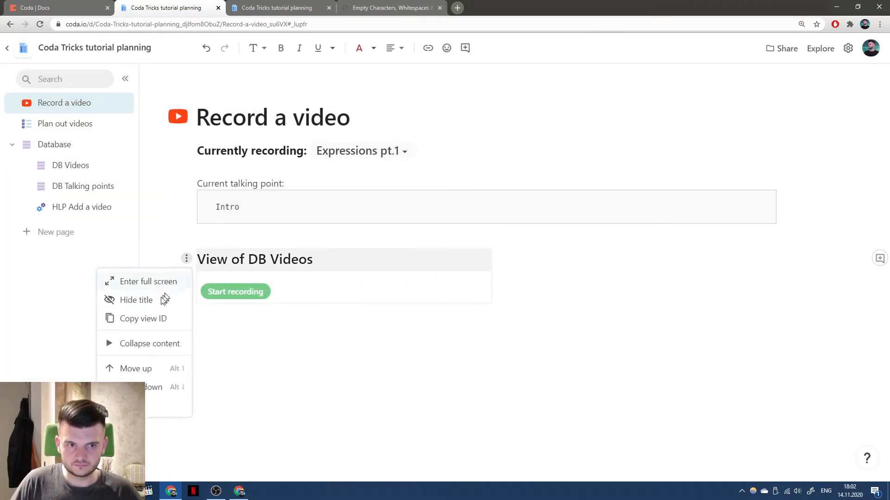
left_click(170, 299)
In the mobile preview, run the Next step button for Expressions pt.1 from Start recording until the video is finished
left_click(294, 6)
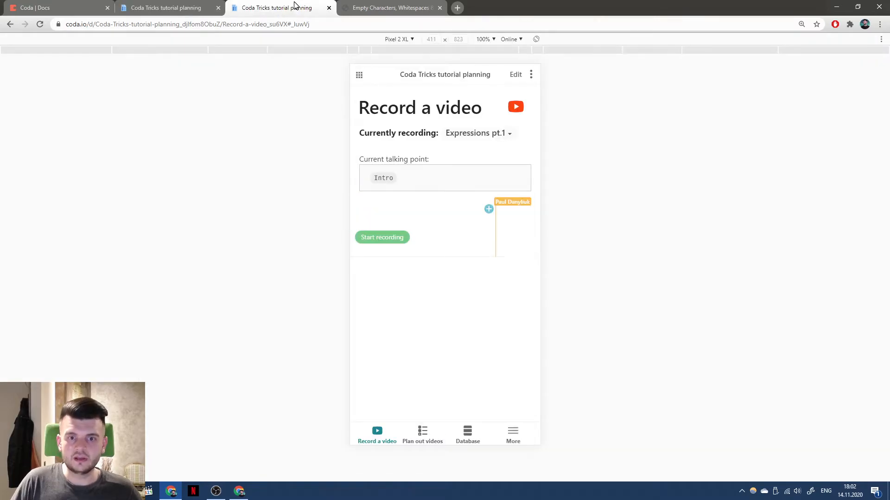
left_click(367, 238)
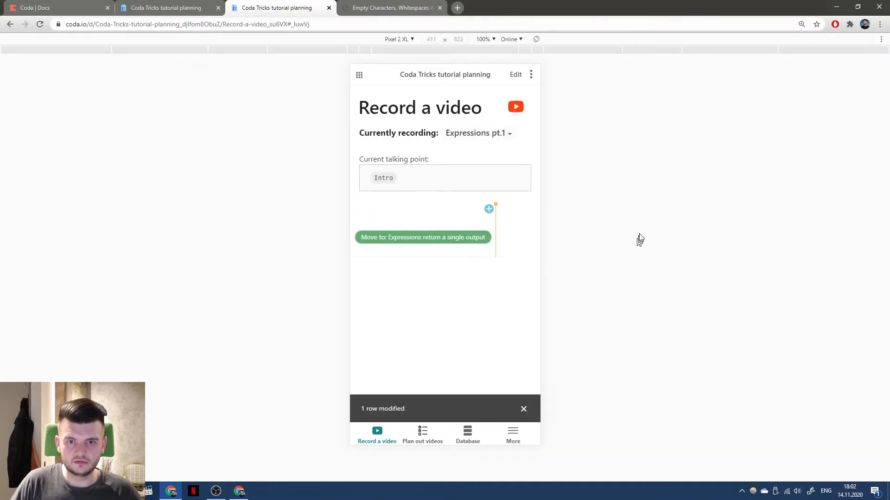
left_click(419, 238)
left_click(391, 237)
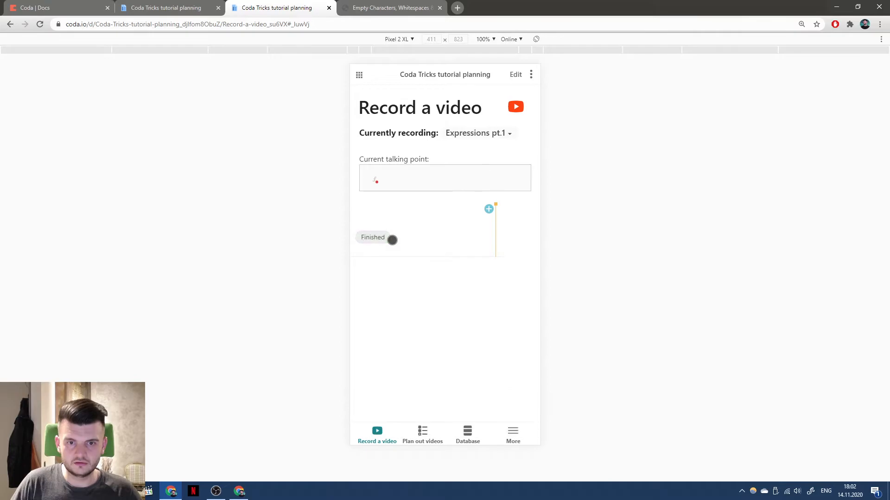
Clear Finished recording at for the three Expressions pt.1 talking points and Started recording at for Expressions pt.1 in DB Videos
left_click(145, 6)
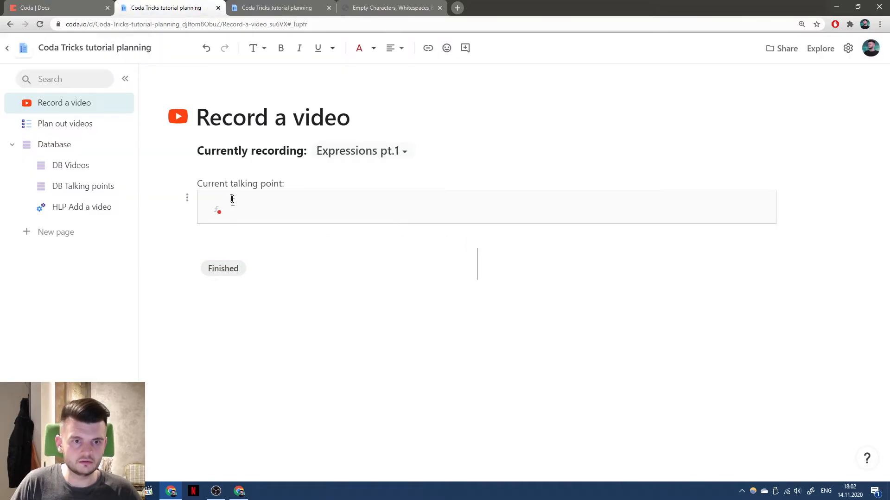
left_click(88, 186)
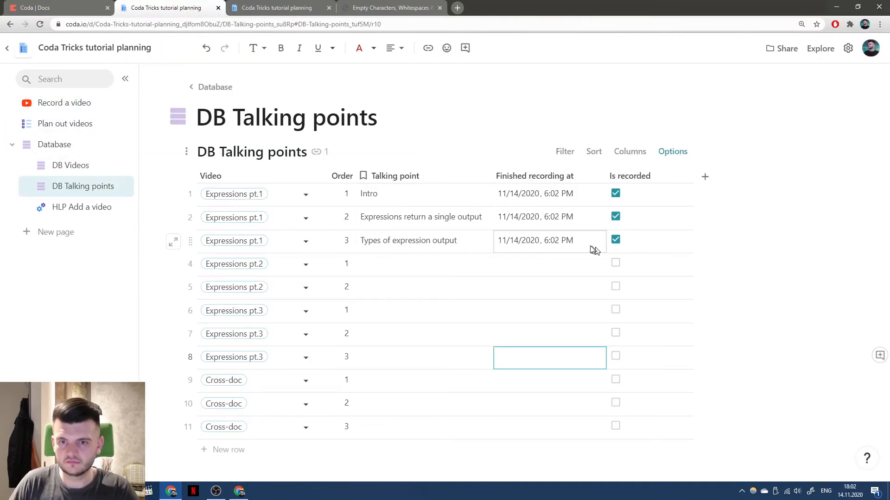
left_click_drag(593, 250, 585, 195)
key("Delete")
left_click(81, 165)
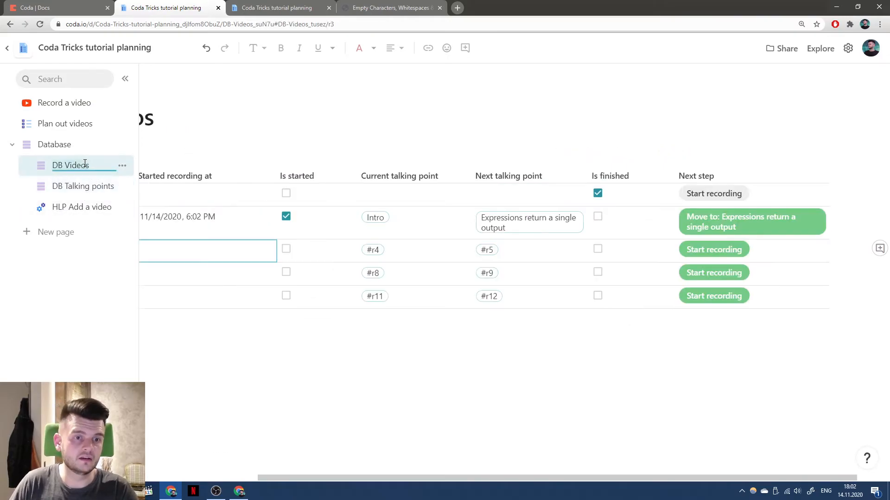
left_click(206, 235)
key("Delete")
Return to the mobile preview and reselect Expressions pt.1 as the video currently recording
left_click(266, 7)
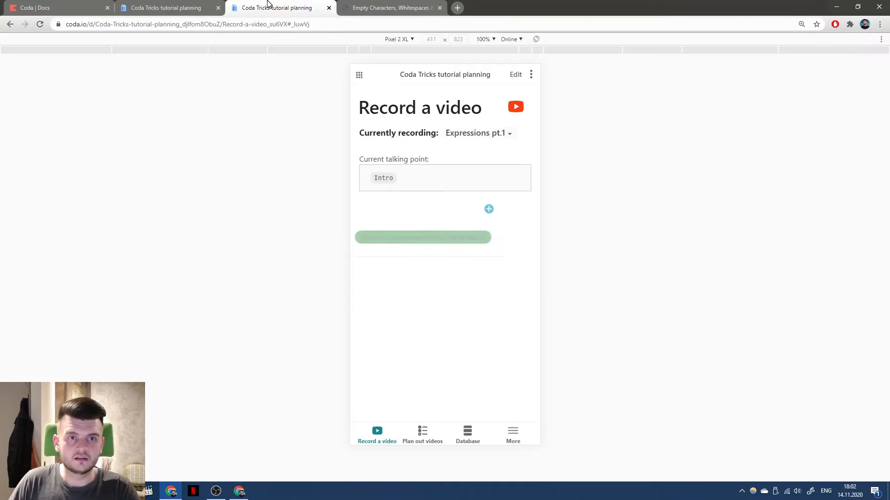
left_click(482, 250)
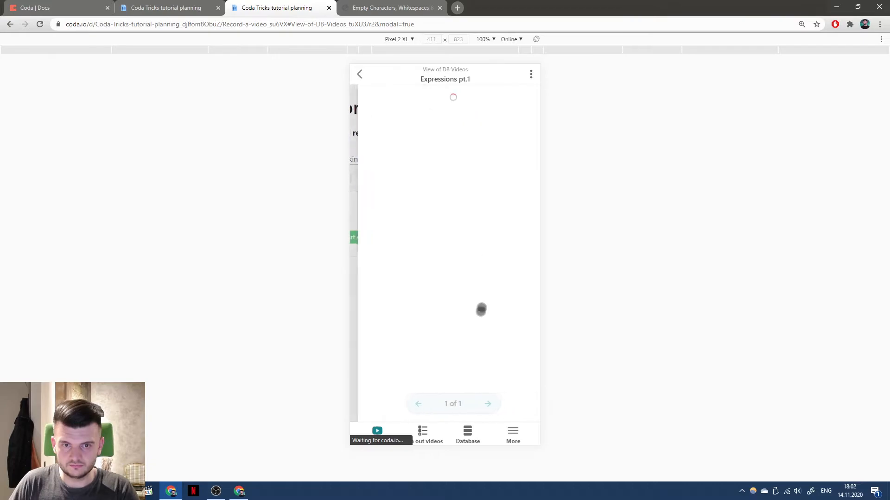
left_click(361, 76)
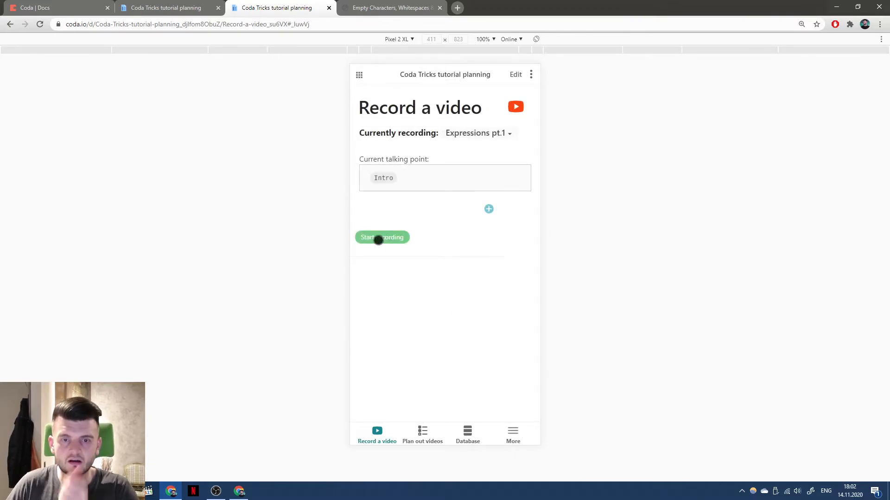
left_click(459, 133)
left_click(460, 153)
left_click(471, 131)
left_click(449, 168)
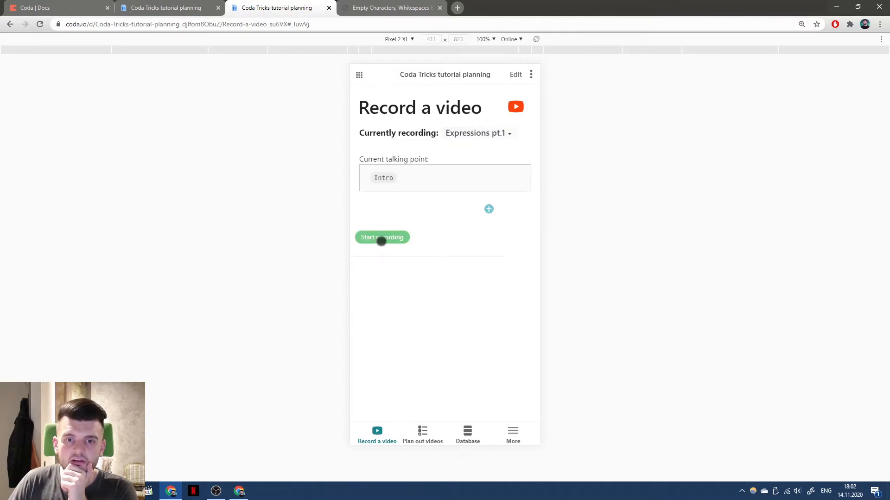
Start recording Expressions pt.1, move through its talking points and finish the video with the Next step button
left_click(384, 238)
left_click(400, 238)
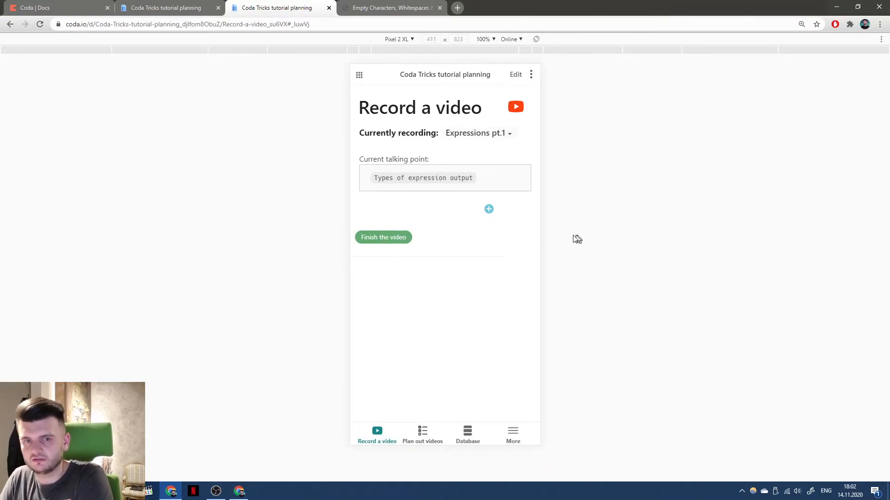
left_click(396, 237)
Try switching the Currently recording video in the mobile preview, ending on Expressions pt.1
left_click(502, 129)
left_click(488, 147)
left_click(458, 133)
left_click(465, 172)
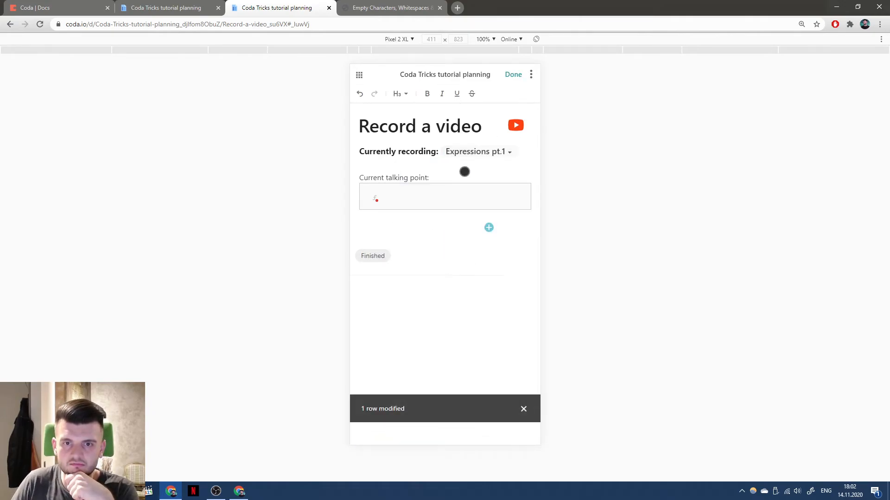
Reset Expressions pt.1 in the database by clearing its start time and Finished recording at for its three talking points
left_click(171, 8)
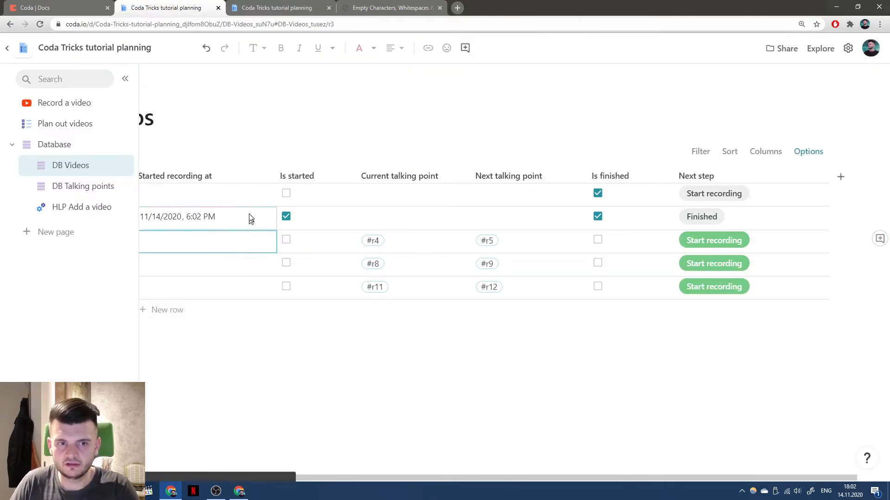
left_click(82, 186)
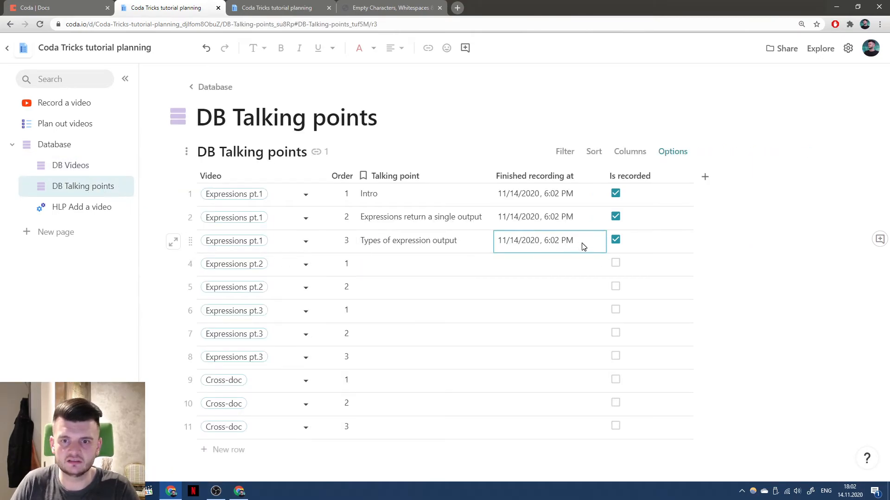
key("shift+Up")
key("shift+Up")
key("Delete")
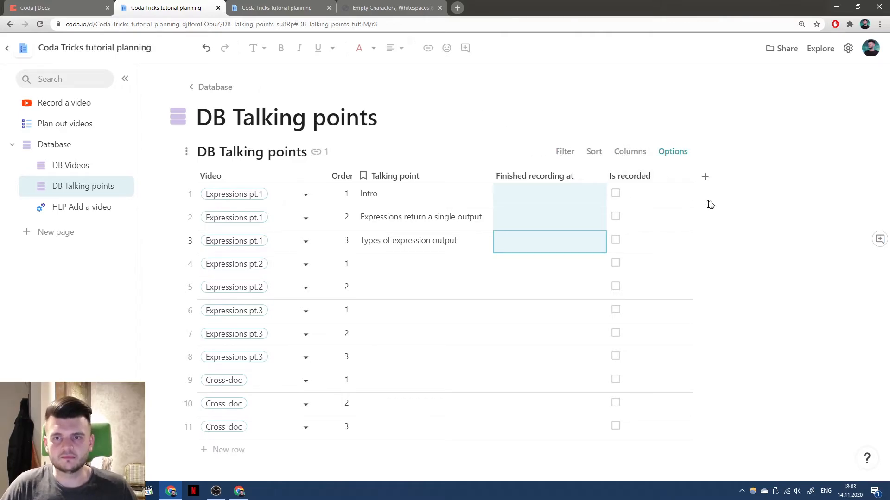
Add a column to DB Talking points that pulls in Started recording at from the linked Video
left_click(704, 180)
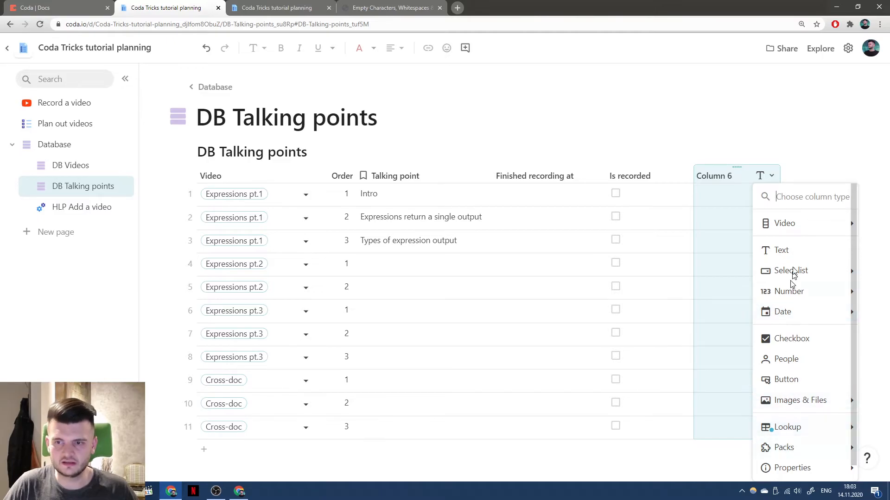
mouse_move(788, 270)
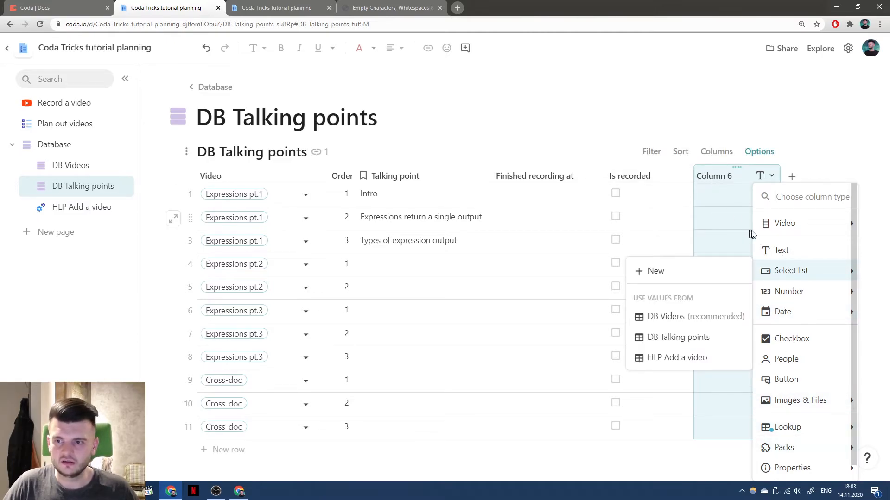
mouse_move(786, 223)
left_click(708, 246)
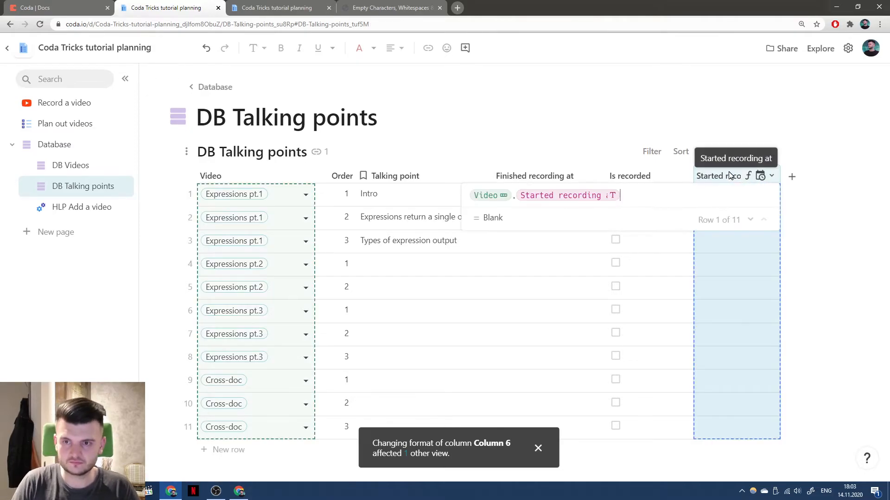
left_click(736, 262)
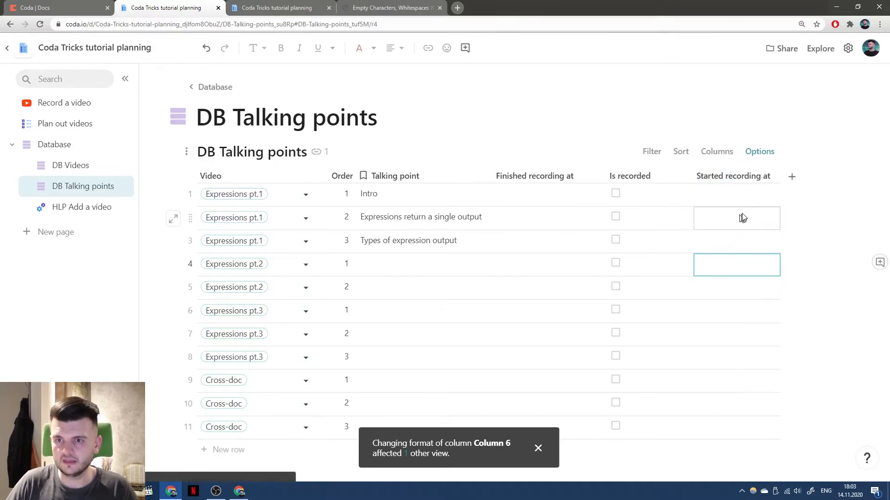
Add a text column named Timestamp of video to DB Talking points and open its column formula
left_click(797, 176)
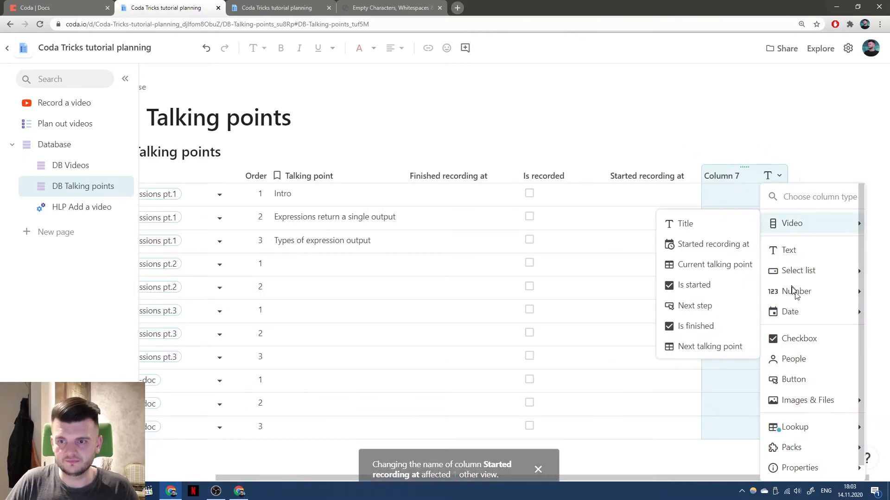
mouse_move(796, 309)
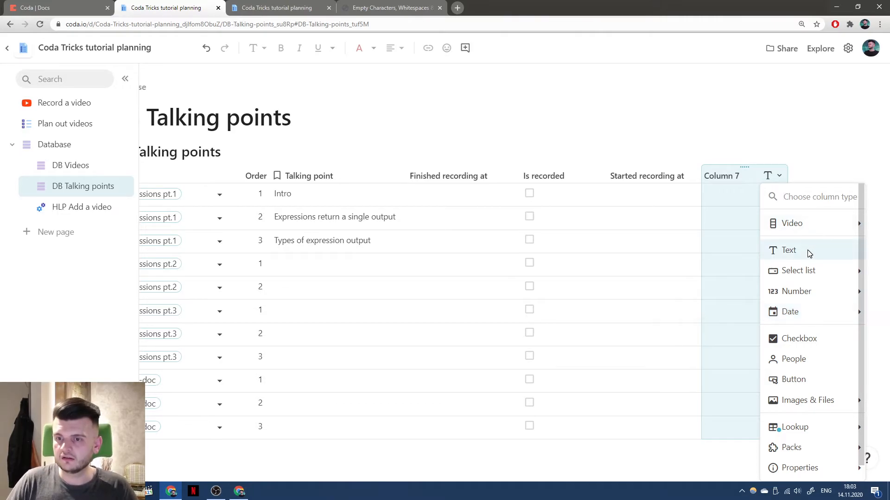
left_click(787, 250)
type("Timestamp of video")
key("Return")
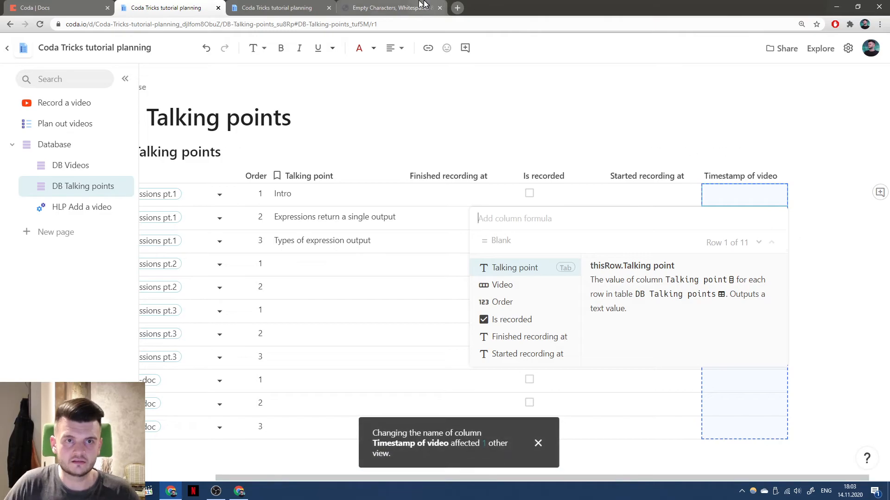
In the mobile preview, record Expressions pt.1 from Intro through Types of expression output and finish the video, generating fresh timestamps
left_click(287, 6)
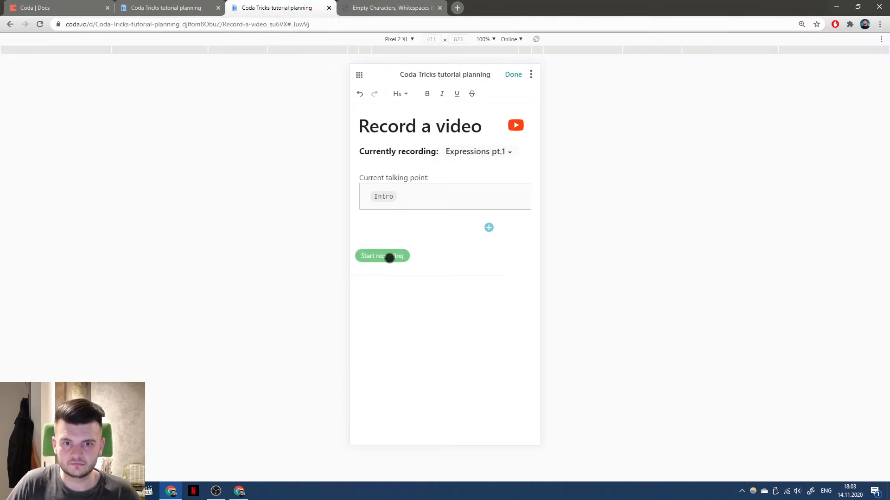
left_click(389, 256)
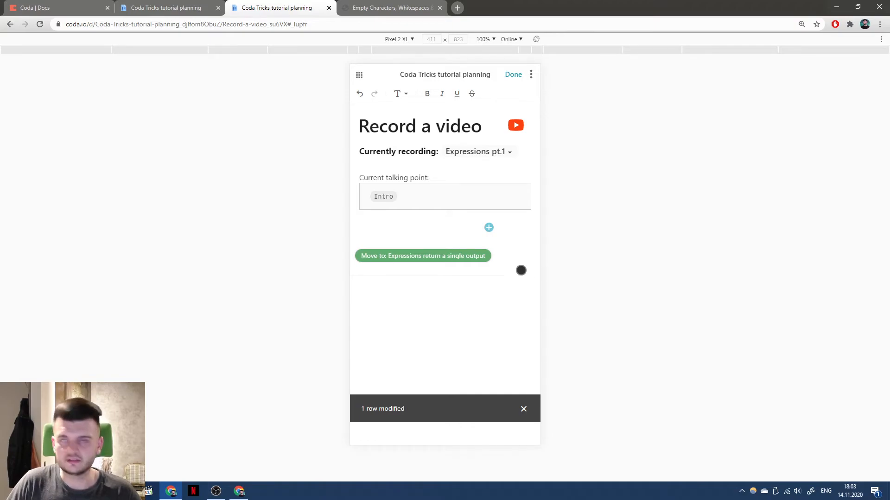
left_click(458, 256)
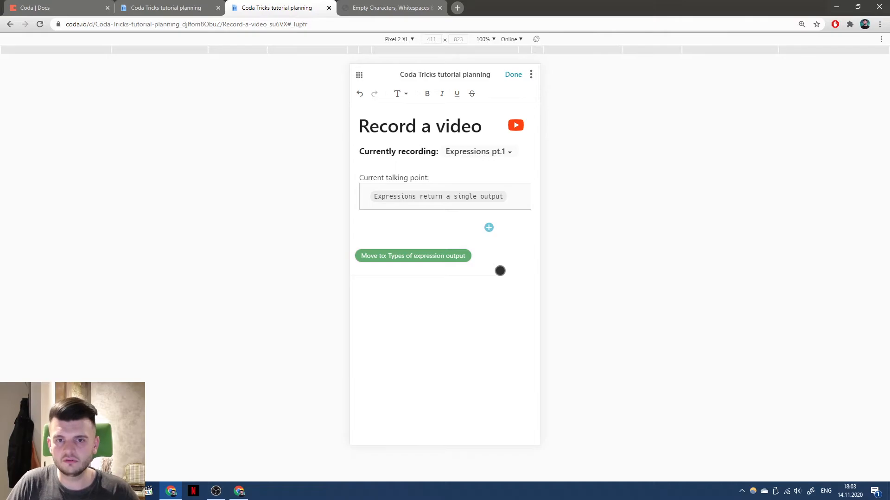
left_click(446, 257)
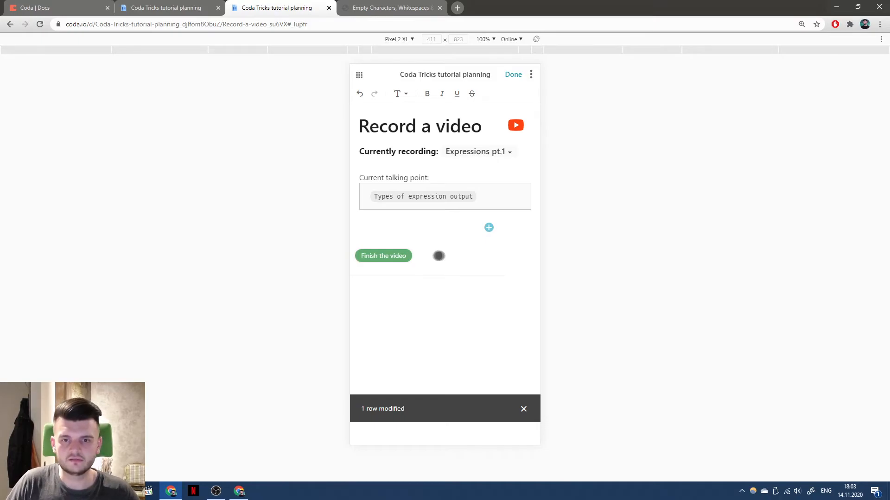
left_click(396, 255)
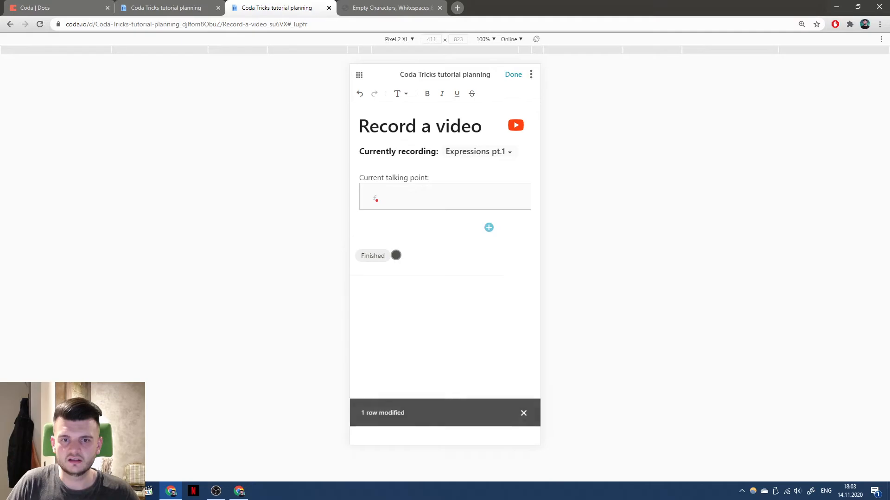
Back in the DB Talking points table, set the Timestamp of video formula to Finished recording at minus Started recording at
left_click(185, 9)
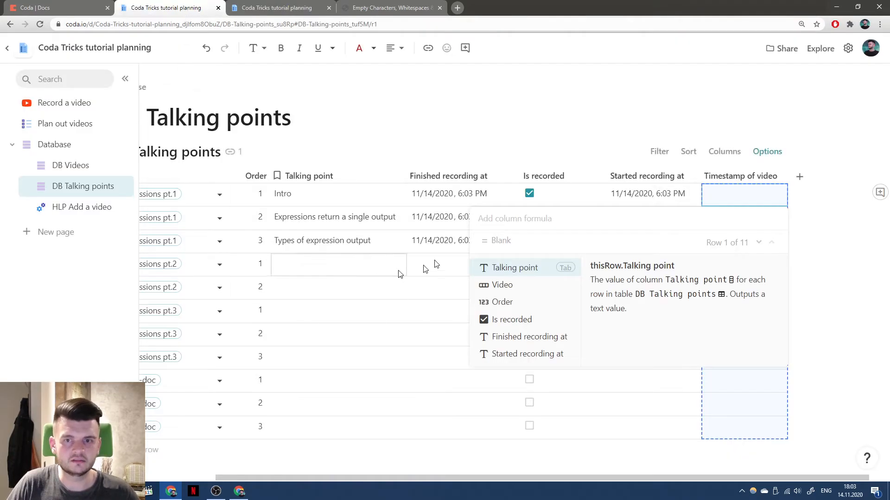
left_click(735, 176)
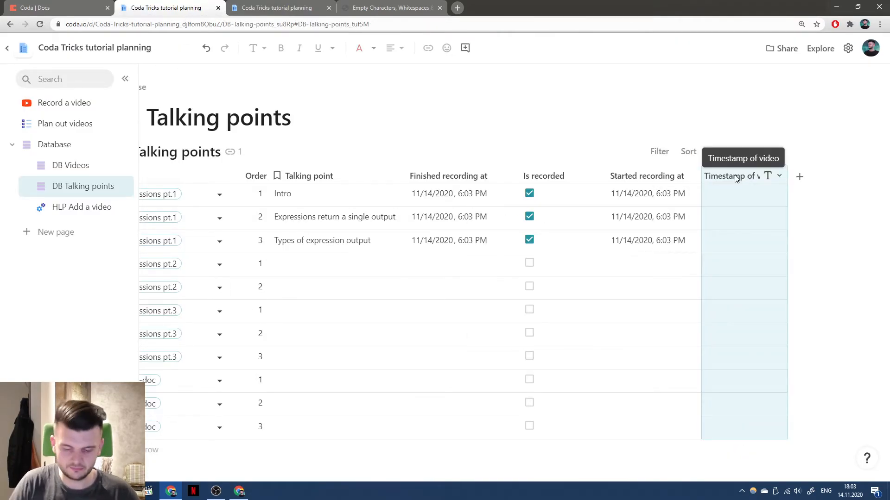
type("=")
type("S")
key("BackSpace")
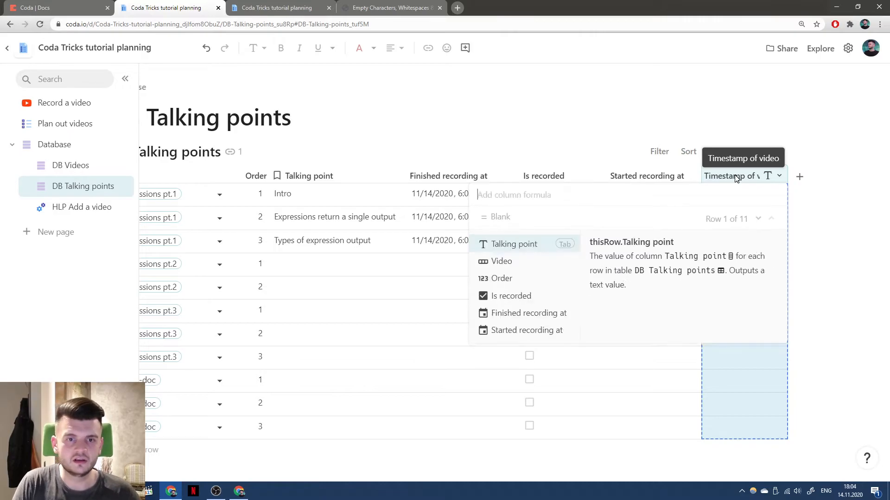
type("Fi")
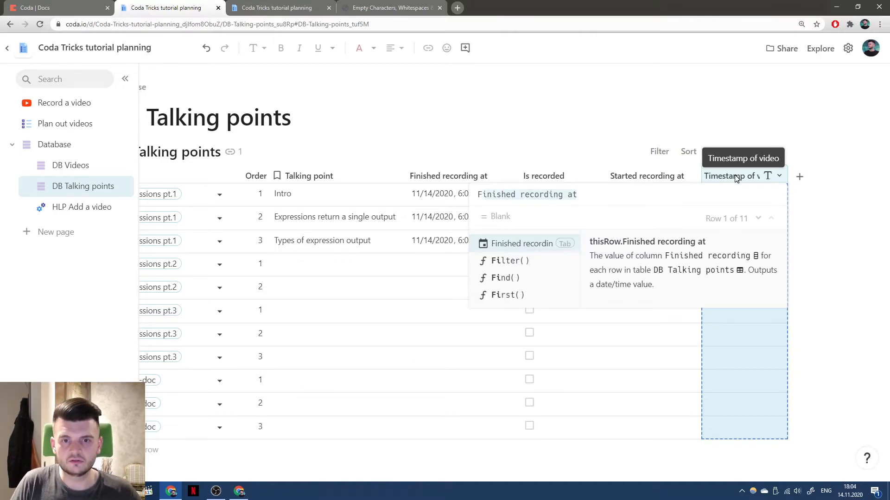
key("Tab")
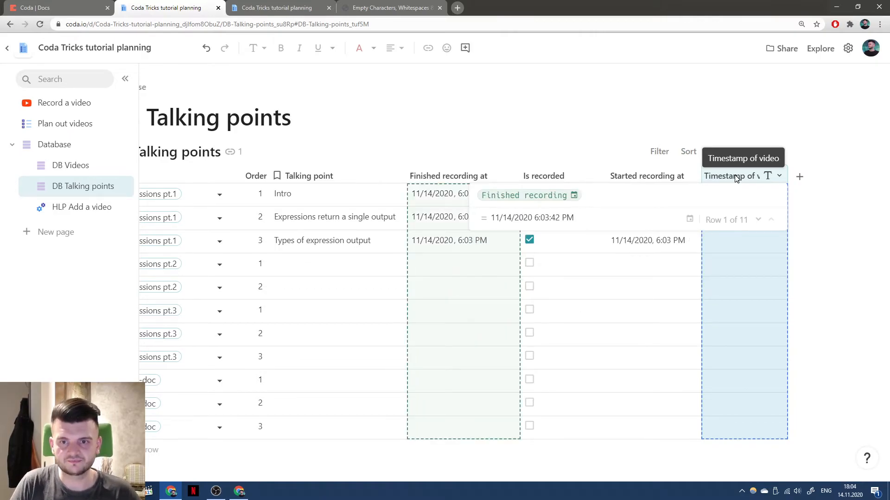
type("-S")
key("Tab")
key("Return")
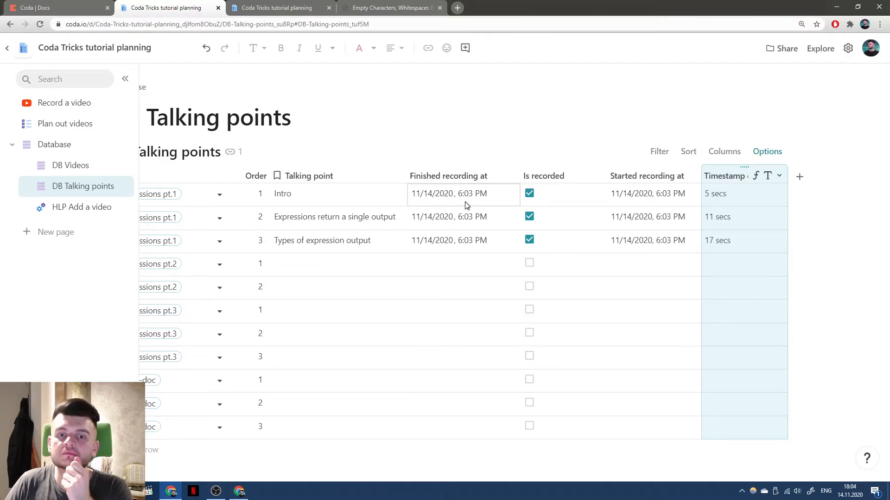
Add a lookup column to DB Talking points that references DB Talking points itself and name it Previous talking point
scroll(741, 183, "left", 2)
scroll(730, 194, "right", 2)
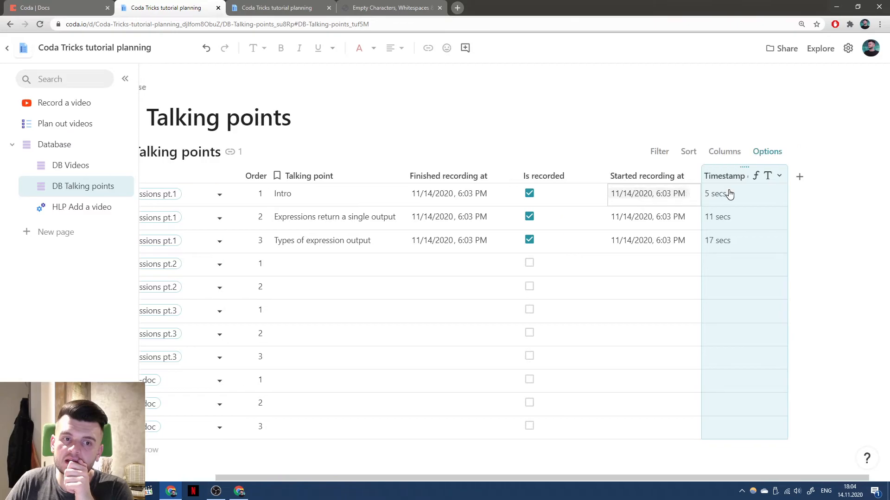
left_click(796, 177)
mouse_move(804, 426)
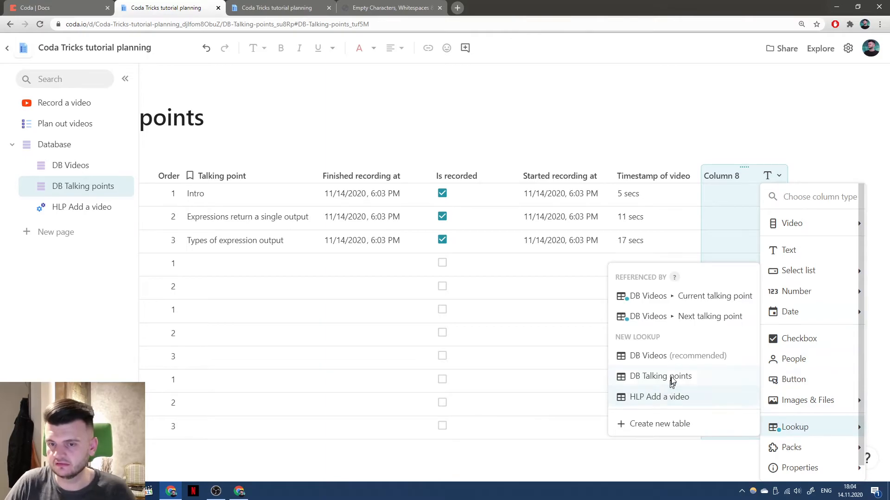
left_click(681, 377)
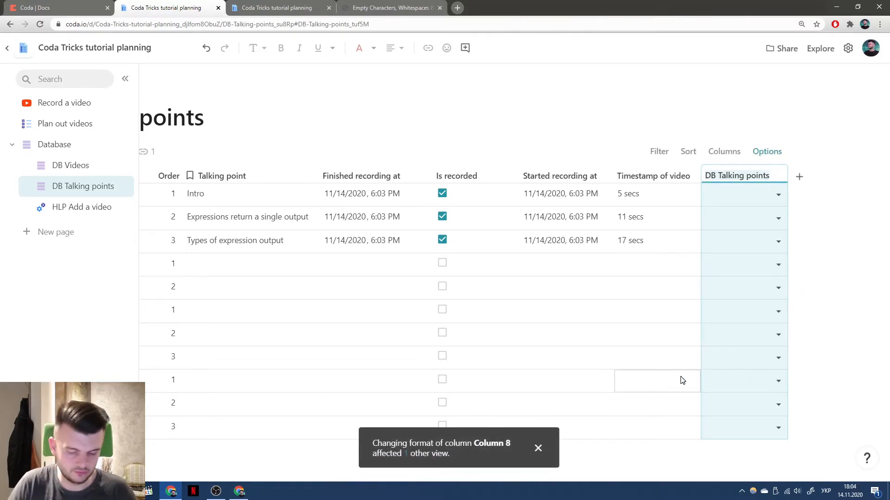
type("Previous")
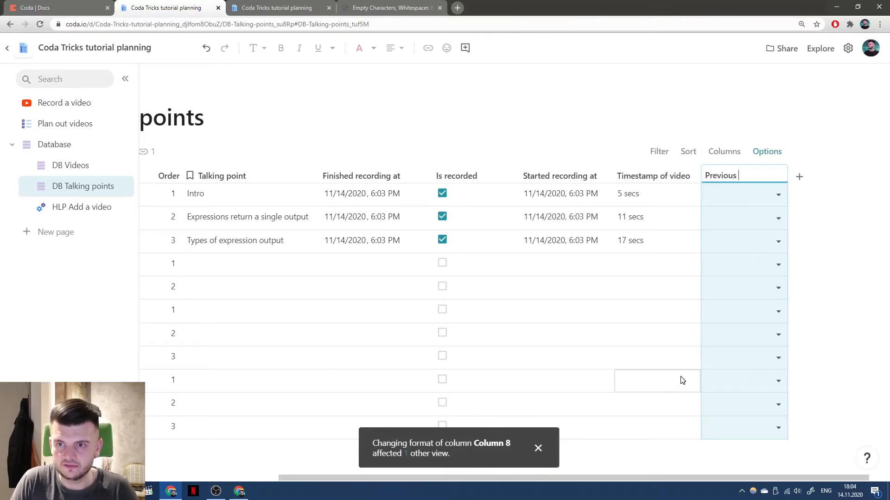
type(" talking point")
key("Return")
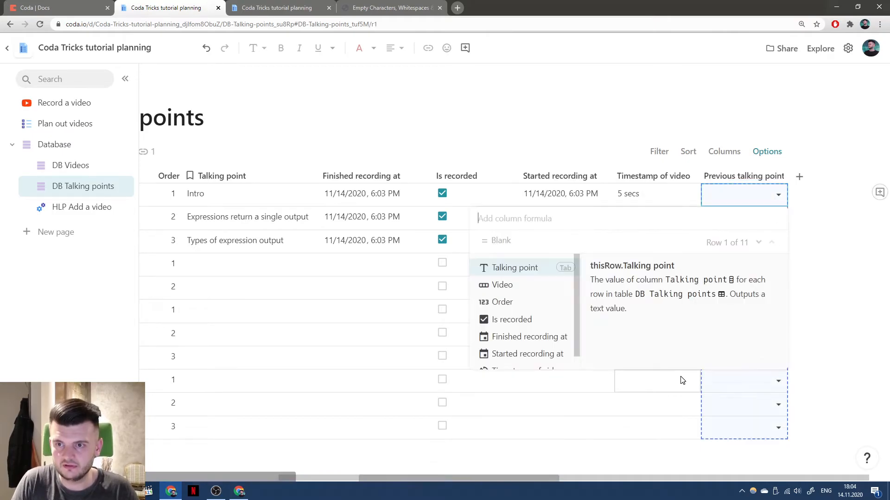
Start the Previous talking point formula by filtering thisTable to rows where Video = thisRow.Video
type("thisTable.Filter(")
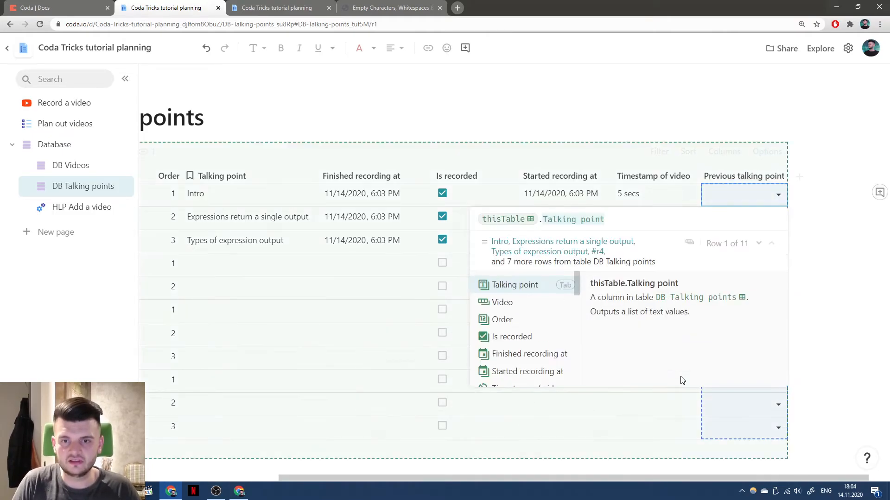
key("shift+Return")
key("shift+Return")
key("Up")
type("Video")
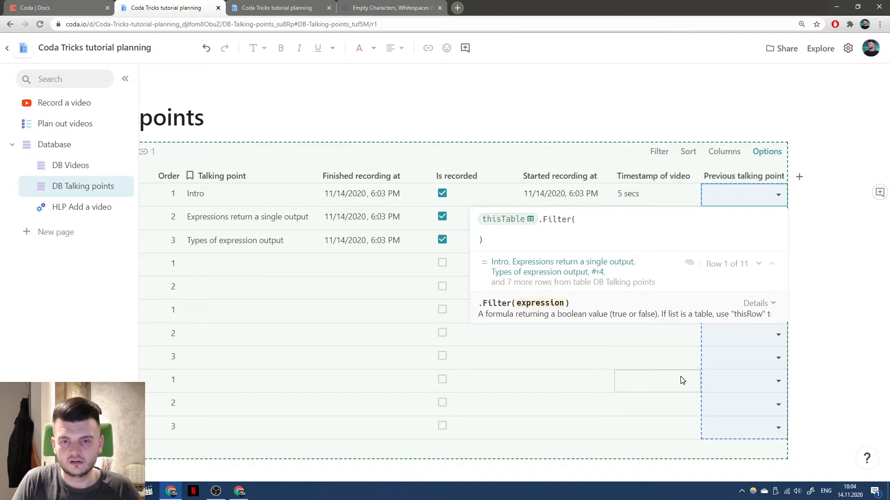
key("Tab")
type("= this")
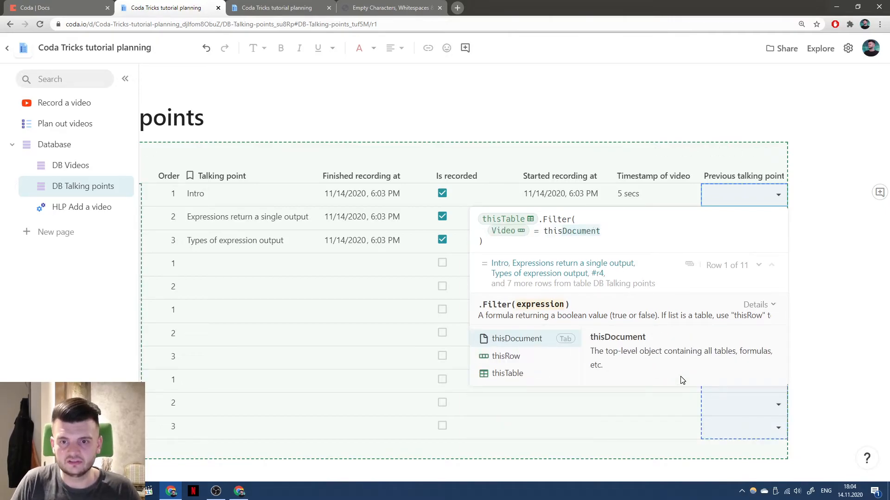
key("Down")
key("Tab")
type(".Video")
key("Tab")
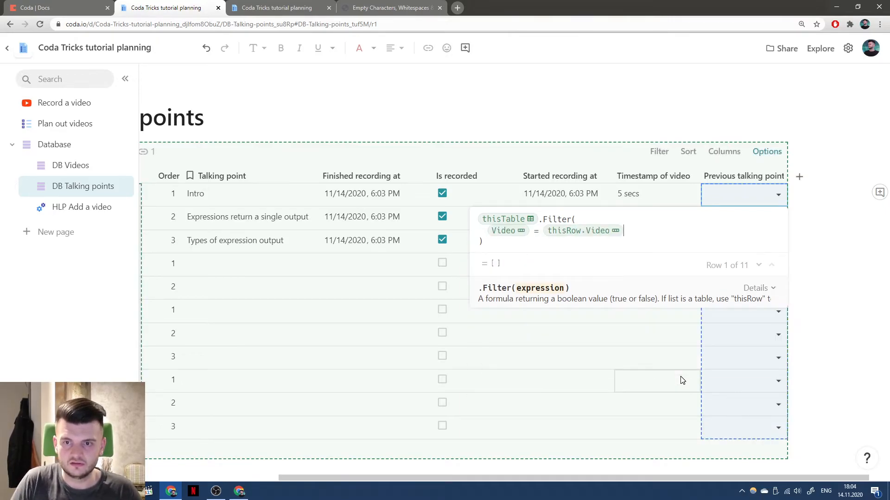
Add a second filter condition to the Previous talking point formula: AND Order = thisRow.Order - 1
key("shift+Return")
type("AND Or")
key("Tab")
key("BackSpace")
key("BackSpace")
type("der")
key("Tab")
type("= thisRow.Or")
key("Tab")
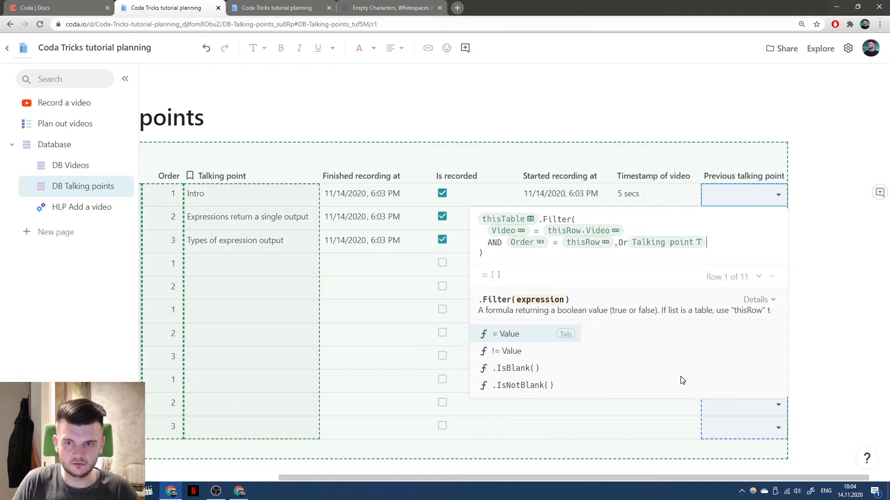
key("BackSpace")
key("BackSpace")
type("der")
key("Tab")
type("- 1")
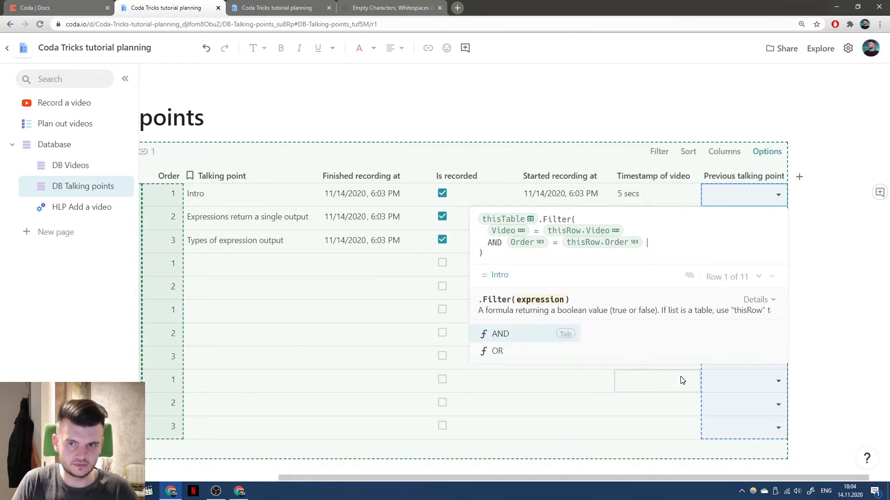
Append First() to the filter and apply the Previous talking point formula
type(").First()")
key("Tab")
key("Return")
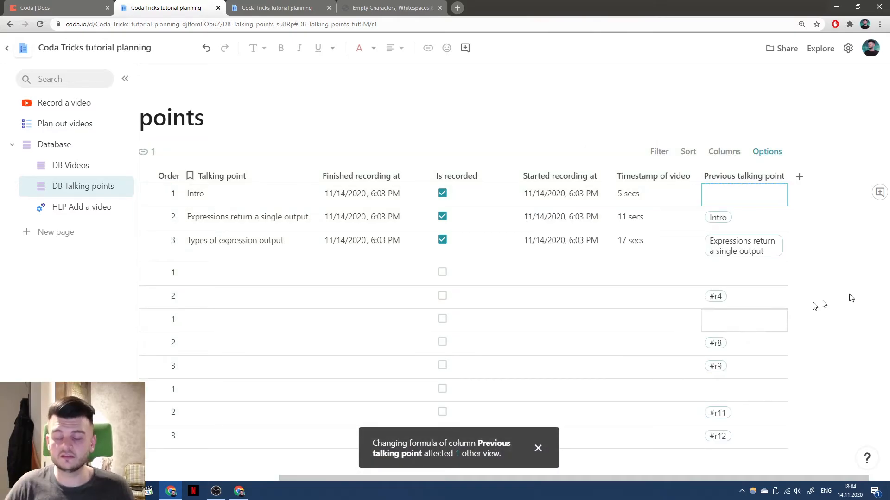
Move the Previous talking point column before Timestamp of video and rename the timestamp column to This point starts at
left_click_drag(743, 168, 626, 173)
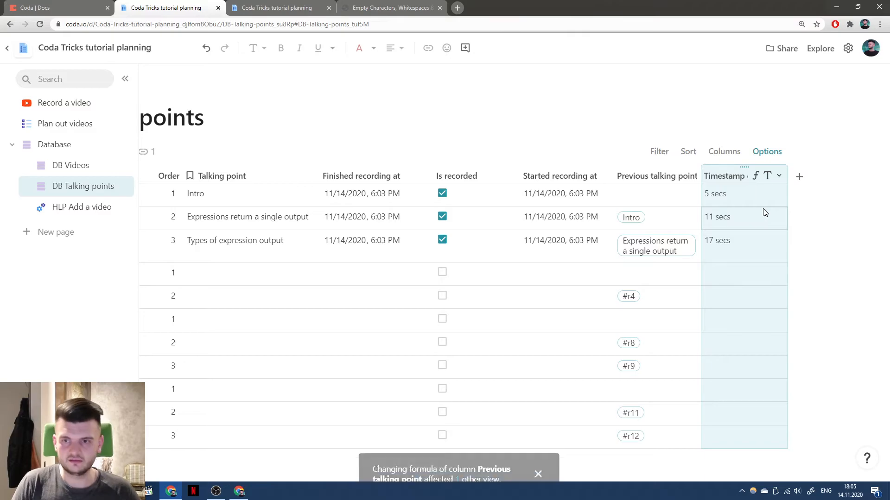
type("This point starts at")
key("Return")
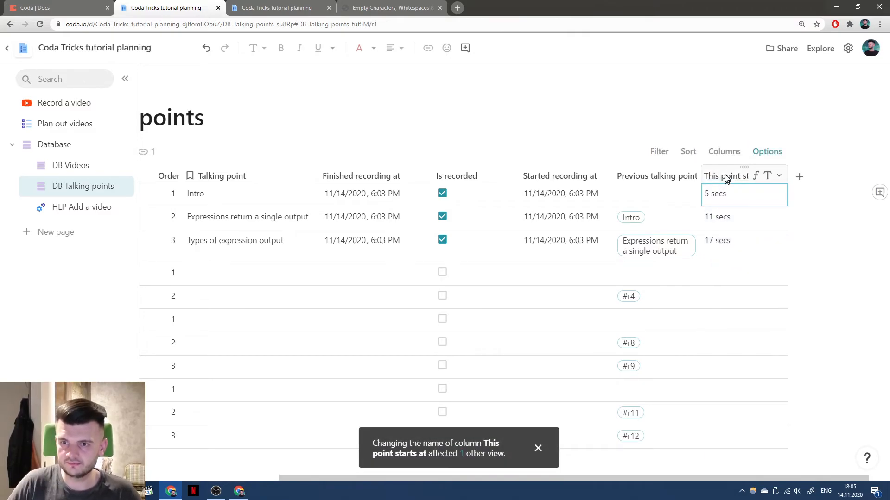
Replace the This point starts at formula with Previous talking point.Finished recording at minus Started recording at
key("=")
key("ctrl+a")
key("BackSpace")
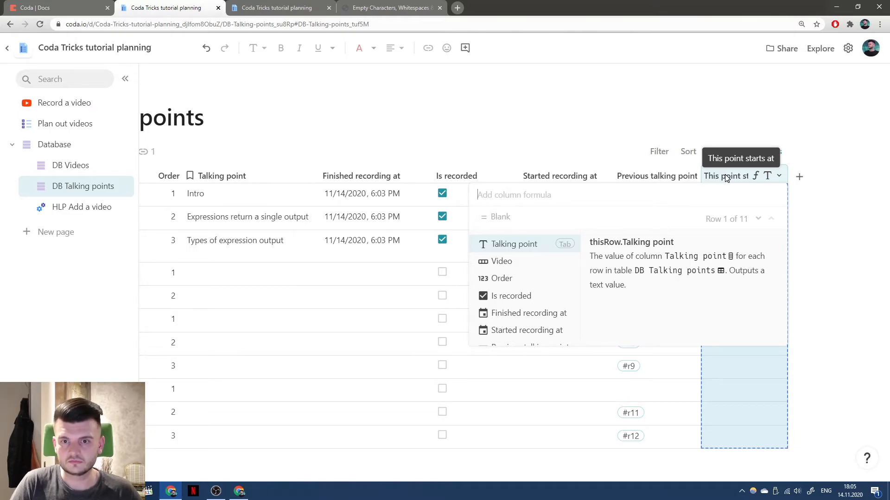
type("Previous talking point")
key("Tab")
type(".Fin")
key("Tab")
type("- Sta")
key("Tab")
key("Return")
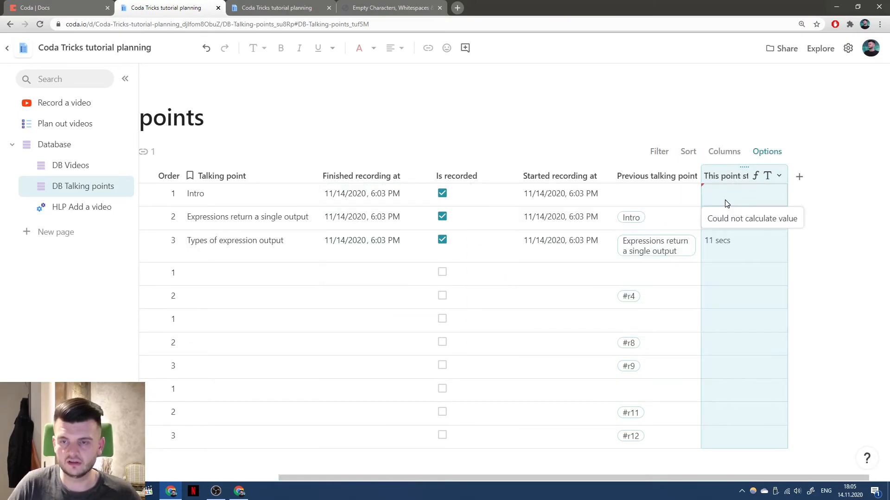
Edit the This point starts at formula to begin with an If whose condition is Previous talking point.IsBlank()
left_click(778, 176)
left_click(787, 234)
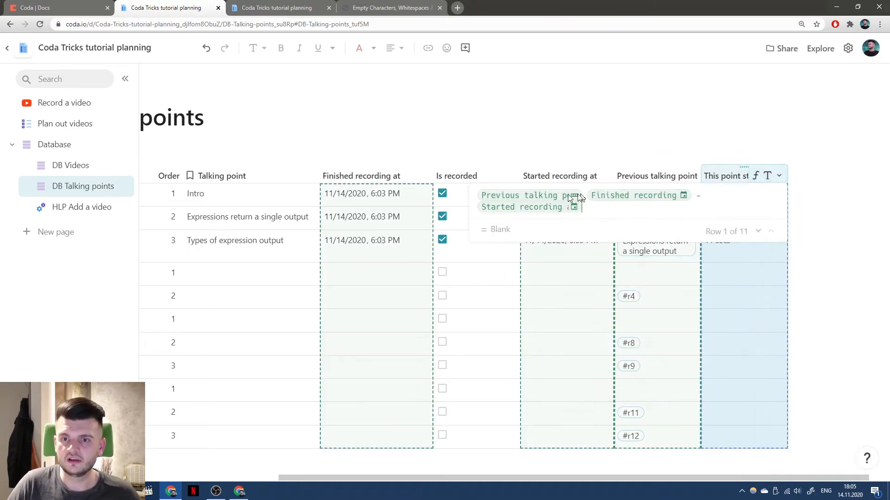
left_click(483, 197)
key("Left")
type("If(")
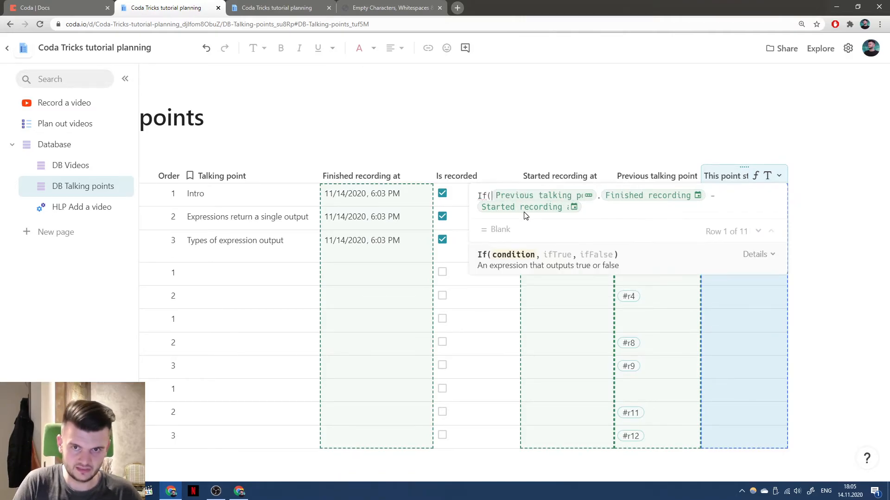
key("shift+Return")
type("Previous talking point")
key("Tab")
type(".IsBlank()")
key("Tab")
Make the If return 0 when the condition is true and the recording time difference otherwise
type(",")
key("shift+Return")
type("0,")
key("Right")
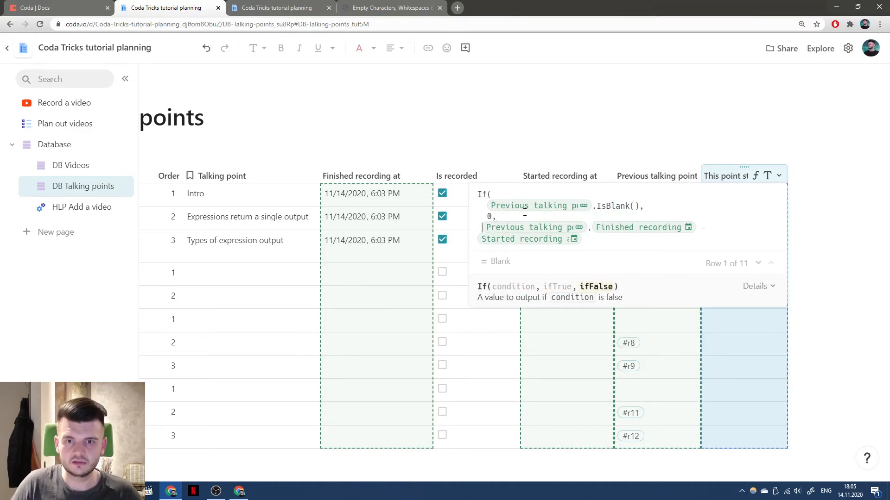
key("Down")
key("Right")
key("shift+Return")
type(")")
Wrap the time difference in the This point starts at formula in Seconds() and apply the formula
key("Up")
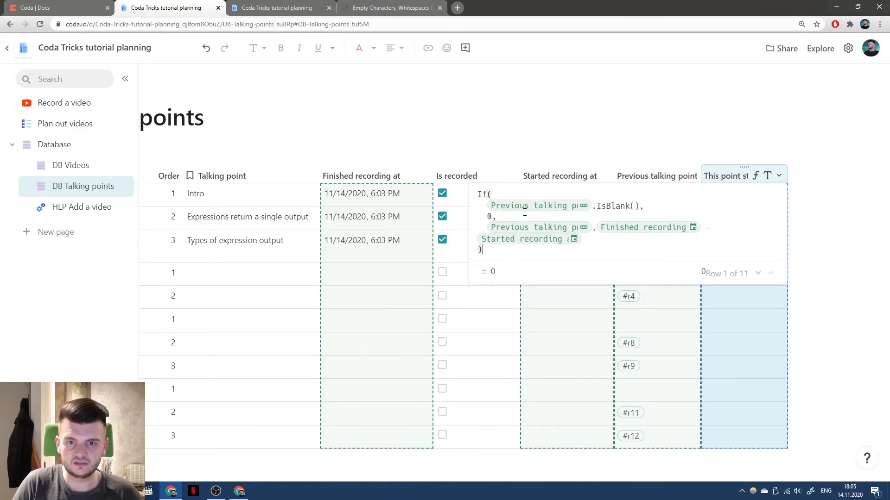
key("Up")
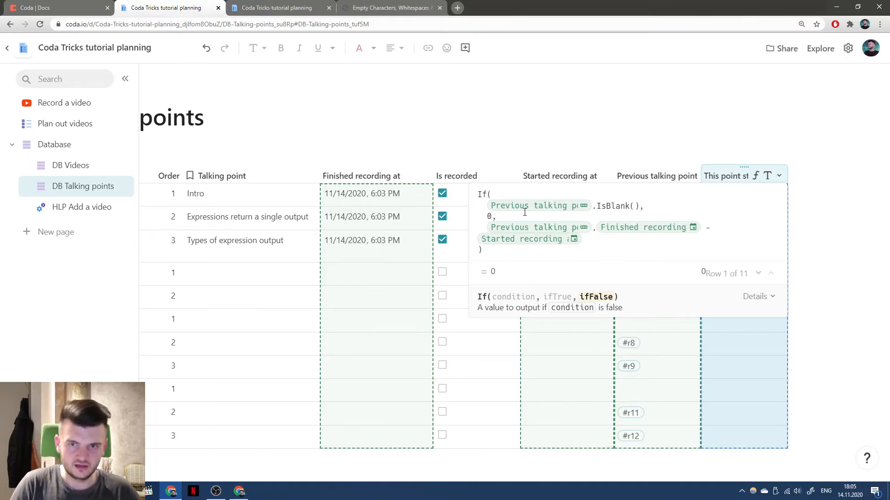
type("Seconds(")
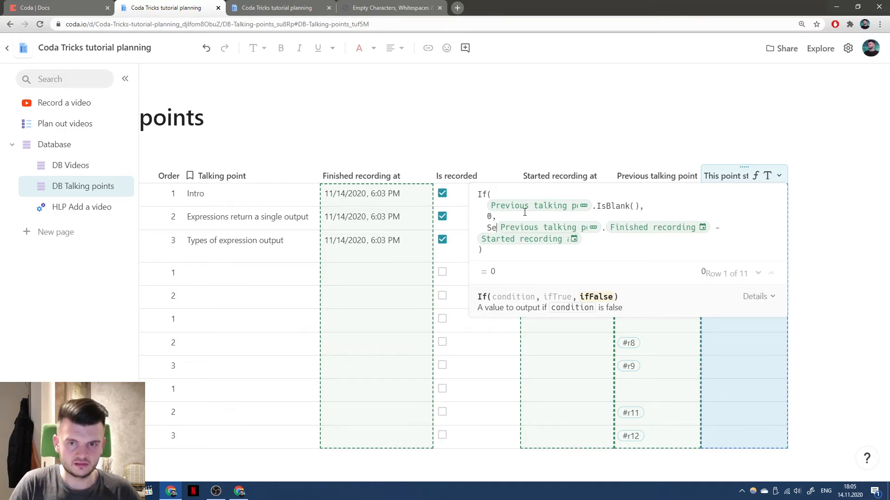
key("End")
key("Right")
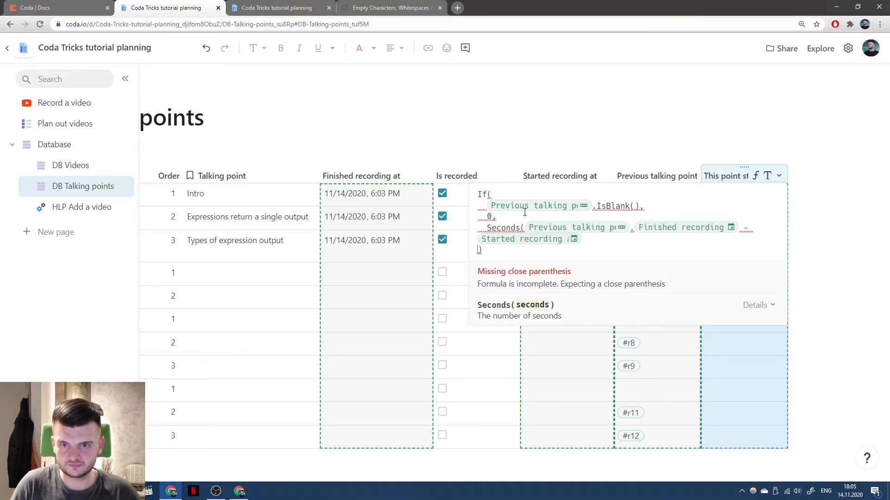
type(")")
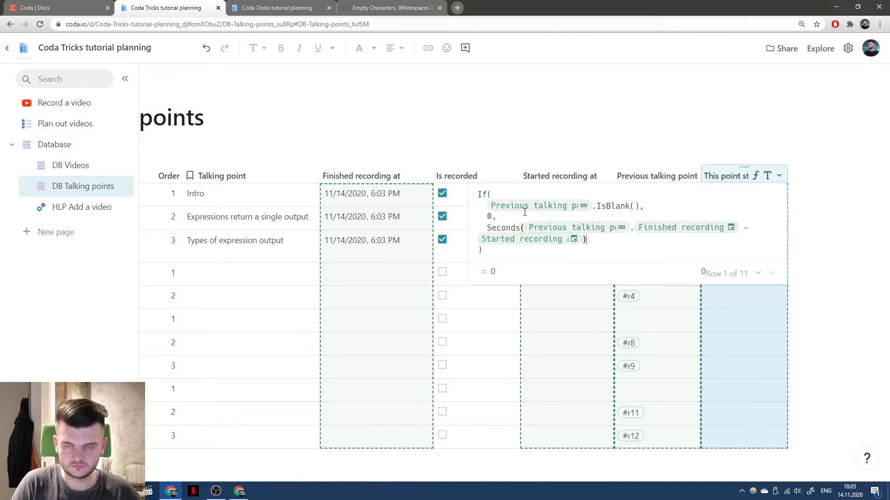
key("Return")
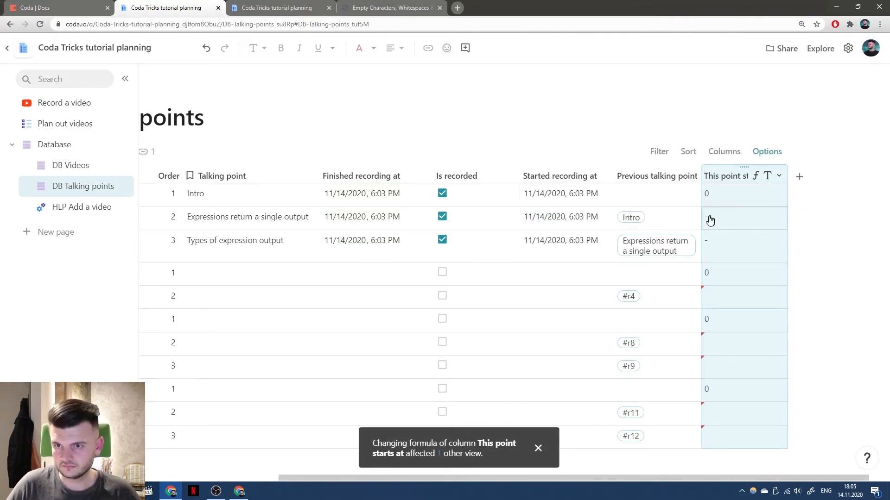
Change Seconds() to ToSeconds() in the This point starts at formula and apply it
left_click(755, 176)
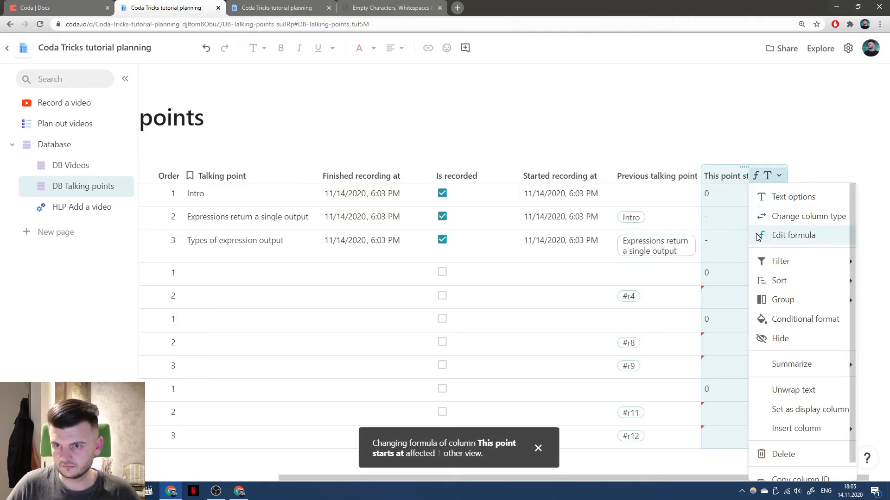
left_click(757, 235)
left_click(496, 237)
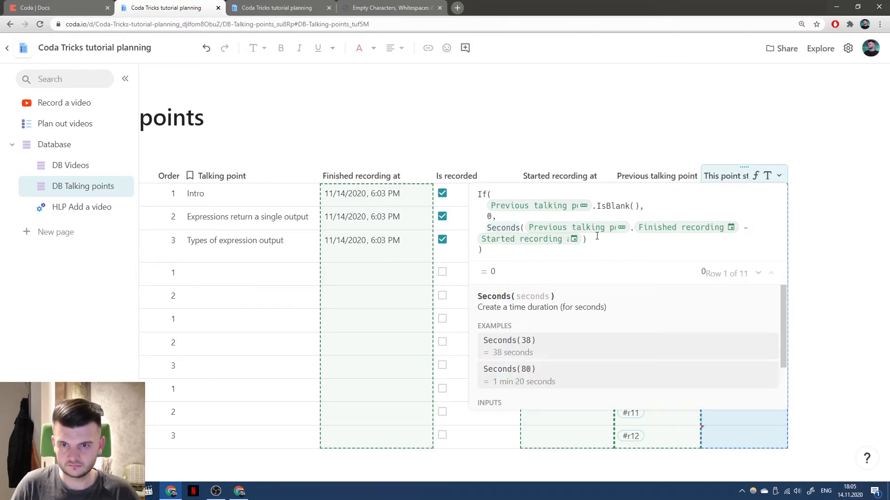
type("To")
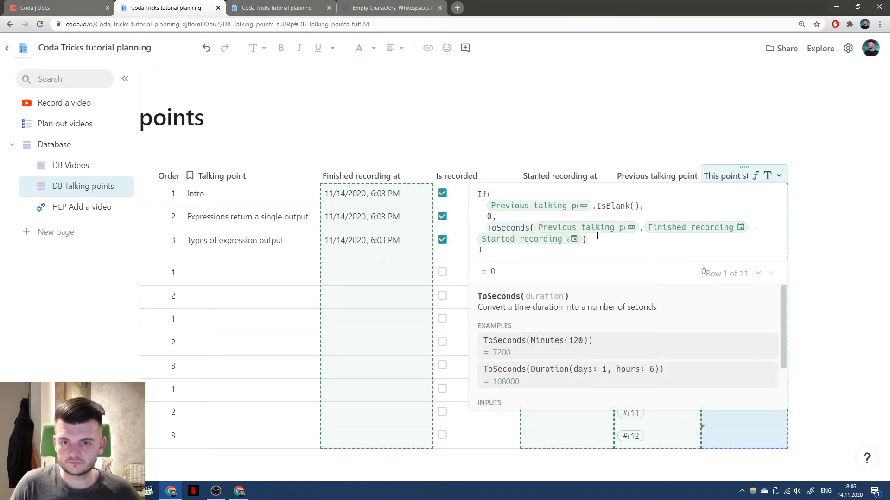
key("Return")
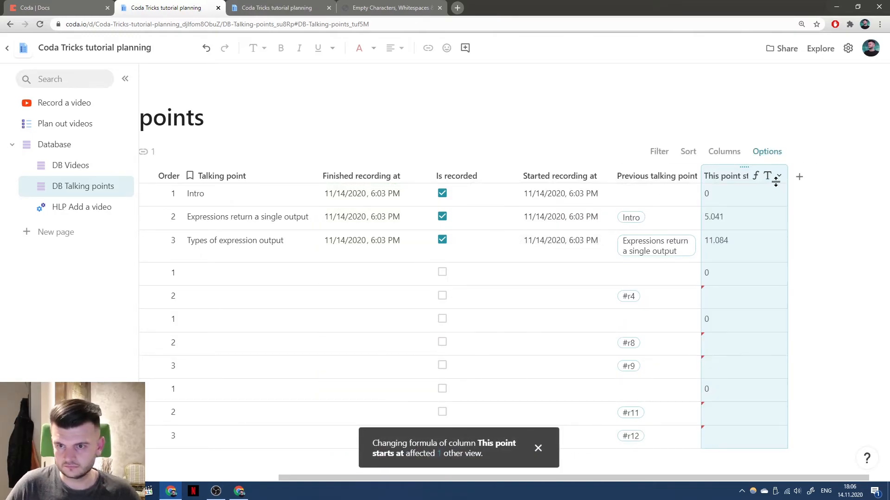
Change the column type of This point starts at to Number
left_click(769, 177)
left_click(788, 216)
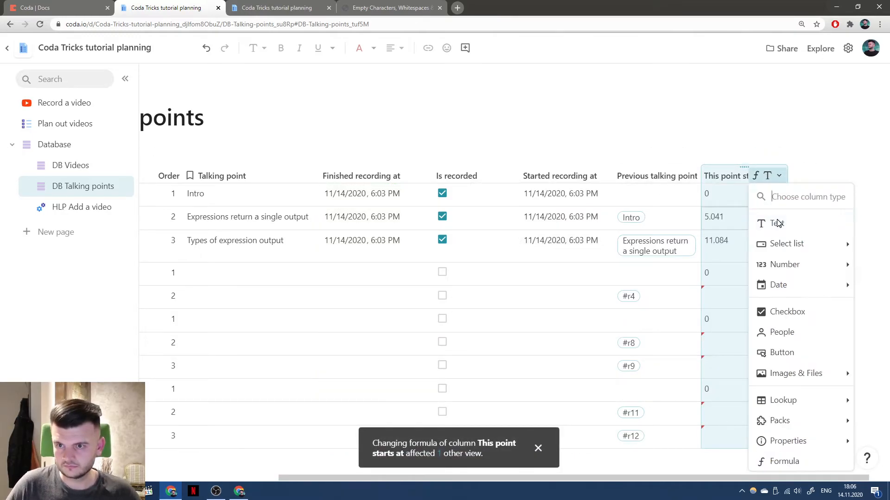
left_click(729, 264)
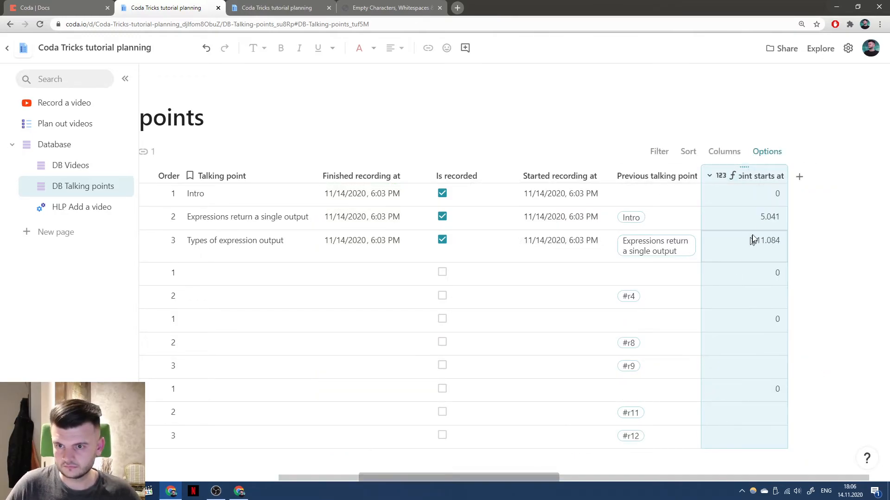
Append .Round() to the ToSeconds() result in the This point starts at formula and apply it
left_click(761, 181)
left_click(537, 239)
type(".RE")
key("BackSpace")
type("ound()")
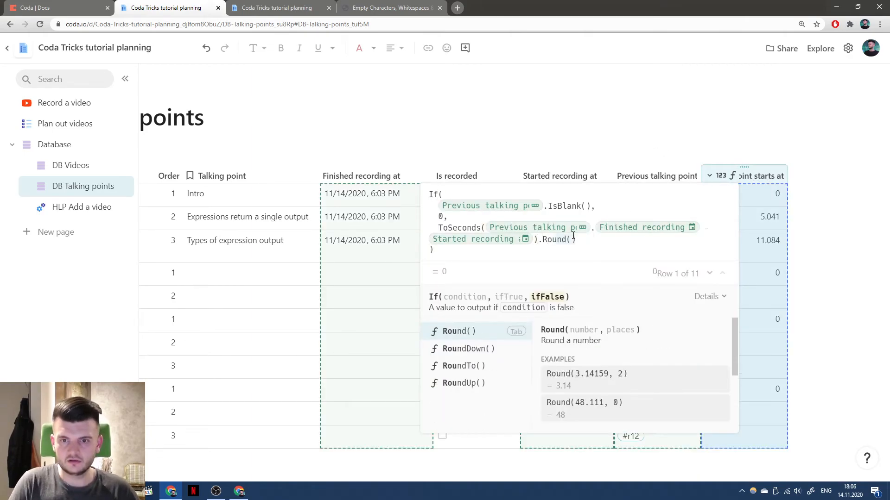
key("Tab")
key("Return")
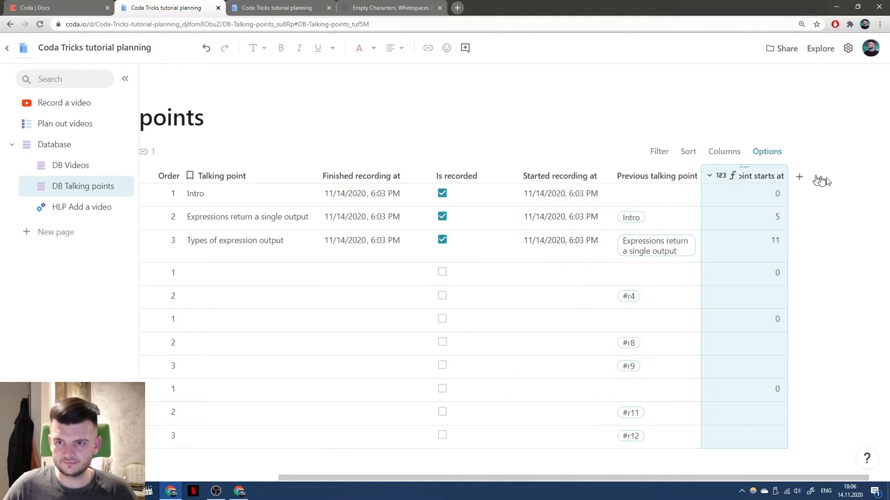
Add a text column named Timestamp after This point starts at in the DB Talking points table
left_click(762, 193)
left_click(799, 176)
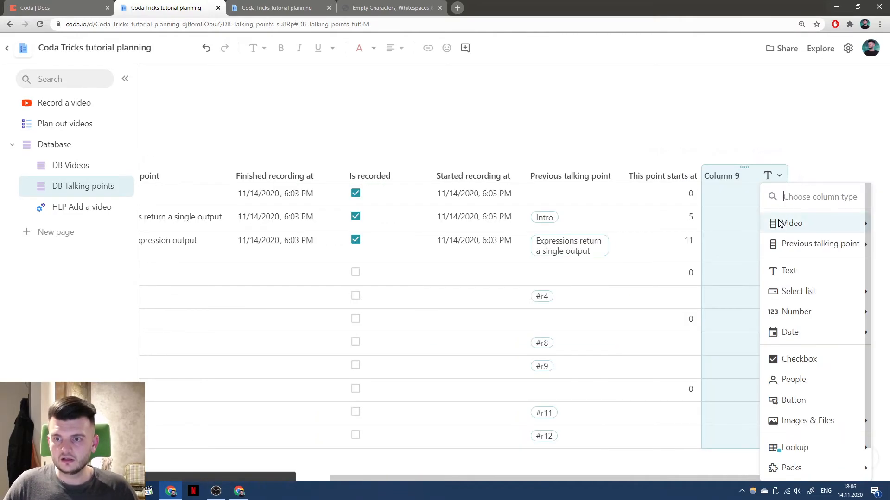
left_click(788, 271)
type("Timestamp")
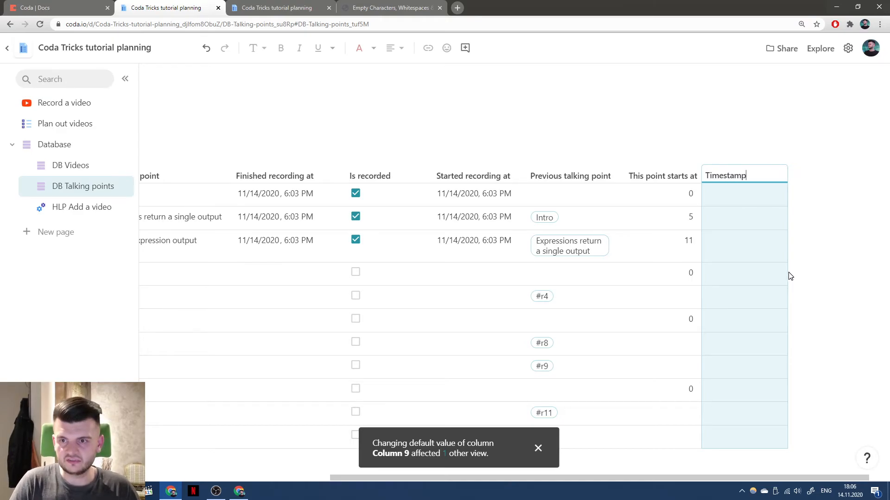
key("Return")
Start the Timestamp column formula with a multi-line Format() whose template is "{1}:{2}"
type("=")
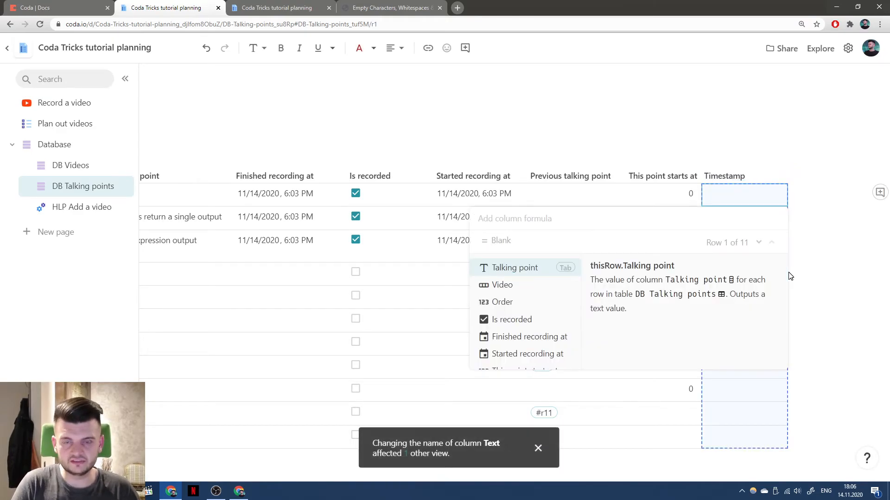
type("For")
key("Tab")
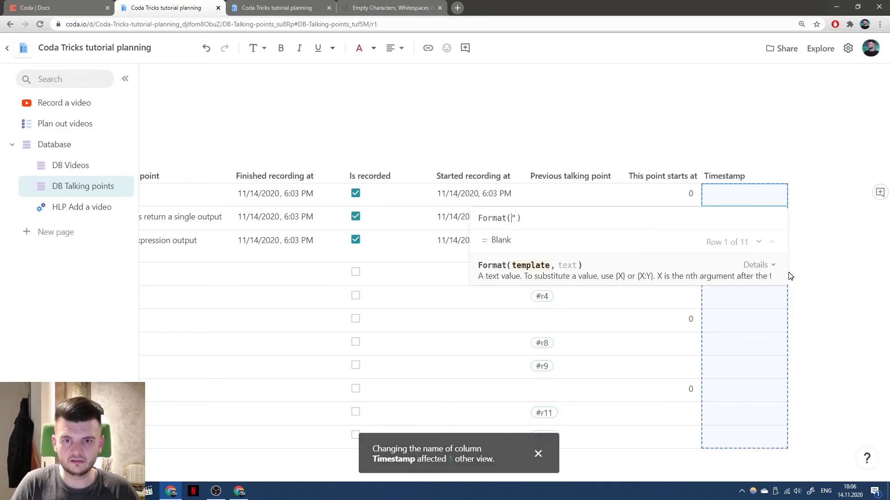
key("BackSpace")
type("(")
key("shift+Return")
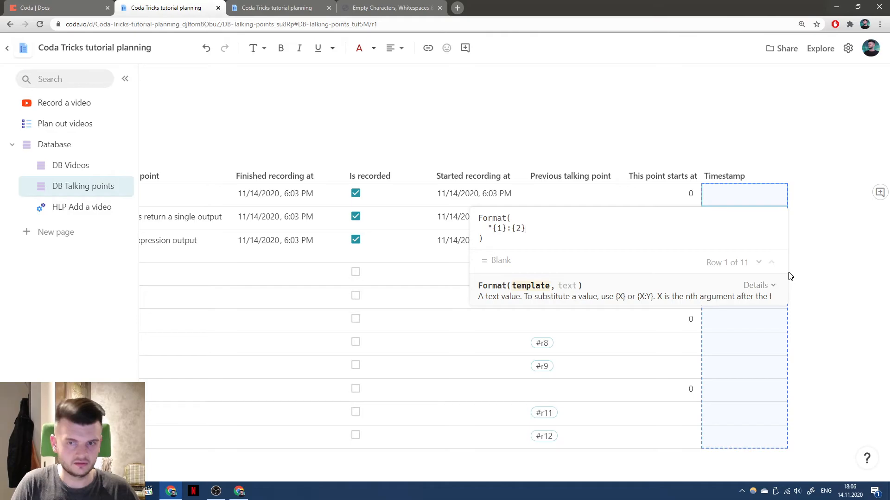
type("\"{1}:{2}\",")
key("shift+Return")
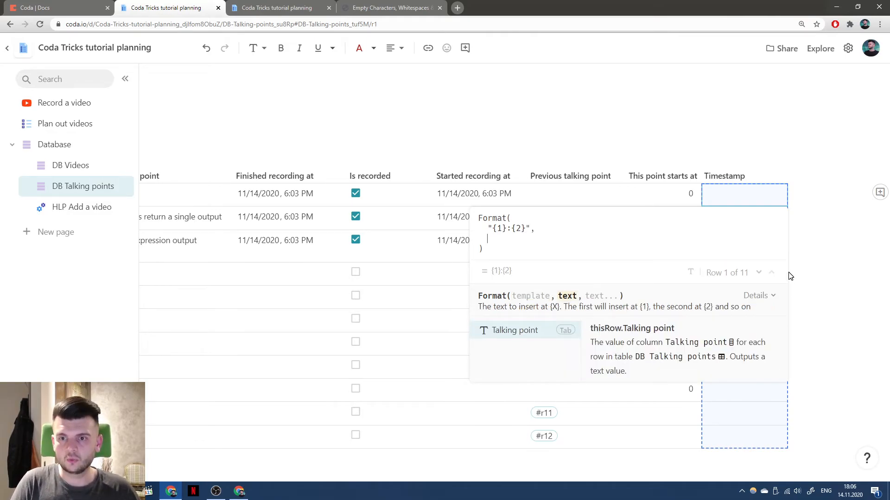
key("Tab")
key("BackSpace")
key("BackSpace")
key("BackSpace")
key("BackSpace")
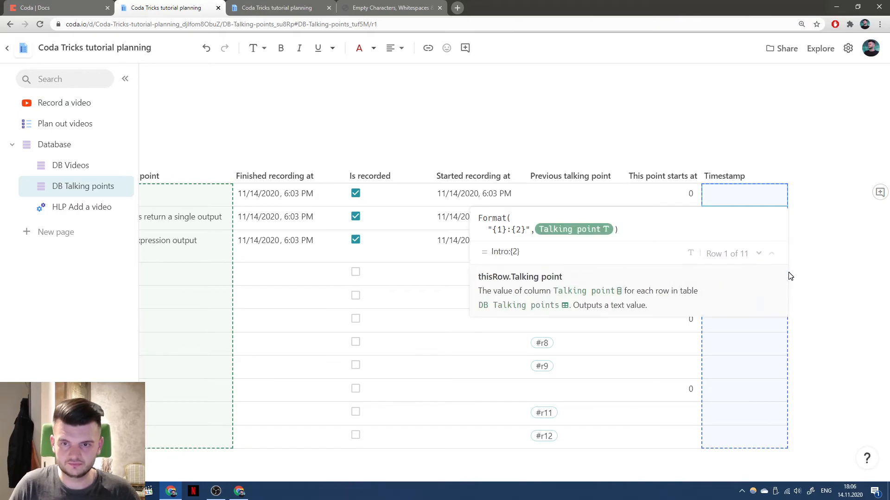
Change the Format template to "{1}:{2:00}" and leave a new line for its first text argument
key("Left")
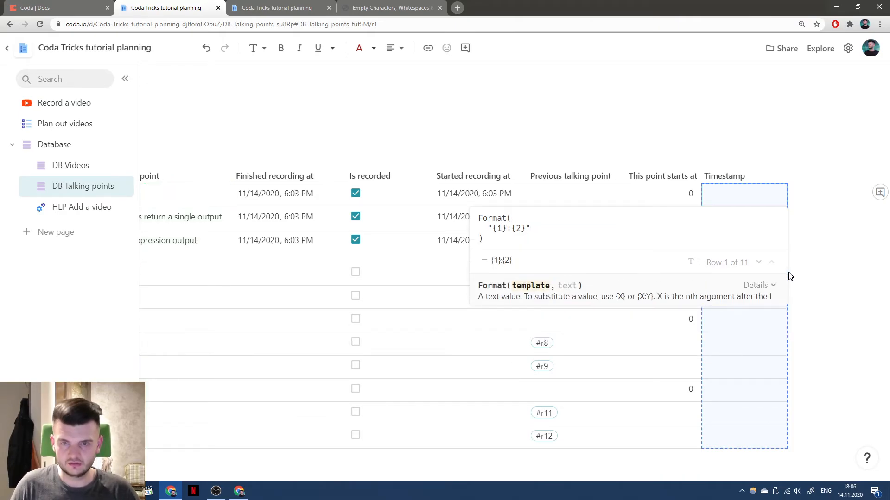
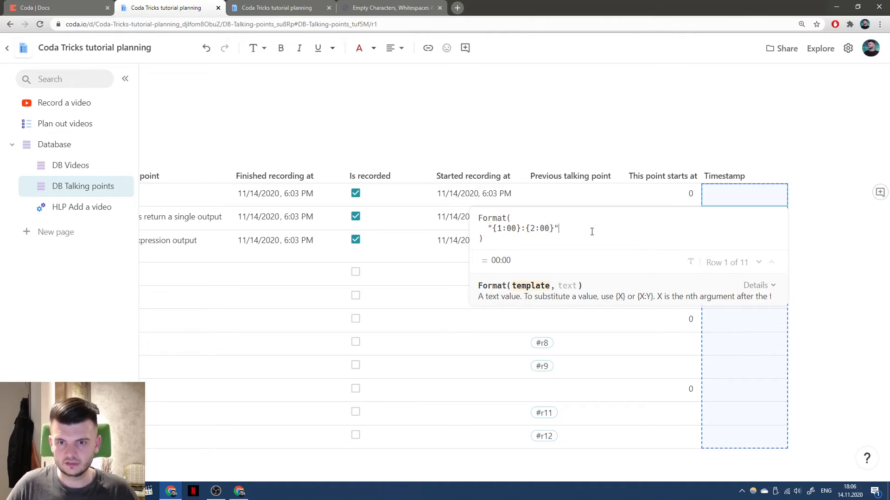
type(",")
key("shift+Return")
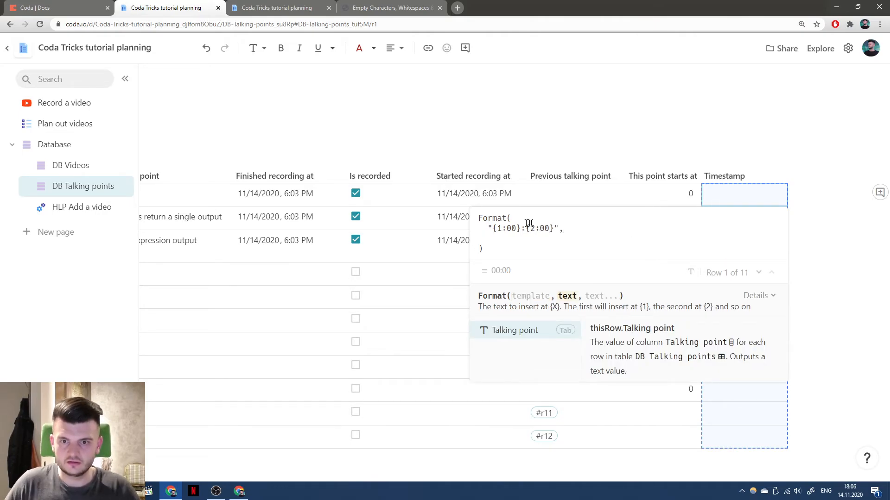
left_click(515, 228)
left_click(516, 240)
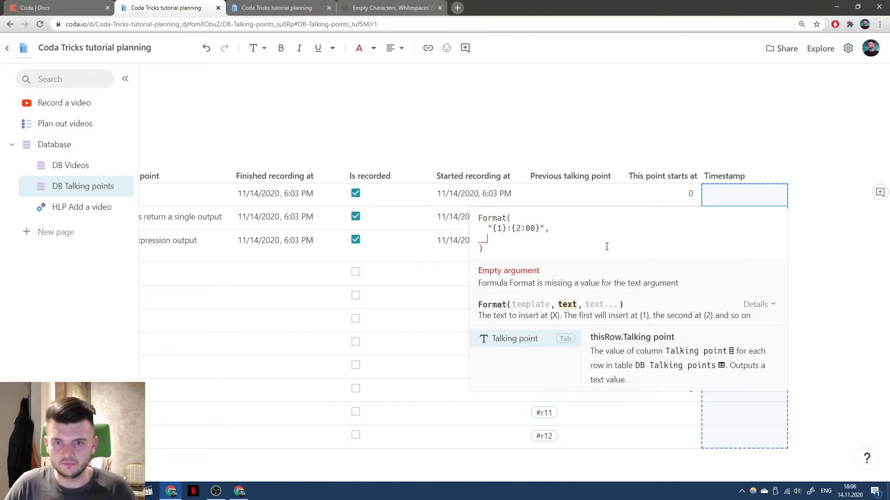
Enter RoundDown(This point starts at / 60) as the minutes argument of the Format formula
type("Ti")
key("BackSpace")
key("BackSpace")
type("RoundDown(")
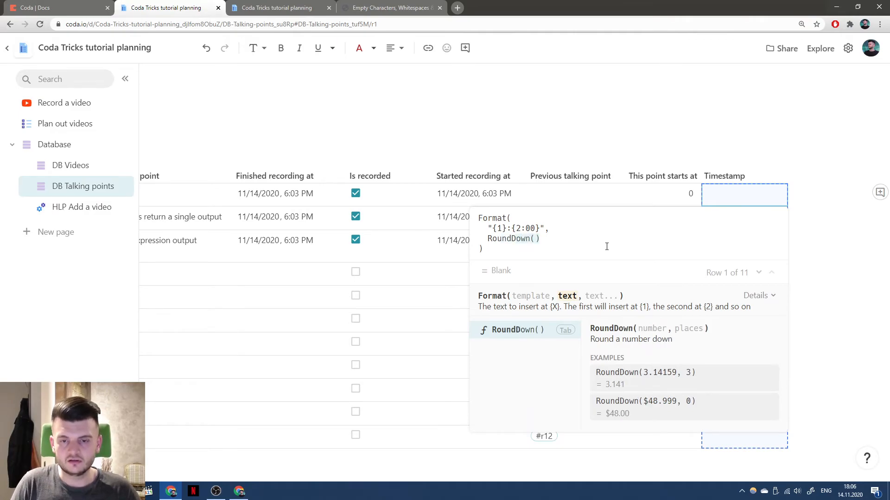
key("Tab")
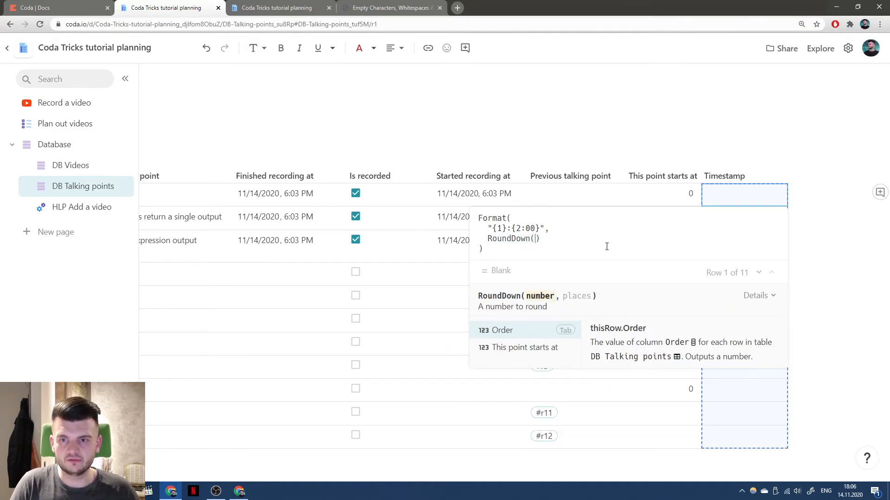
type("This point")
key("Tab")
type(",")
key("BackSpace")
key("BackSpace")
type("/Order")
type("60")
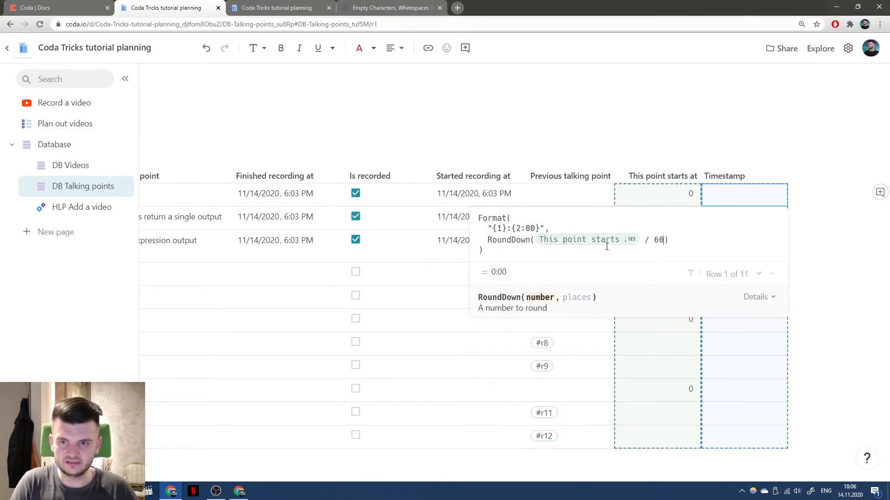
type("),")
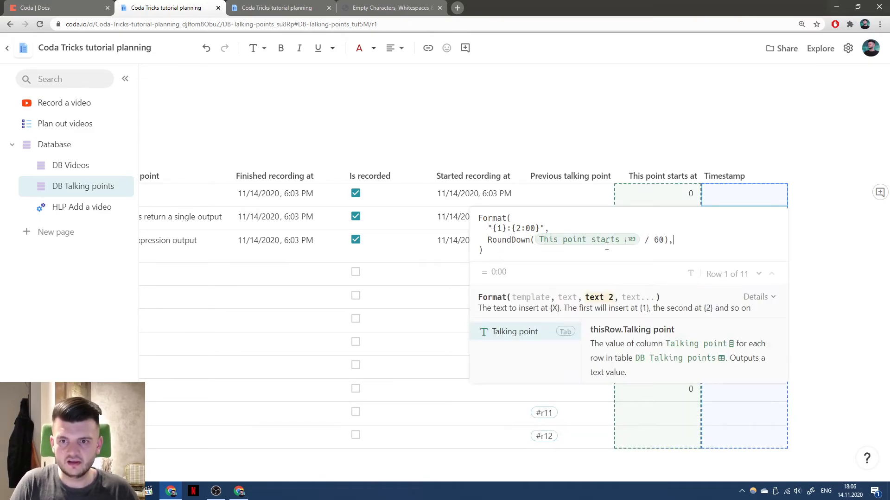
Add Remainder(This point starts at, 60) as the seconds argument and apply the Timestamp formula
key("shift+Return")
type("Remainder(,")
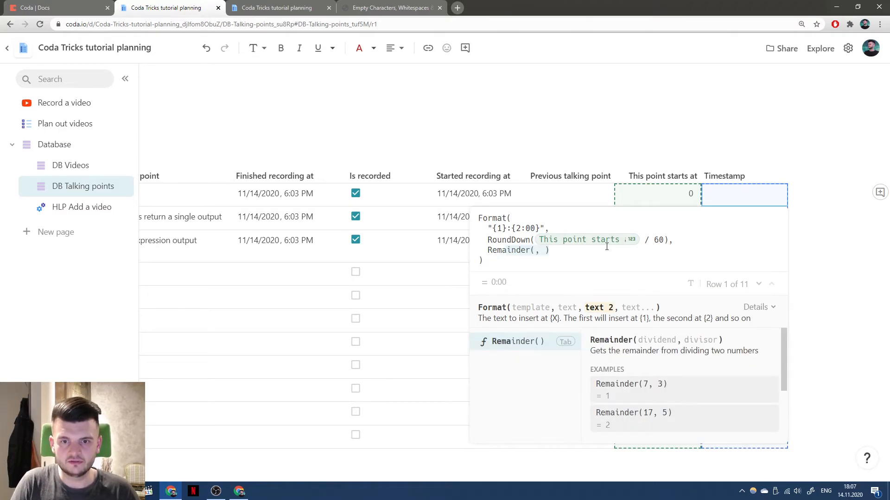
key("Tab")
type("This")
key("Tab")
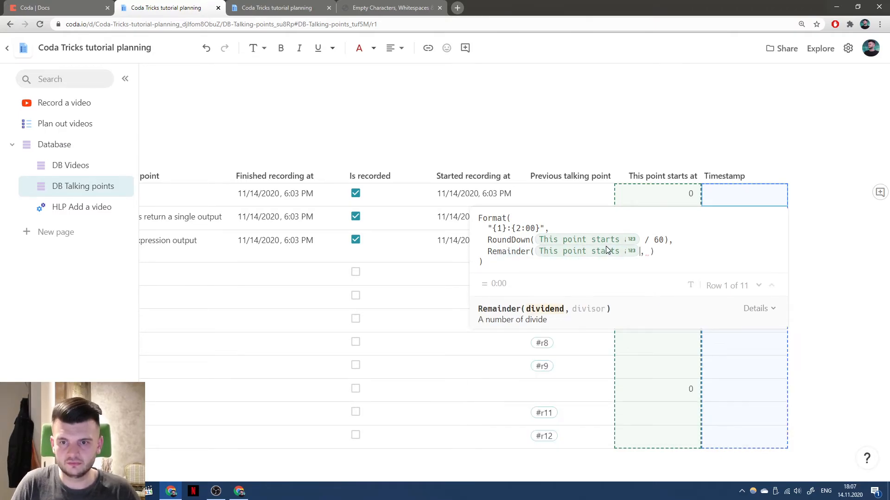
type(", 60")
key("Down")
key("Return")
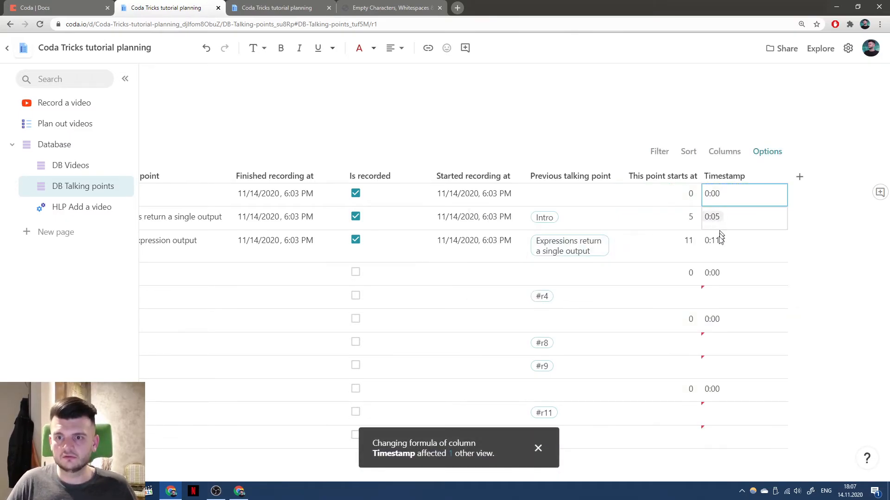
Set the Finished recording at time of the Types of expression output row to 6:30 PM
double_click(469, 252)
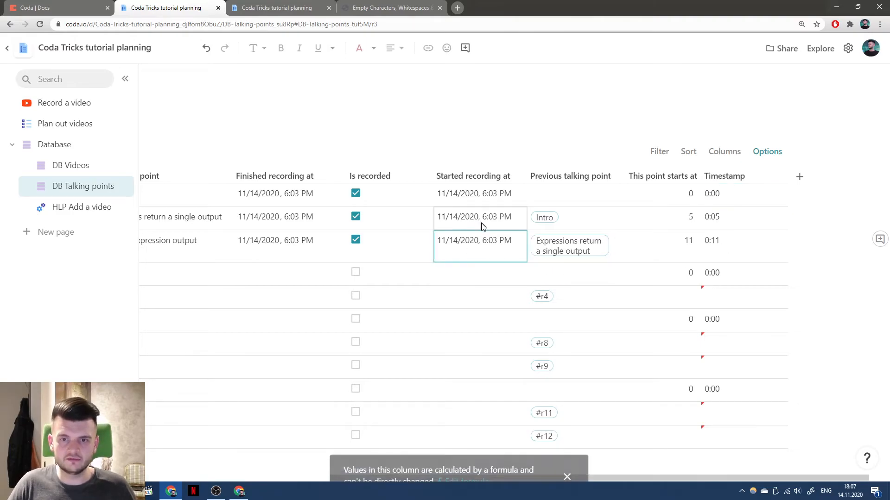
left_click(260, 251)
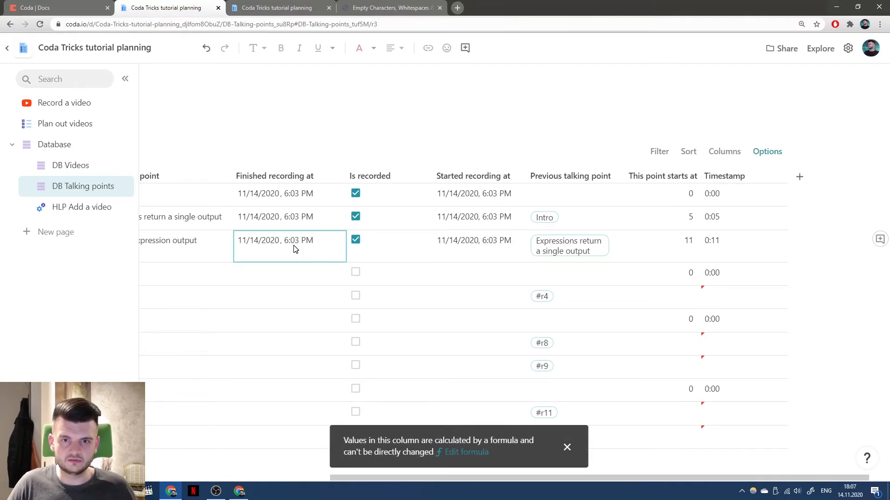
double_click(295, 249)
left_click(300, 241)
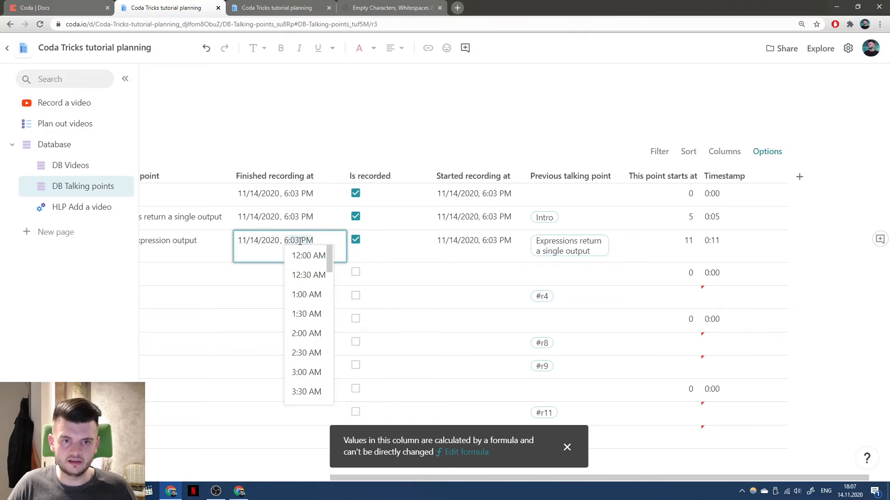
scroll(315, 292, "down", 6)
scroll(307, 280, "up", 1)
scroll(311, 292, "down", 8)
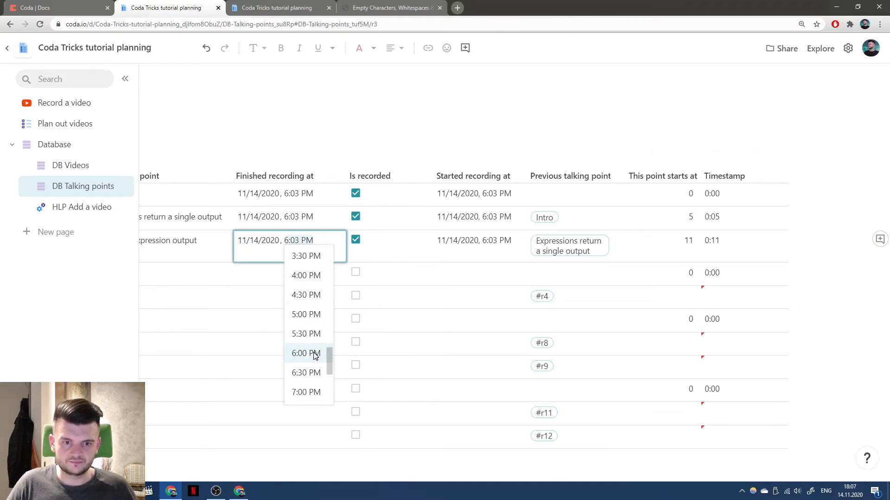
left_click(312, 371)
Set the Finished recording at time of the Expressions return a single output row to 6:30 PM and check the next row's Timestamp
left_click(431, 250)
left_click(319, 247)
left_click(327, 222)
left_click(326, 222)
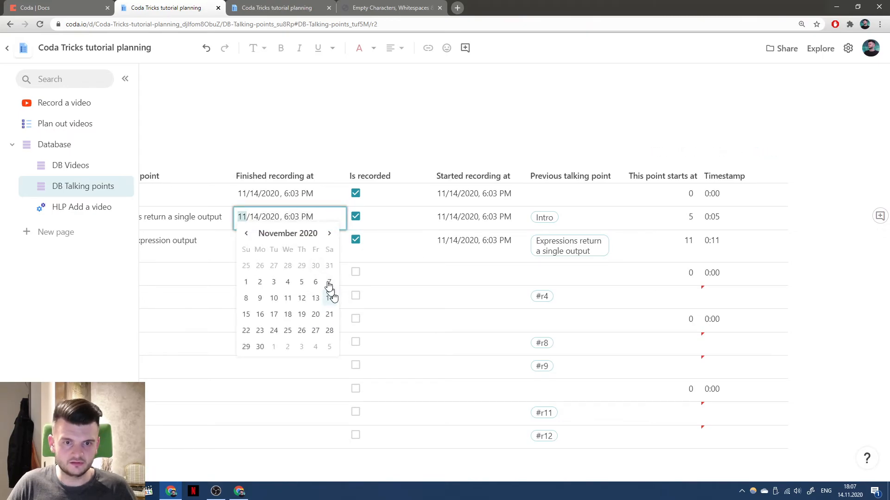
left_click(302, 217)
scroll(308, 287, "down", 13)
scroll(312, 286, "down", 3)
left_click(309, 328)
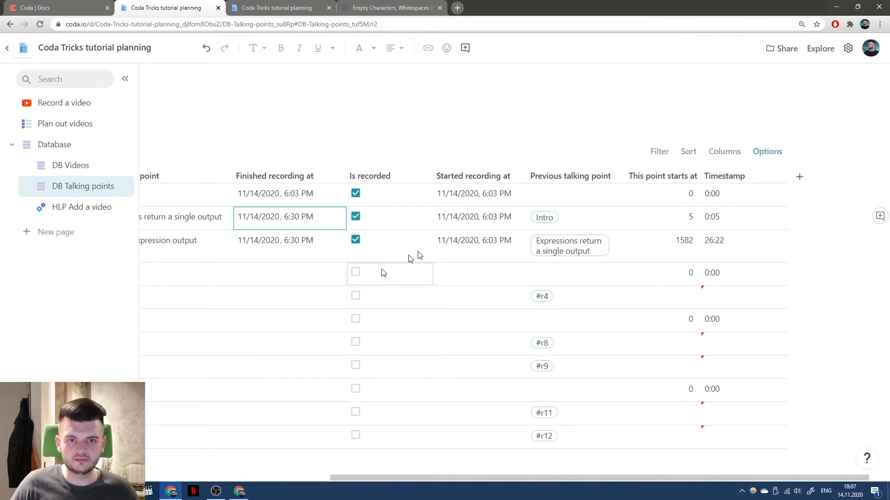
left_click(711, 249)
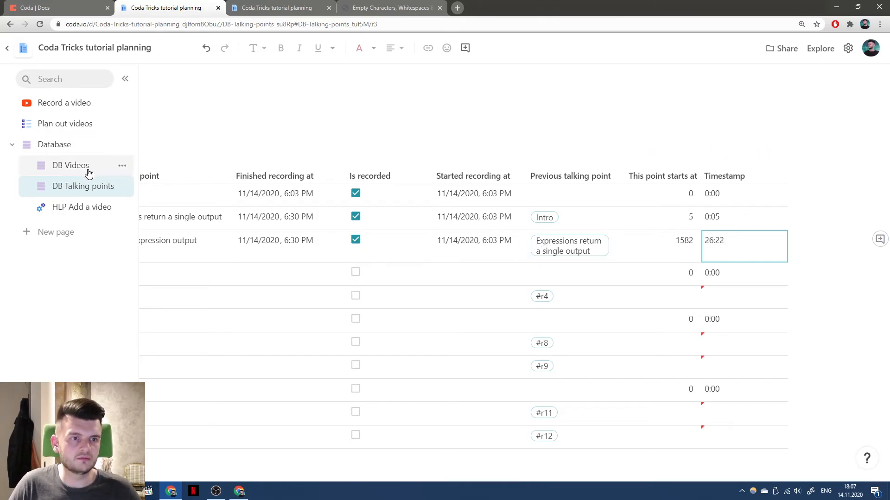
Add a column named Timestamps after Next step in the DB Videos table, leaving its formula empty
left_click(70, 166)
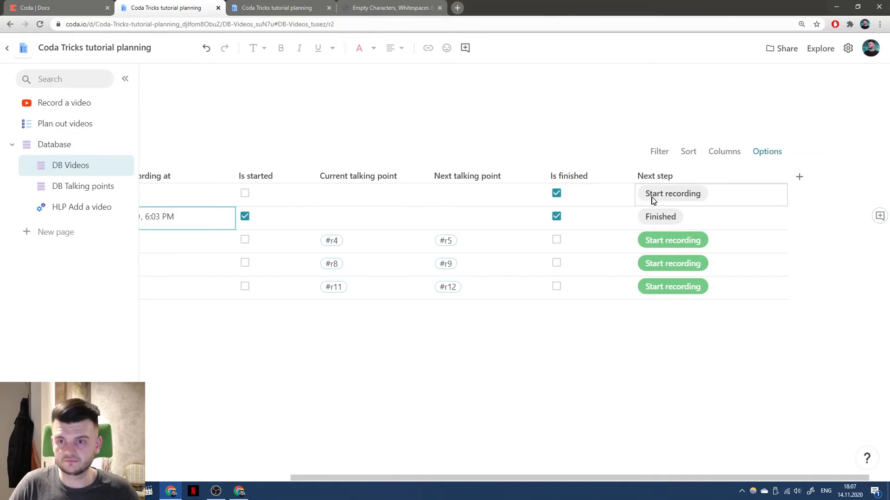
left_click(799, 177)
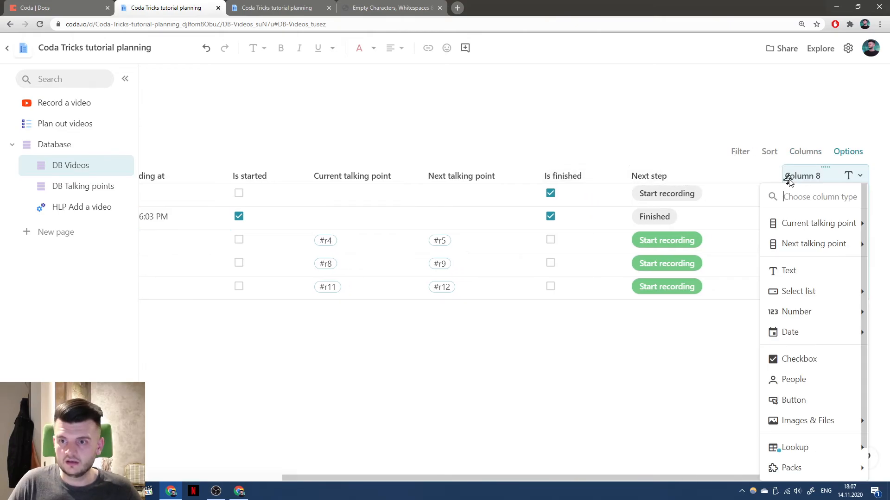
left_click_drag(782, 175, 747, 176)
left_click(835, 175)
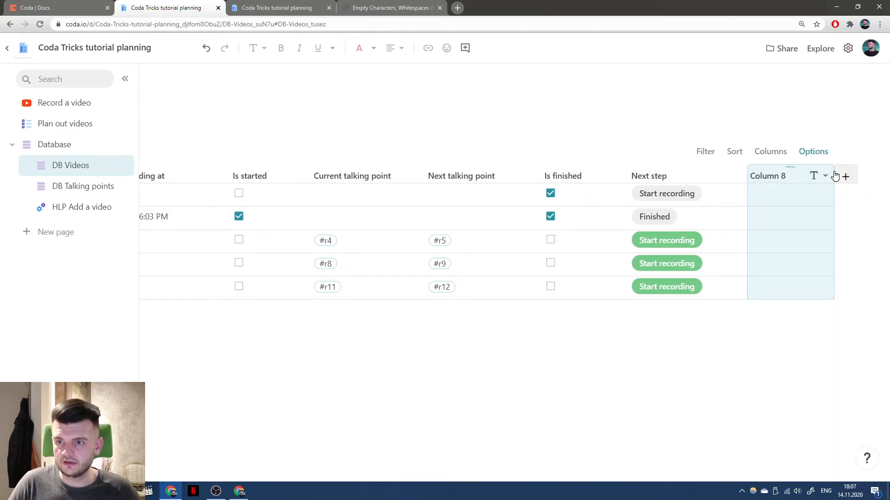
double_click(797, 180)
type("Timestamps")
key("Return")
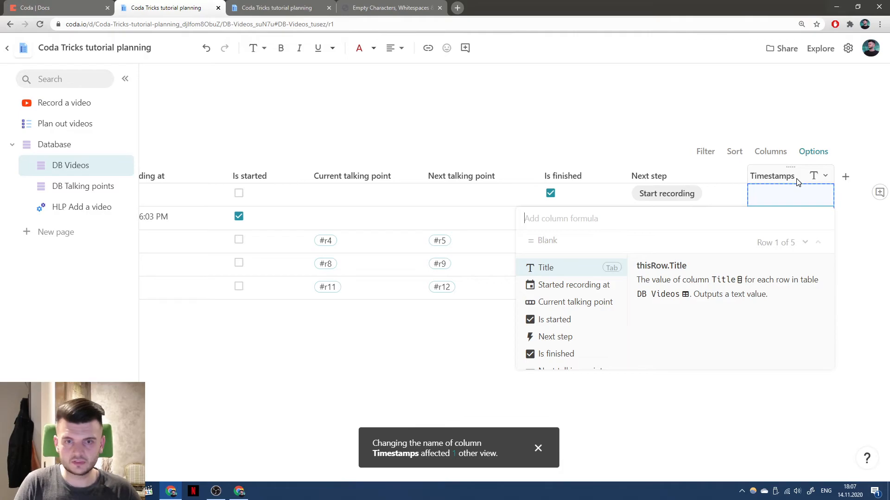
key("Escape")
Add a lookup column to DB Videos, after Timestamps, that pulls in the linked rows from DB Talking points
left_click(576, 196)
scroll(576, 196, "left", 4)
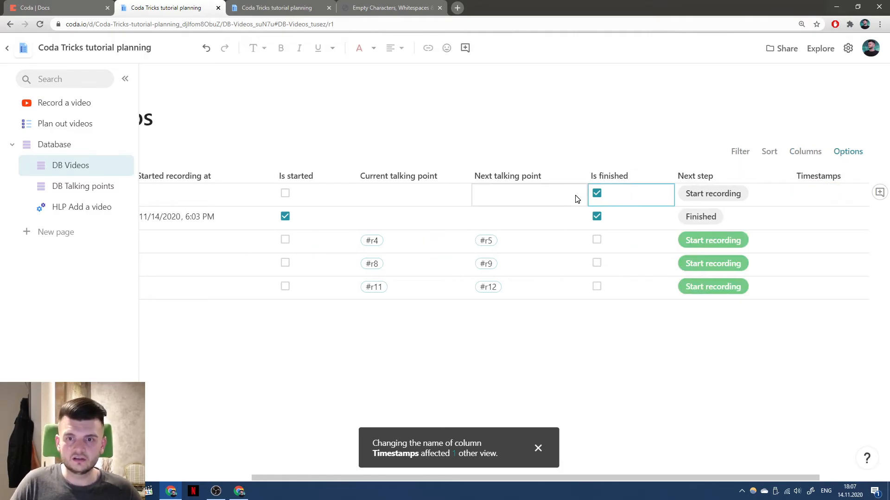
left_click(391, 175)
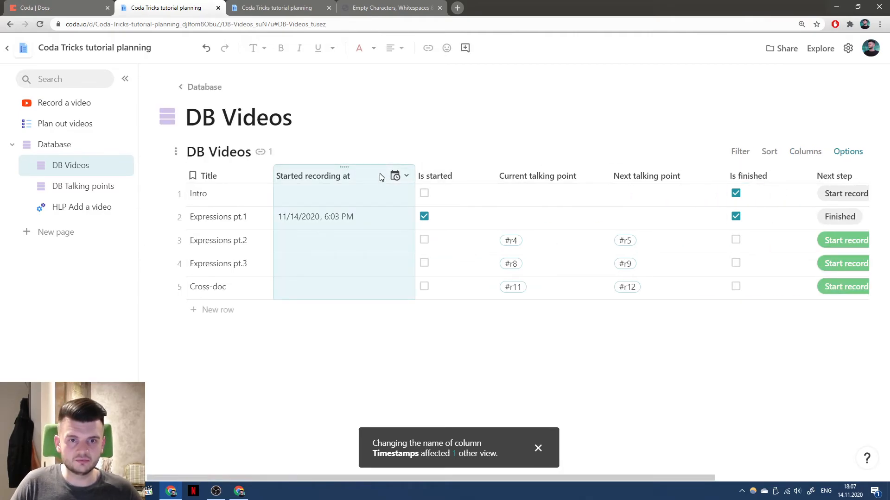
right_click(382, 179)
left_click_drag(602, 477, 797, 477)
left_click(797, 176)
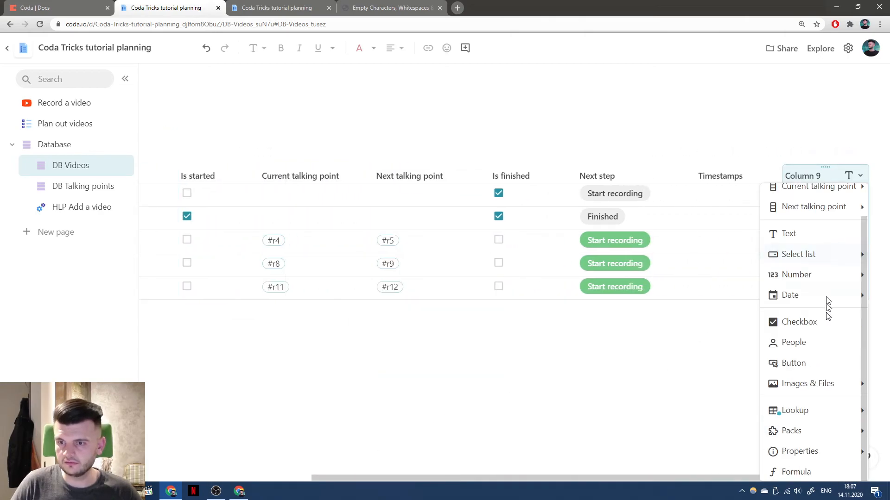
scroll(815, 287, "down", 1)
mouse_move(823, 415)
left_click(651, 279)
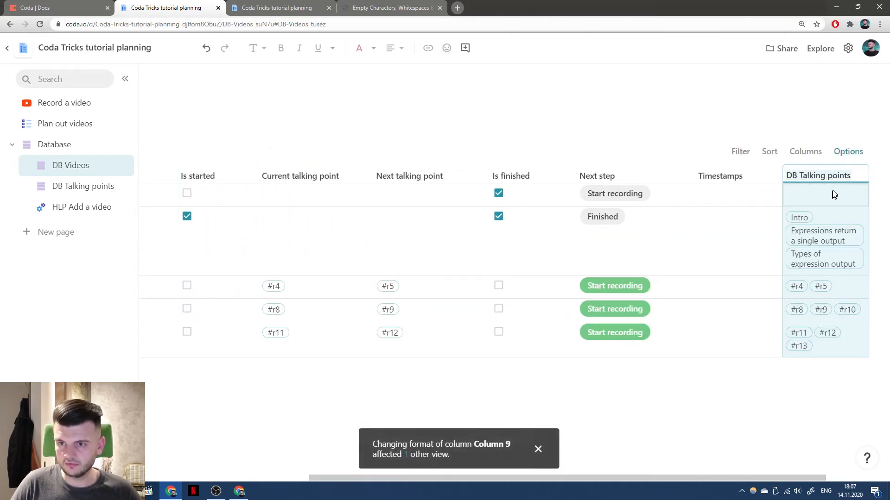
Rename the new lookup column All talking points and place it before the Timestamps column
double_click(820, 176)
key("alt+shift")
type("ф")
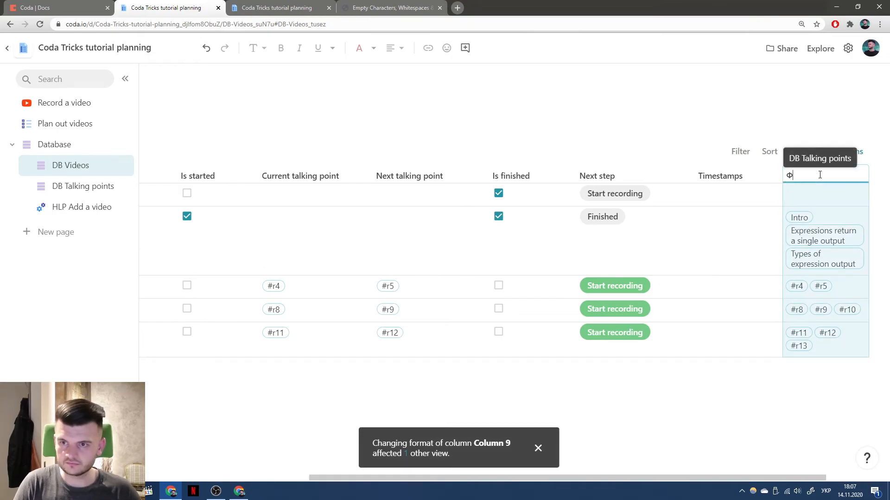
type("All talking points")
key("Return")
left_click_drag(737, 168, 681, 180)
Widen the Timestamps column and start its formula with All talking points.FormulaMap()
left_click(773, 177)
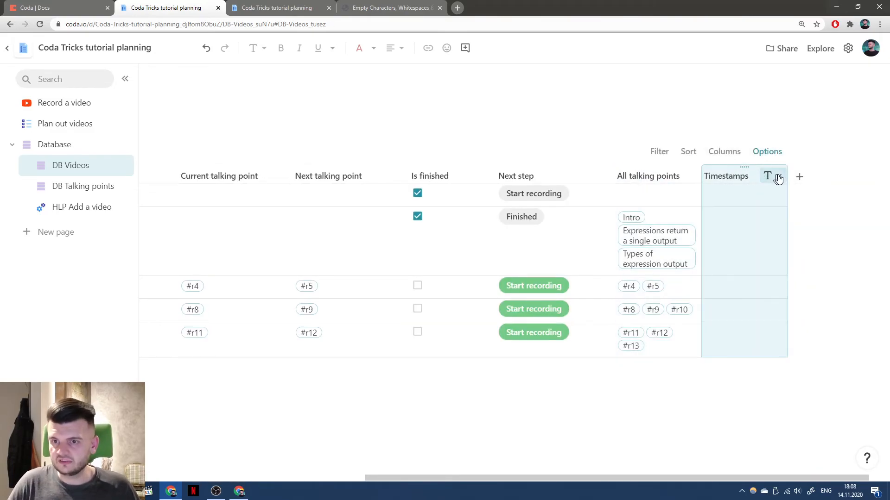
left_click_drag(785, 174, 837, 173)
type("=All")
key("Tab")
type(".Form")
key("Tab")
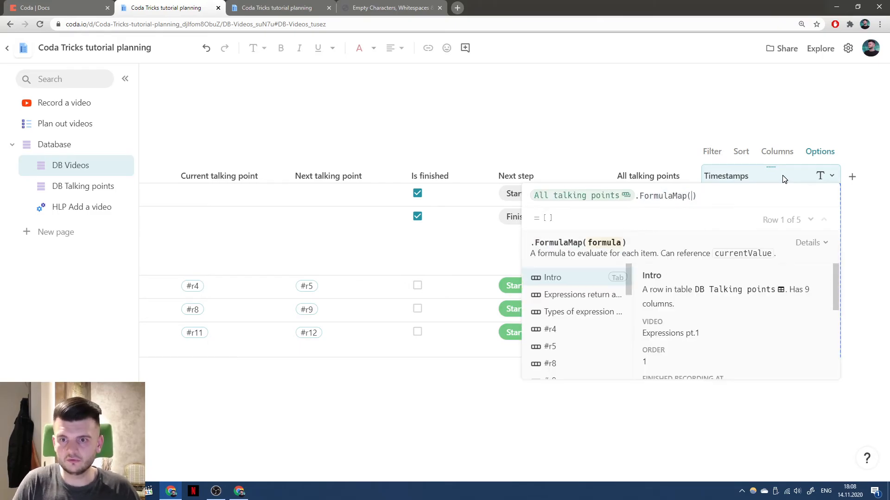
Inside FormulaMap, add a Format function with the template "{1} {2}"
type("Form")
key("Tab")
type("\"")
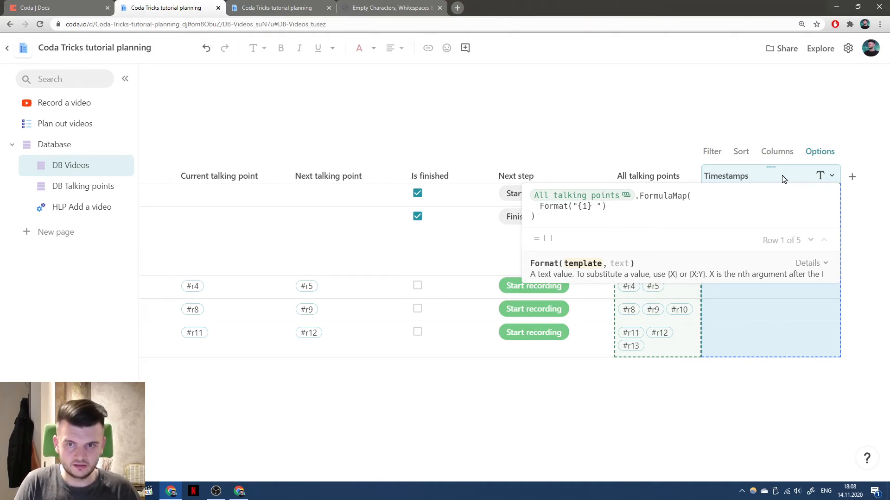
type("{1} {2}\",Intro")
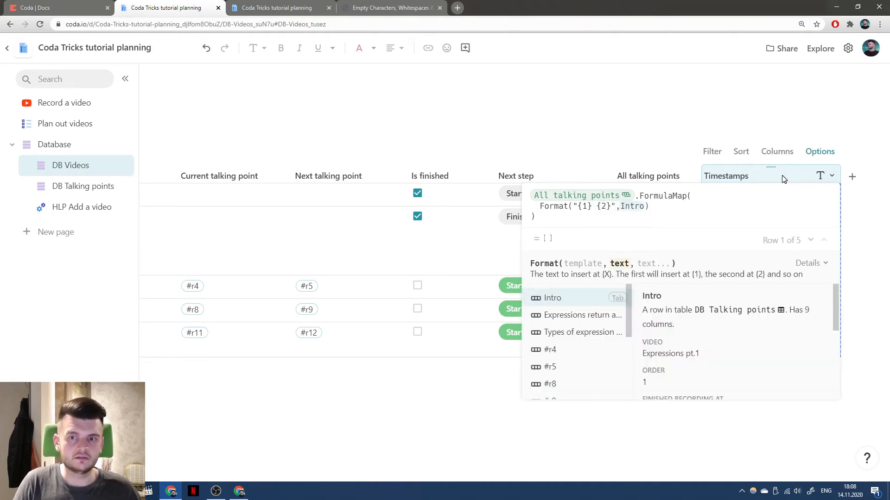
Put the Format template on its own line, clear the leftover argument and open a new line for the first text argument
key("ctrl+Left")
key("ctrl+Left")
key("ctrl+Left")
key("shift+Return")
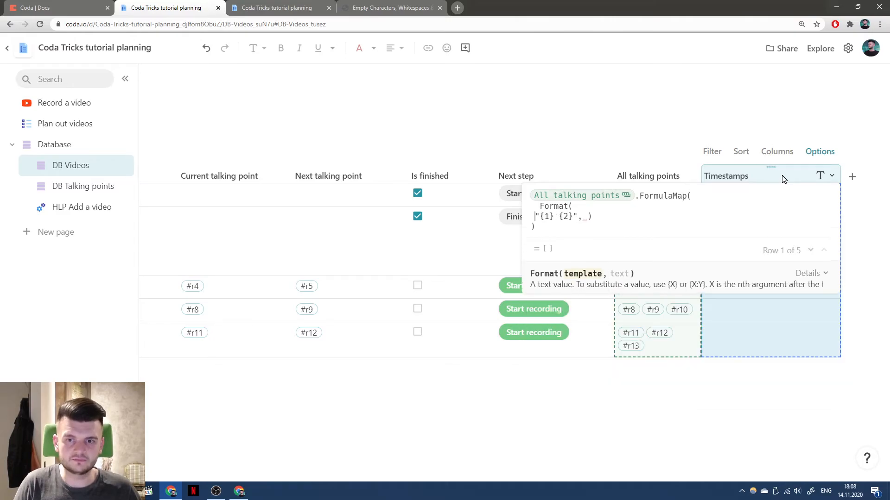
key("Right")
key("Right")
key("Right")
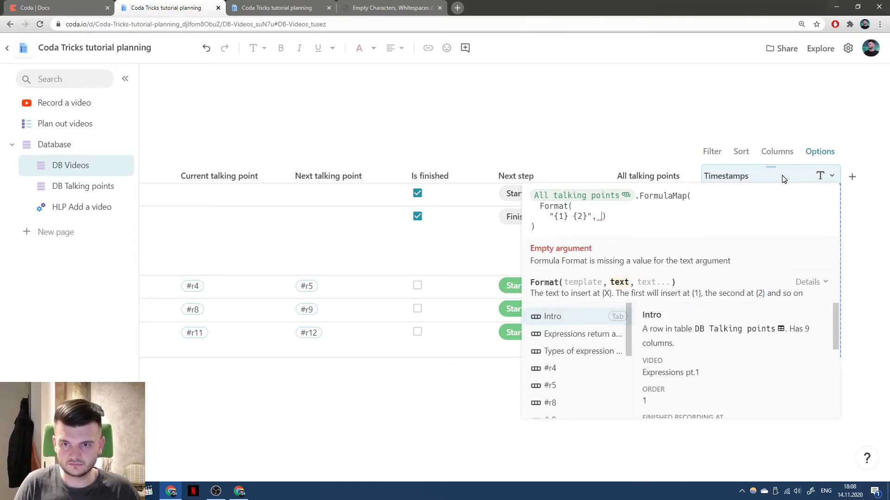
key("BackSpace")
key("BackSpace")
key("shift+Return")
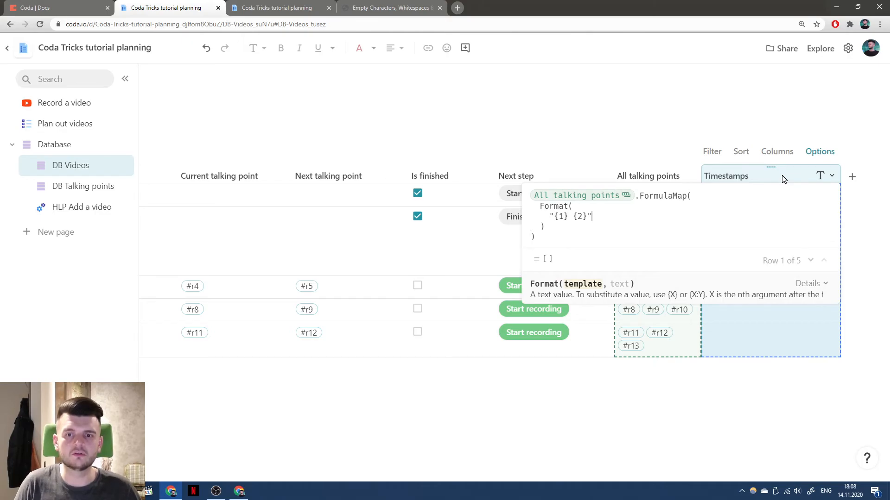
type(",")
key("shift+Return")
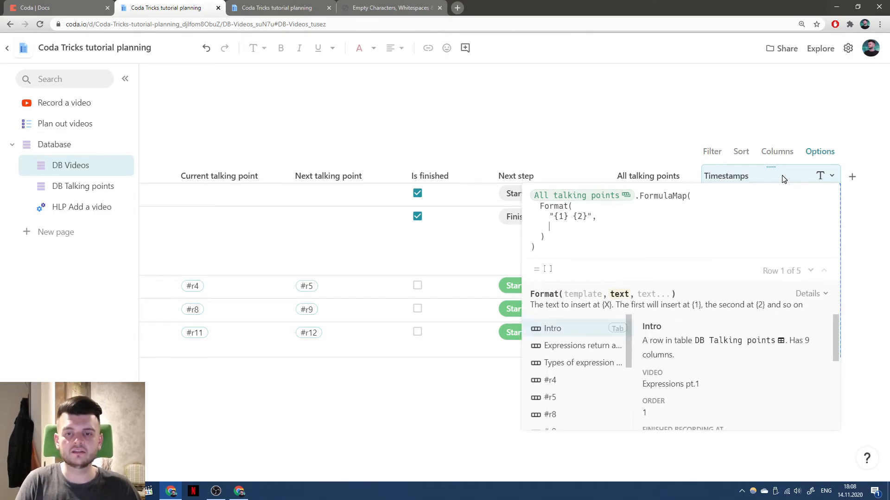
Enter CurrentValue.Timestamp as the first text argument of Format
type("curr")
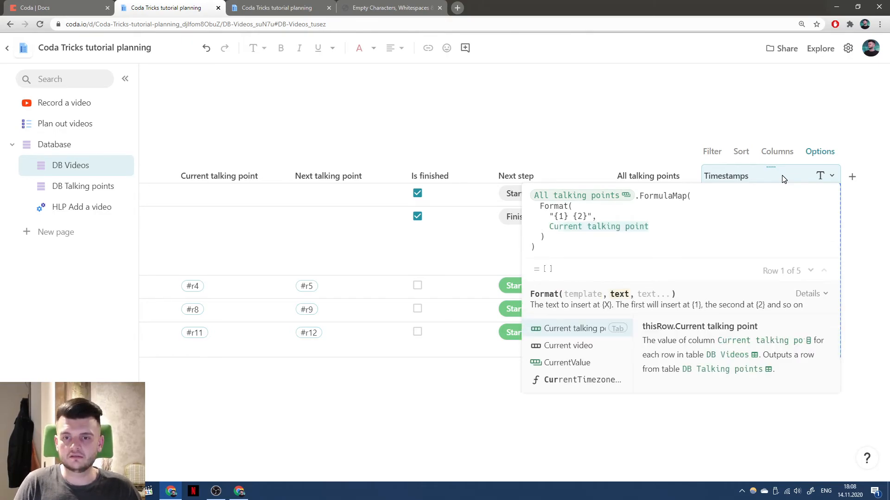
key("Down")
key("Down")
key("Tab")
type(".Ti")
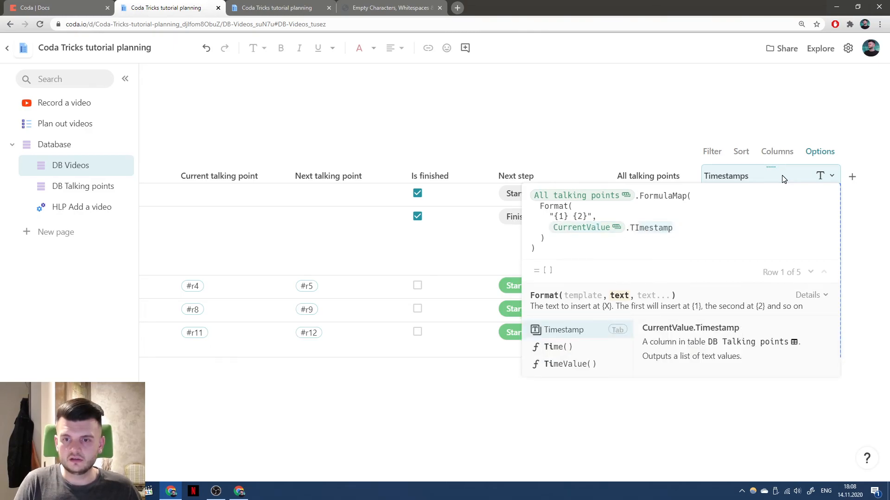
key("Tab")
Enter CurrentValue.Talking point on a new line as the second text argument of Format
type(",")
key("shift+Return")
type("CUrrent talking point")
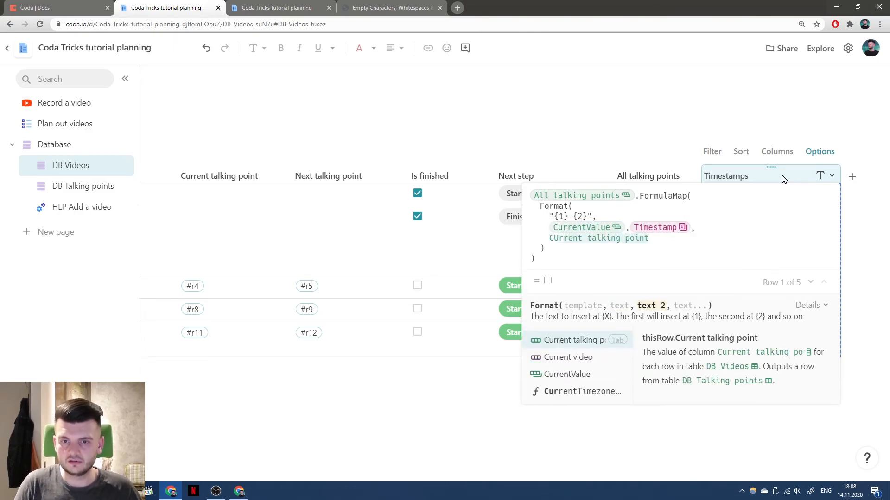
key("Down")
key("Down")
key("Tab")
type(".Ta")
key("Tab")
Append .Join(Character(10)) to the FormulaMap, apply the Timestamps formula and widen the column
key("Down")
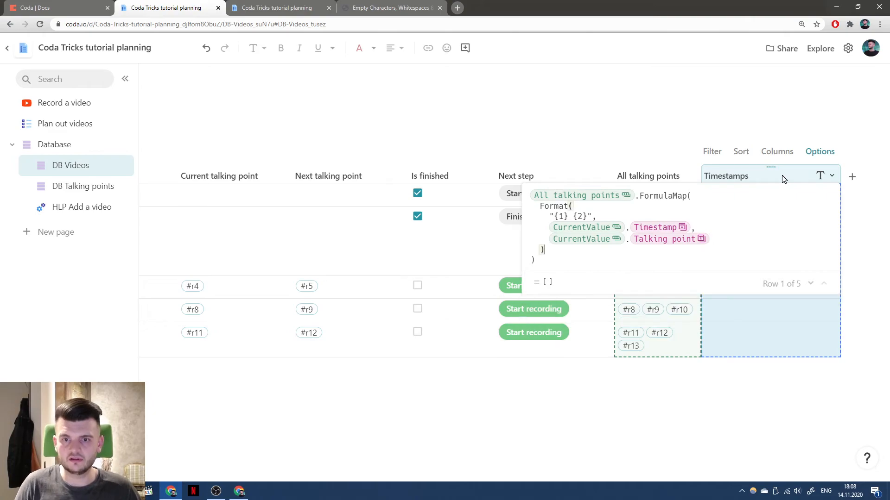
type(".join(Cha\")")
key("Tab")
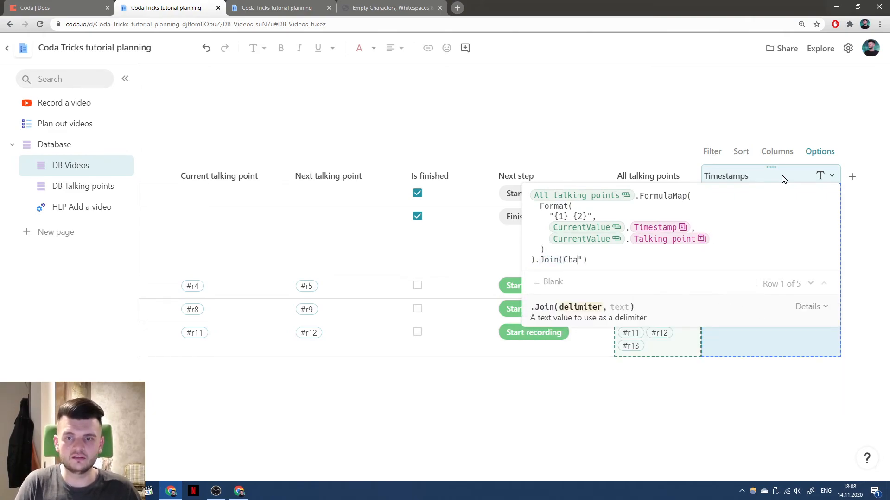
type("Character()")
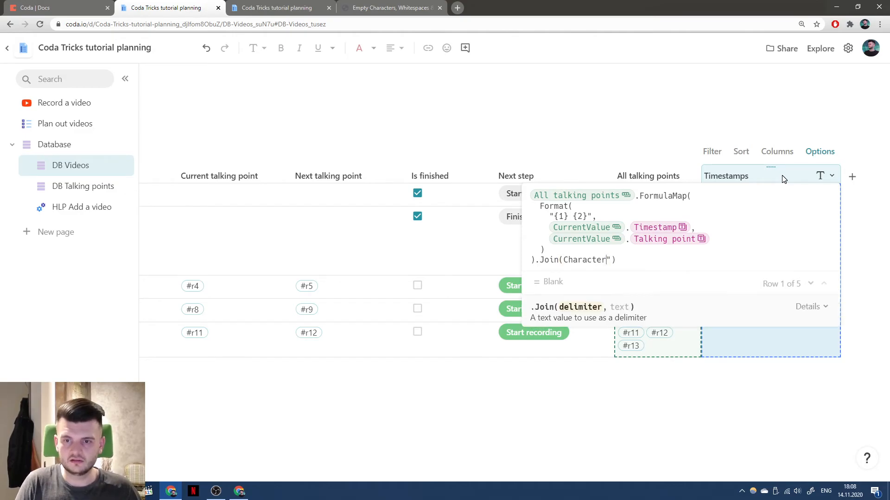
key("Left")
type("10")
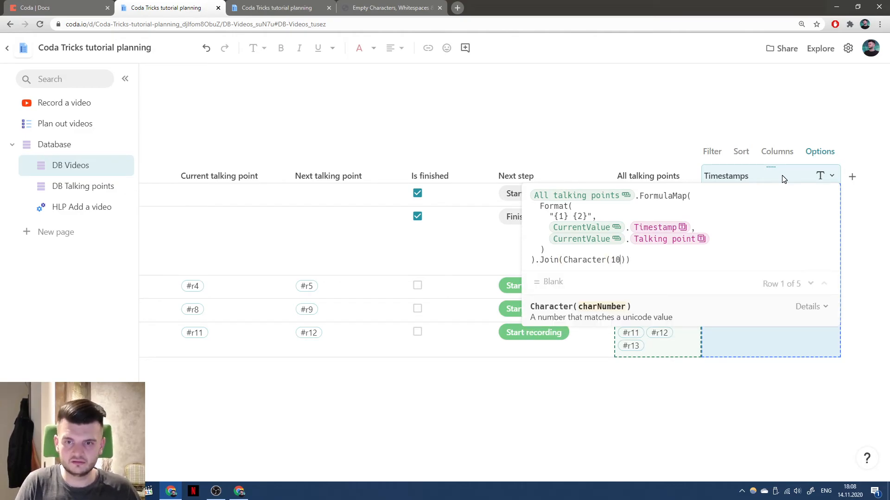
key("End")
key("Return")
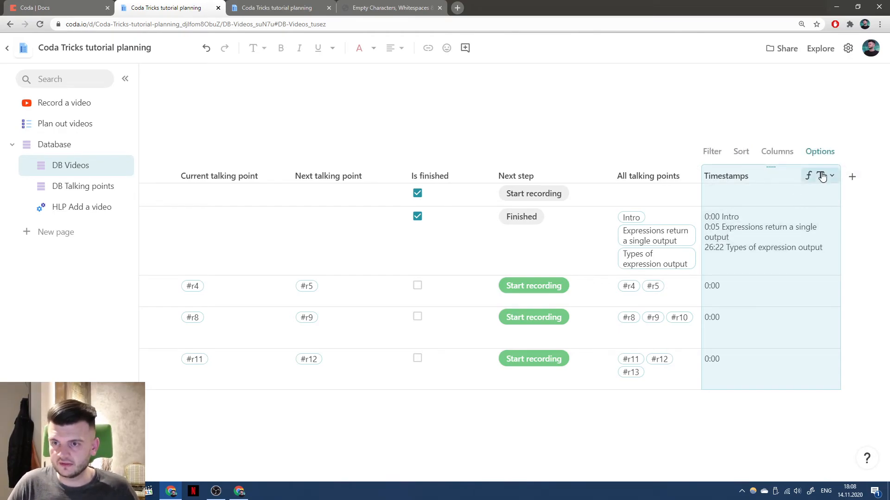
left_click_drag(840, 173, 874, 176)
scroll(804, 213, "right", 1)
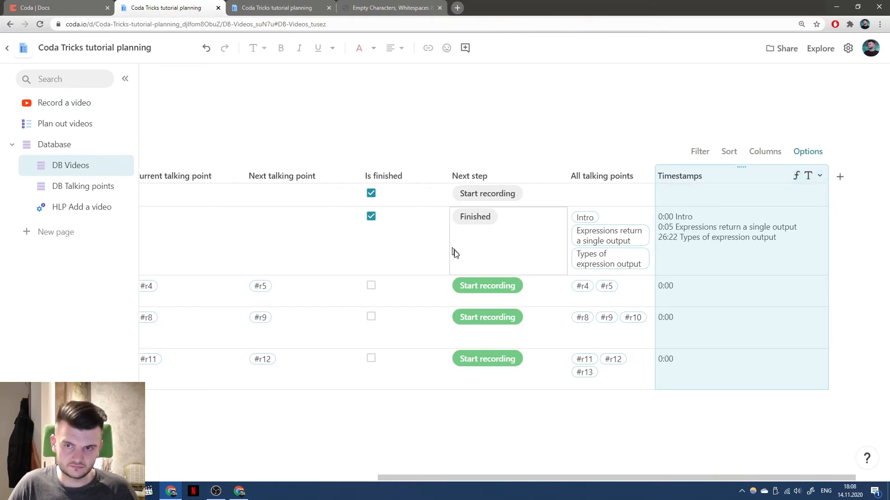
Change the Timestamps format template to "{1}{3}{2}" and add Character(9) as the third text argument
left_click(799, 177)
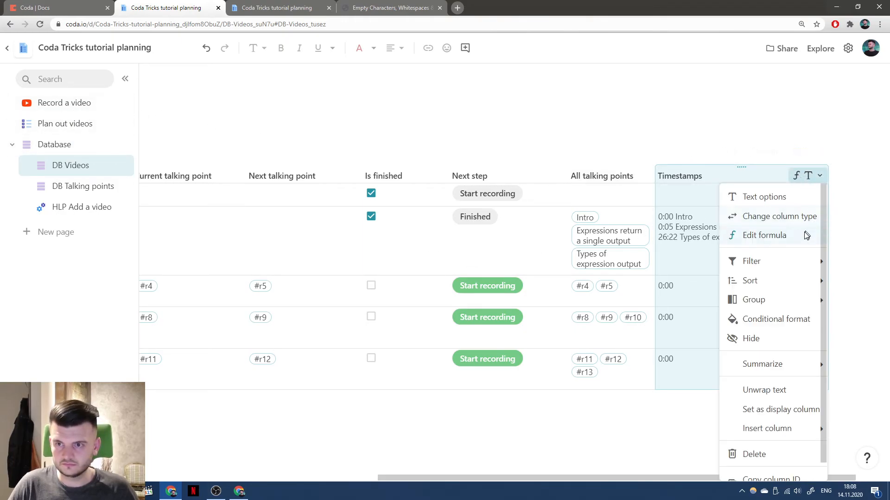
left_click(769, 234)
left_click(558, 216)
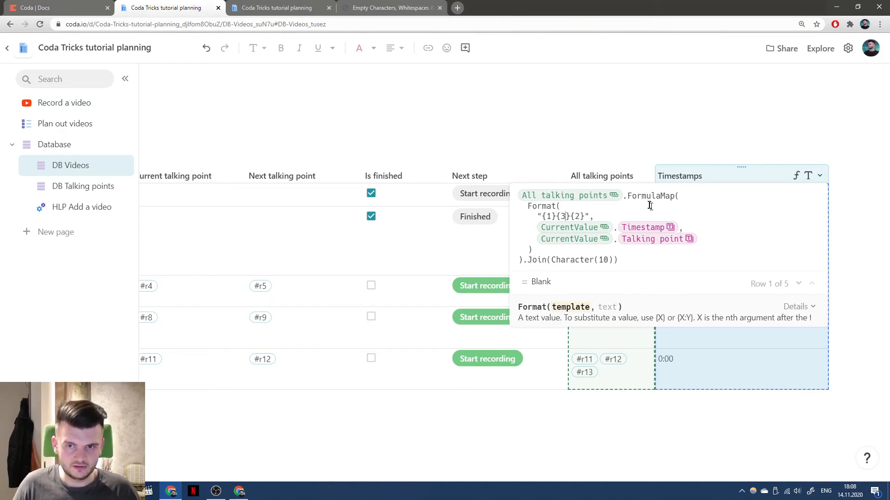
left_click(726, 243)
type(",")
key("Return")
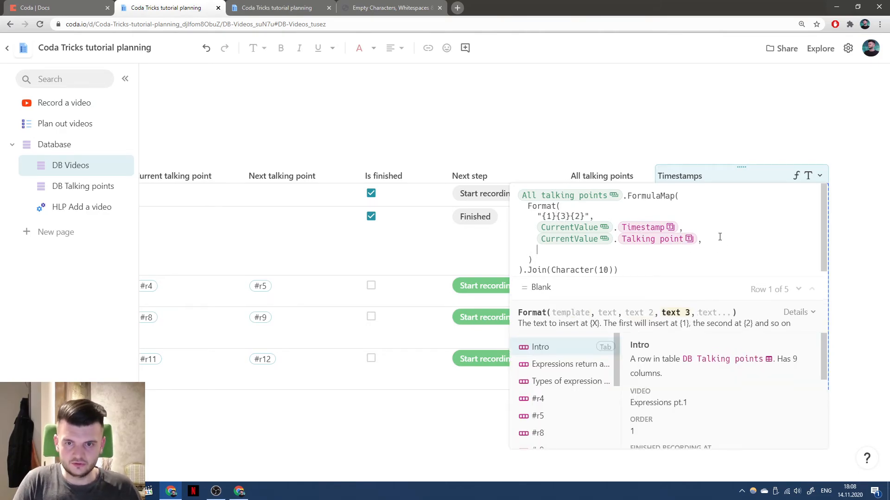
type("Character(")
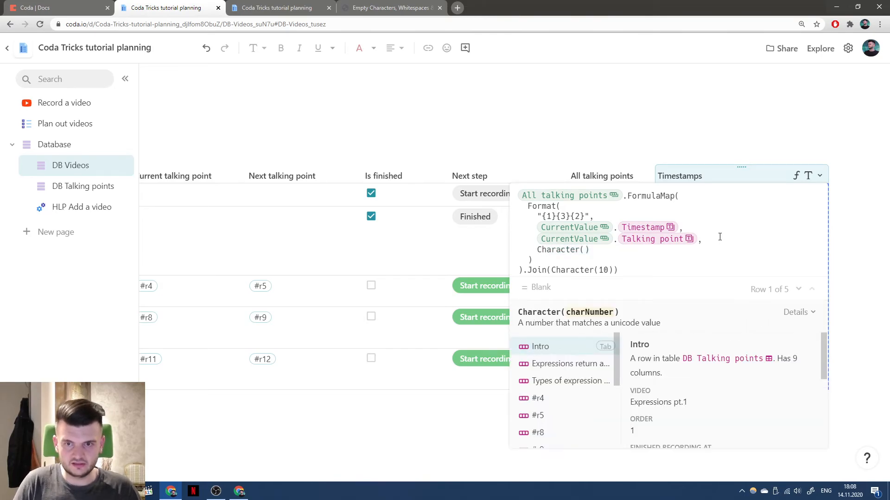
type("9")
key("Return")
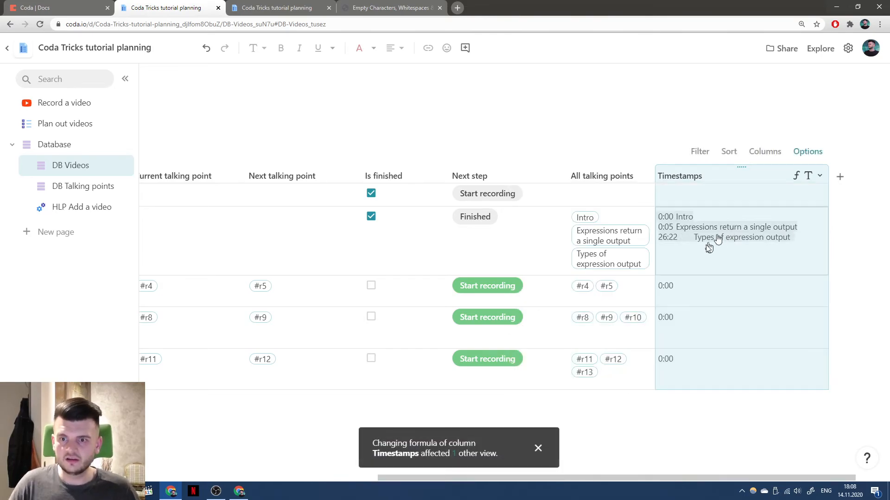
Insert a space after {1} so the Timestamps template reads "{1} {3}{2}", and apply the formula
left_click(795, 176)
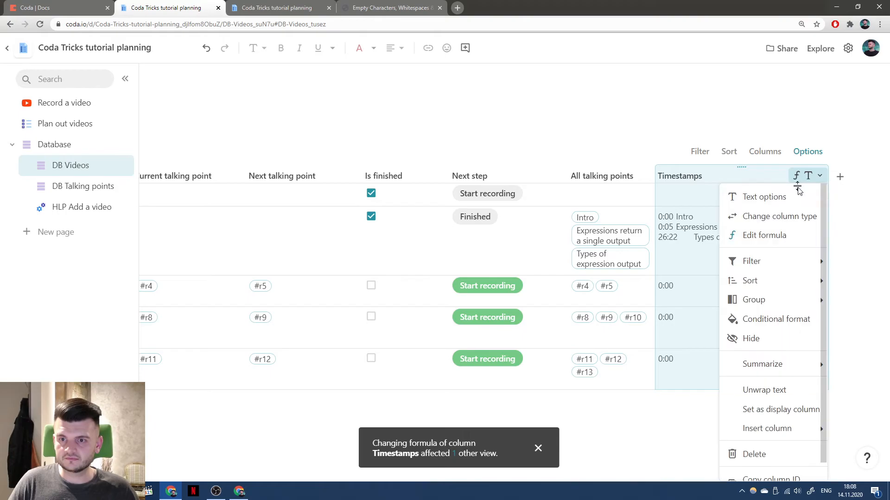
left_click(796, 235)
left_click(556, 216)
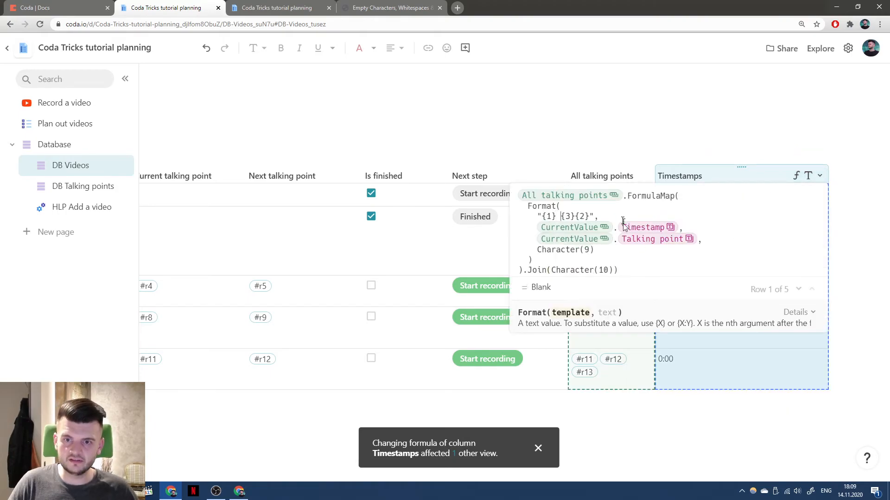
left_click(622, 272)
key("Return")
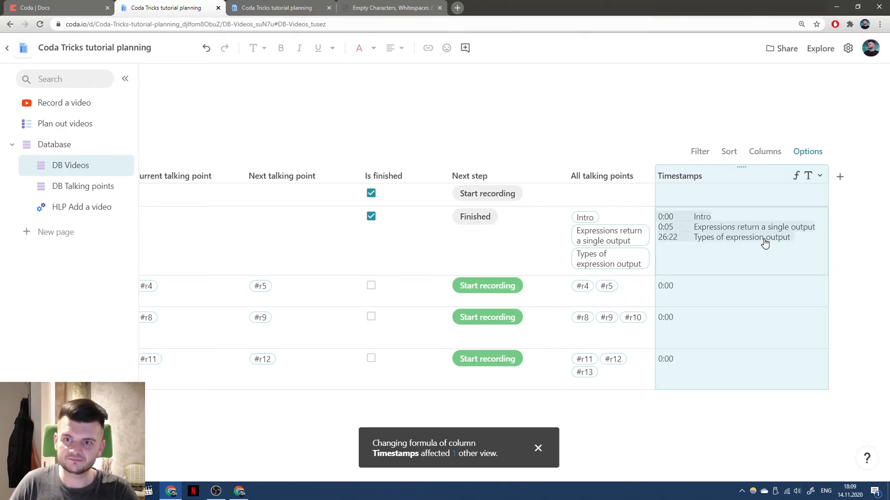
On the Record a video page, insert a button below the Finished row and name it Next video step
left_click(795, 176)
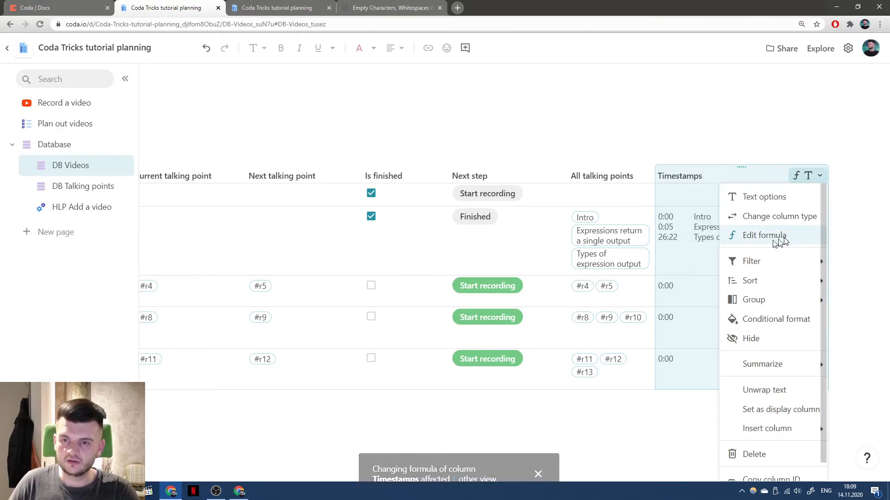
left_click(674, 243)
left_click(74, 104)
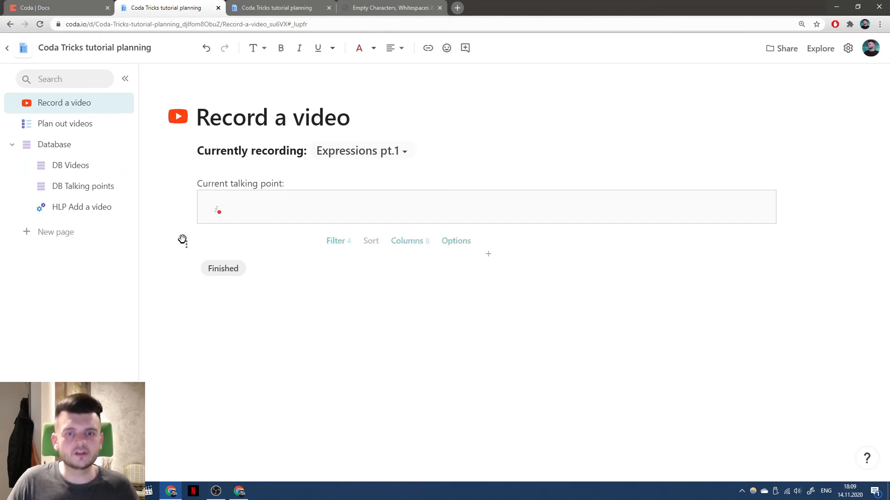
left_click(642, 321)
type("/")
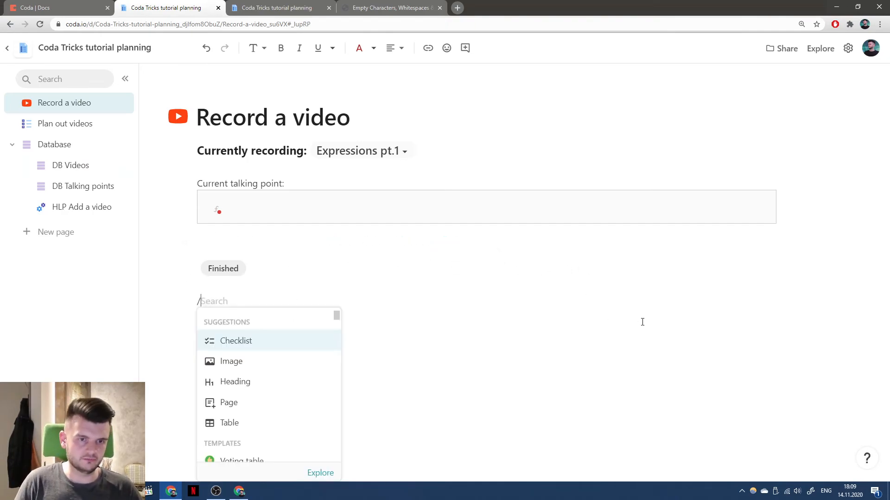
type("butt")
key("Return")
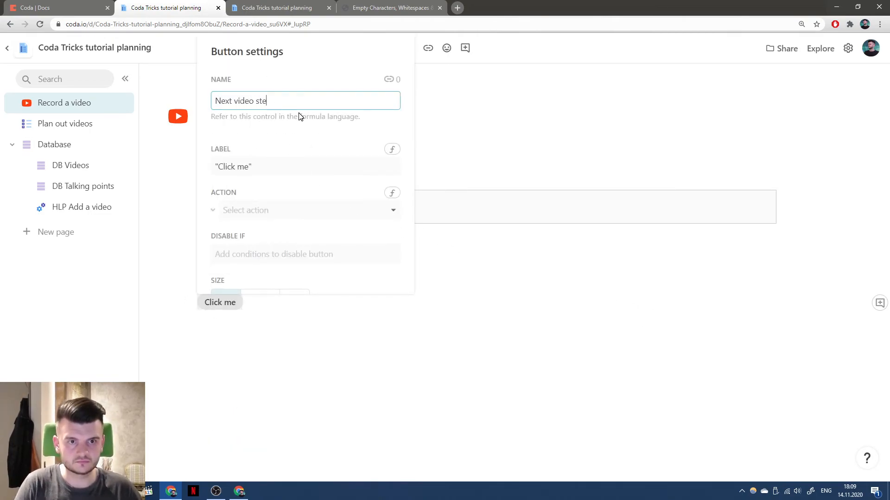
type("p")
key("Return")
Copy the label formula of the table's Next step button column into the Next video step button's label
right_click(223, 265)
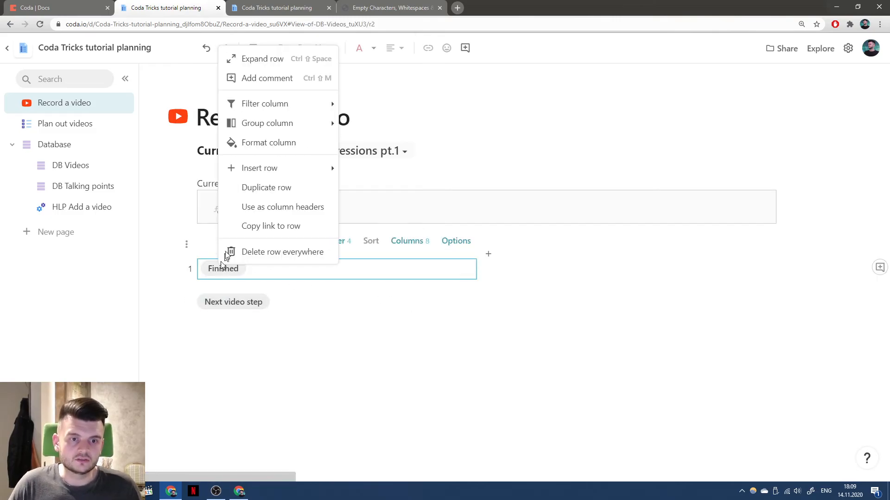
left_click(208, 256)
right_click(210, 254)
left_click(241, 267)
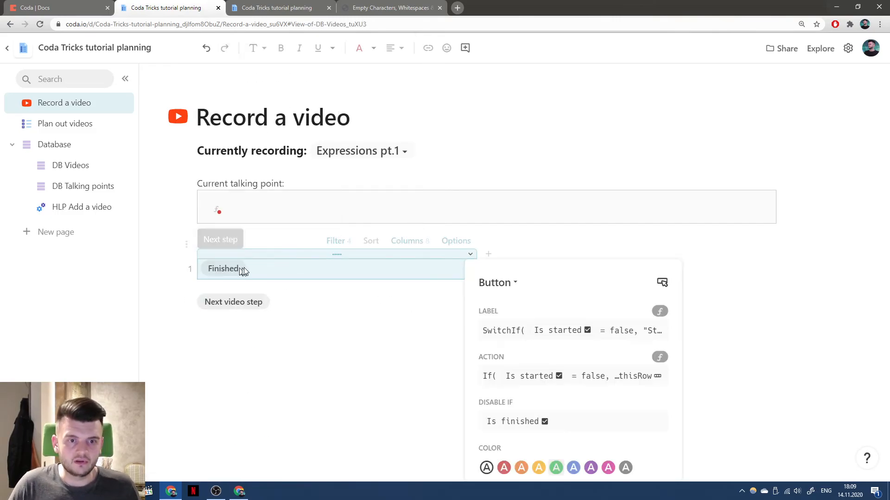
left_click(574, 330)
left_click(220, 297)
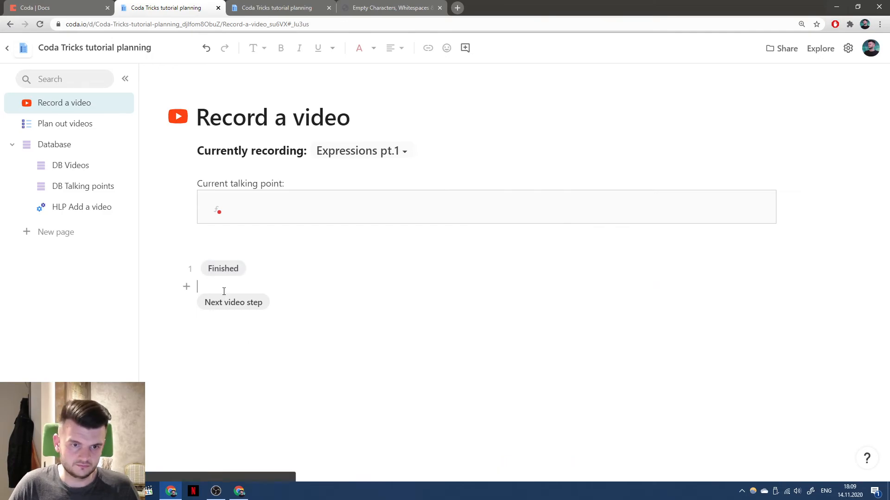
left_click(232, 295)
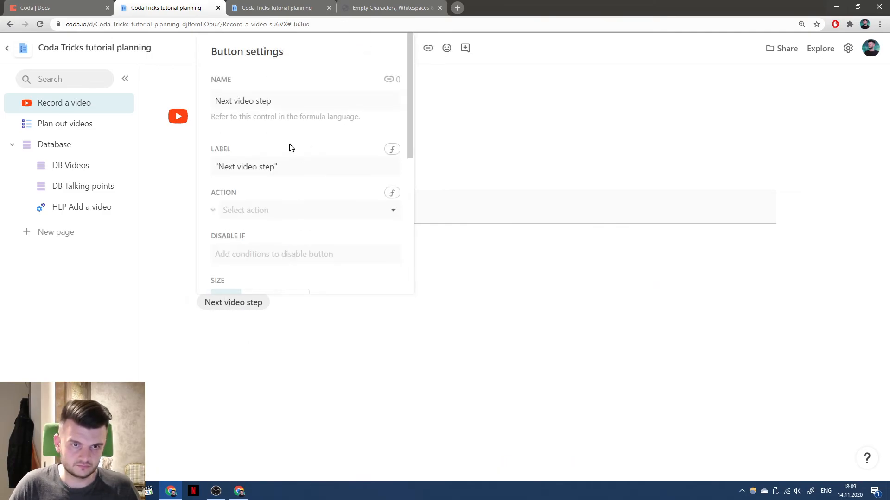
left_click(392, 150)
key("ctrl+v")
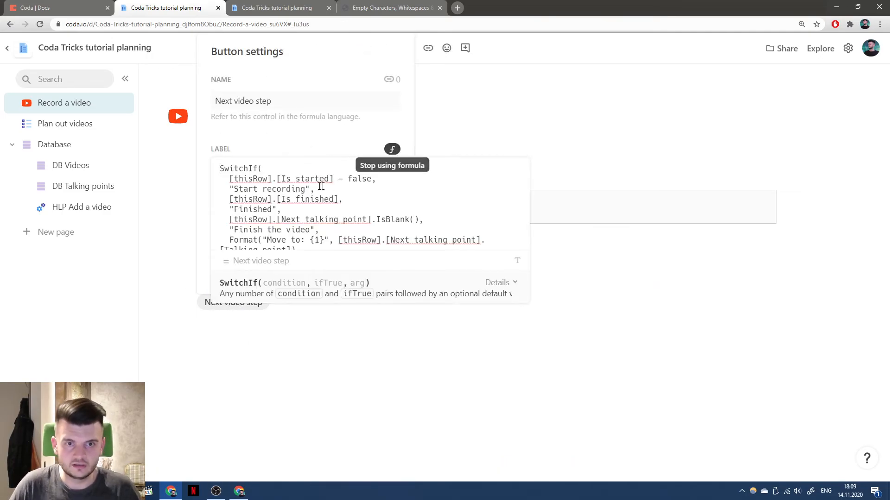
Replace every thisRow reference in the Next video step label formula with Current video and apply the formula
left_click(238, 180)
type("Current video")
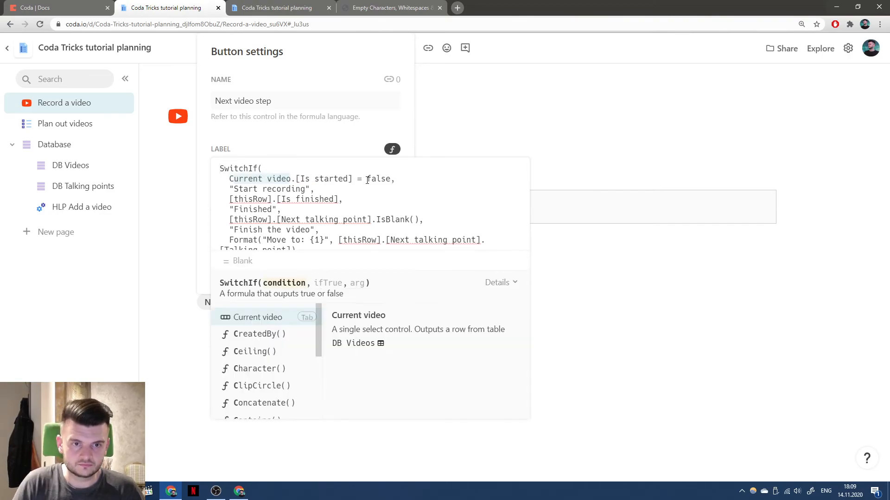
key("Return")
key("shift+Left")
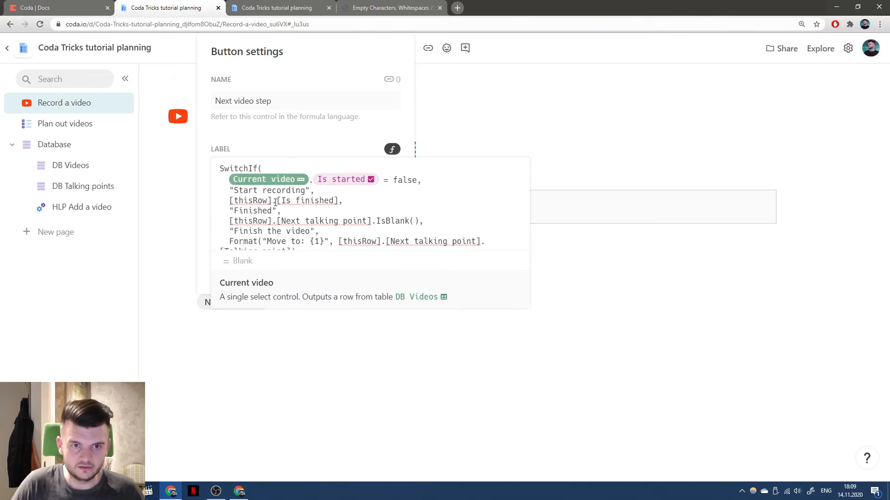
left_click(249, 201)
type("Current video")
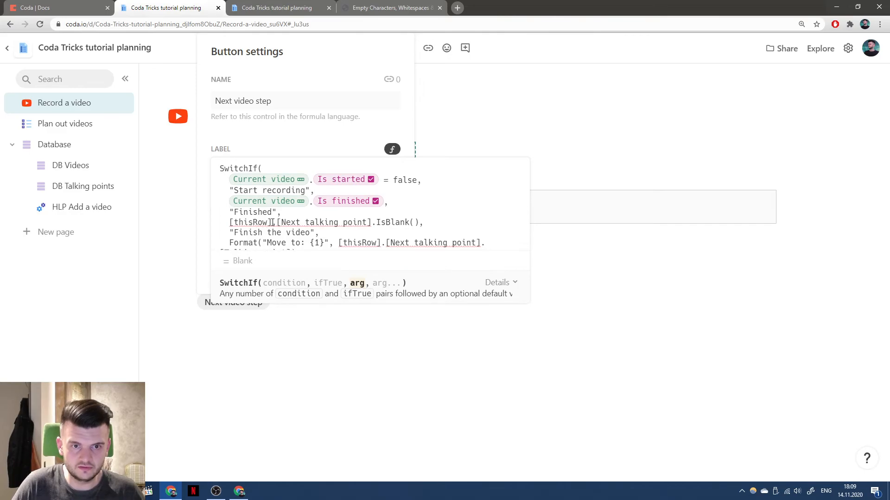
left_click(273, 223)
type("Current video")
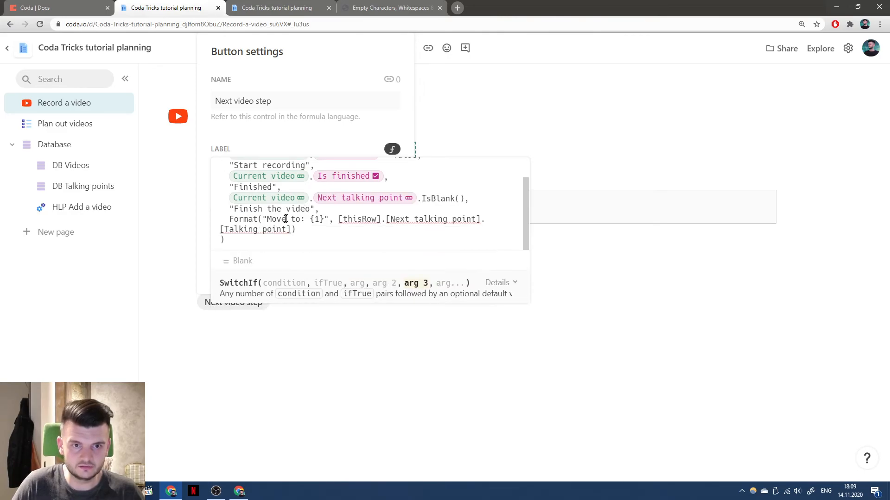
left_click_drag(338, 220, 378, 220)
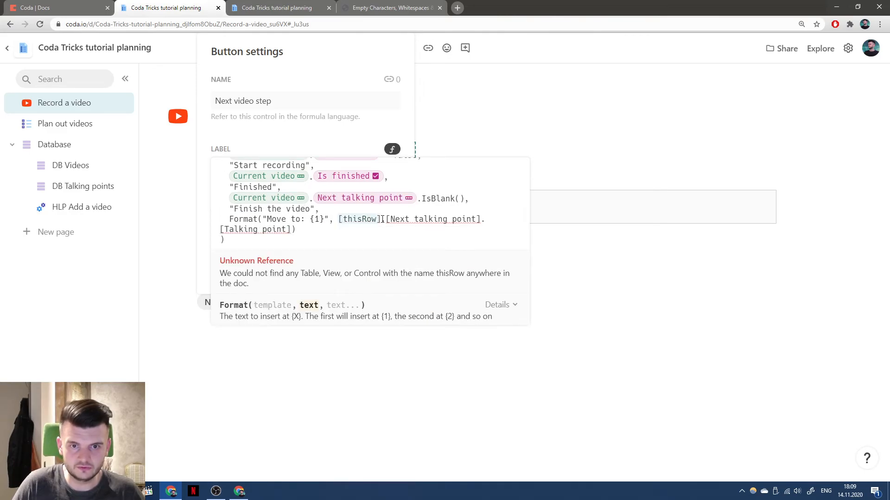
key("ctrl+v")
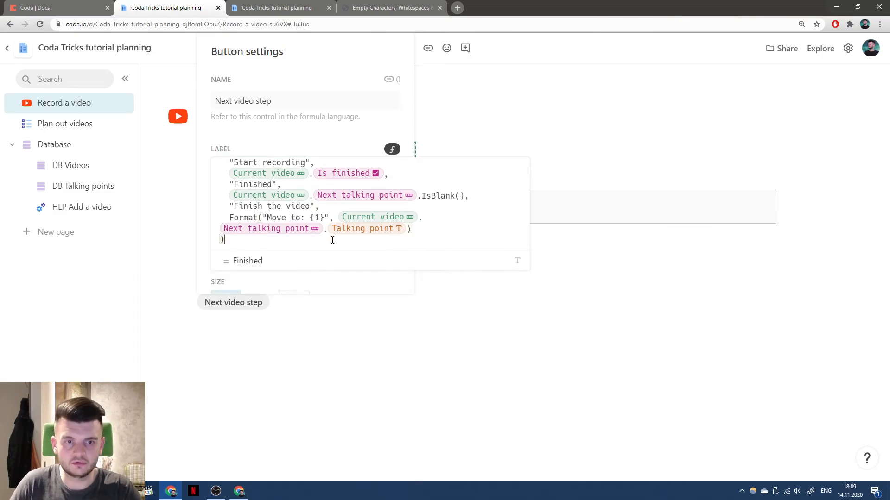
key("Return")
Set the Next video step button to Large size, green color and the lightning bolt icon
scroll(276, 244, "down", 5)
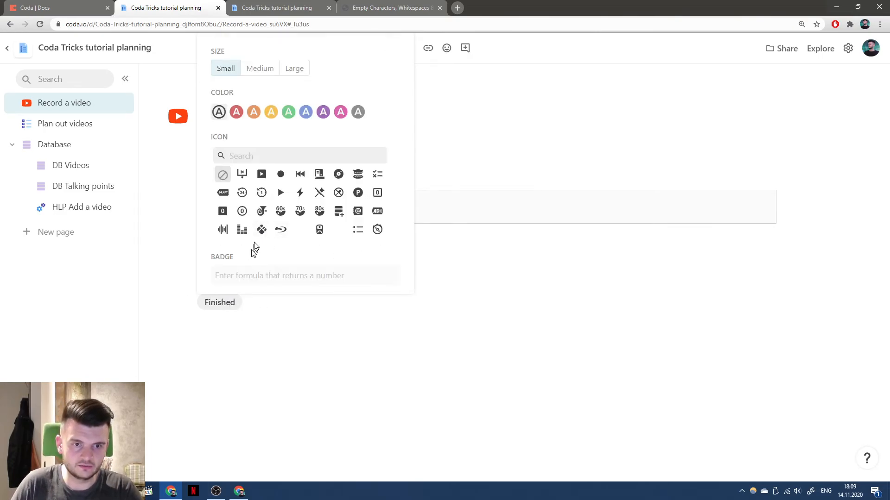
scroll(287, 129, "up", 1)
left_click(292, 118)
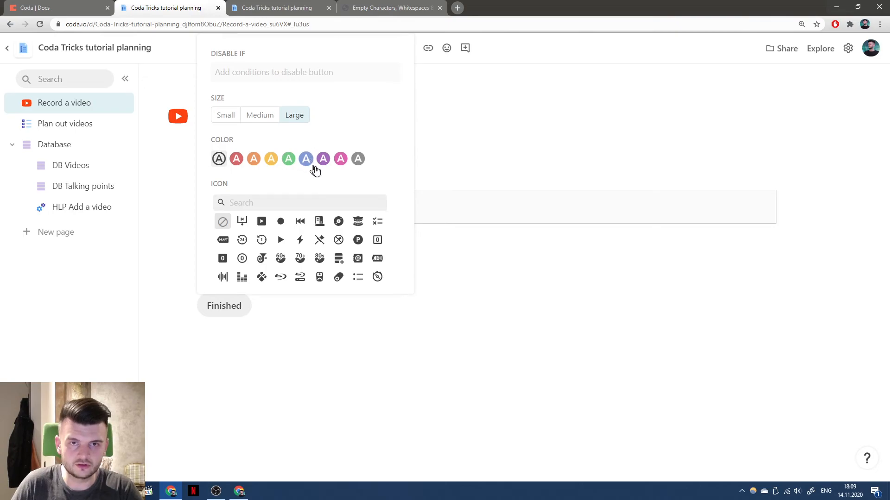
left_click(289, 164)
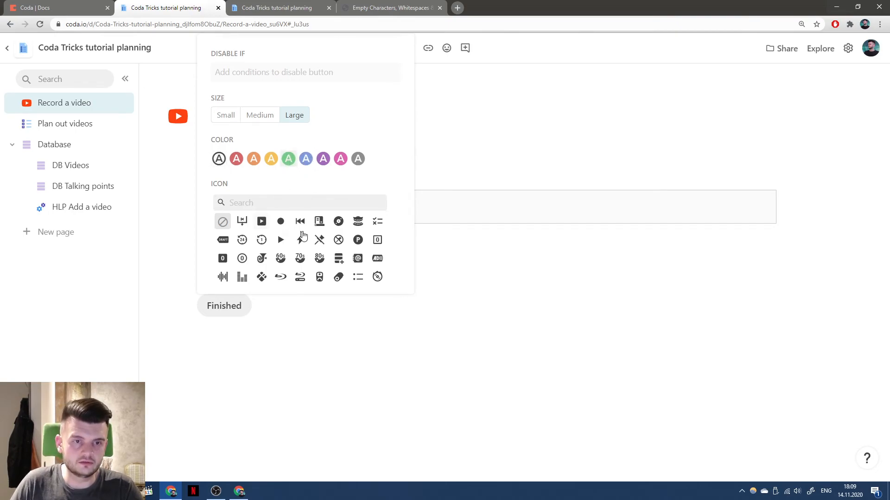
left_click(299, 242)
Set the Next video step button's action to the formula Current video.Next step
scroll(297, 239, "up", 3)
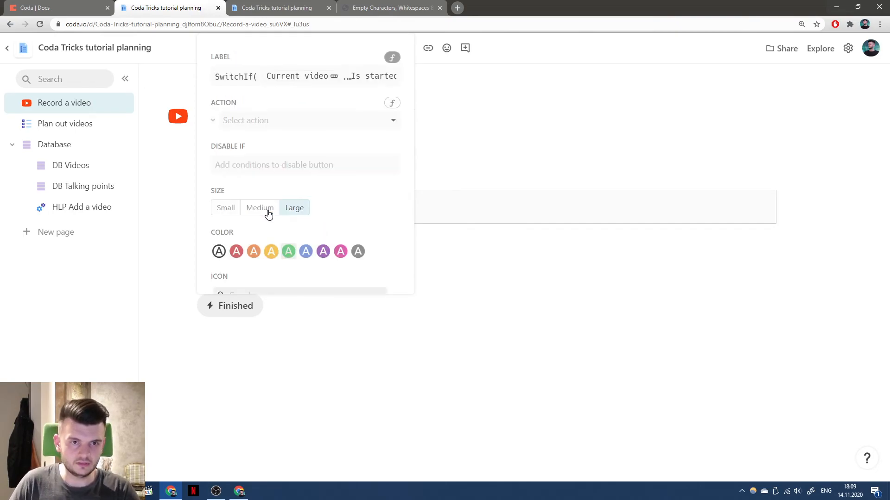
left_click(357, 172)
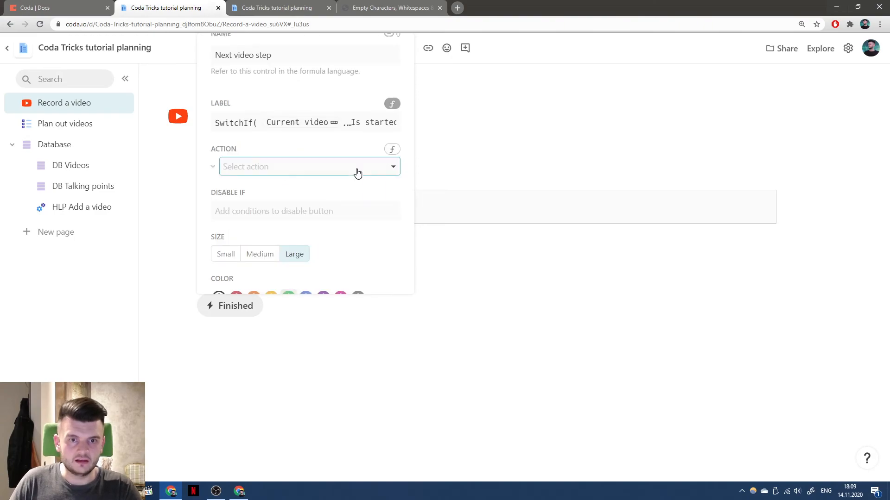
left_click(391, 149)
type("Current video")
key("Tab")
type(".Next step")
key("Tab")
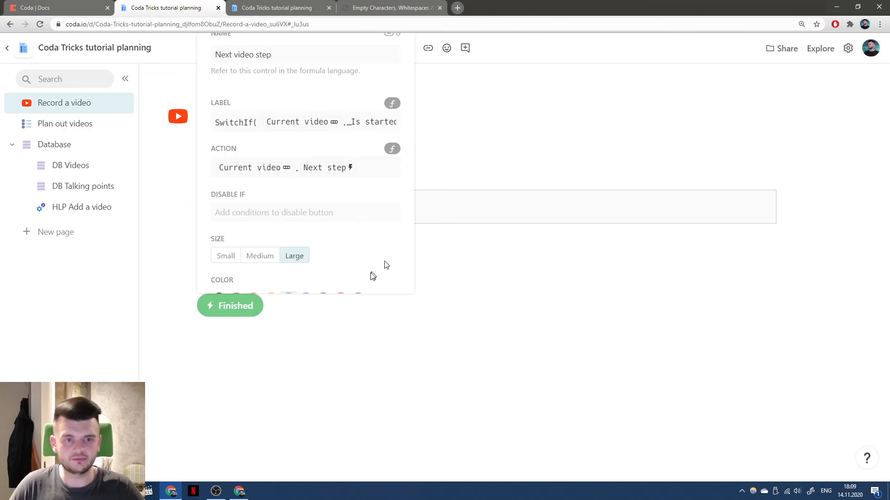
left_click(343, 308)
Set the Next video step button's disable condition to Current video.Is finished
left_click(225, 311)
scroll(255, 222, "down", 1)
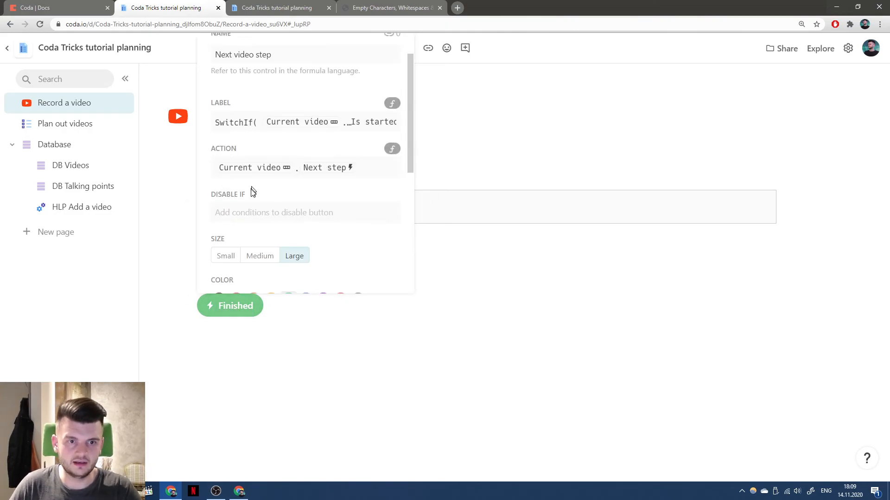
left_click(259, 209)
type("Current video")
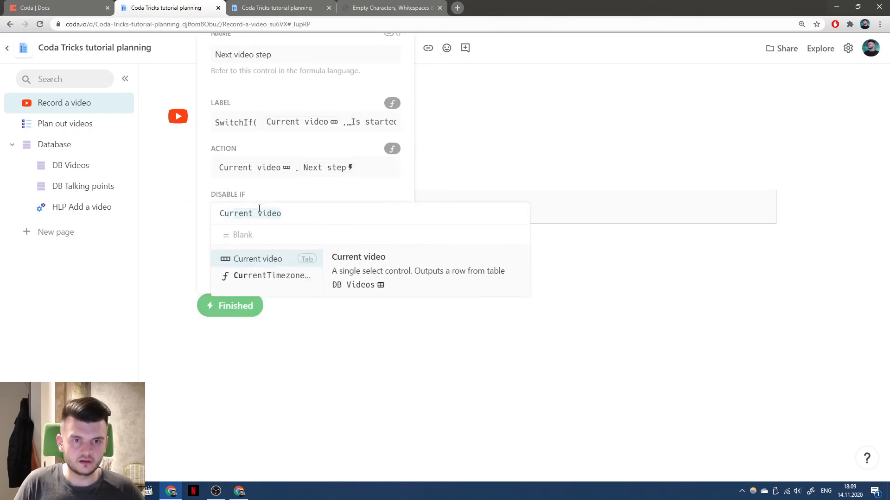
key("Tab")
type(".os")
key("BackSpace")
key("BackSpace")
type("Is finished")
key("Tab")
key("Return")
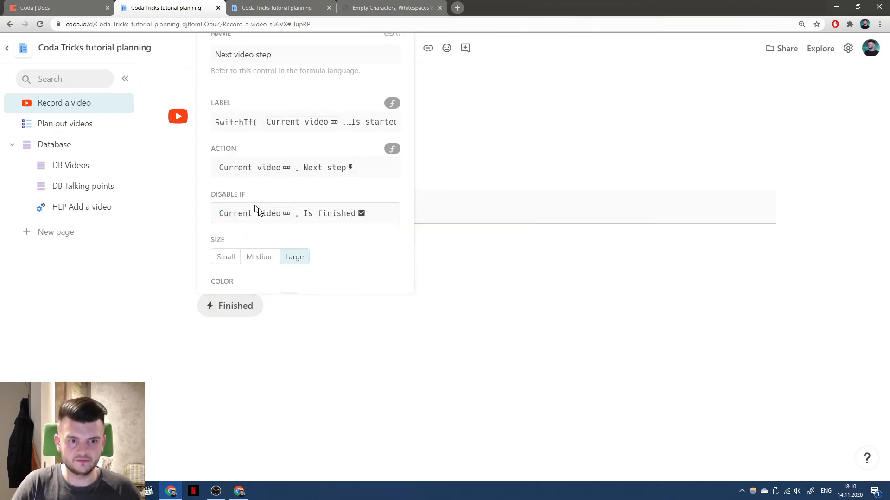
left_click(284, 311)
Clear Finished recording at for the first three rows of DB Talking points and Started recording at for Expressions pt.1 in DB Videos
left_click(84, 185)
left_click_drag(289, 246, 317, 193)
key("Delete")
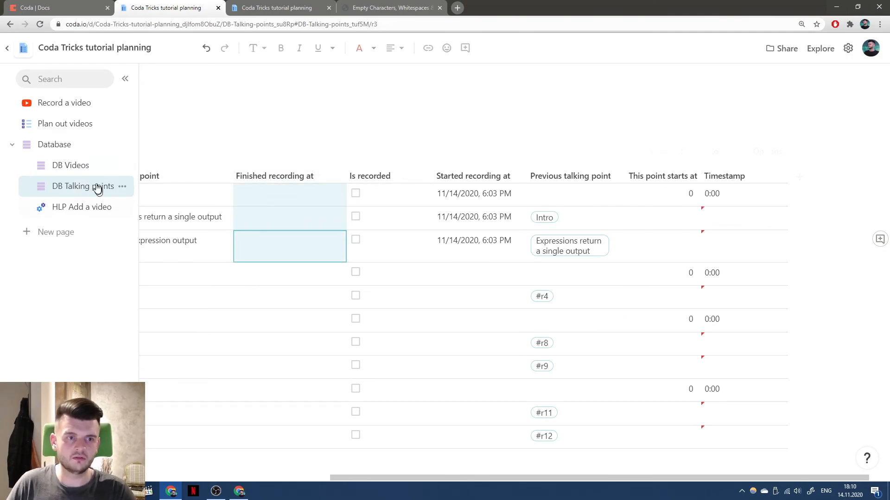
left_click(69, 166)
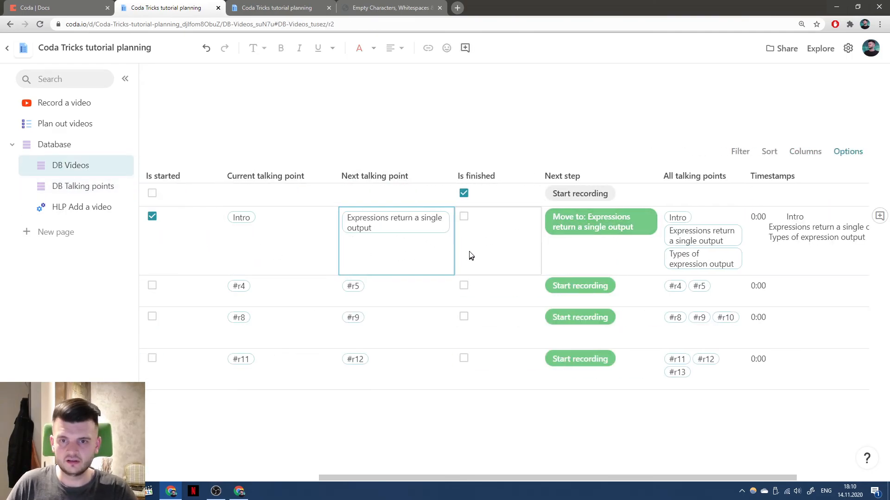
left_click(332, 264)
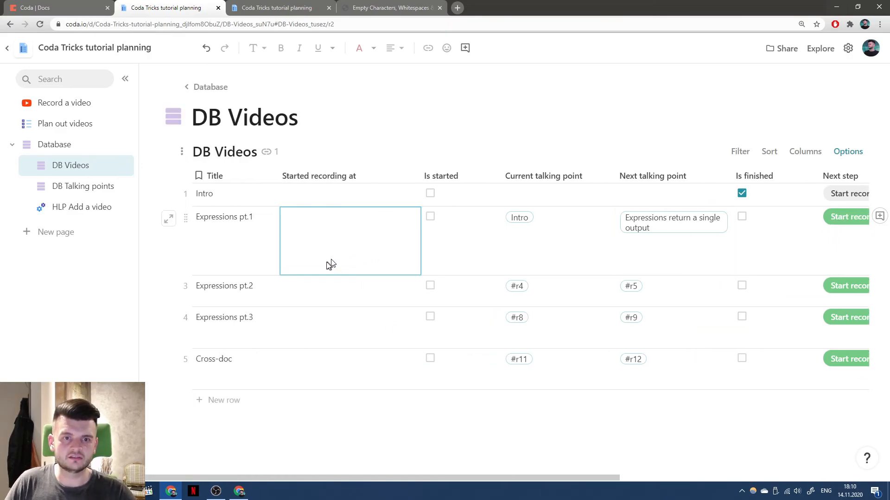
On the Record a video page, delete the one-row table view above the large button along with its leftover blank lines
left_click(72, 146)
left_click(79, 103)
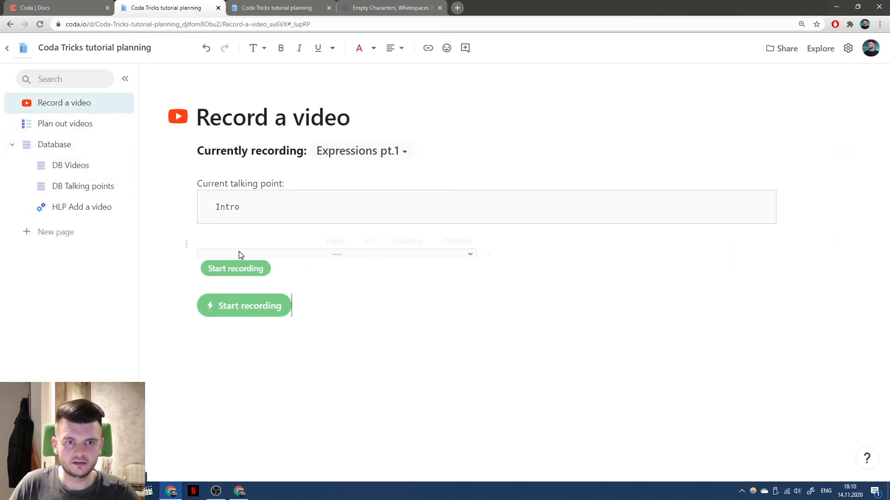
left_click(584, 258)
key("BackSpace")
key("BackSpace")
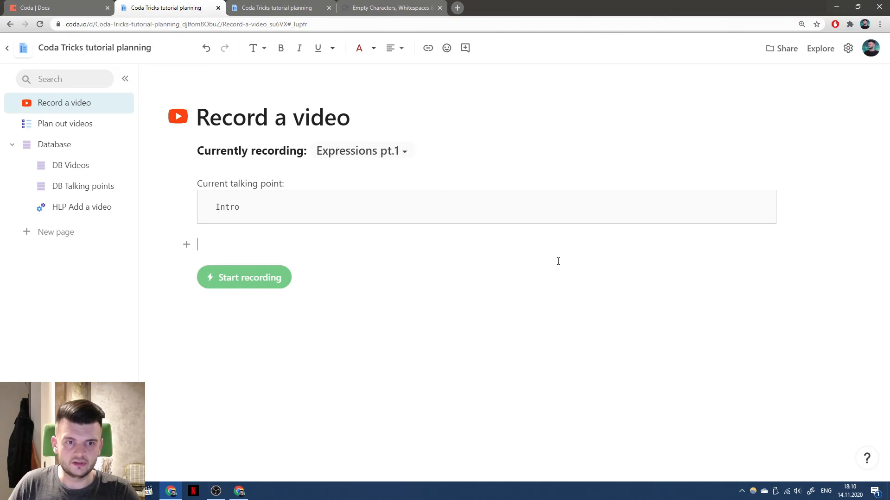
key("Delete")
key("Delete")
Add the text line "Timestamps:" below the large button
left_click(465, 304)
key("Return")
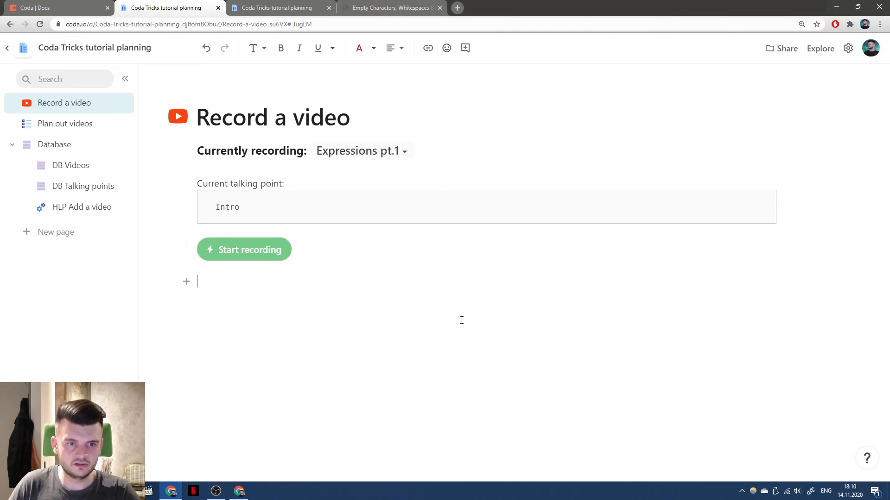
type("/")
key("BackSpace")
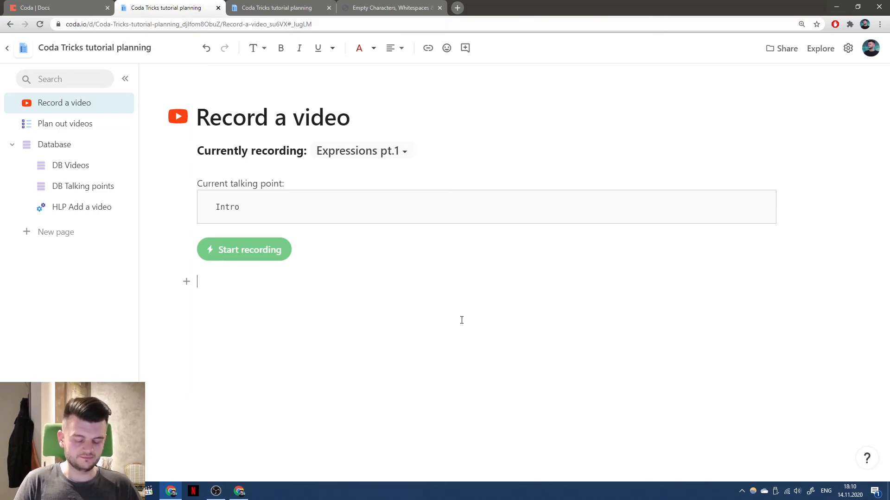
type("Timestamps:")
key("Return")
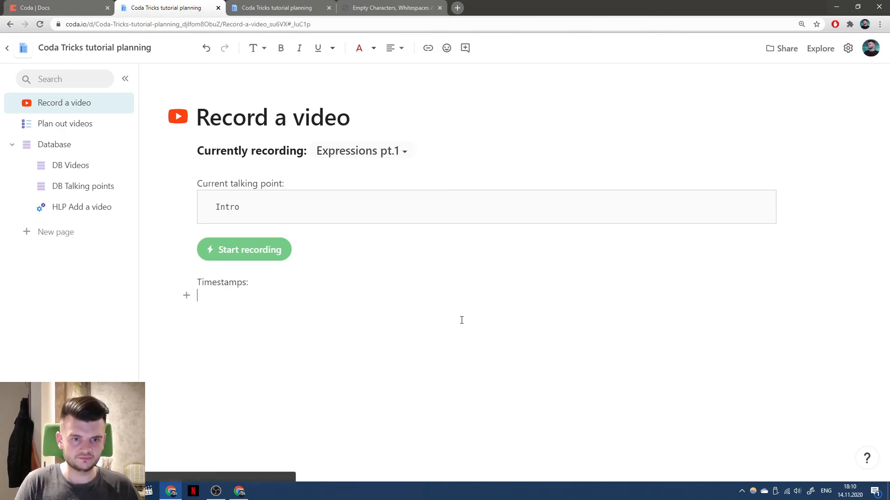
Insert the formula Current video.Timestamps under the Timestamps: line and format it as a code block
type("=")
type("Current video")
key("Tab")
type(".Timestamps")
key("Tab")
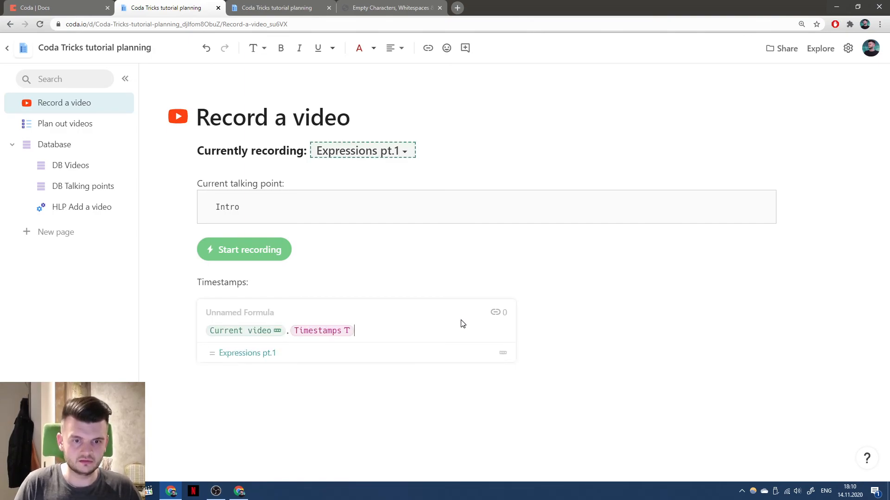
key("Return")
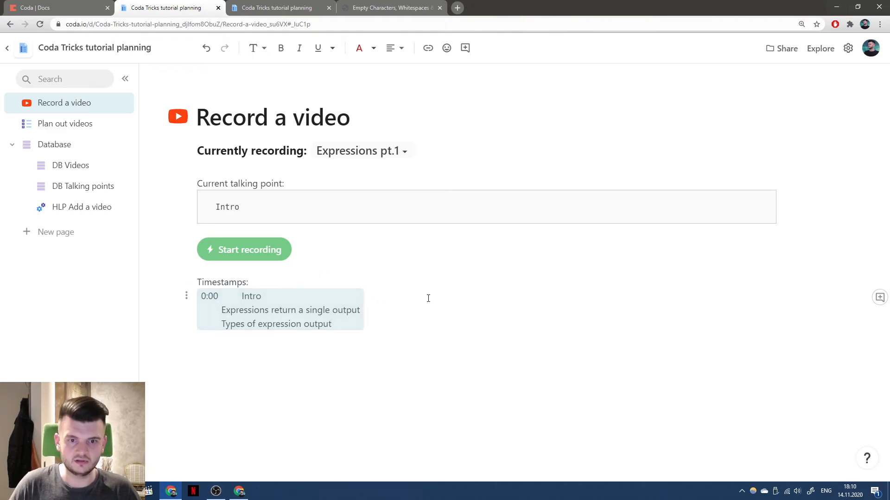
left_click(262, 48)
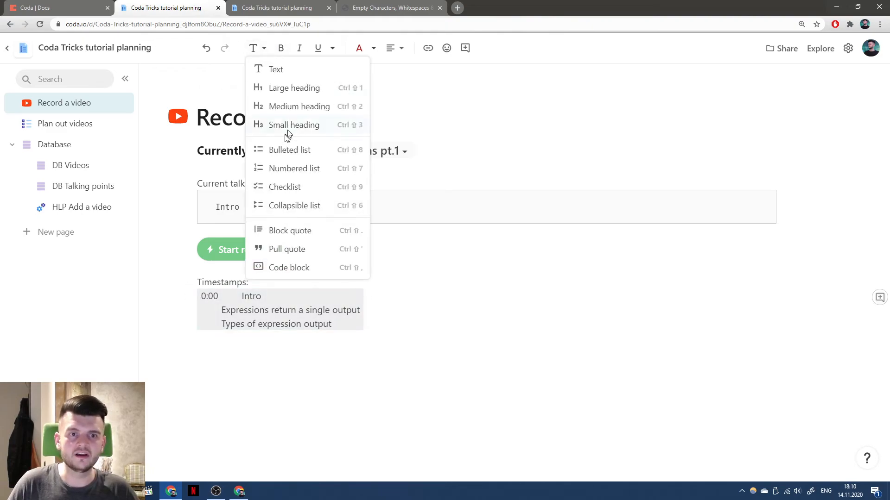
left_click(278, 266)
Format the Timestamps: and Current talking point: lines as small headings and remove the blank line above Current talking point:
left_click(404, 279)
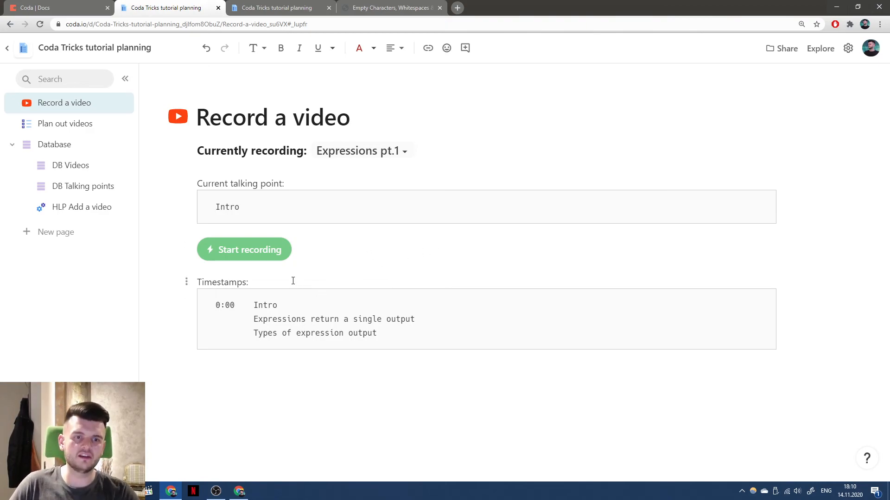
left_click(253, 51)
left_click(273, 123)
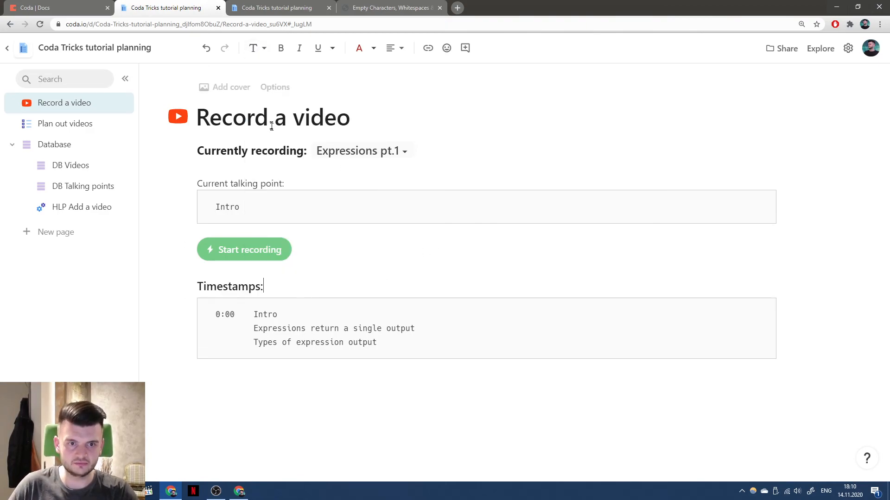
left_click(292, 184)
left_click(258, 47)
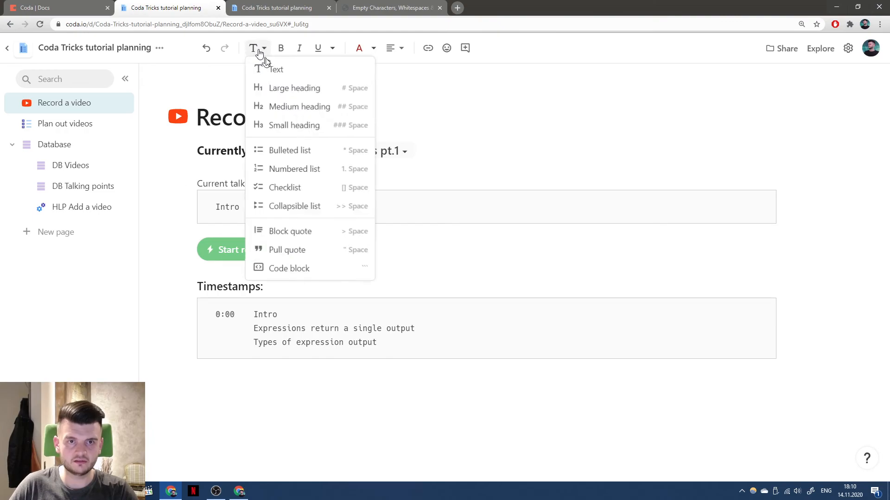
left_click(284, 126)
left_click(295, 170)
key("BackSpace")
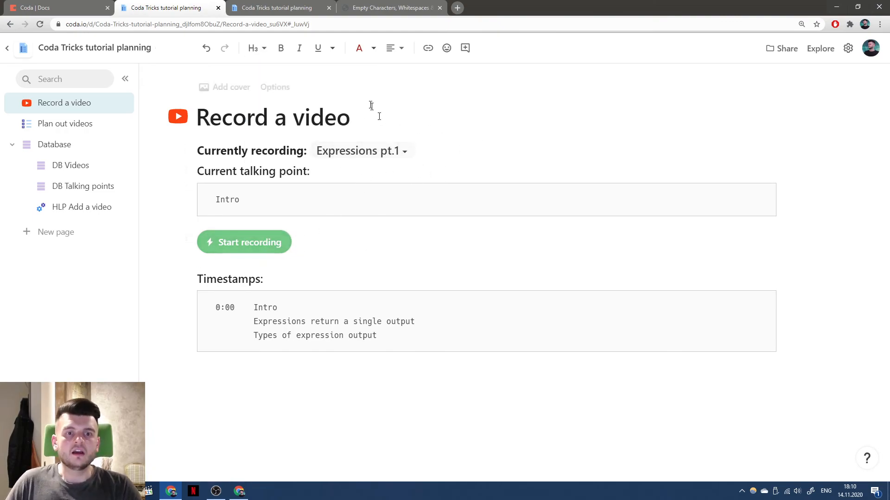
In the phone-sized preview of the page, try other videos in the Currently recording selector and return it to Expressions pt.1
left_click(273, 8)
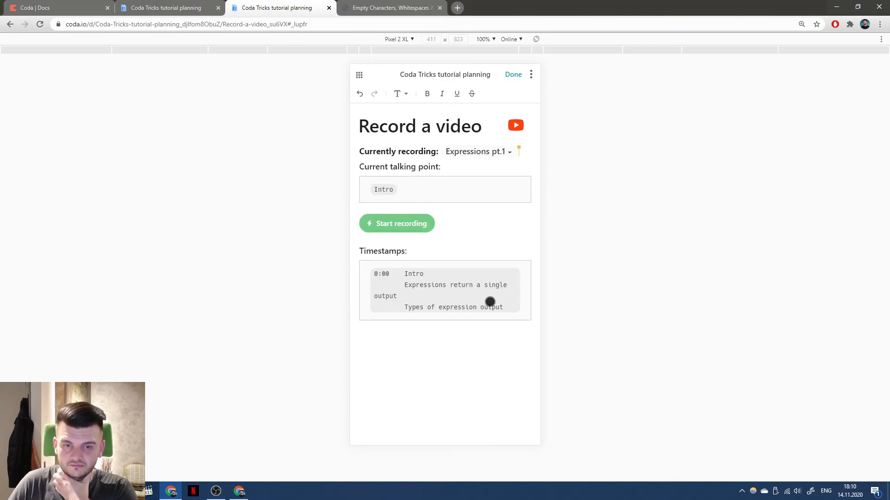
left_click(479, 153)
left_click(470, 225)
left_click(492, 148)
left_click(475, 187)
left_click(485, 153)
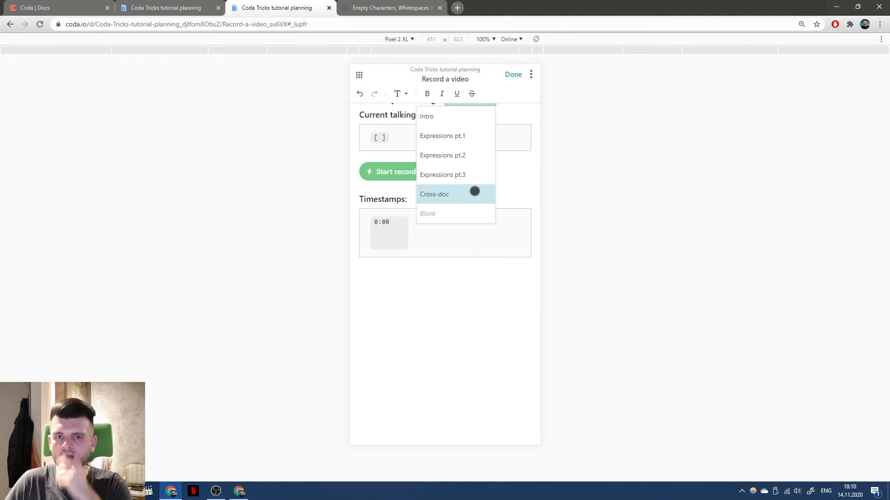
left_click(471, 138)
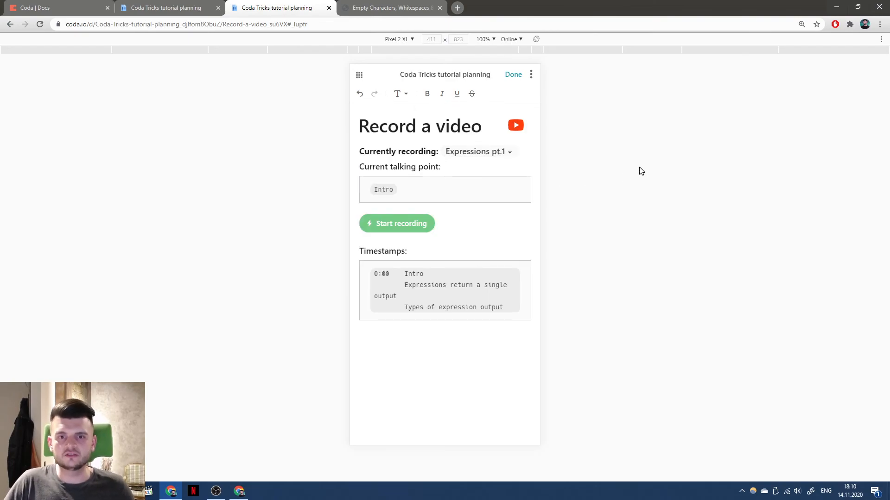
Test-record Expressions pt.1 by starting the recording, advancing through both remaining talking points and finishing the video
left_click(382, 225)
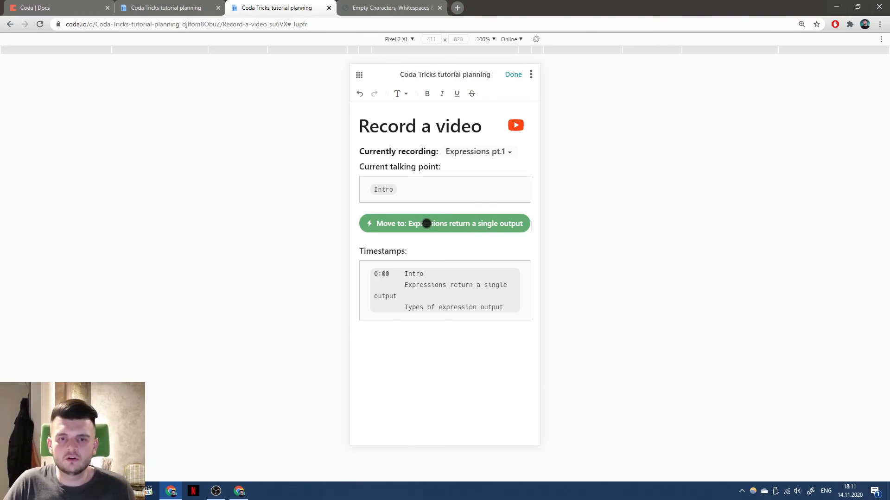
left_click(426, 224)
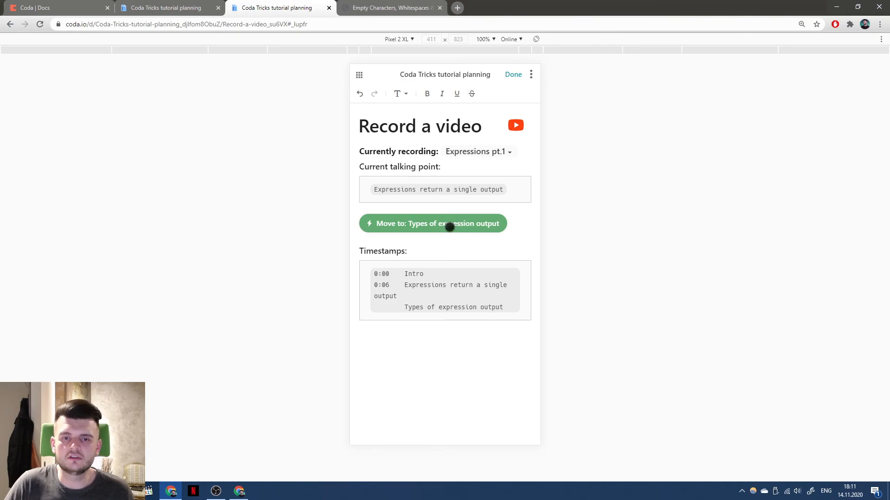
left_click(450, 227)
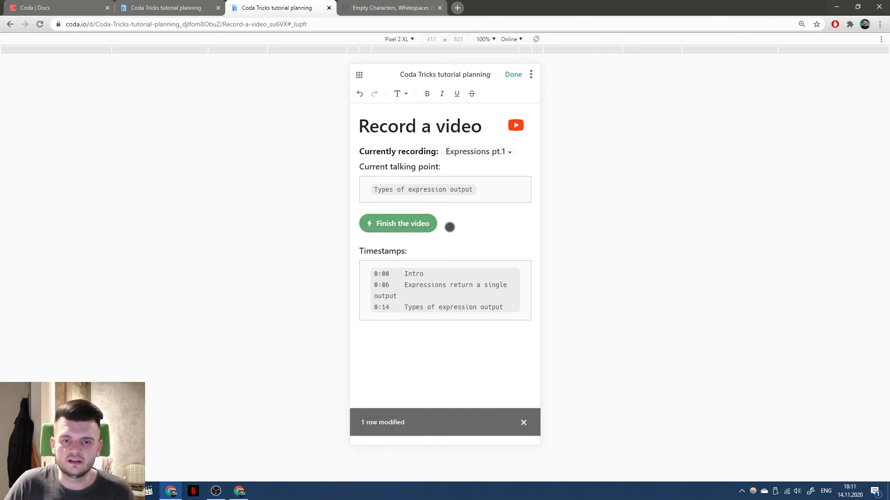
left_click(412, 228)
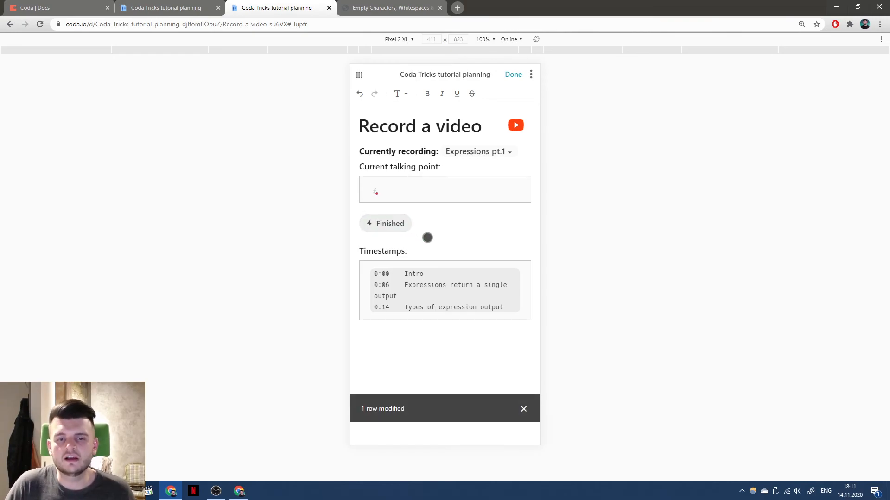
In the desktop view, wrap the formula under Timestamps: in an If with Current video.Is finished as its condition
left_click(183, 8)
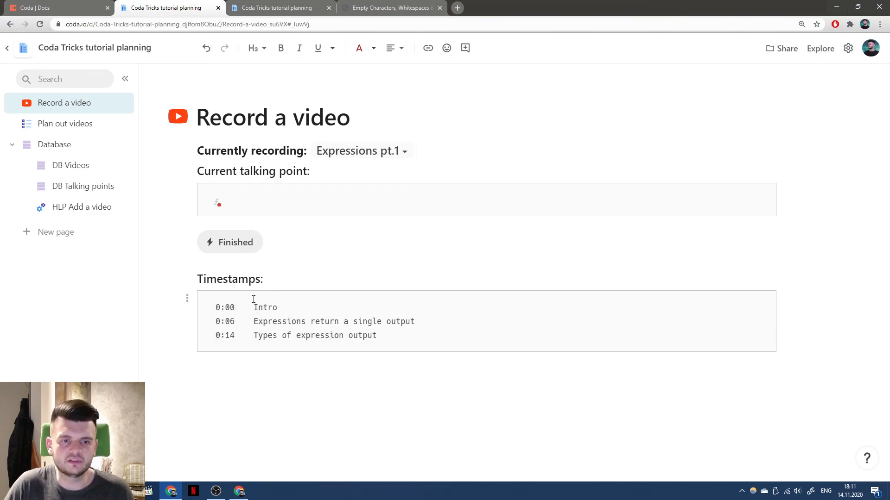
left_click(224, 313)
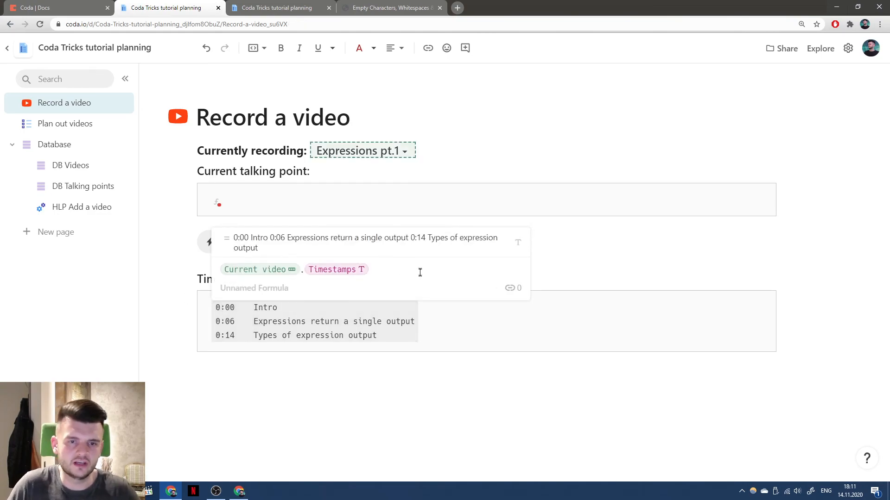
key("Left")
type("If(")
key("shift+Return")
key("shift+Return")
key("Up")
type("Cu")
key("Tab")
type(".fin")
key("Tab")
type(",")
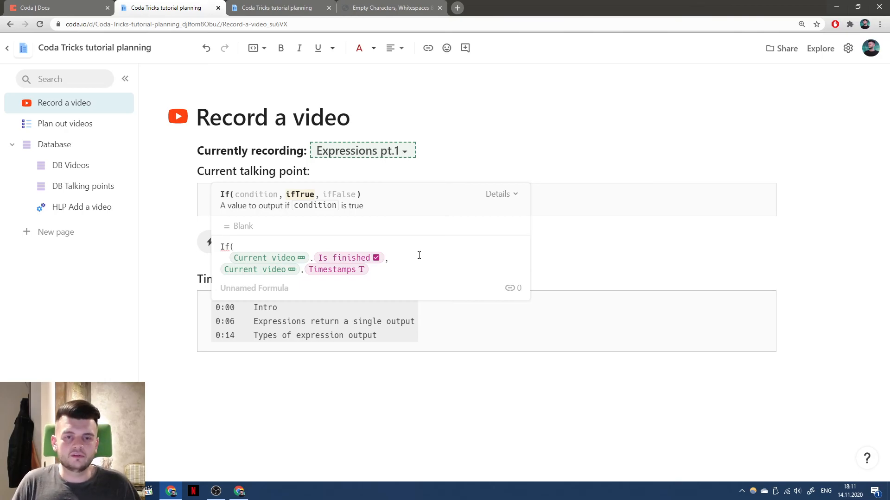
key("Right")
key("Return")
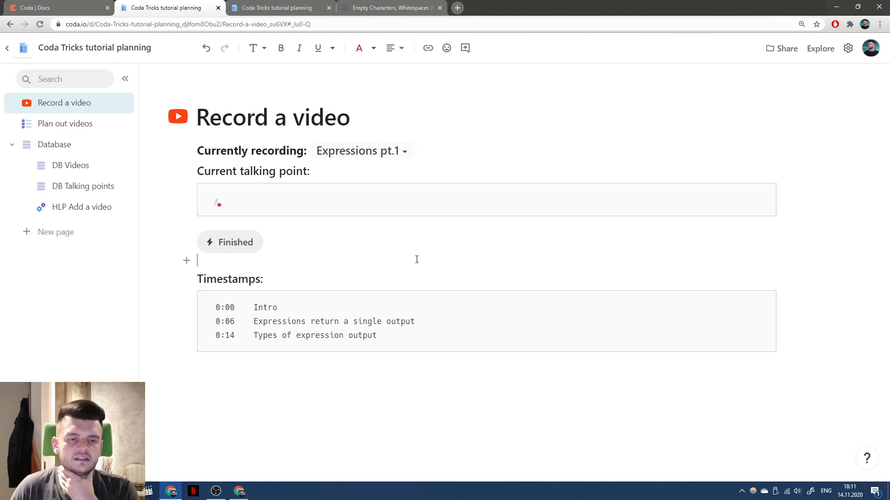
Add the text line "Current time:" below the Finished button and begin an If formula after it
left_click(309, 236)
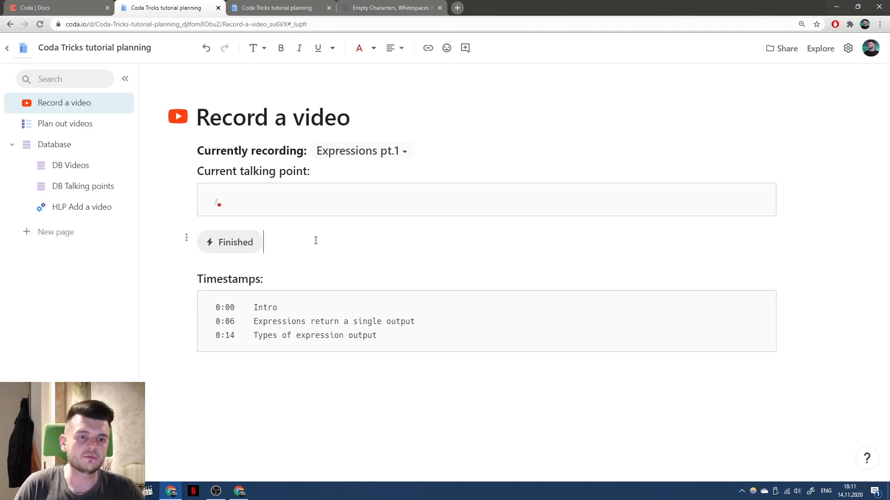
key("Return")
key("Return")
type("C")
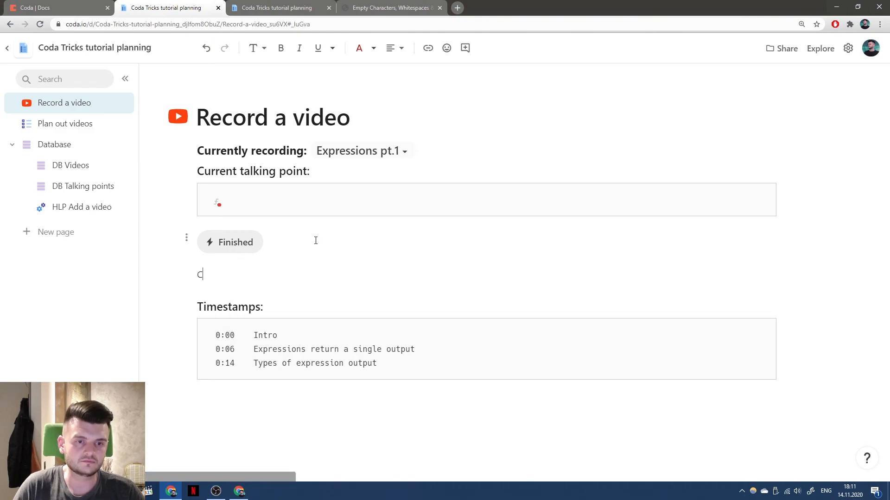
type("urrent time: =If(")
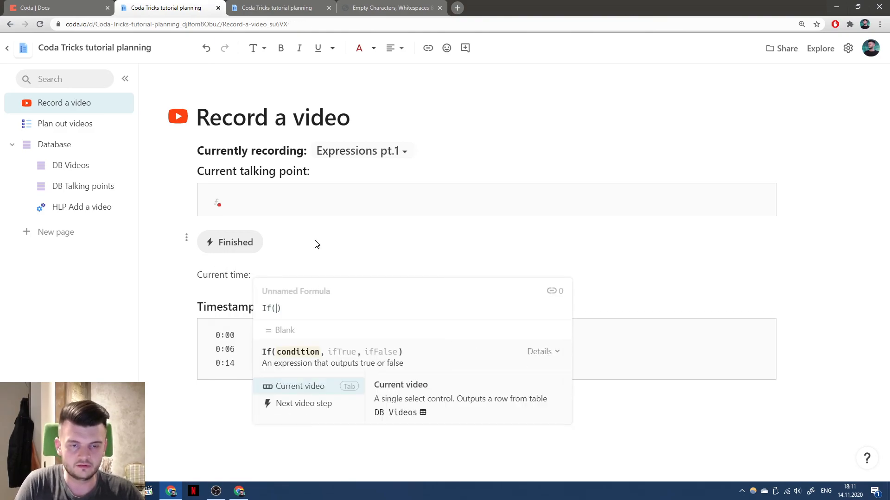
Give the If formula the condition Current video.Is started = false and the result "Not started"
key("shift+Return")
key("shift+Return")
type("C")
key("Tab")
type(".Is")
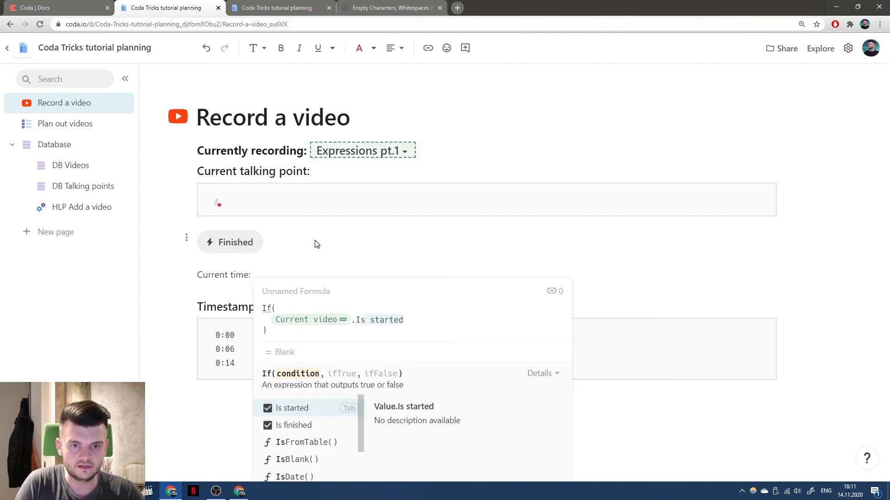
key("Tab")
type("= false,")
key("shift+Return")
type("\"Not started\",")
key("shift+Return")
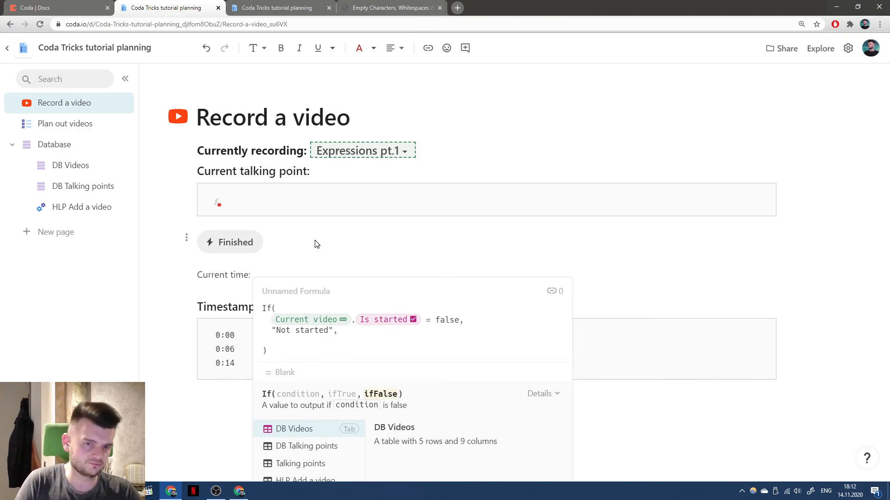
Set the formula's otherwise value to Now() - Current video.Started recording at
type("Now() - Current video")
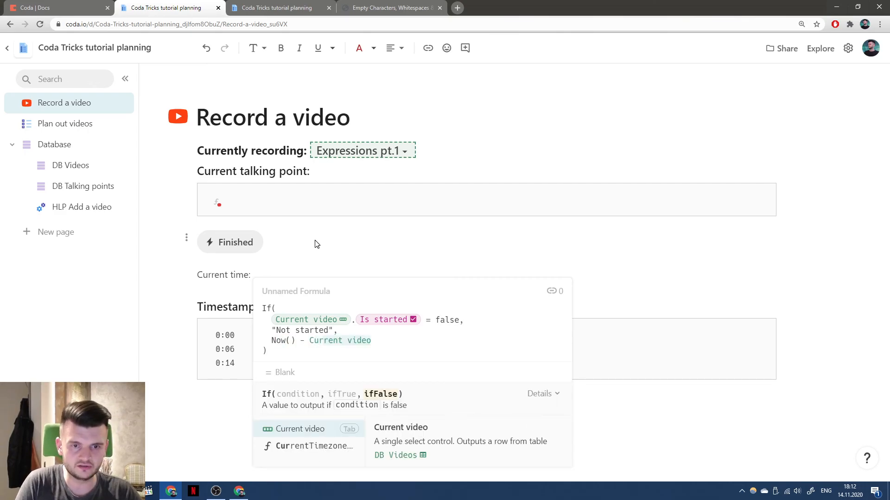
key("Tab")
type(".")
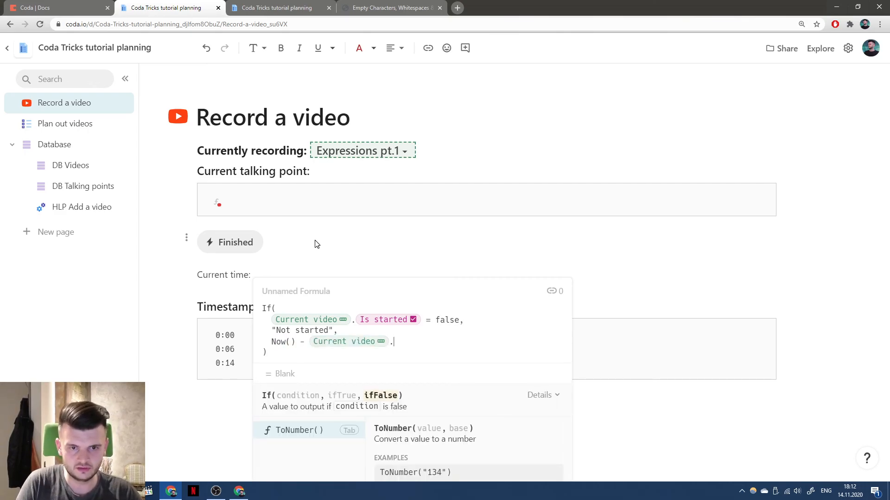
type("Started recording at")
key("Tab")
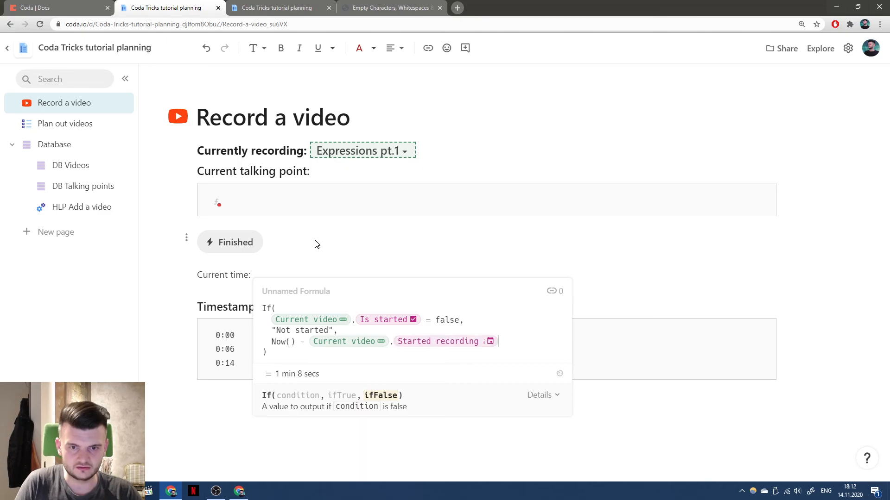
Change the If to SwitchIf and add Current video.Is finished as a second condition after "Not started"
key("Up")
key("Up")
key("Home")
type("Switch")
left_click(492, 329)
key("Return")
type("C")
key("Tab")
type(".Is f")
key("Tab")
type(",")
key("Return")
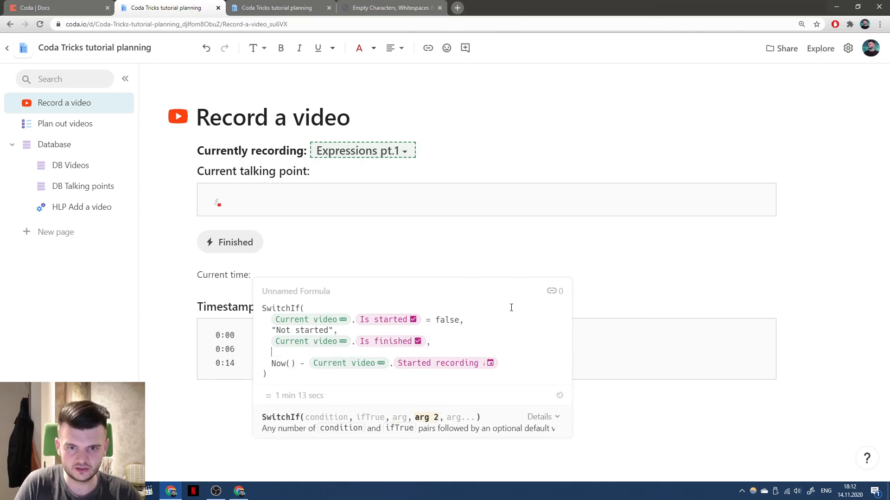
type("\"\",")
key("Left")
key("Left")
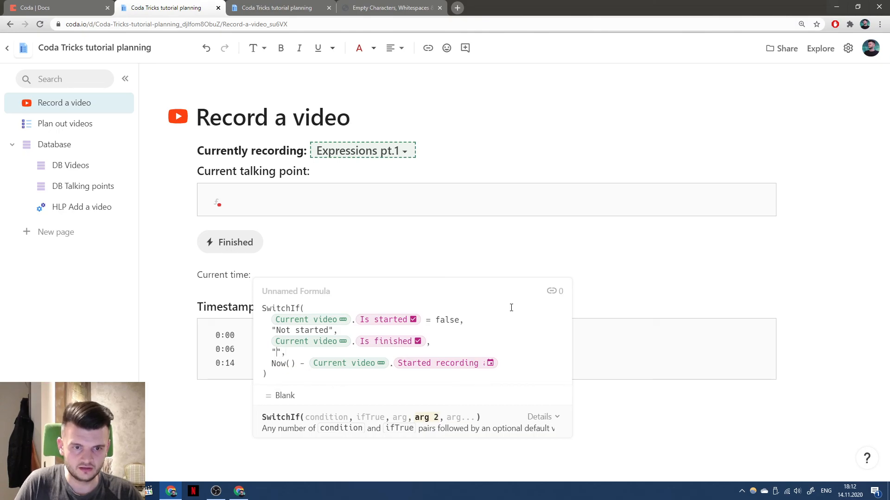
type("Finished")
key("ctrl+BackSpace")
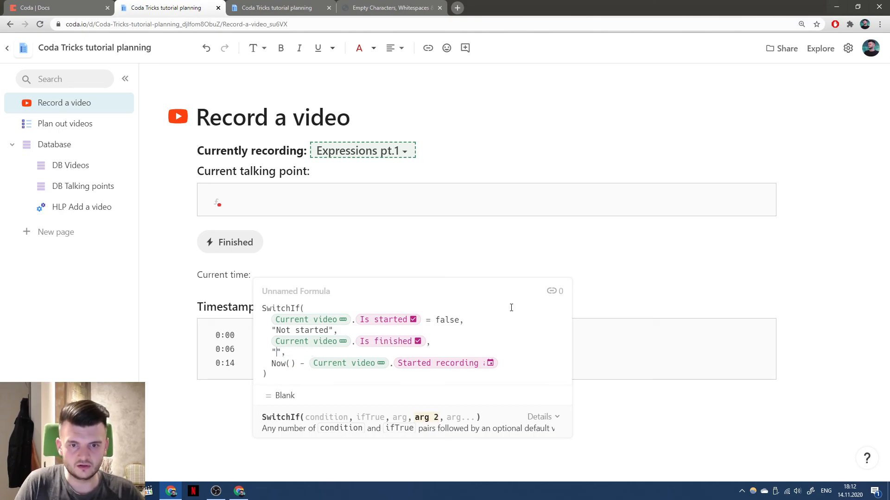
key("Delete")
key("Delete")
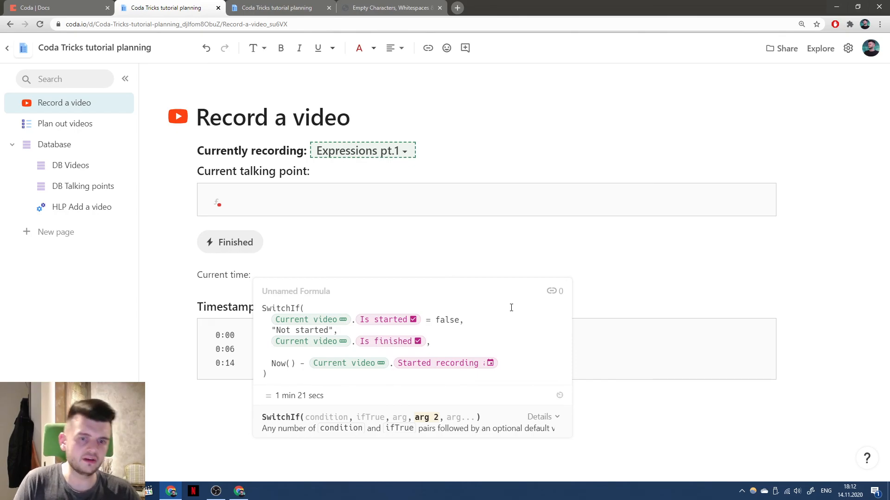
As the Is finished result, enter a Format expression with the template "Total length: {1}" and Current video as its value reference
type("Format(\"Total length: {2")
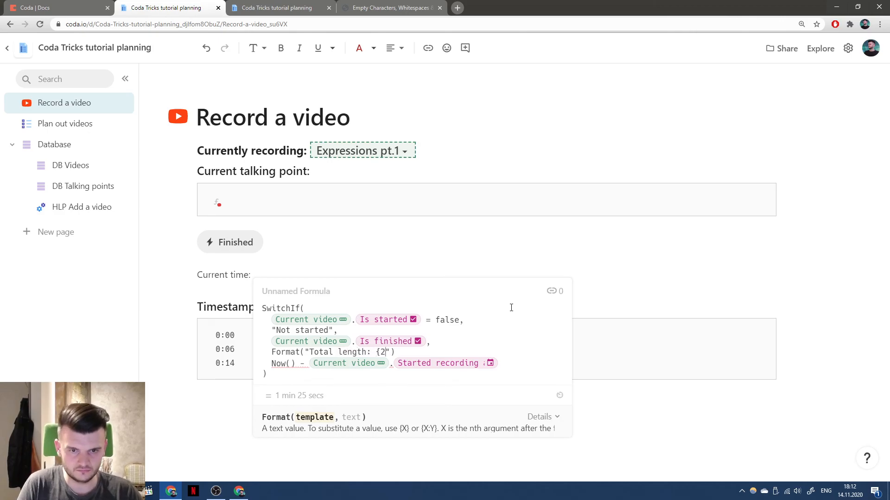
type(", ")
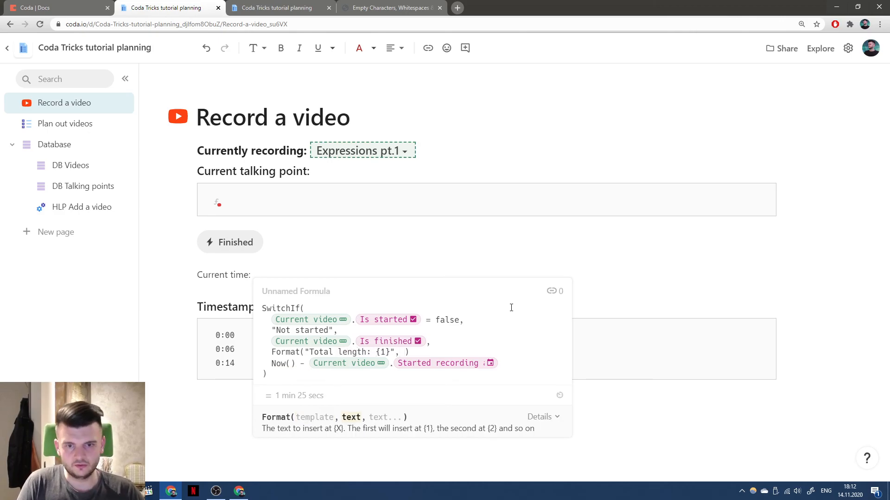
type("Current video")
key("Return")
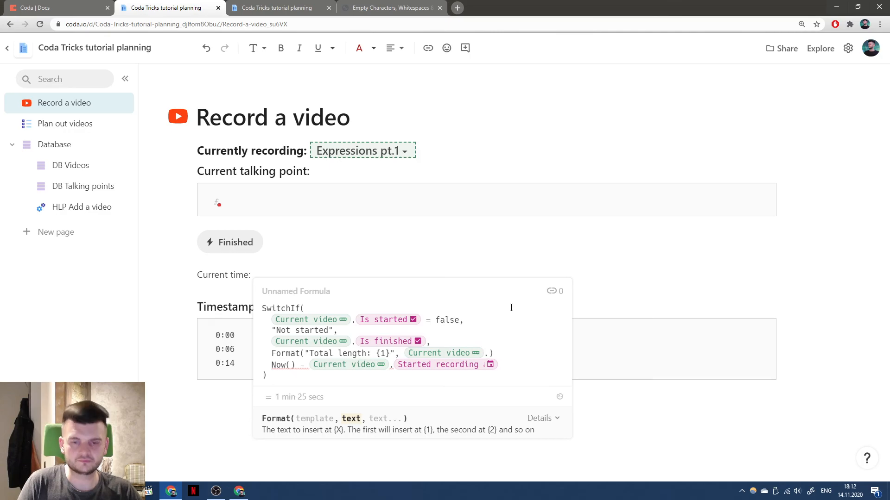
type(".Ta")
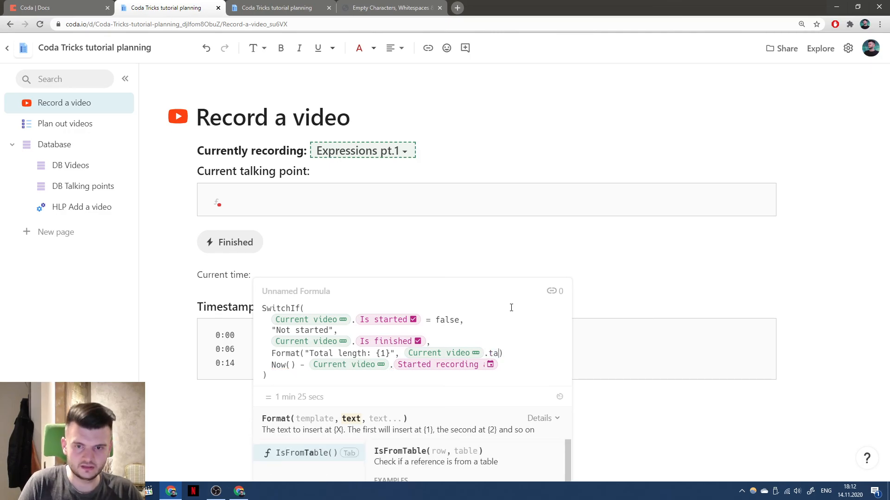
key("BackSpace")
key("BackSpace")
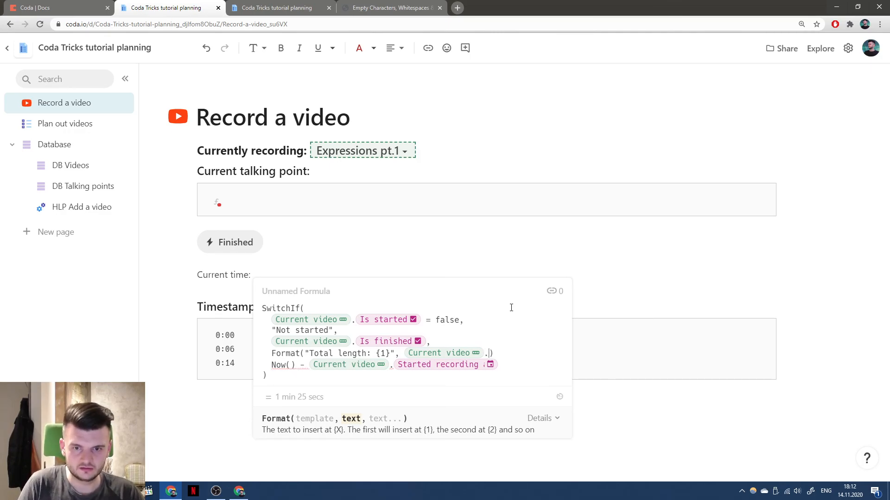
Extend the Format value to the Finished recording time of the last item in All talking points, followed by a minus sign
type("T")
key("BackSpace")
type("All talking points")
key("Tab")
type(".Las")
key("Tab")
type(".F")
key("Tab")
type("- ")
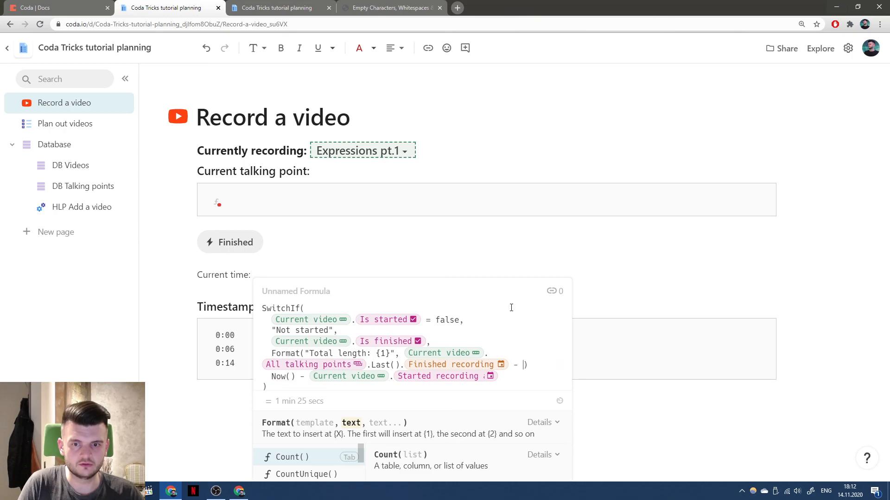
Subtract Current video.Started recording at in the Format value, separate it from the Now() default with a comma, and save the formula
type("Current video")
key("Tab")
type(".St")
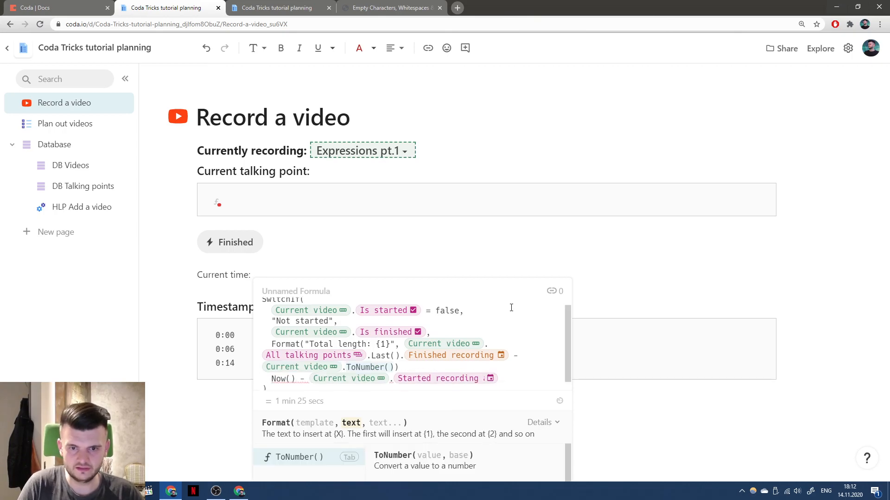
key("Tab")
key("Down")
key("Up")
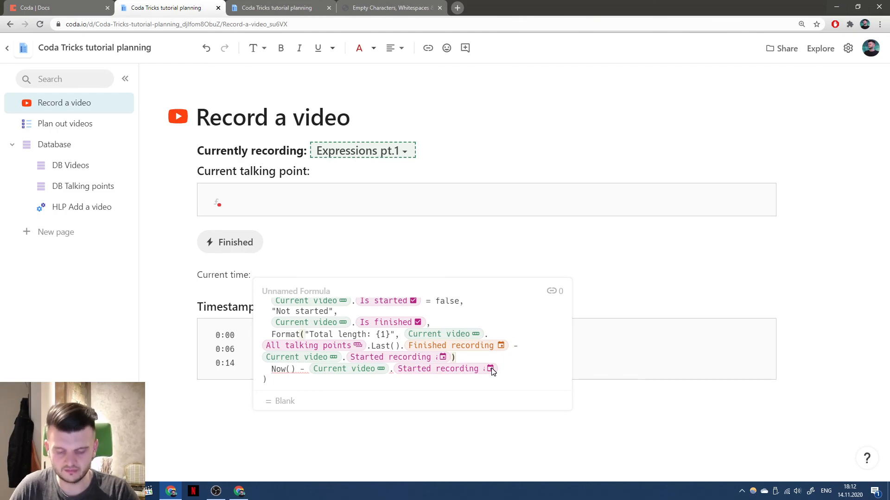
type(",")
key("Down")
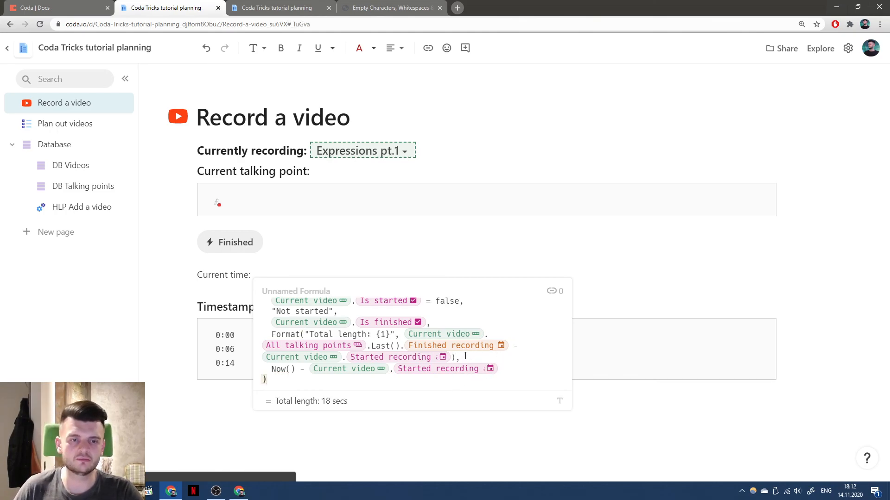
key("Return")
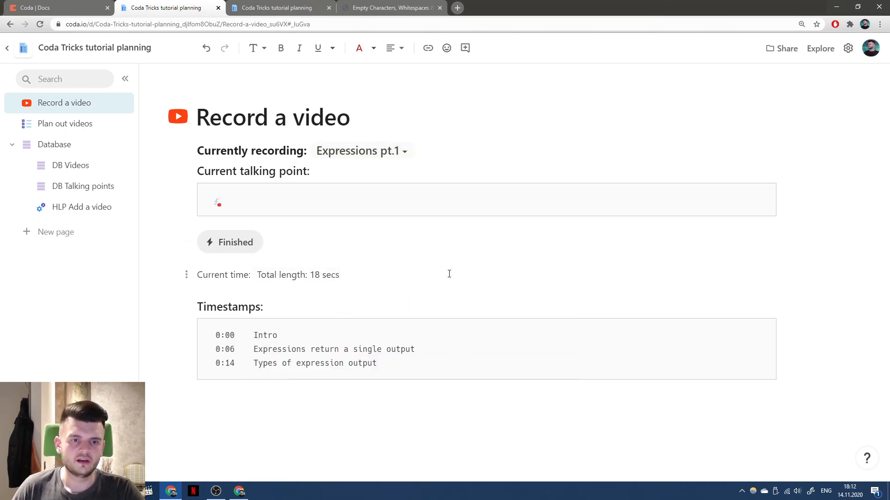
Delete the static "Current time:" label in front of the total length readout on the Record a video page
left_click(250, 277)
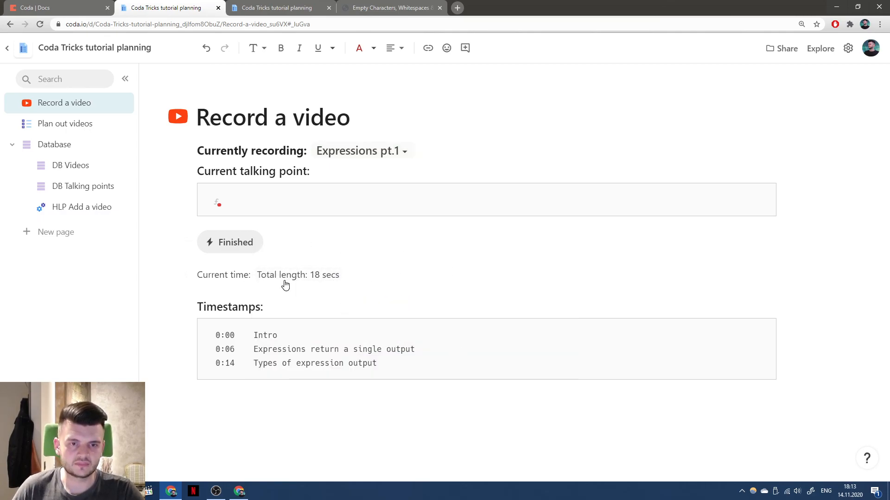
key("ctrl+shift+Left")
key("ctrl+shift+Left")
key("ctrl+shift+Left")
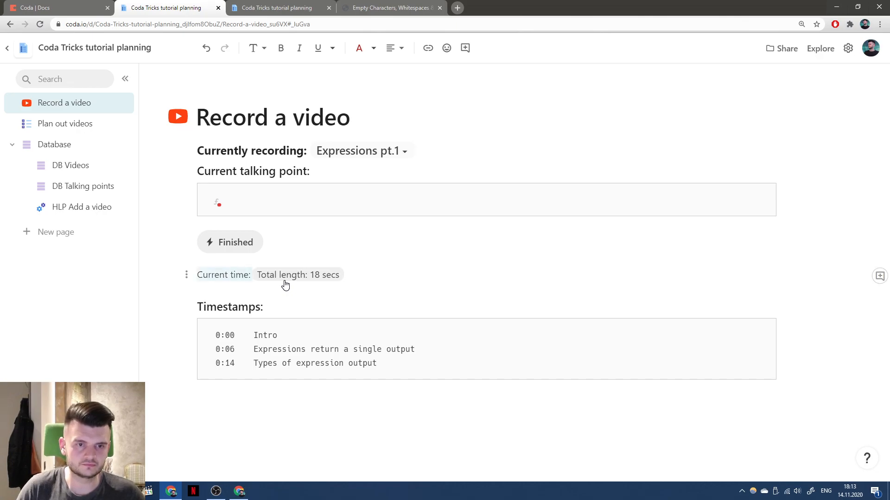
key("BackSpace")
Wrap the readout formula's default Now() minus Started recording at result in Format with the template "Recording: {1}" and save the formula
mouse_move(273, 275)
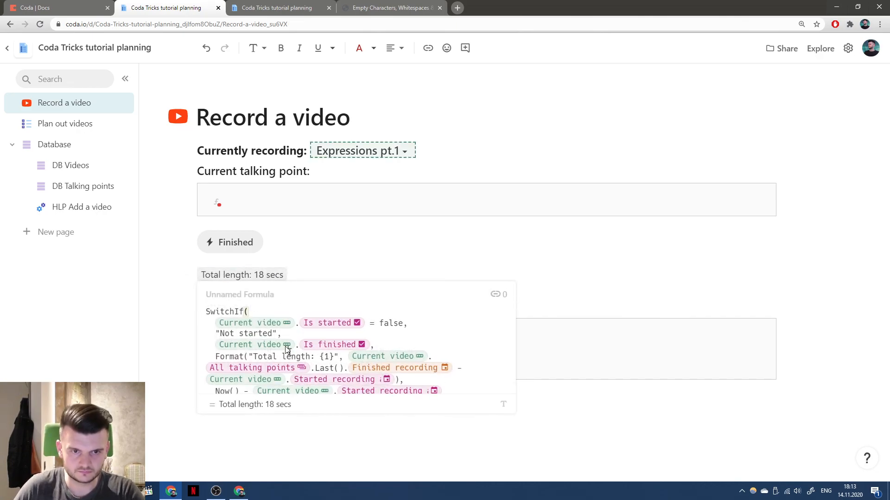
scroll(307, 371, "down", 1)
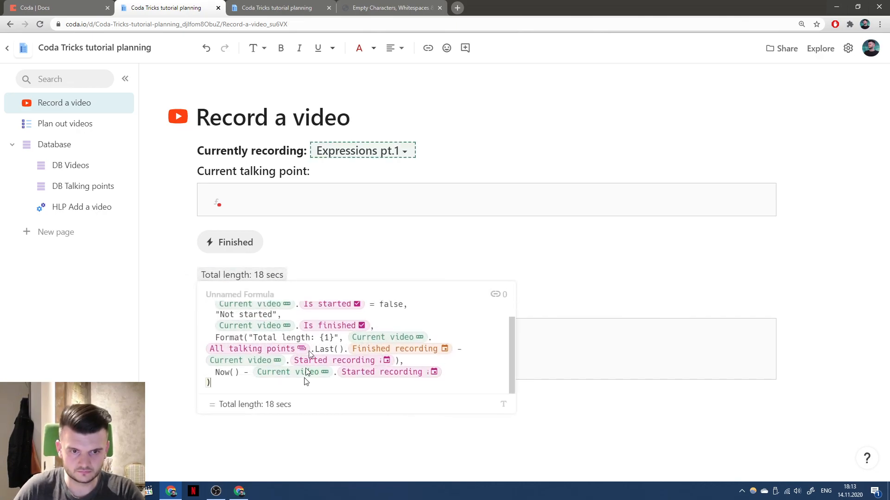
left_click(215, 372)
type("Format(\"\"")
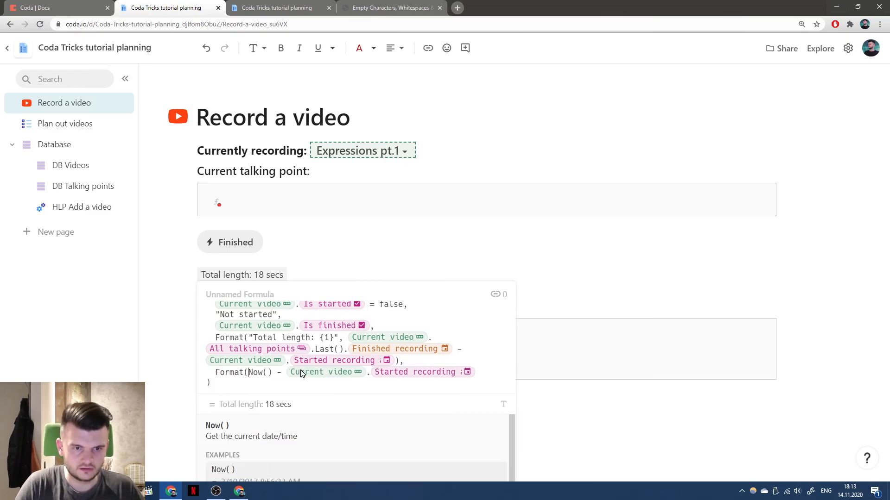
type(",")
key("Left")
key("Left")
key("Left")
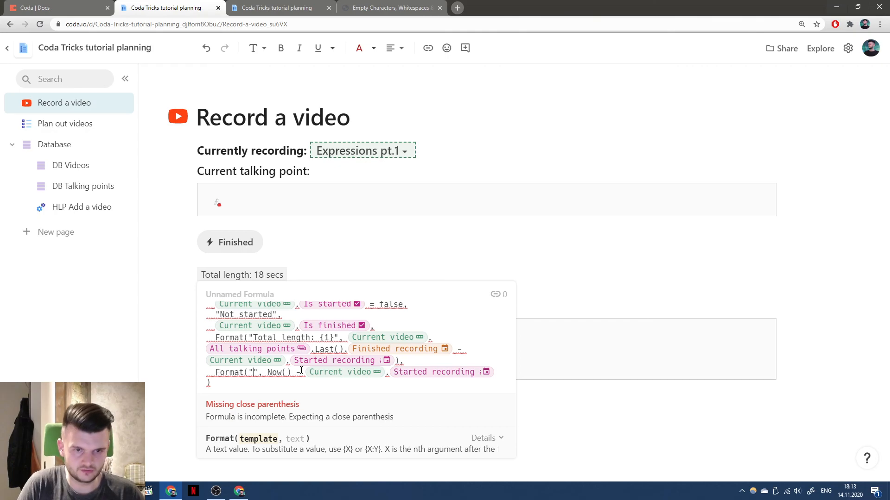
type("Recording: {1}")
left_click(301, 373)
type(")")
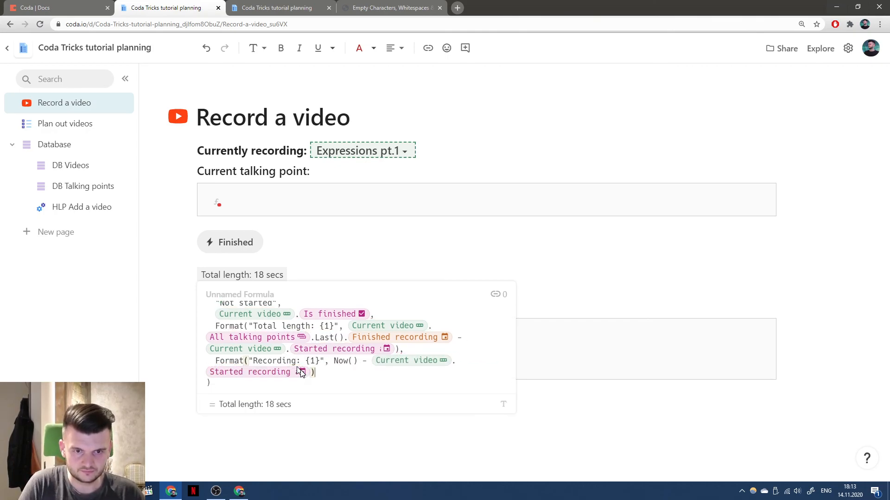
key("Return")
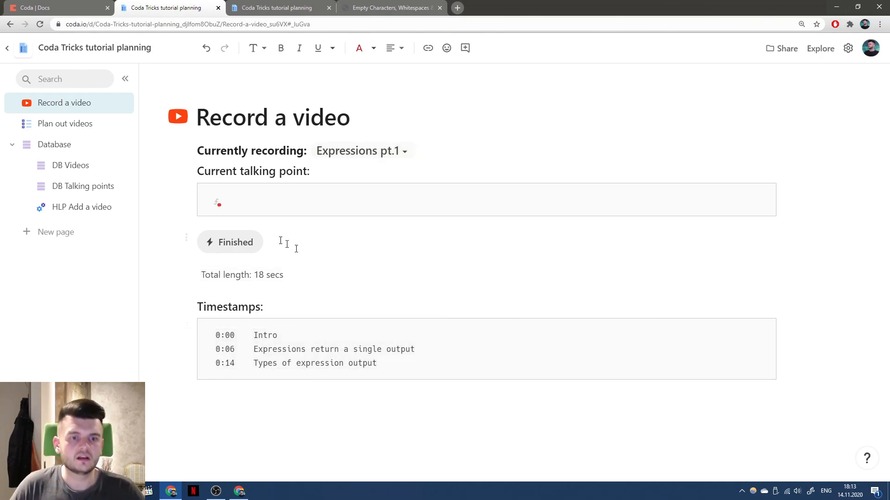
Clear the Started recording at value for Expressions pt.1 in DB Videos and its three Finished recording at values in DB Talking points
left_click(284, 5)
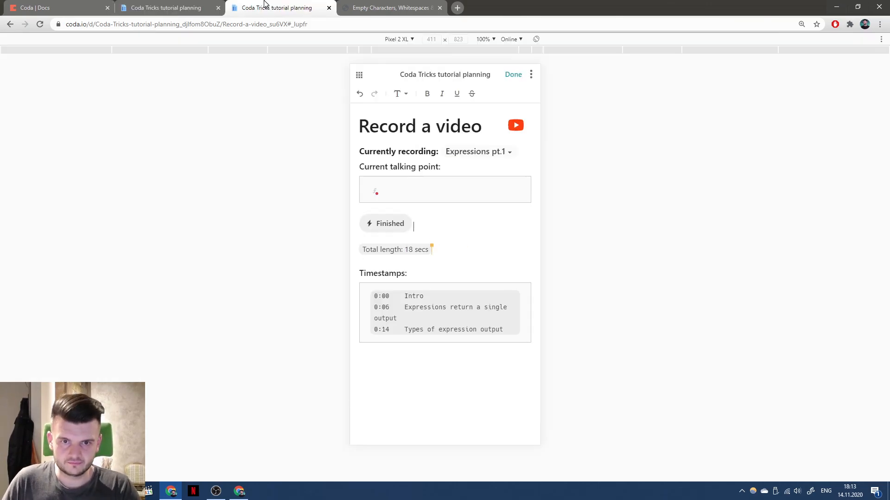
left_click(180, 6)
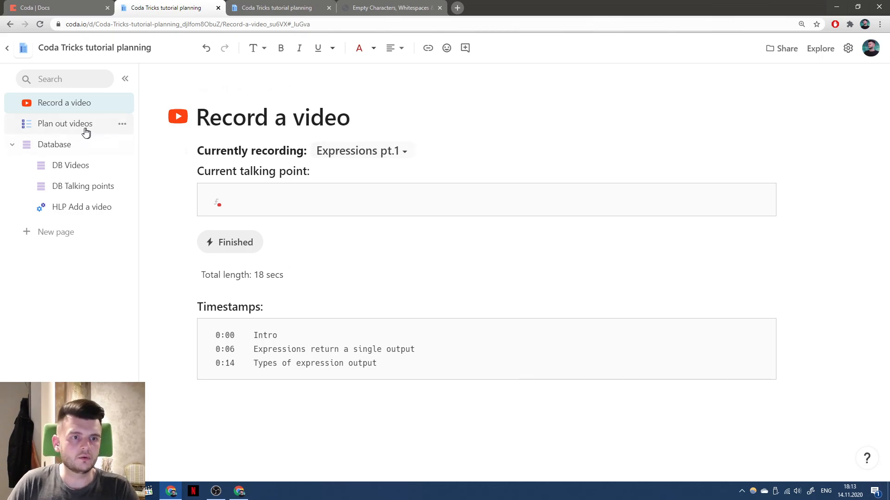
left_click(71, 165)
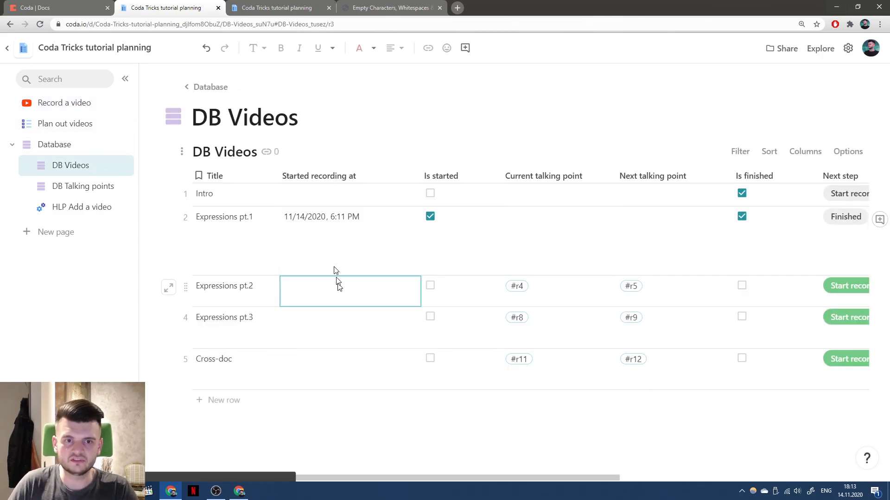
left_click(88, 185)
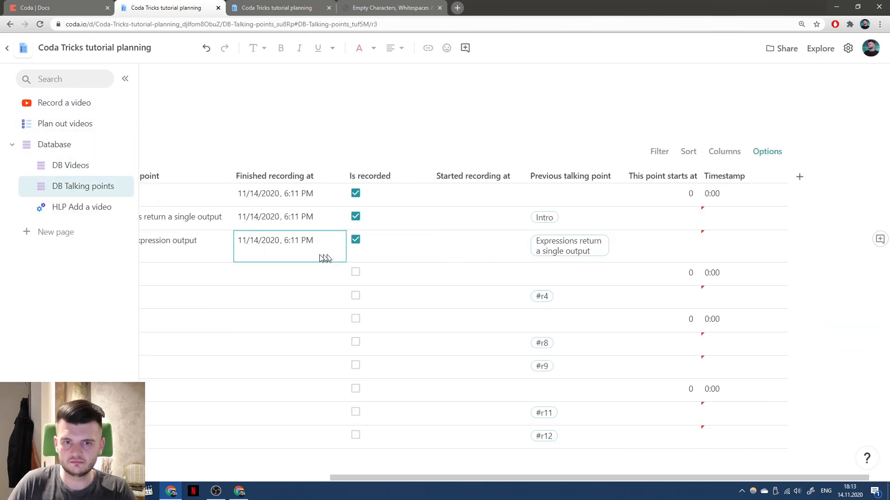
left_click_drag(329, 258, 310, 204)
key("Delete")
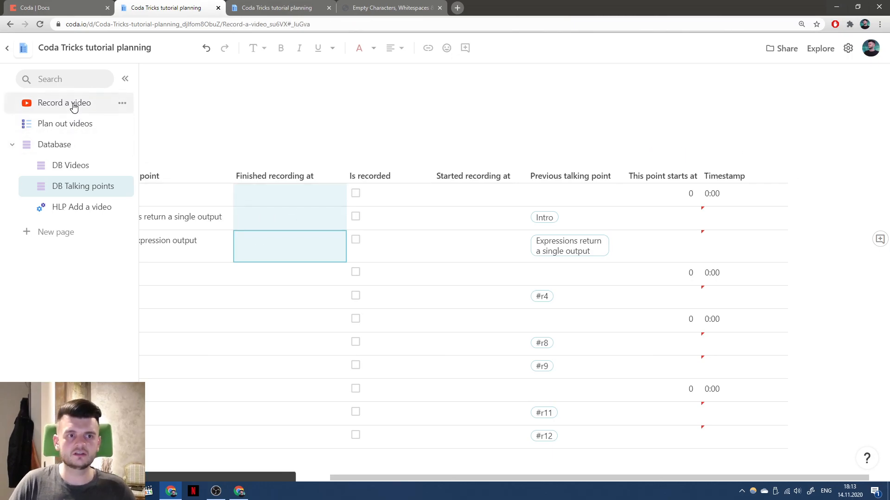
Test the Record a video page in the mobile preview by starting the recording, advancing through both remaining talking points and finishing the video
left_click(75, 104)
left_click(263, 4)
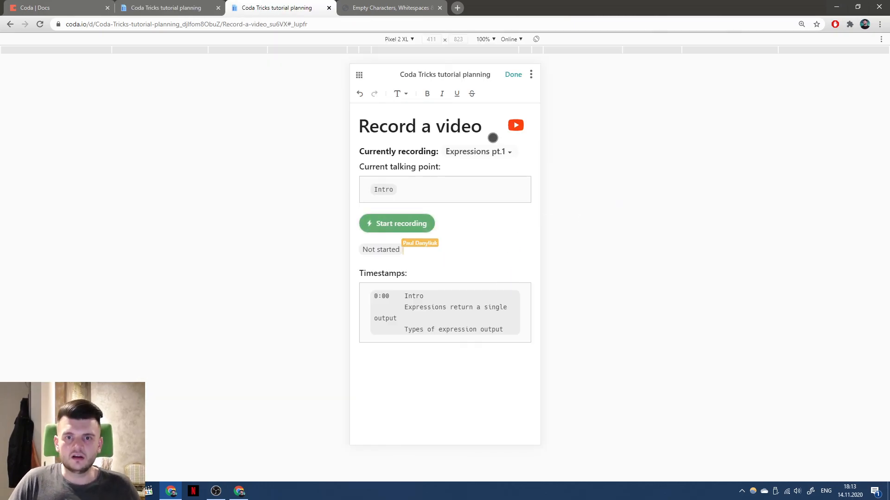
left_click(405, 222)
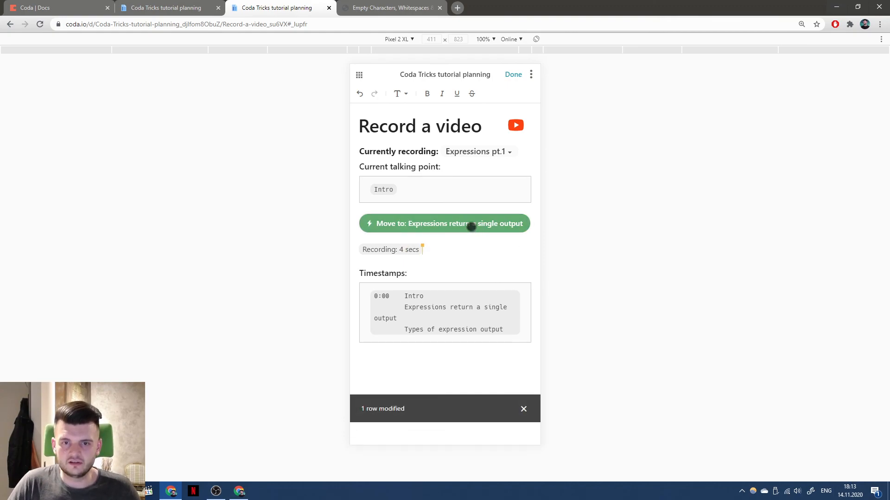
left_click(470, 225)
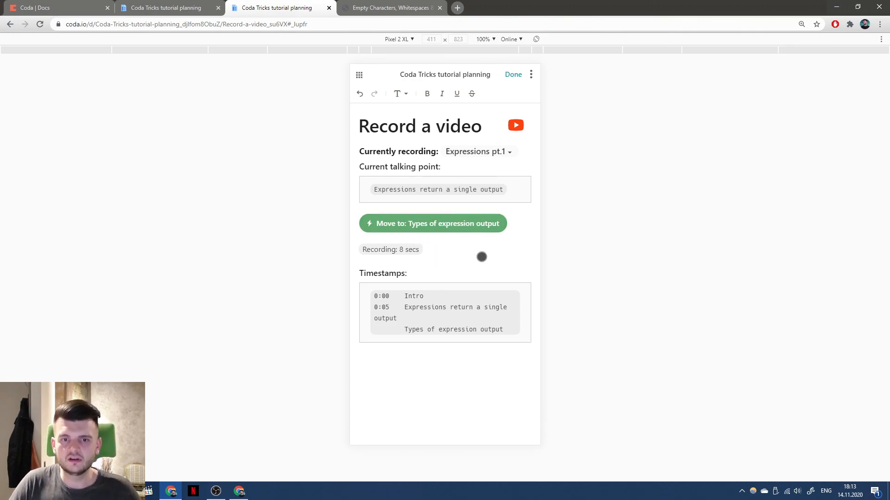
left_click(462, 224)
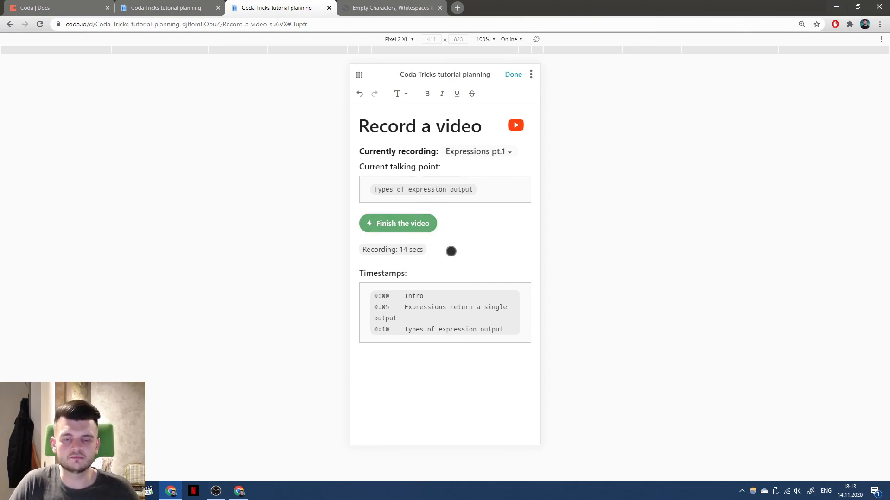
left_click(421, 229)
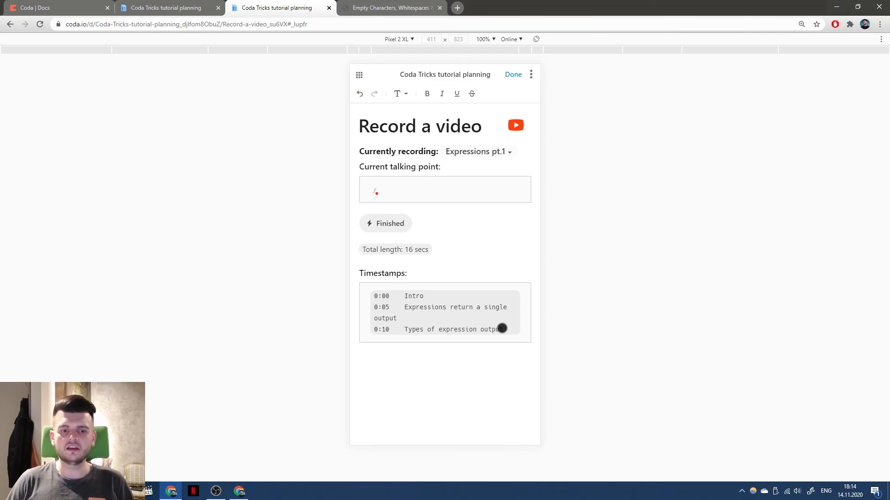
left_click(217, 495)
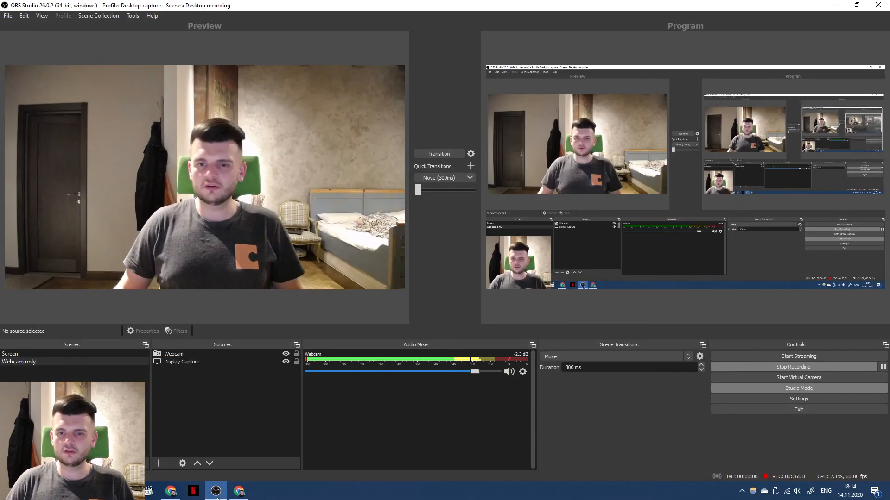
left_click(217, 493)
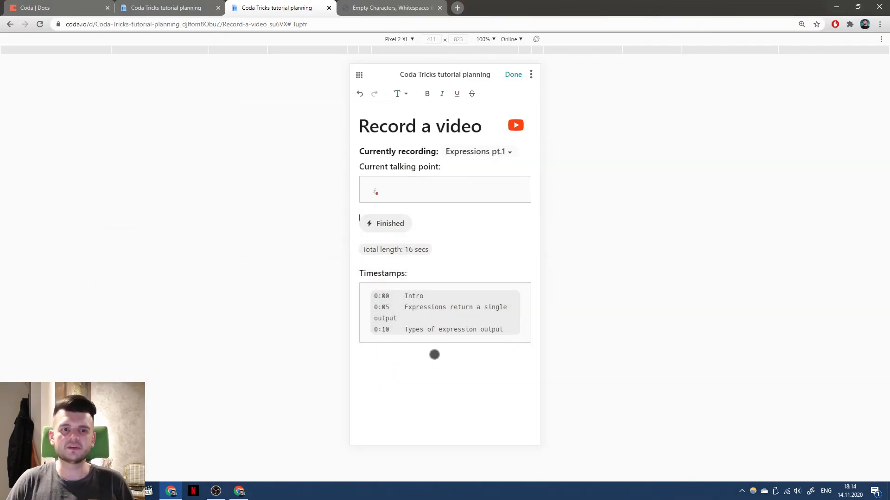